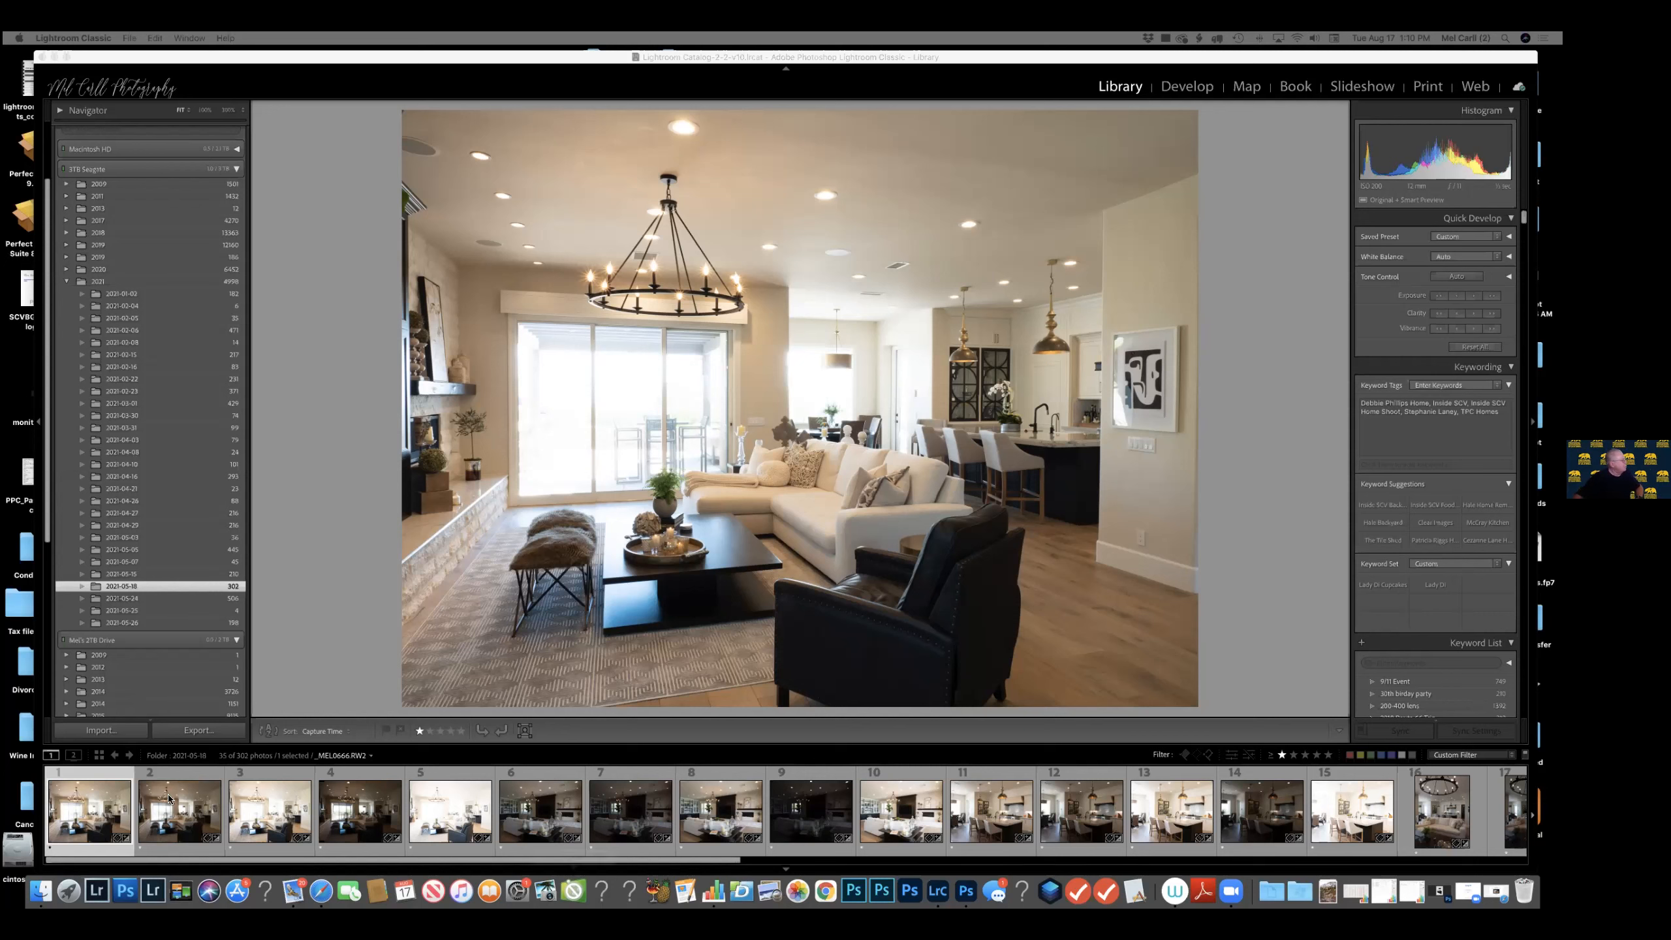
Select the first five bracketed living room photos in the filmstrip.
{"action": "left_click", "coordinate": [99, 777]}
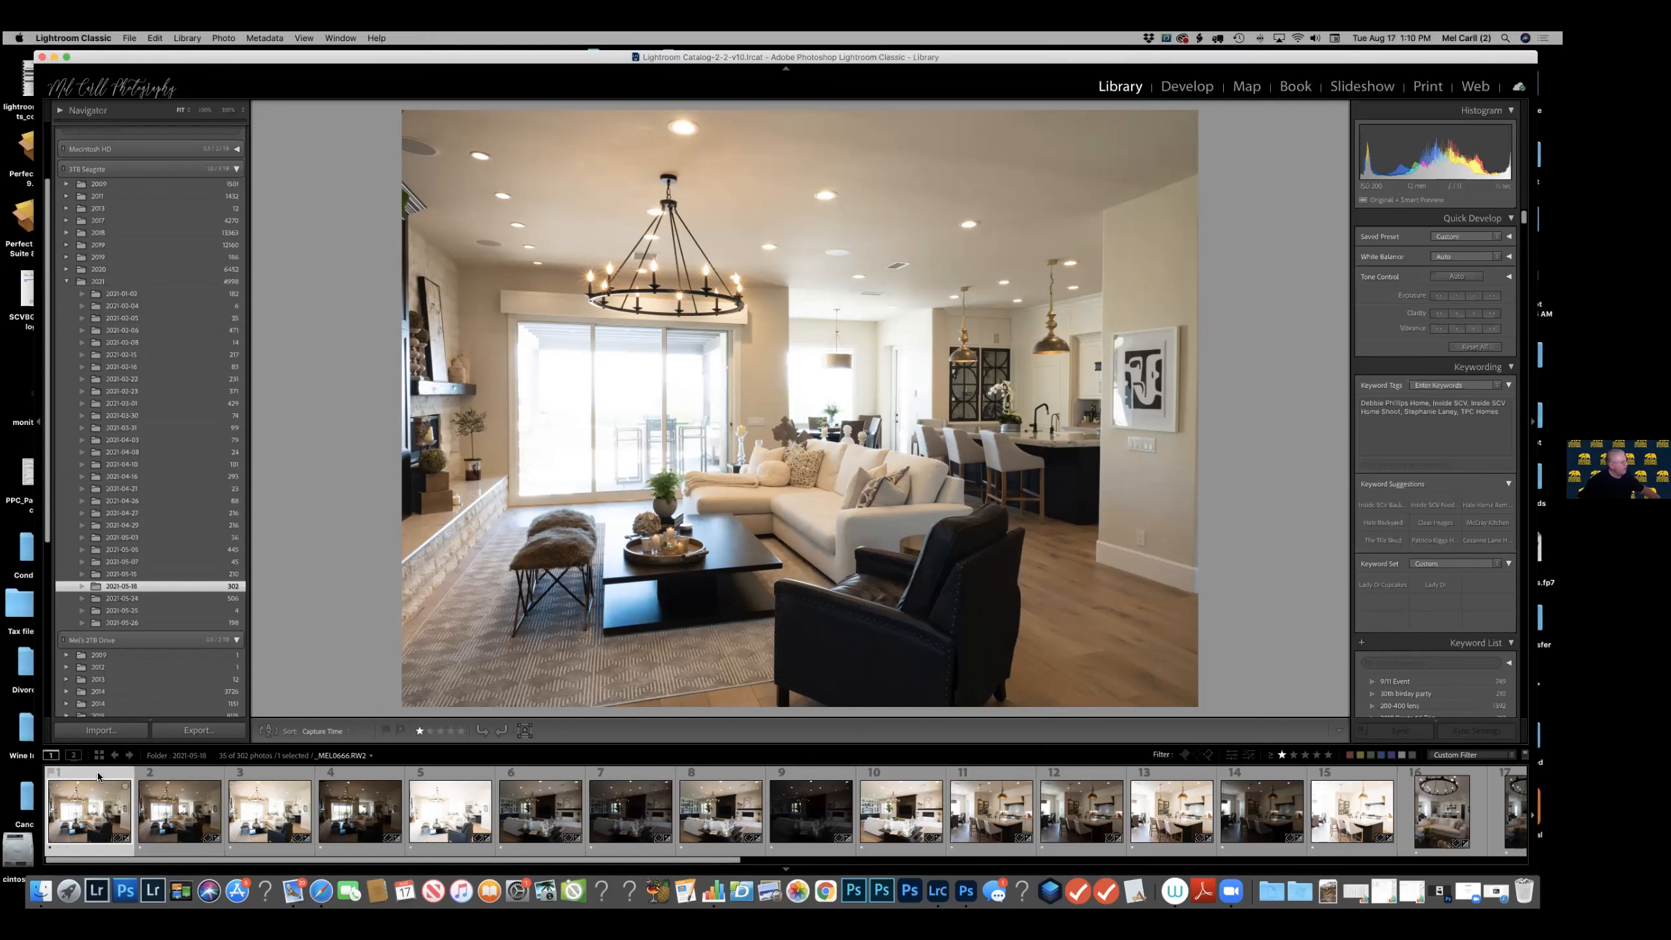
{"action": "left_click", "coordinate": [472, 852], "text": "shift"}
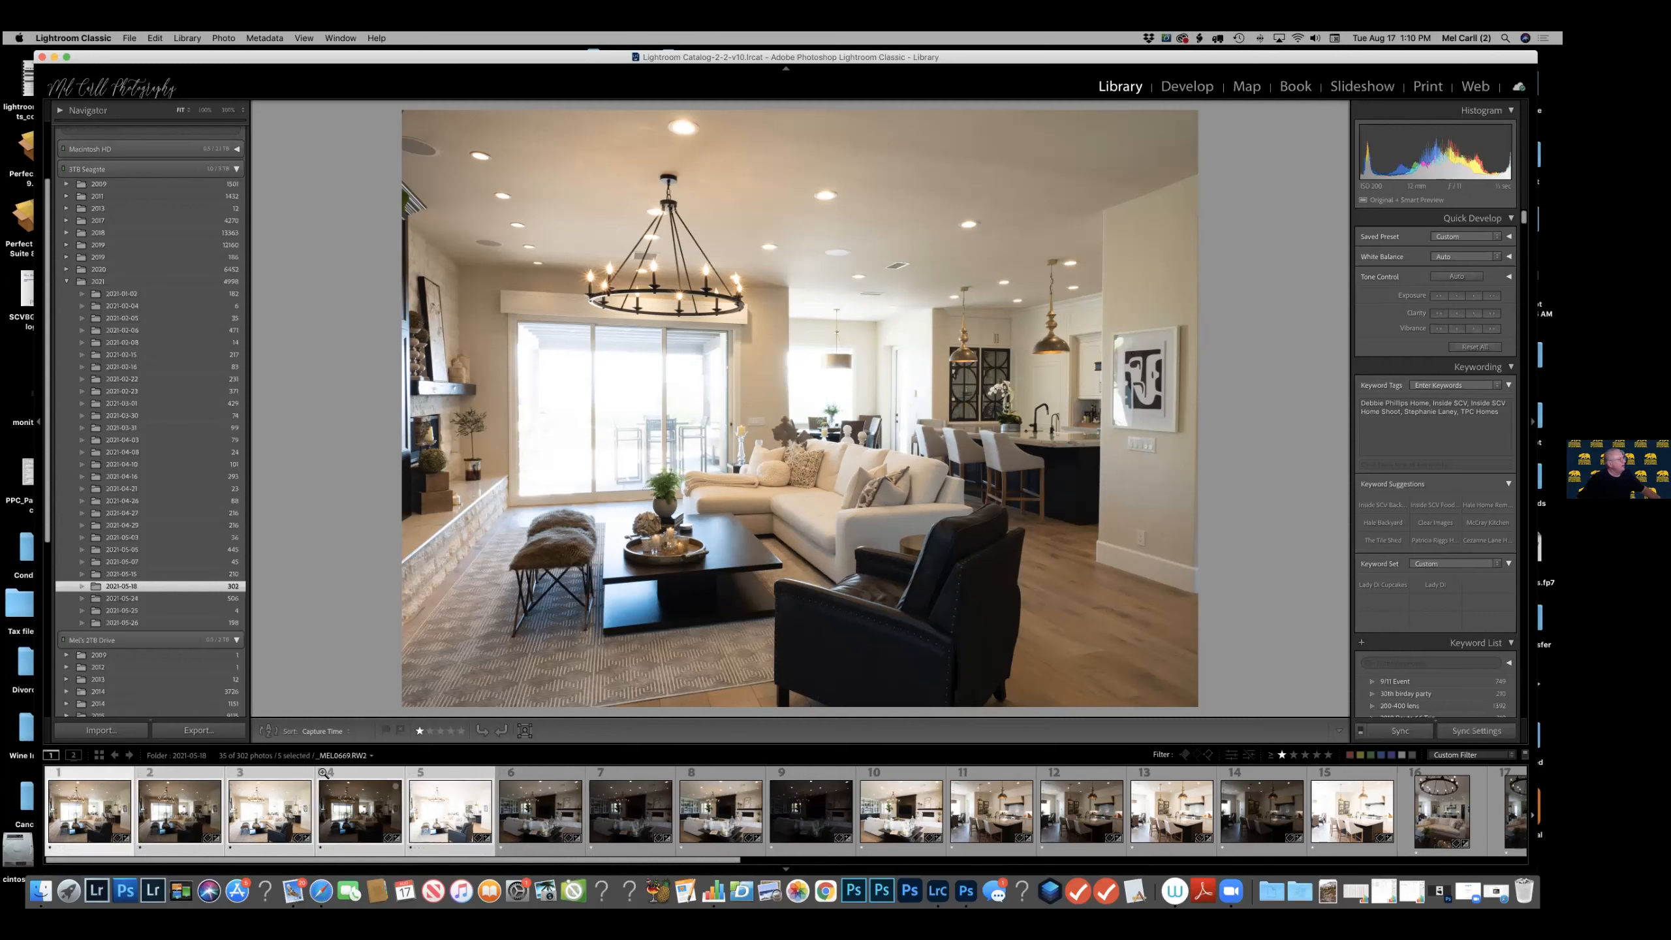
{"action": "right_click", "coordinate": [680, 428]}
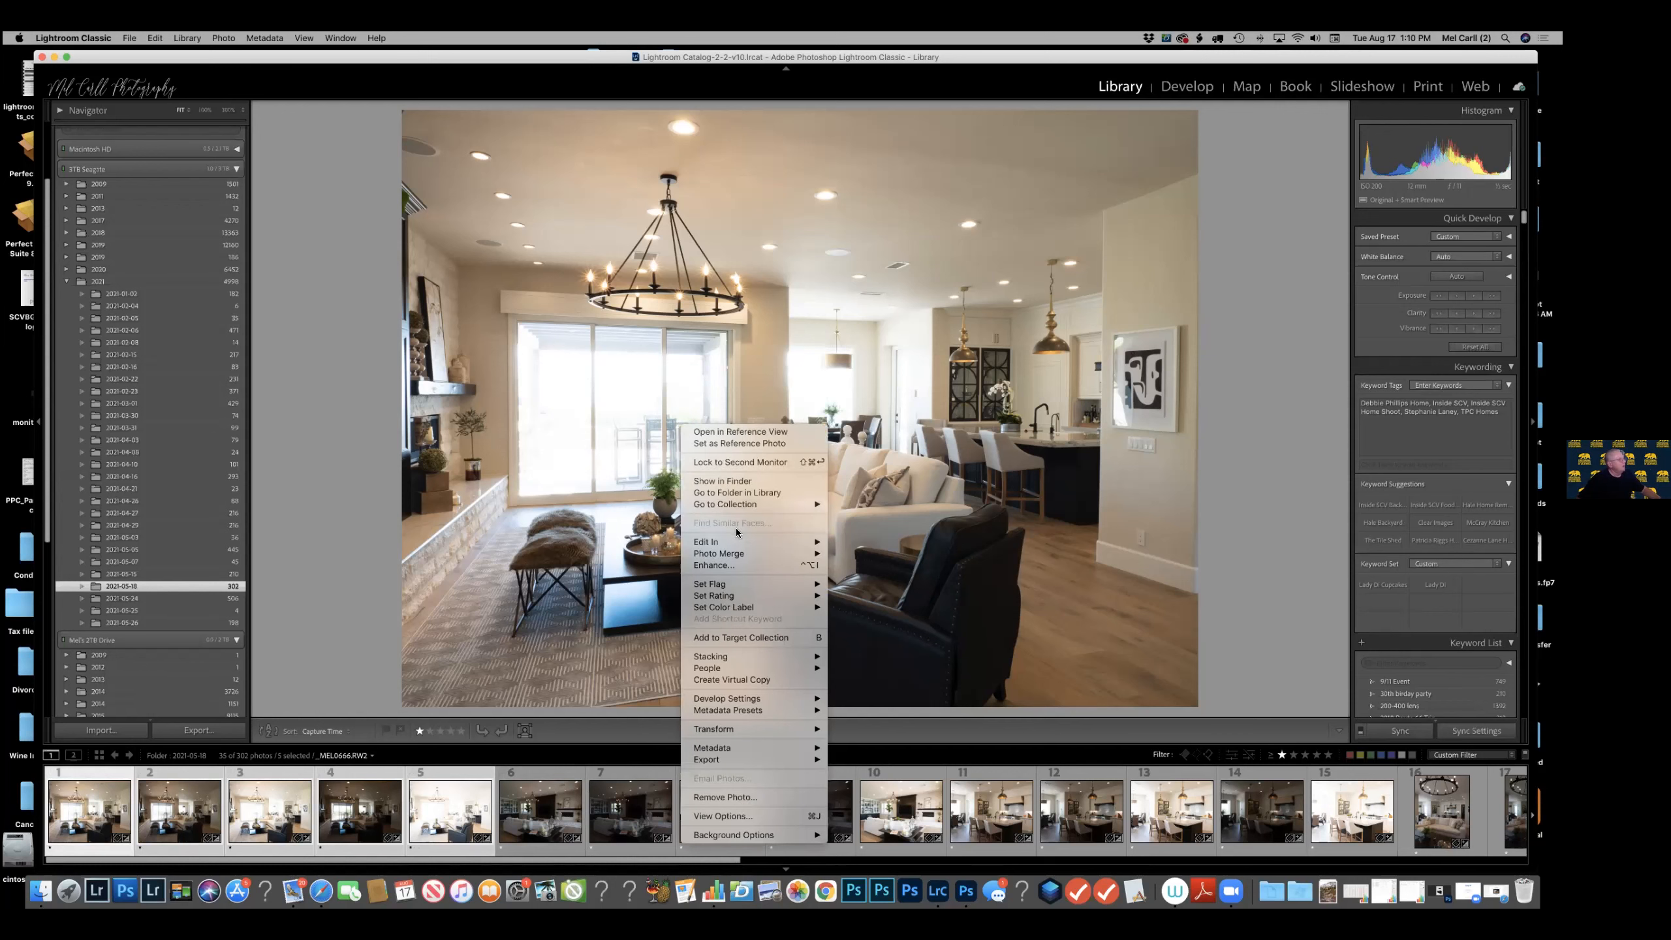
{"action": "mouse_move", "coordinate": [739, 553]}
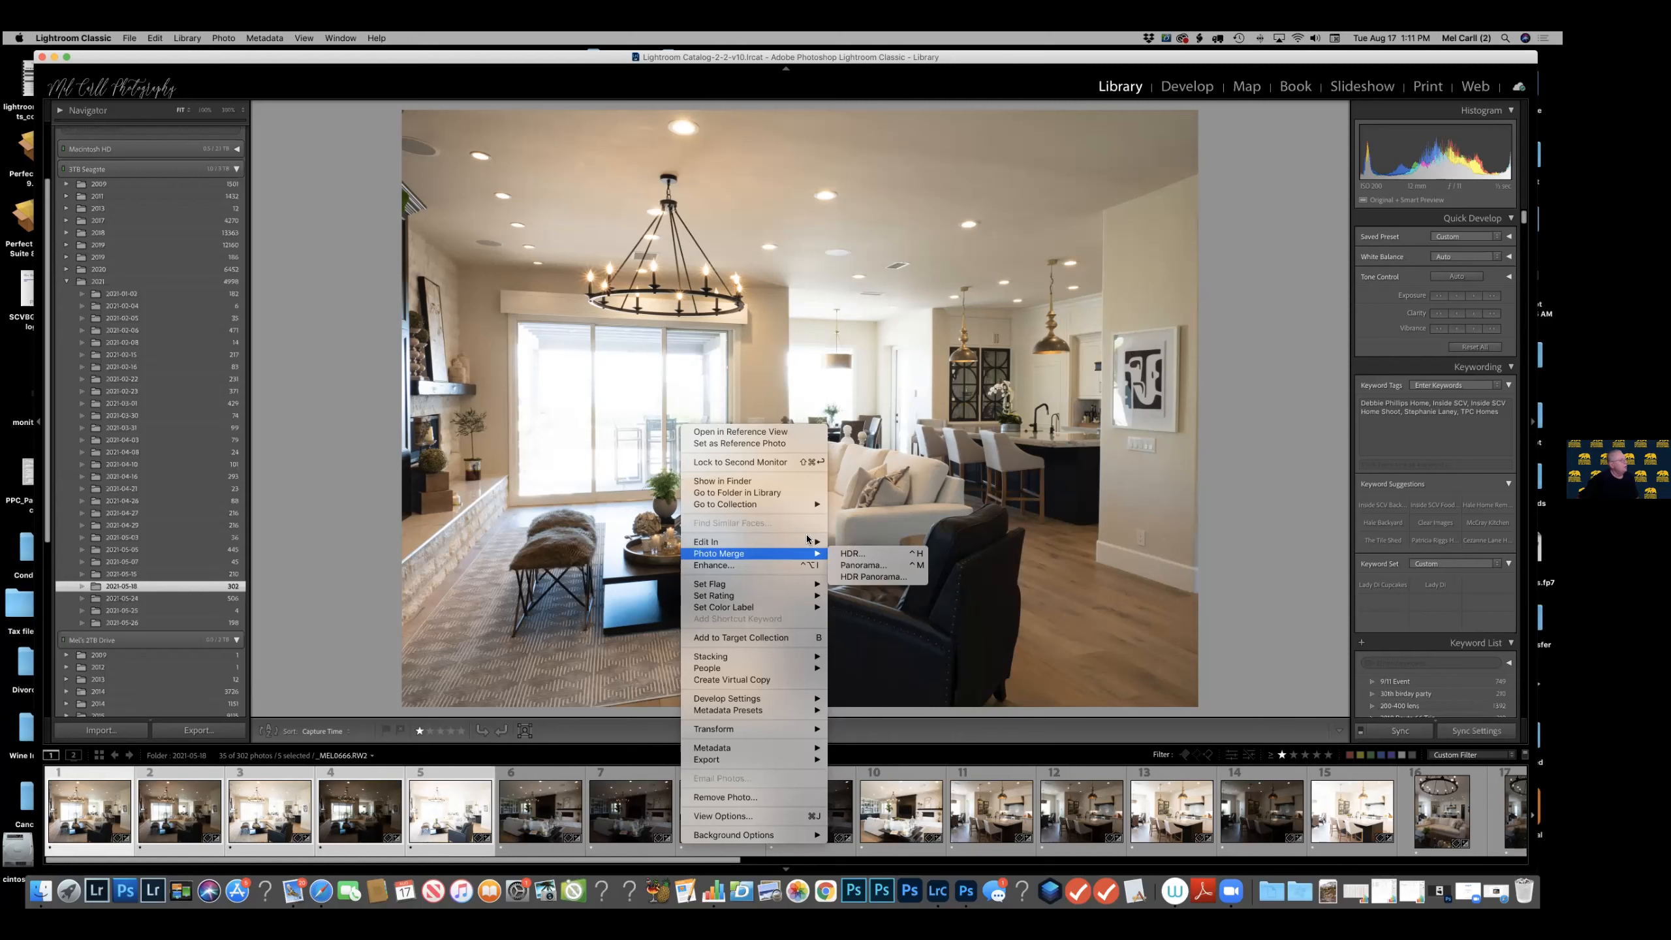
{"action": "mouse_move", "coordinate": [806, 542]}
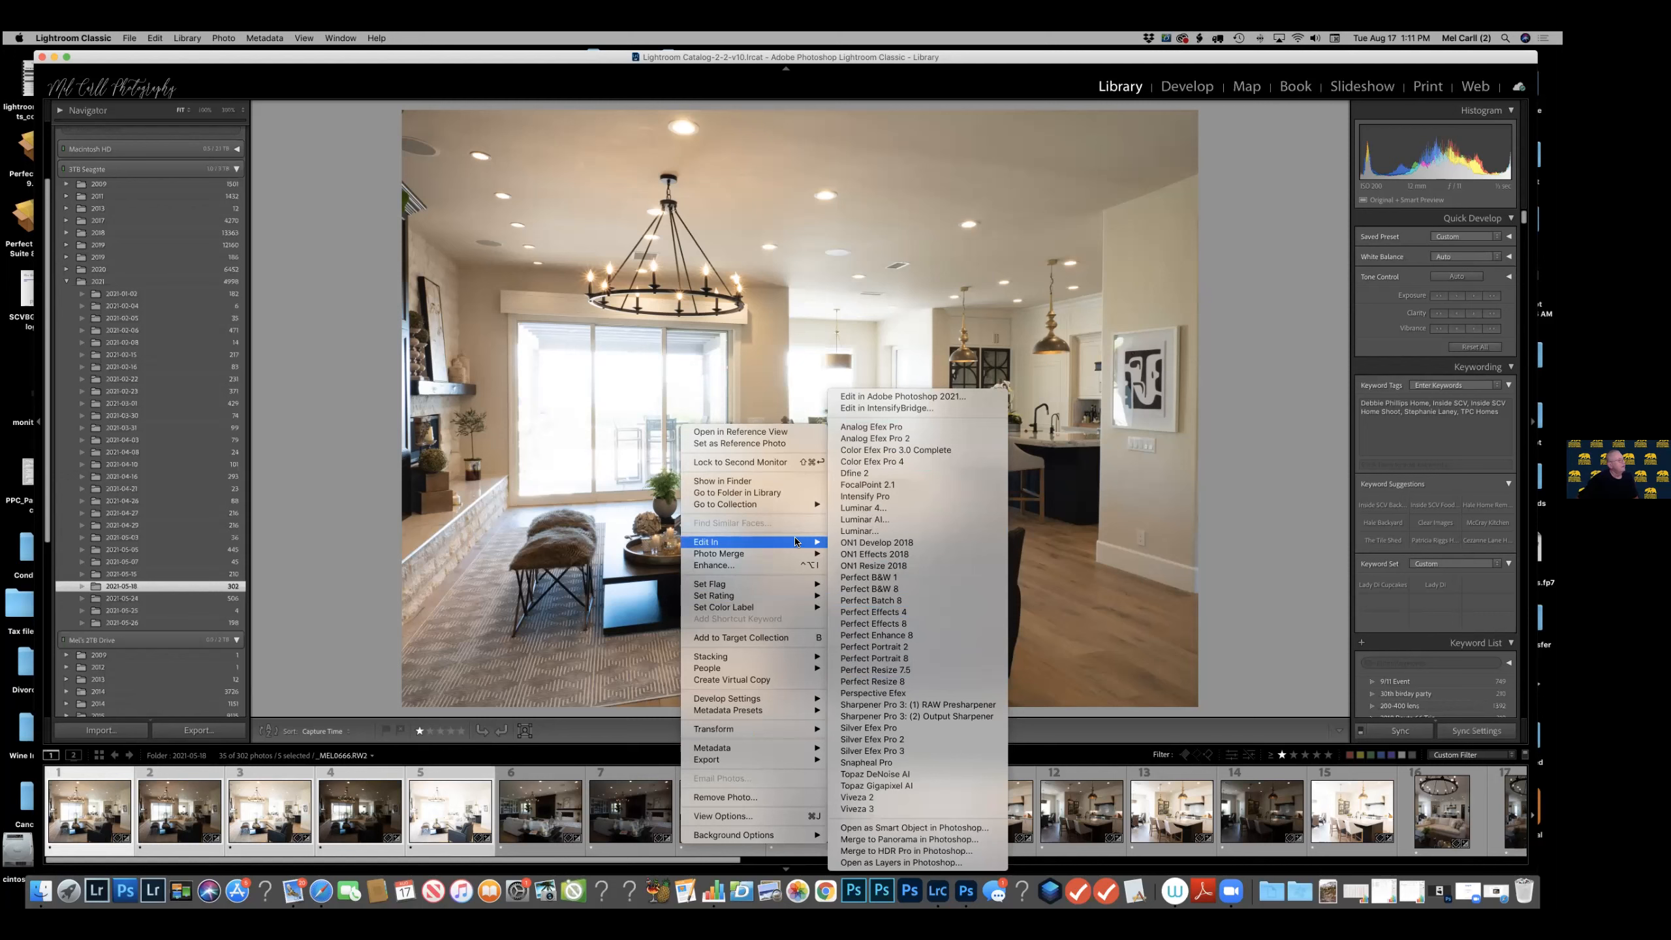
{"action": "left_click", "coordinate": [452, 192]}
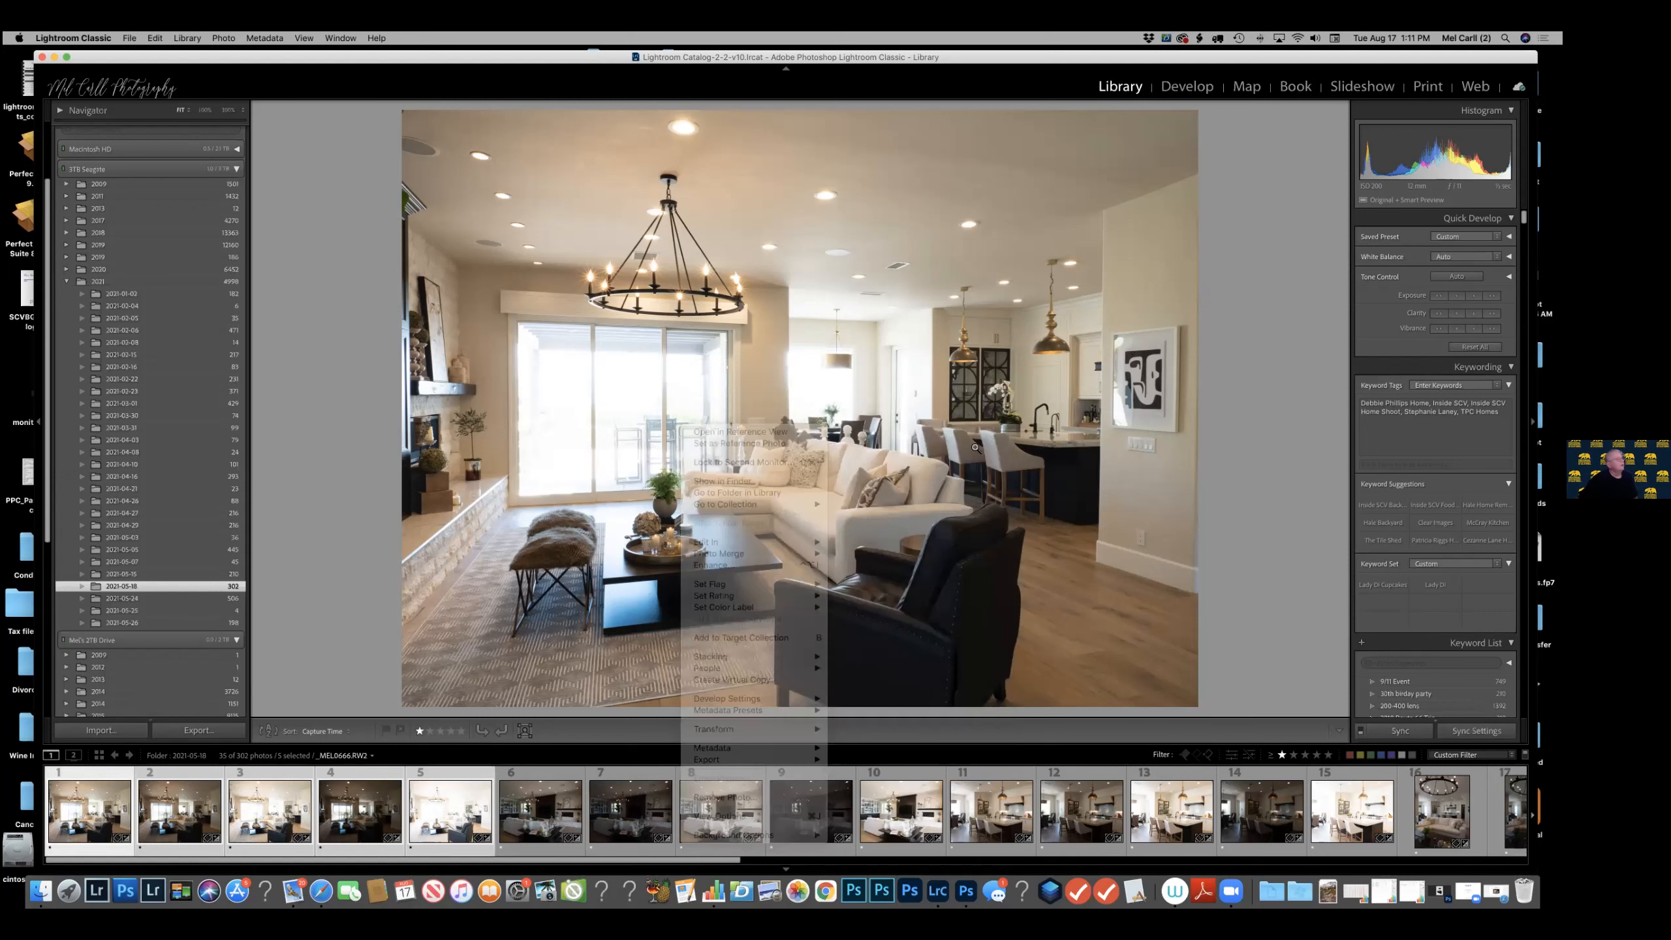
Switch to the Develop module and send the five selected photos to Merge to HDR Pro in Photoshop.
{"action": "left_click", "coordinate": [1188, 86]}
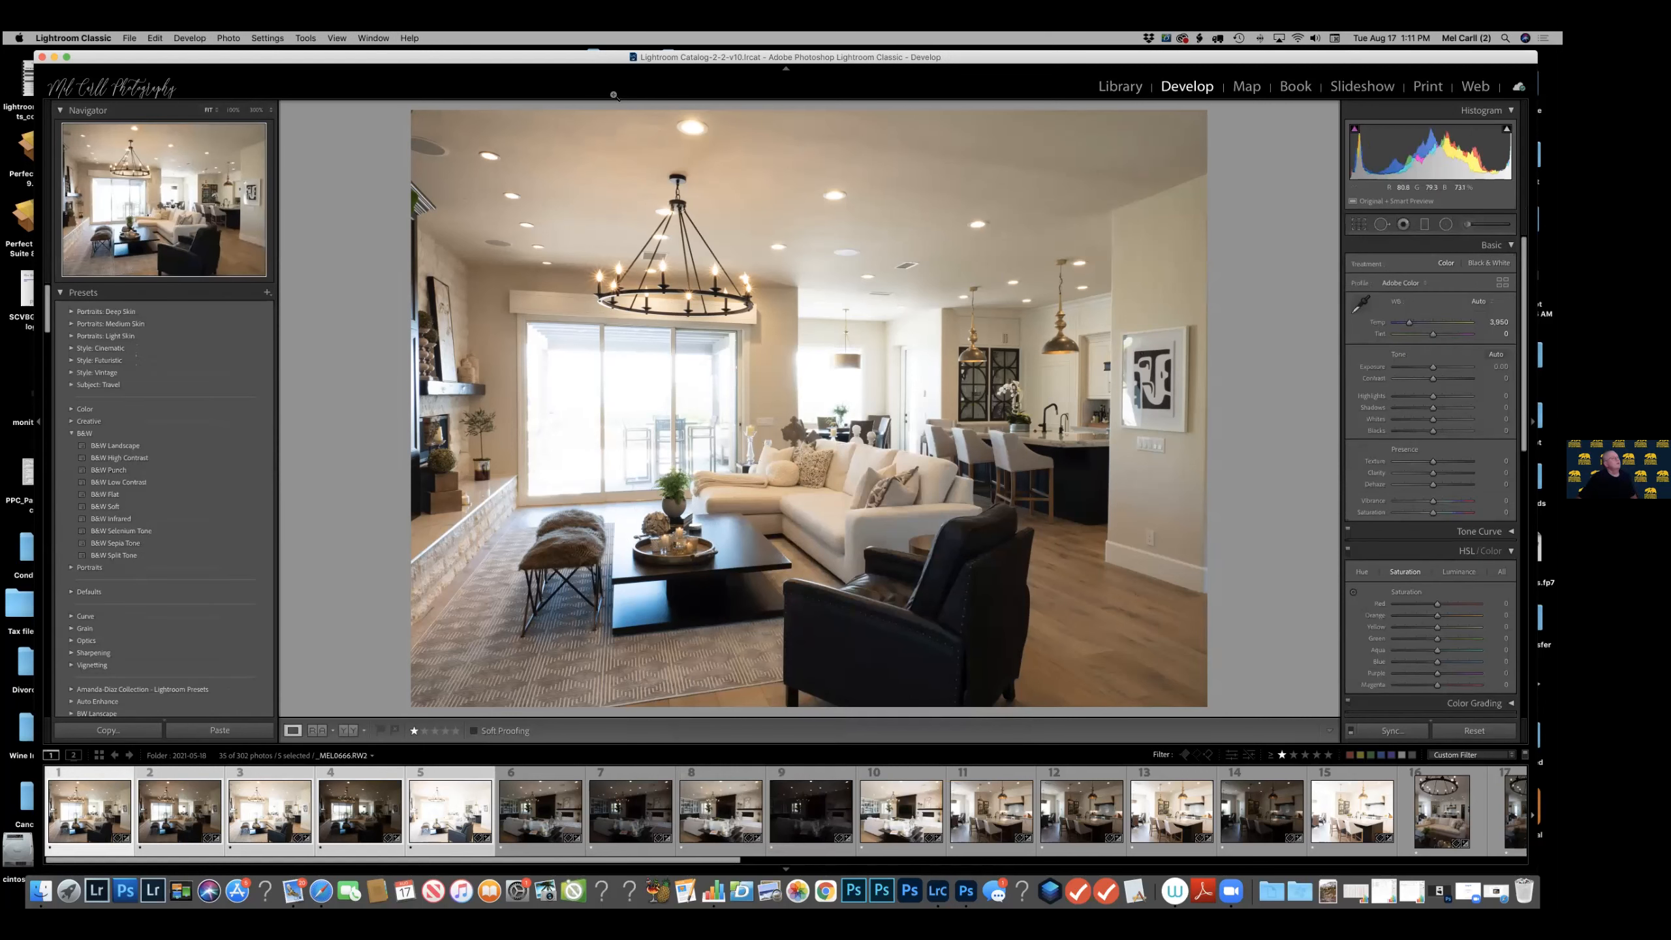
{"action": "right_click", "coordinate": [824, 394]}
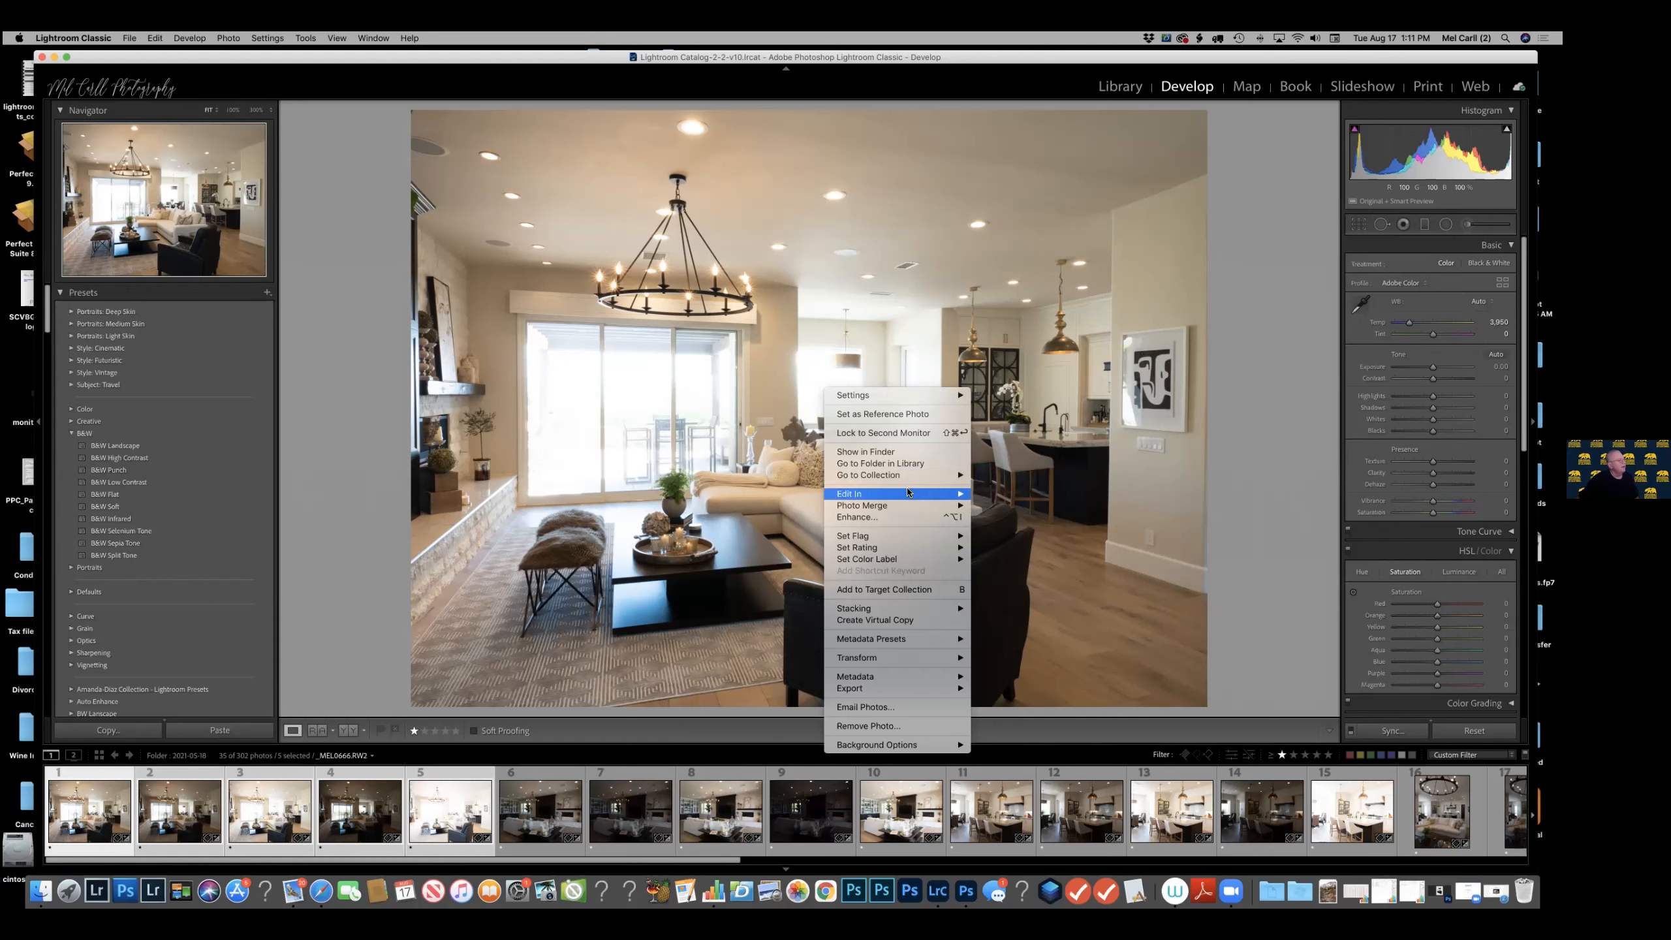
{"action": "mouse_move", "coordinate": [921, 494]}
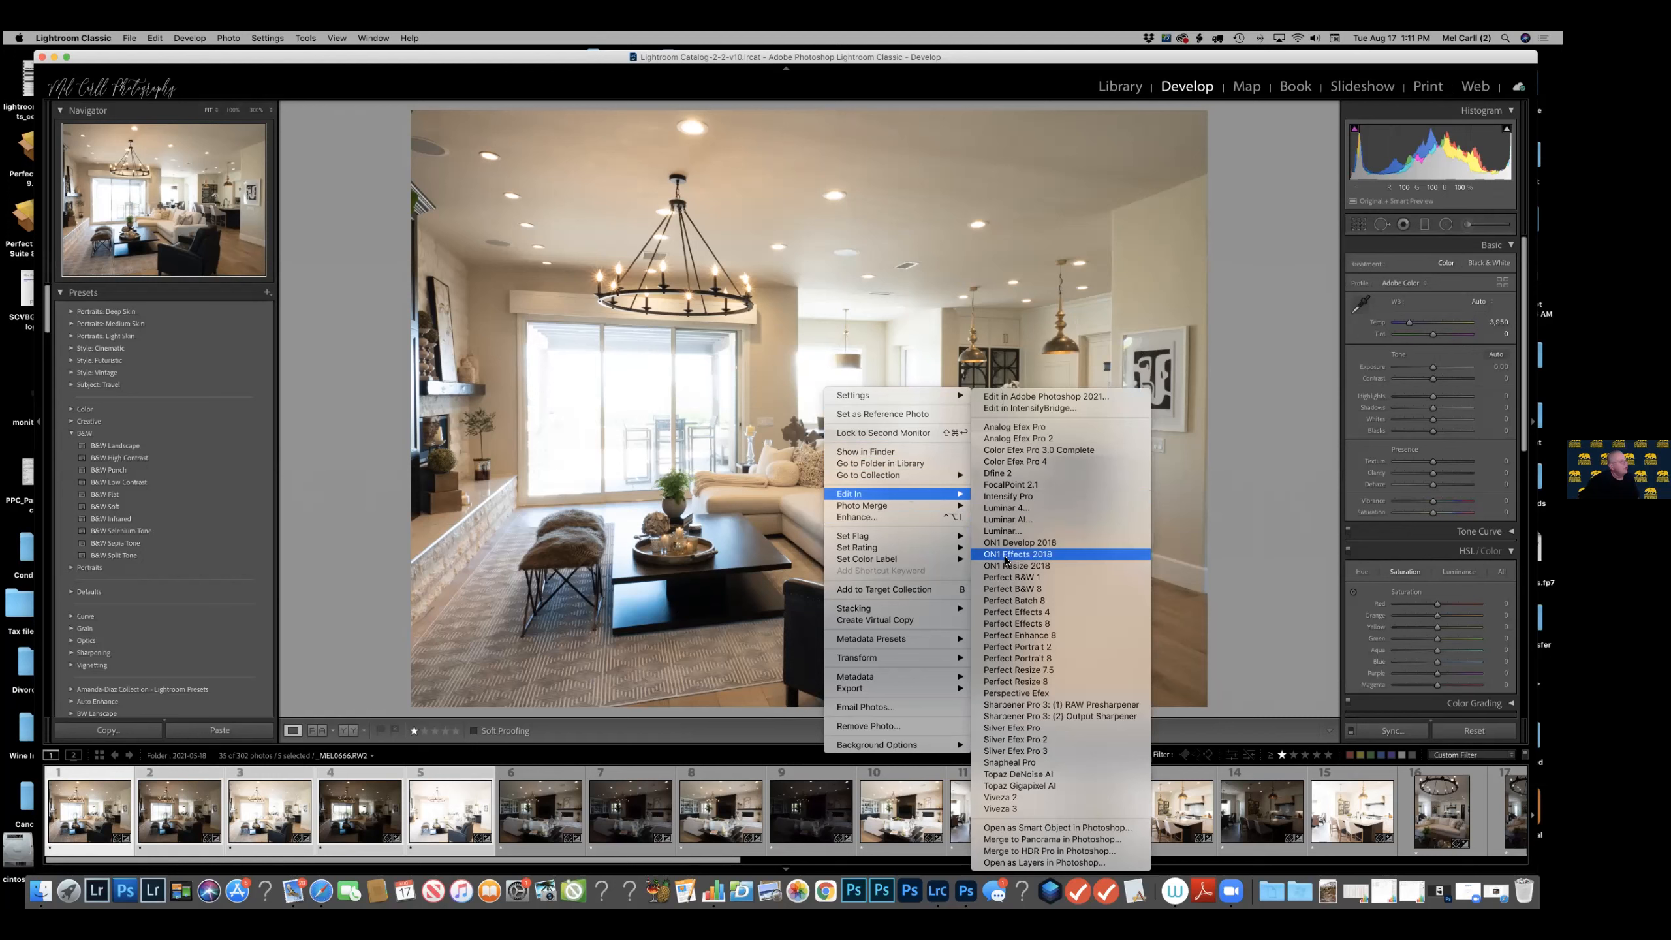
{"action": "left_click", "coordinate": [1038, 852]}
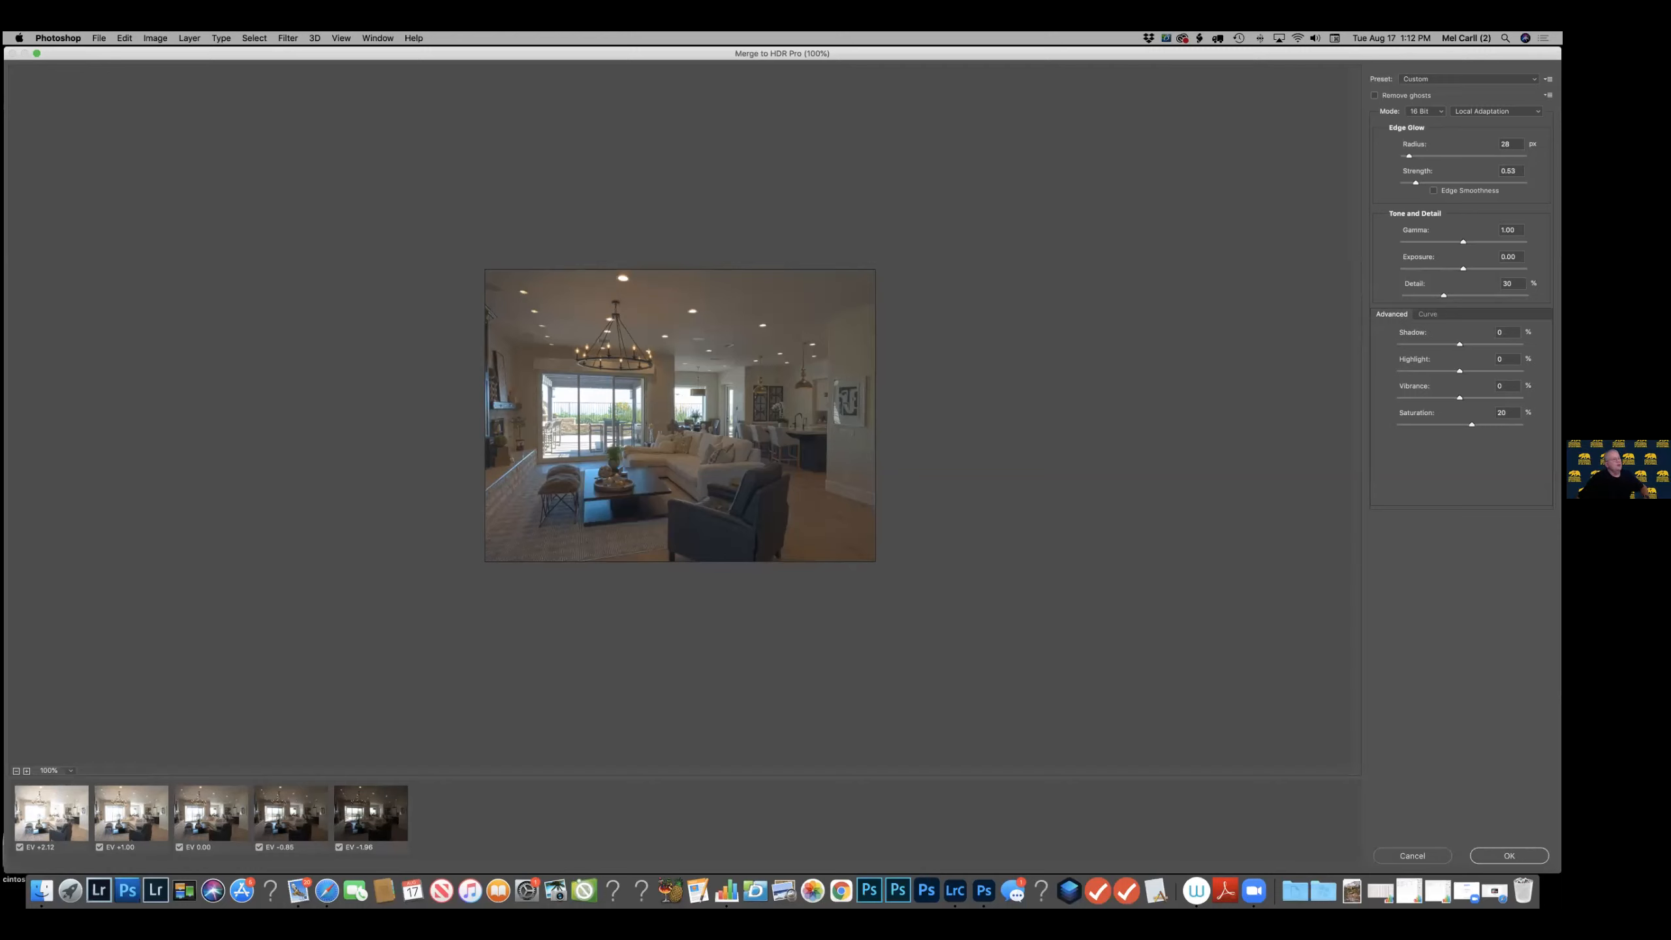
Set the HDR merge's shadow to -10%, gamma to 1.07 and exposure to -0.10, and accept the merge.
{"action": "left_click_drag", "start_coordinate": [1459, 344], "coordinate": [1451, 344]}
{"action": "left_click_drag", "start_coordinate": [1463, 243], "coordinate": [1484, 269]}
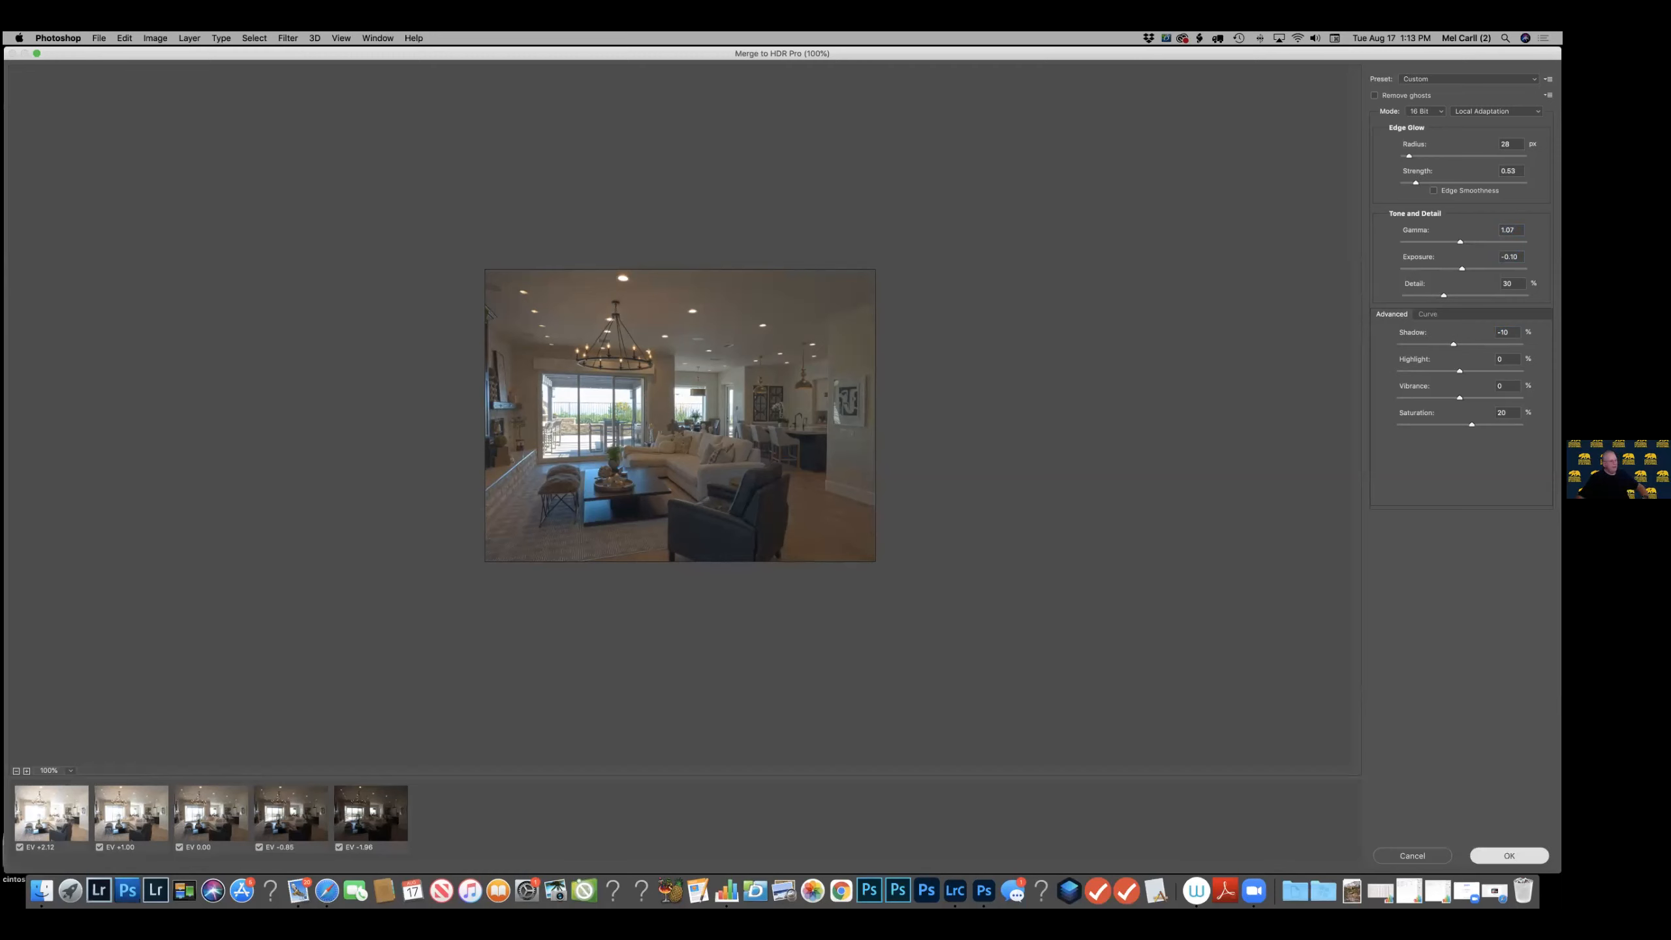
{"action": "key", "text": "Return"}
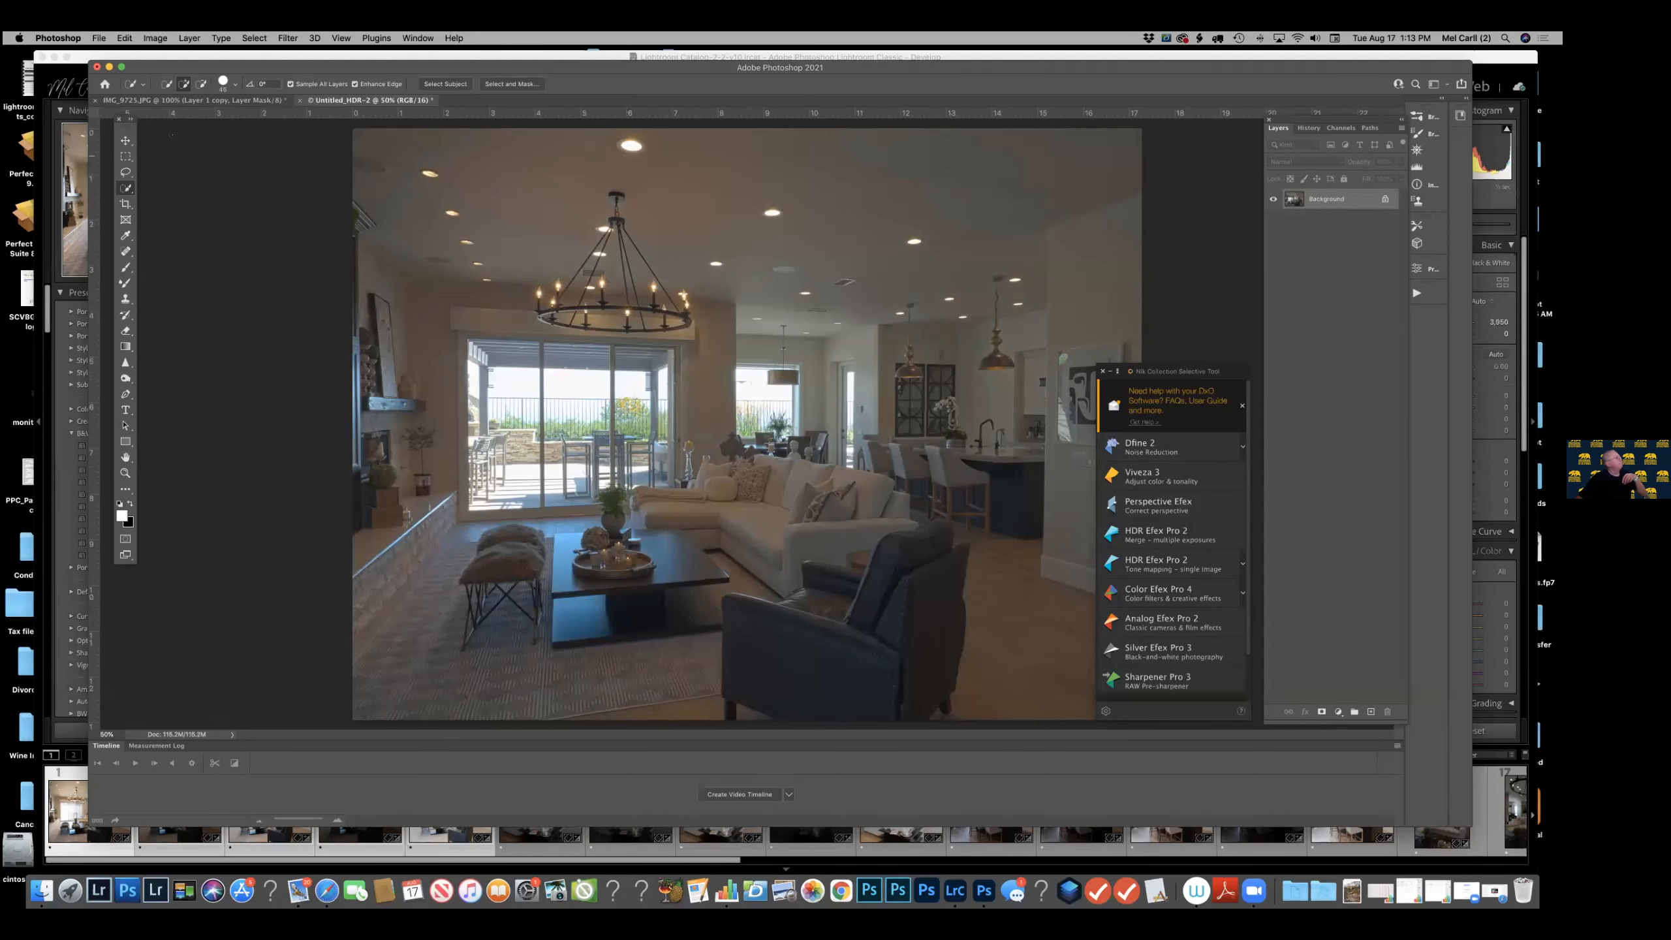
Close the IMG_9723.JPG boat document without saving its changes.
{"action": "left_click", "coordinate": [94, 101]}
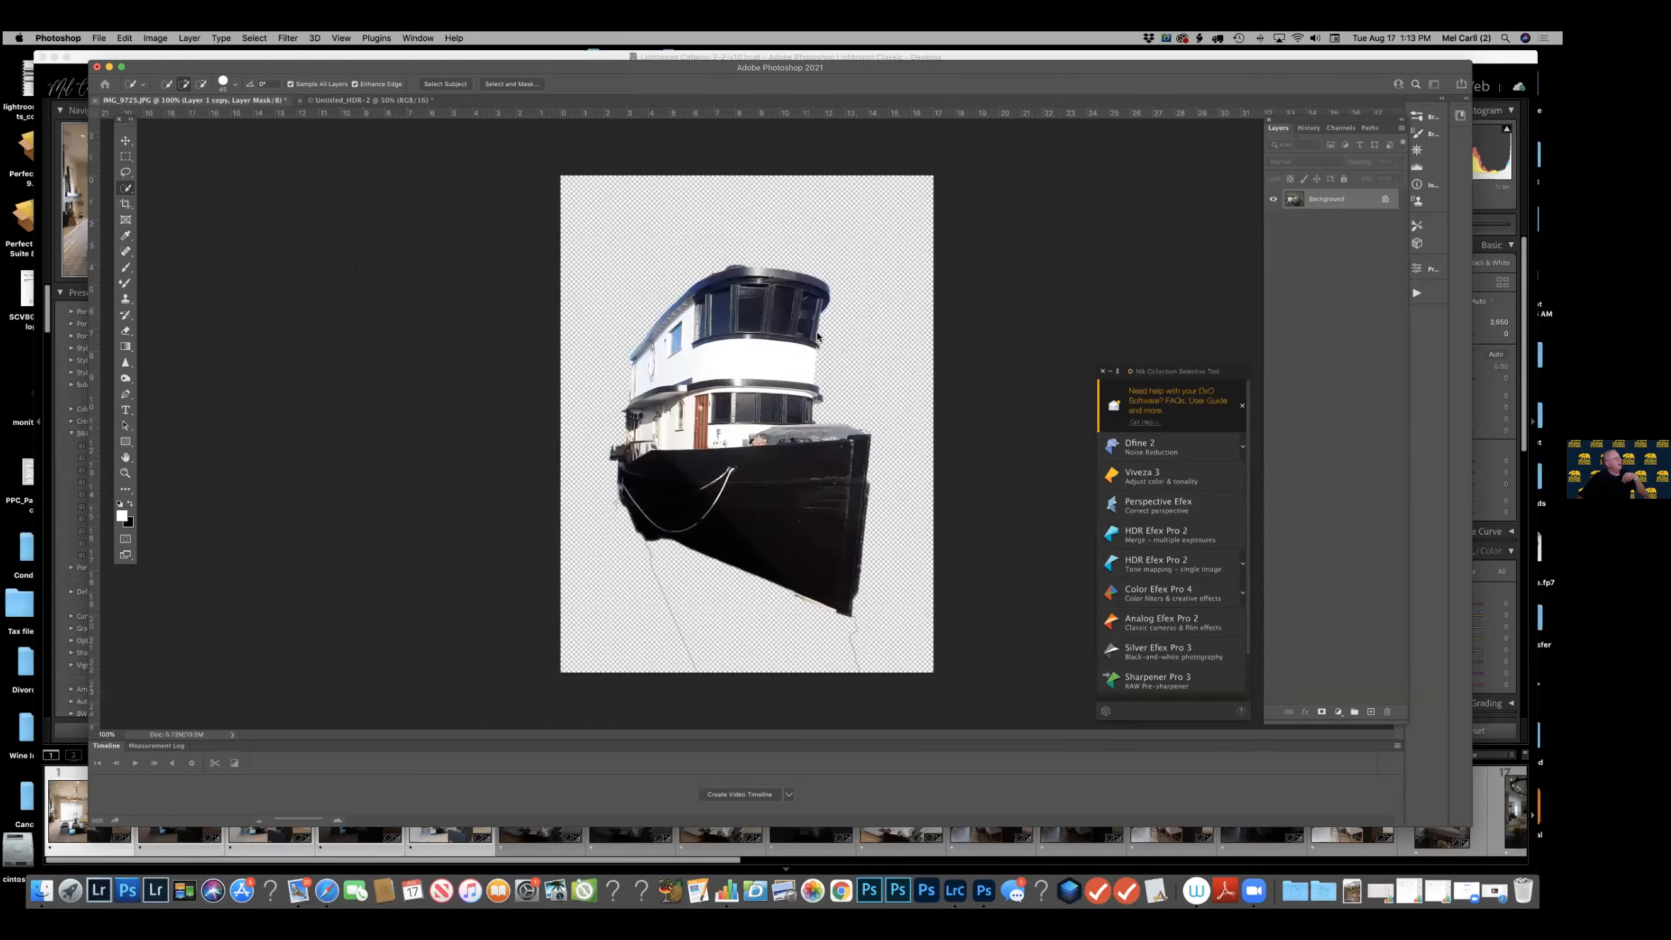
{"action": "left_click", "coordinate": [734, 304]}
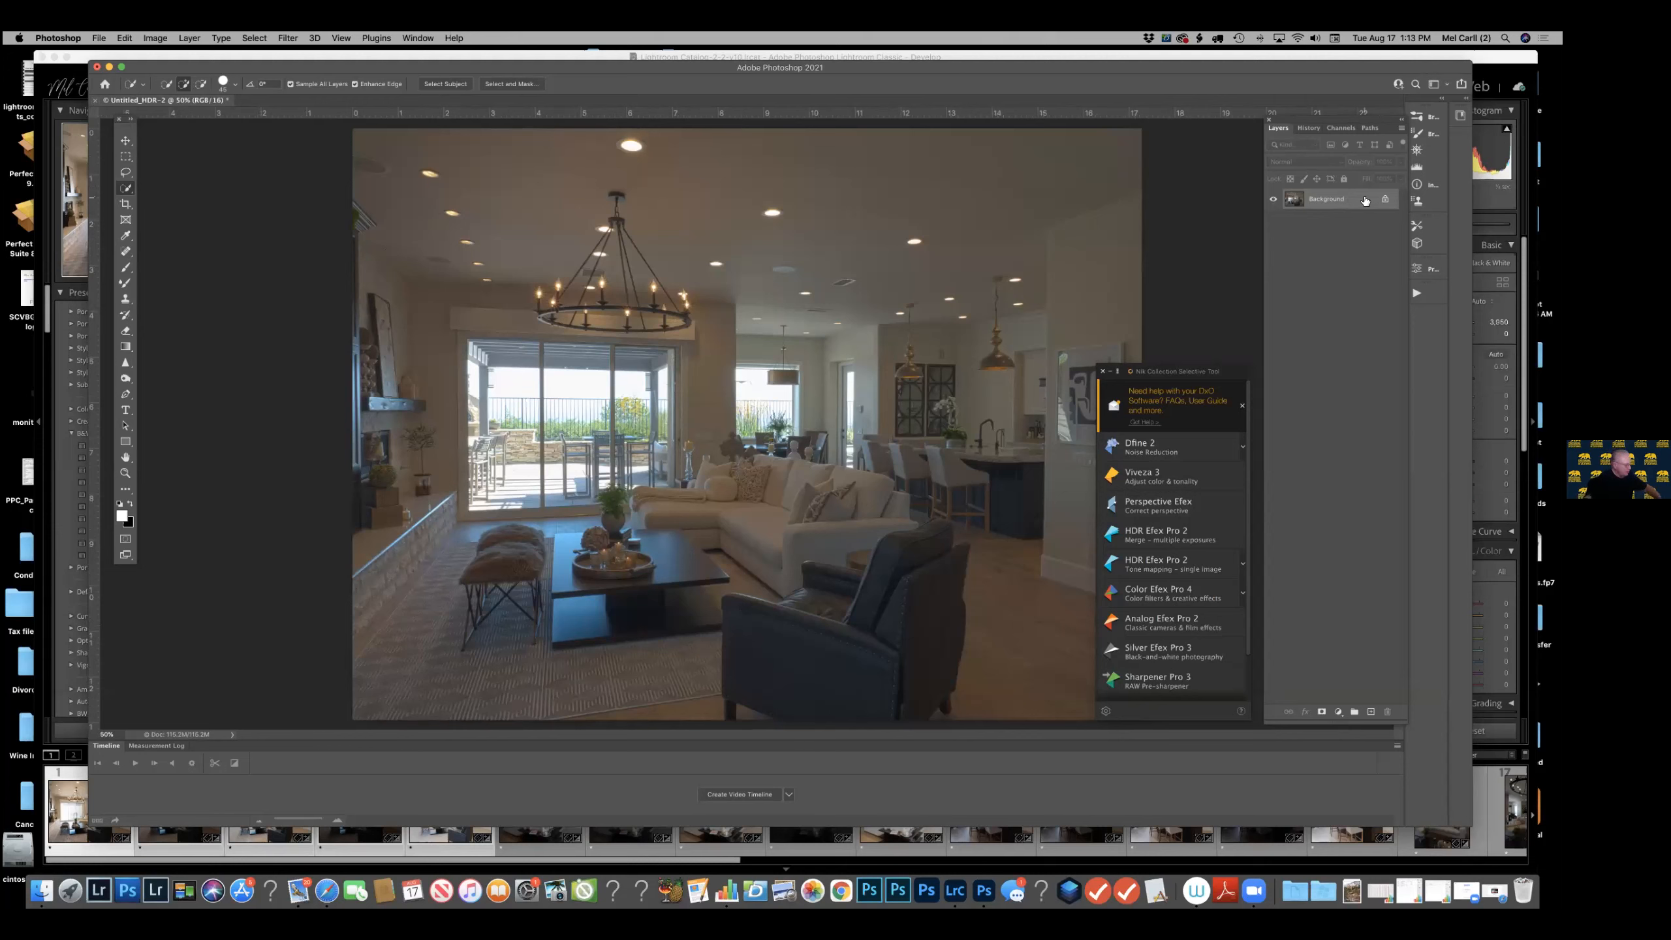
Duplicate the merged image's Background layer and try the Camera Raw filter on the copy.
{"action": "key", "text": "super+j"}
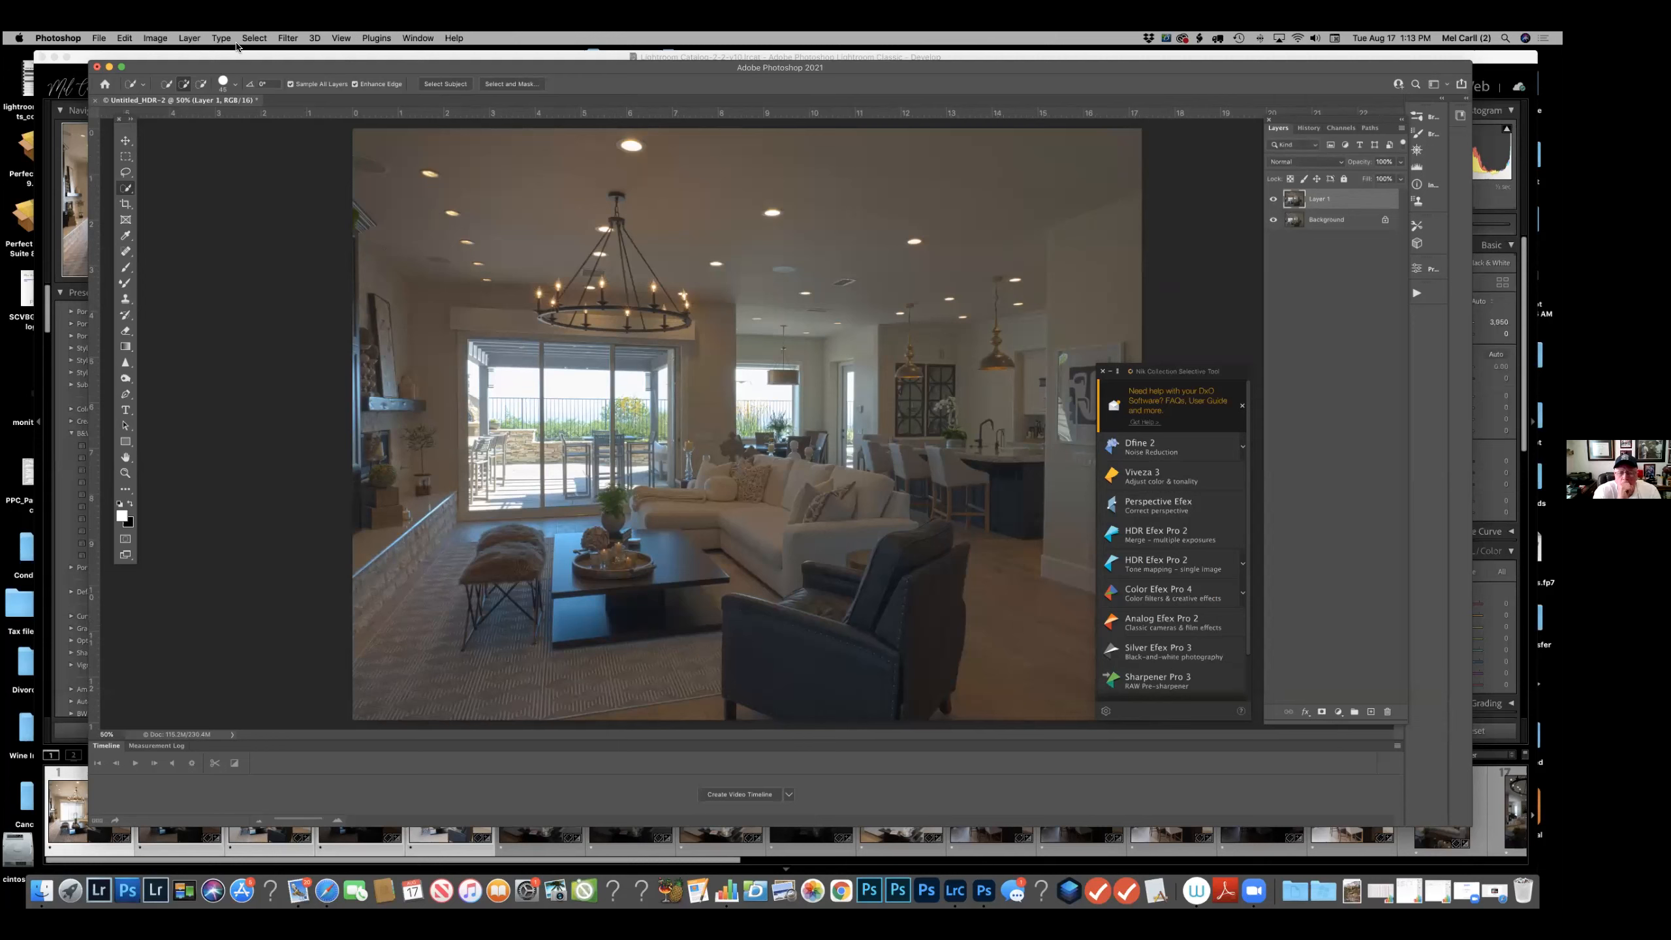
{"action": "left_click", "coordinate": [287, 37]}
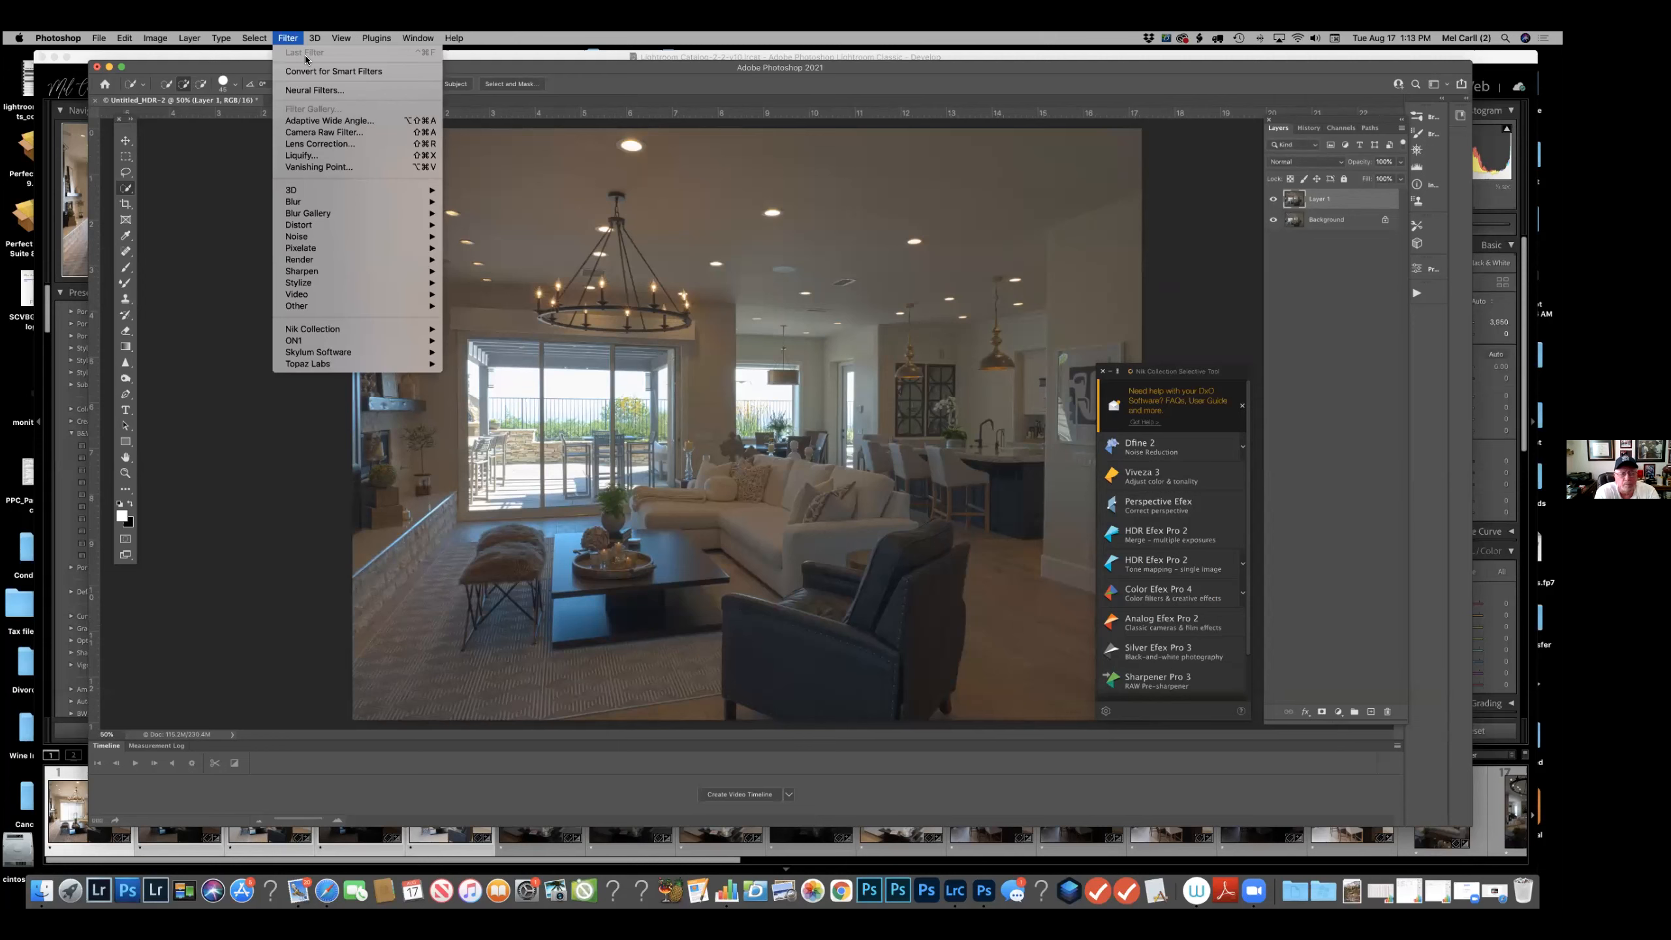
{"action": "left_click", "coordinate": [321, 134]}
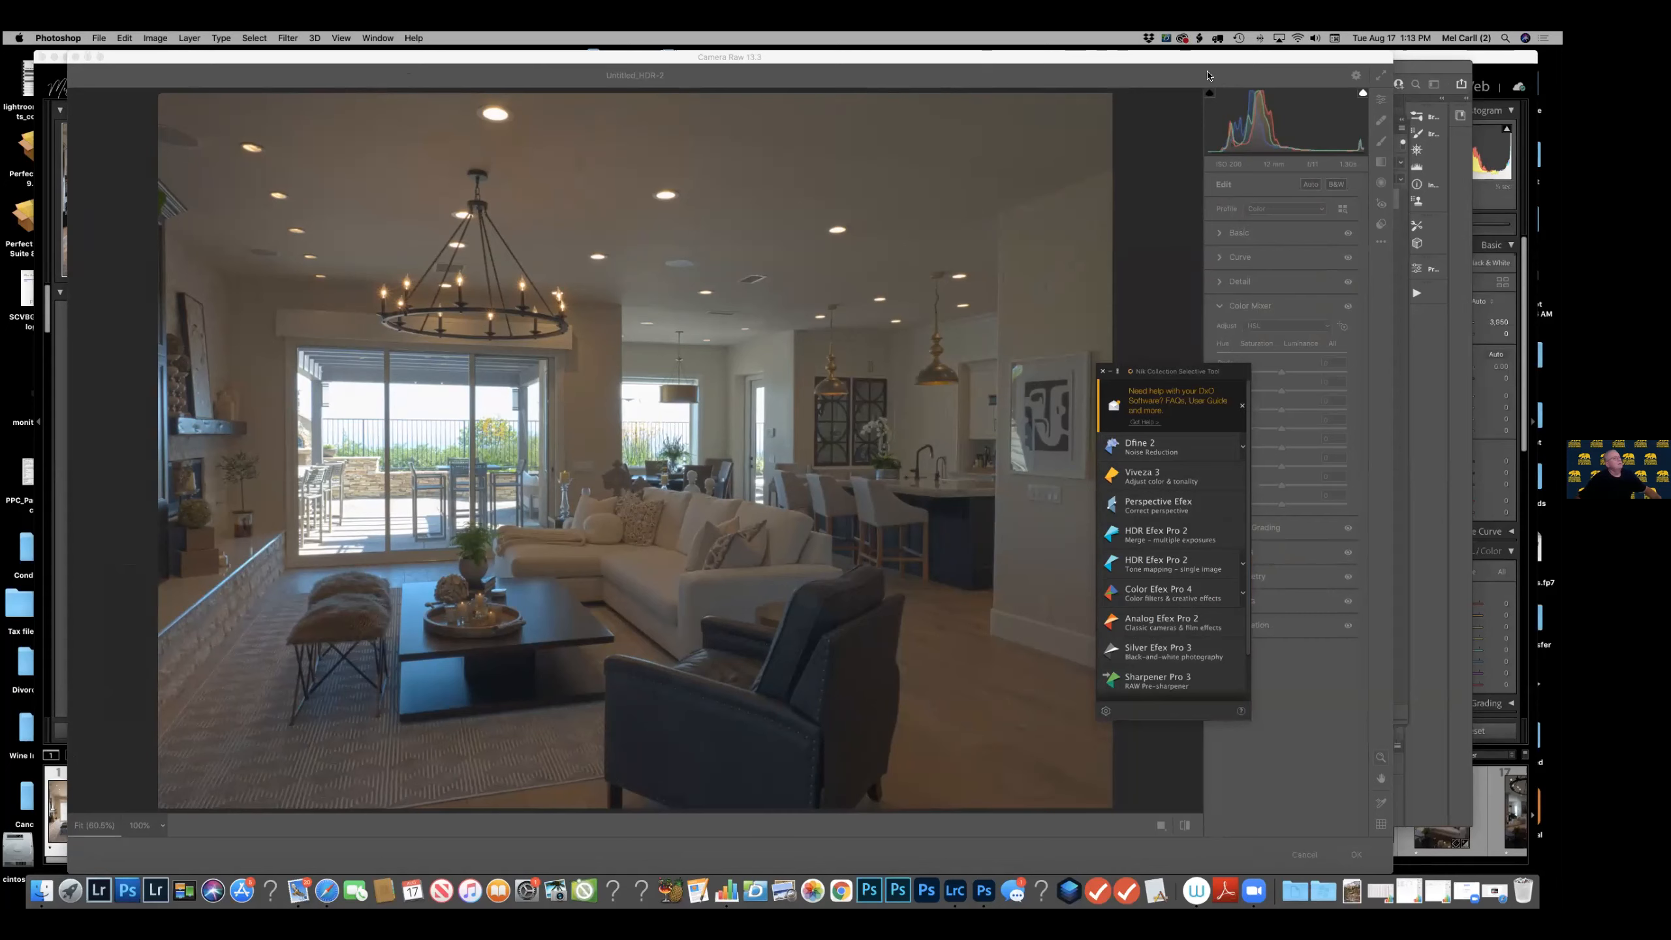
{"action": "left_click_drag", "start_coordinate": [1152, 56], "coordinate": [1562, 60]}
{"action": "left_click_drag", "start_coordinate": [598, 191], "coordinate": [772, 172]}
{"action": "left_click", "coordinate": [899, 635]}
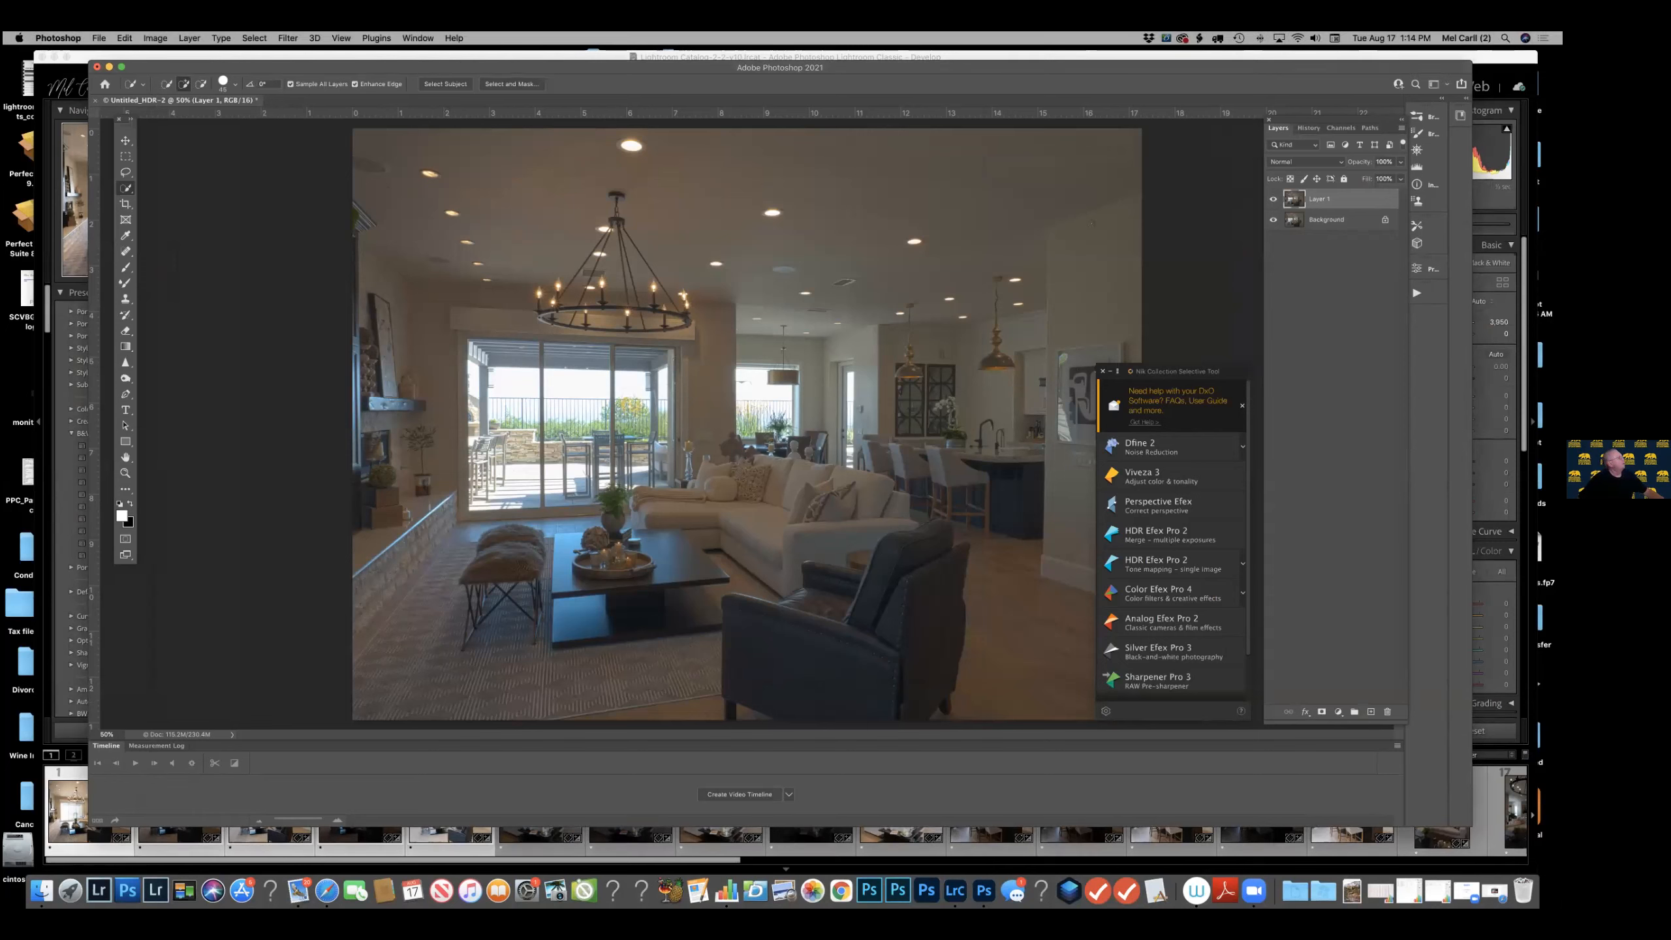
Close the merged HDR document without saving it.
{"action": "left_click", "coordinate": [97, 67]}
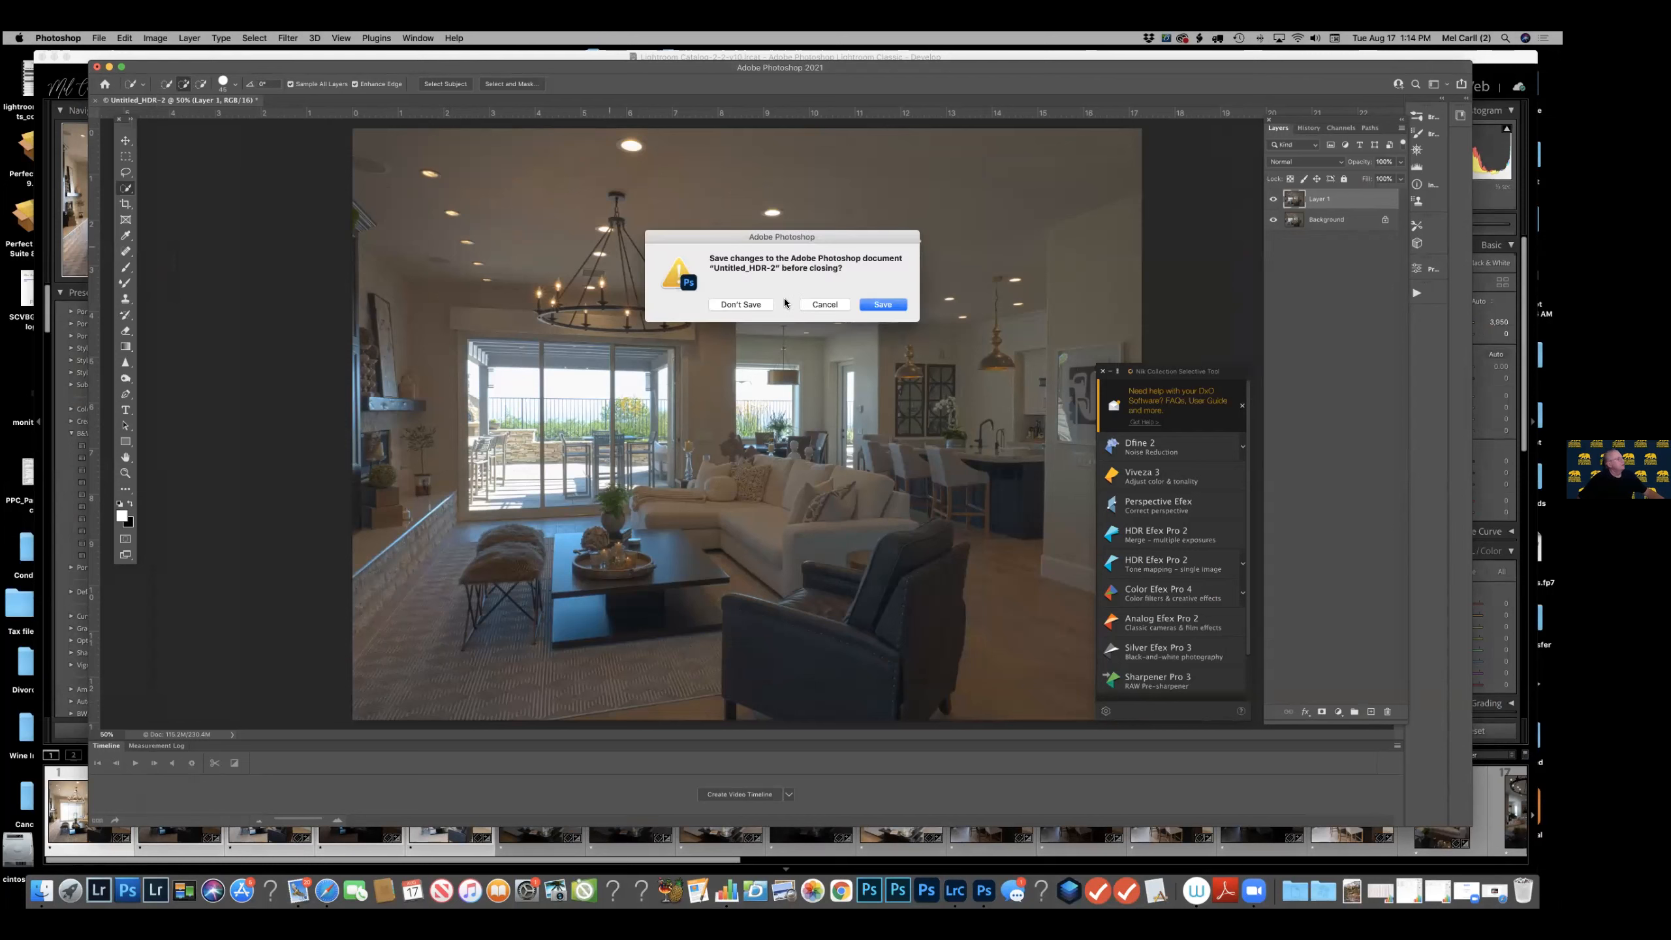
{"action": "left_click", "coordinate": [763, 304]}
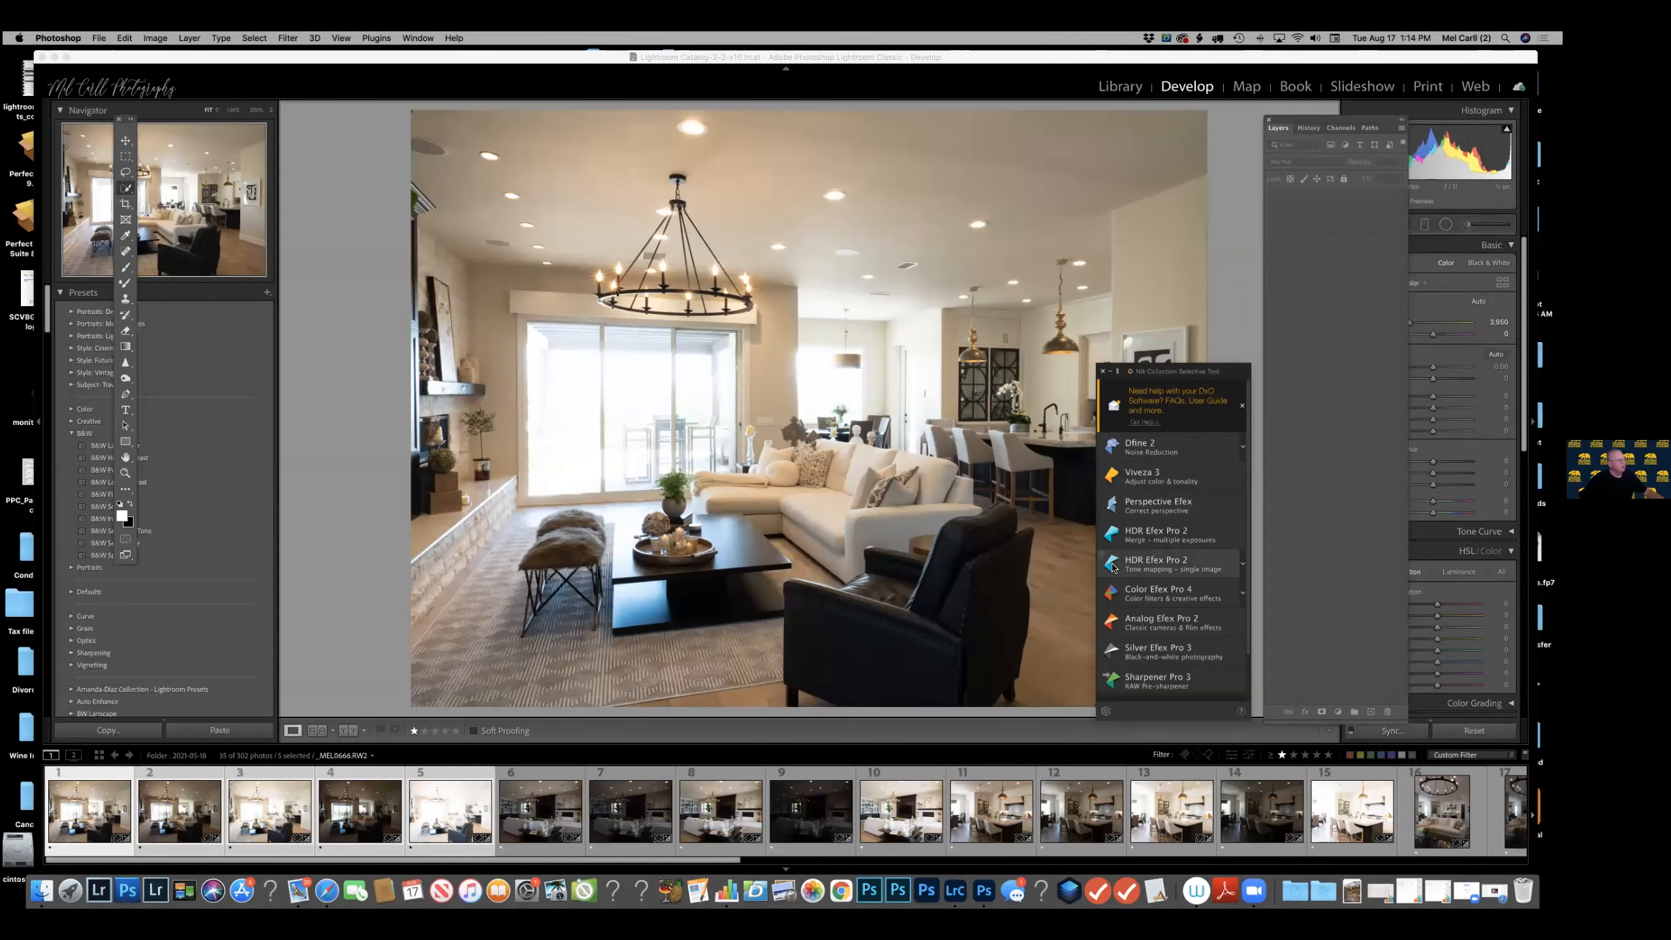
Try the HDR Efex Pro 2 tone mapping and multiple-exposure merge from the Nik Collection, postponing the offered update and closing the plug-in.
{"action": "left_click", "coordinate": [1158, 563]}
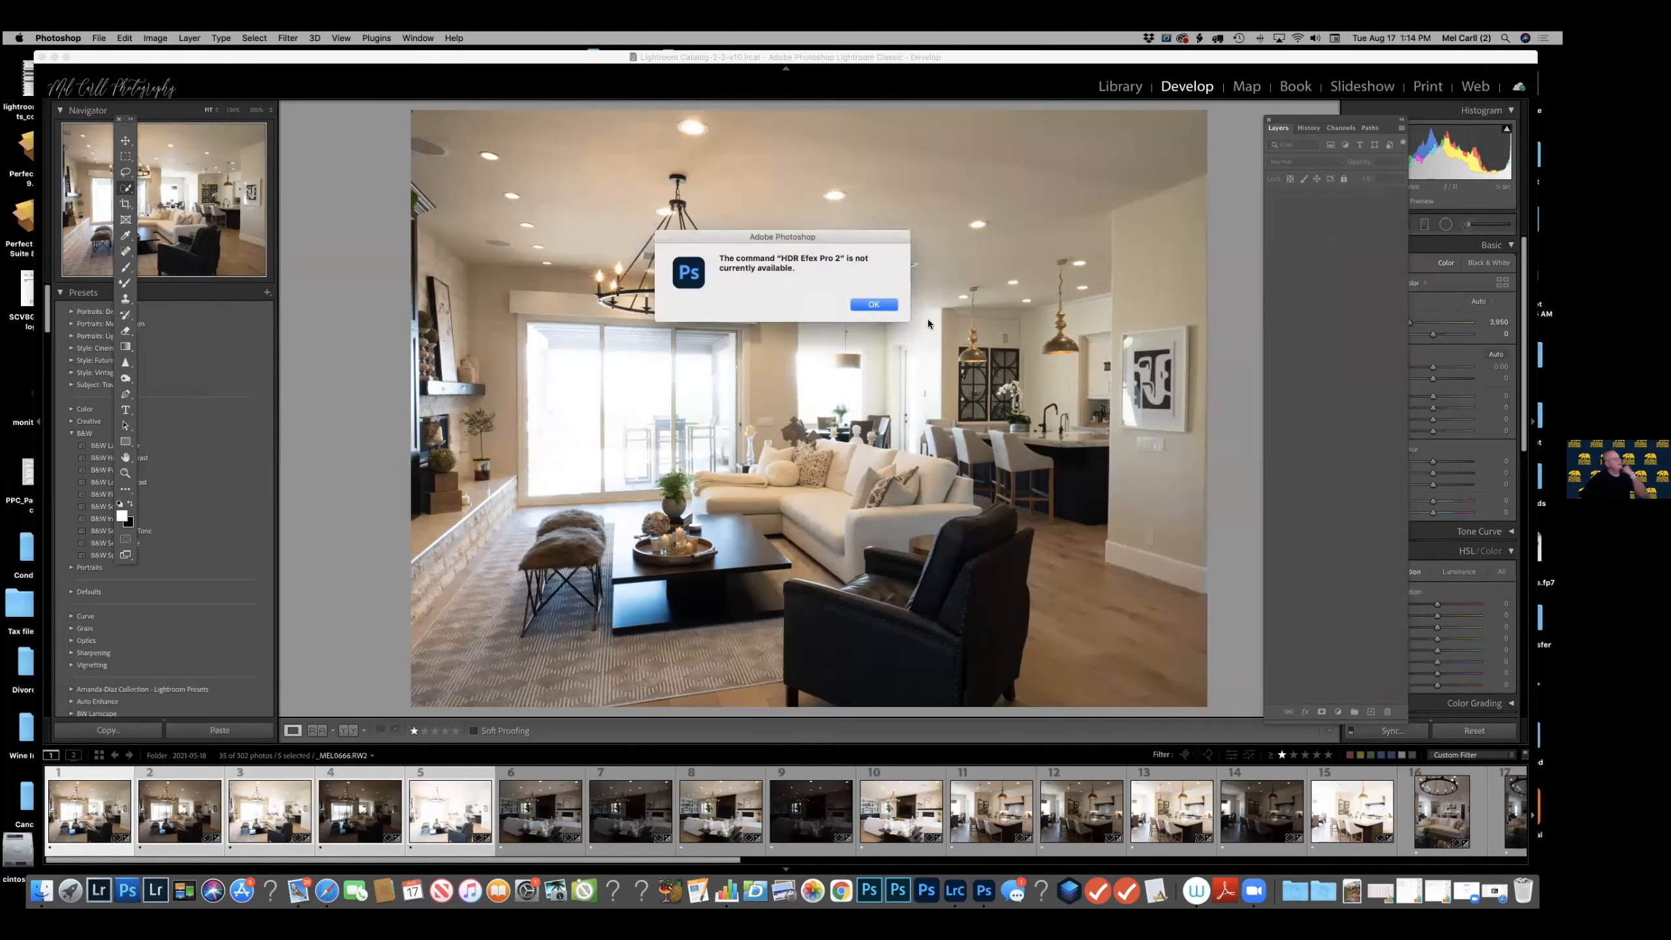
{"action": "left_click", "coordinate": [874, 304]}
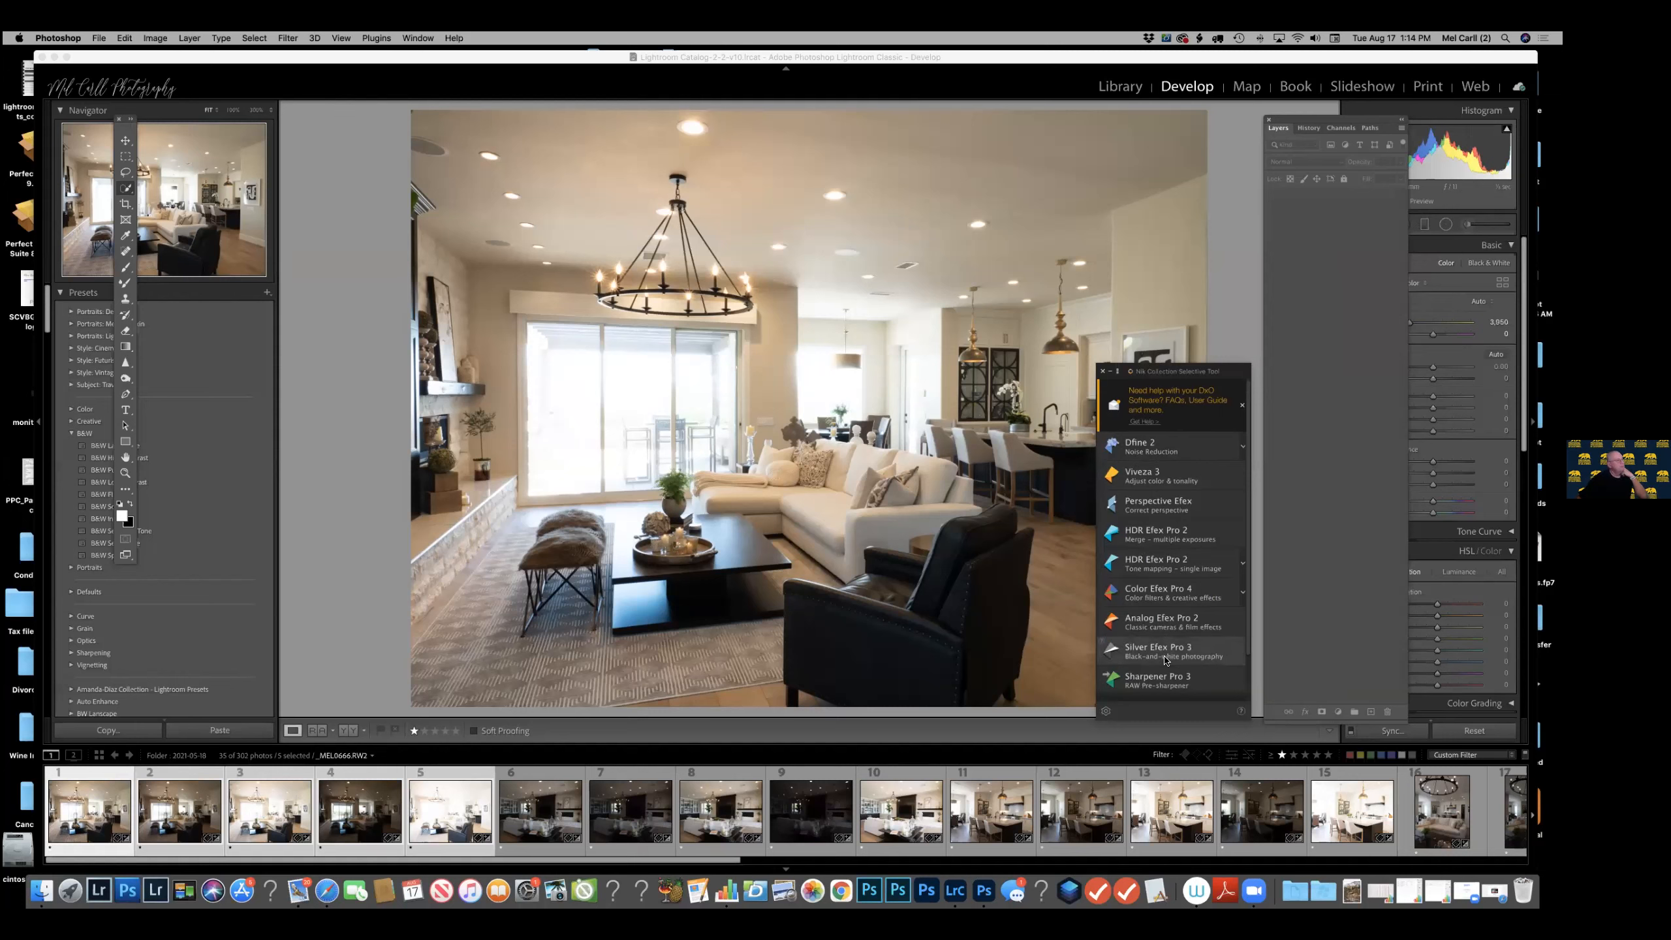
{"action": "scroll", "coordinate": [1166, 661], "scroll_direction": "down", "scroll_amount": 3}
{"action": "scroll", "coordinate": [1165, 661], "scroll_direction": "up", "scroll_amount": 3}
{"action": "left_click", "coordinate": [1172, 538]}
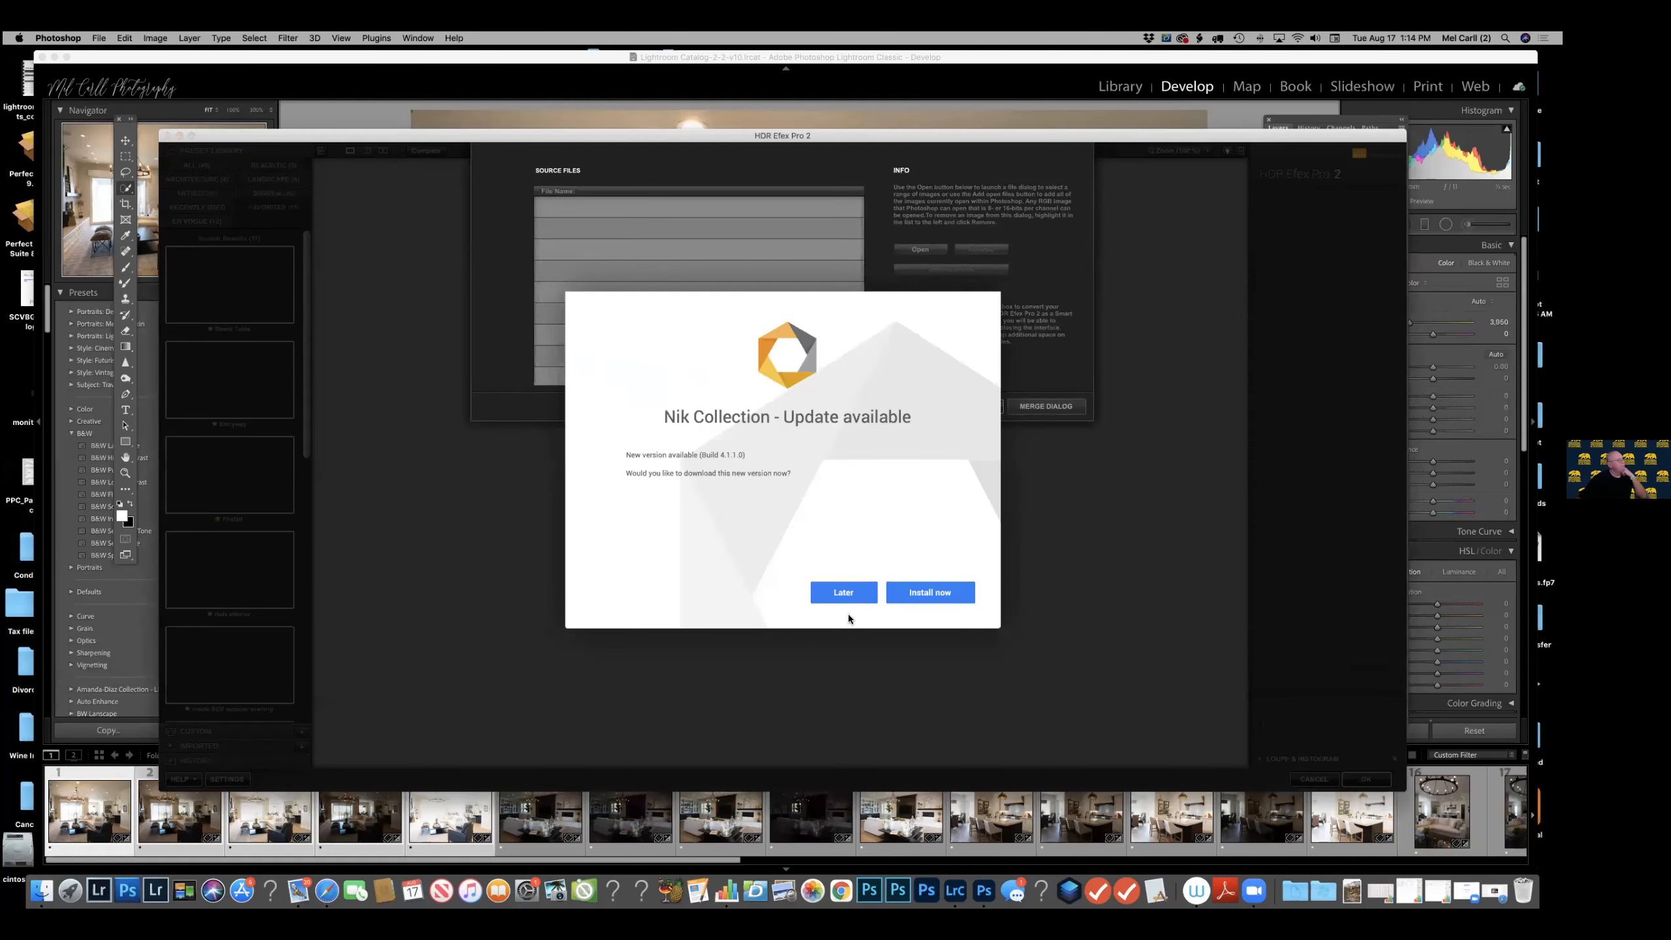
{"action": "left_click", "coordinate": [848, 591]}
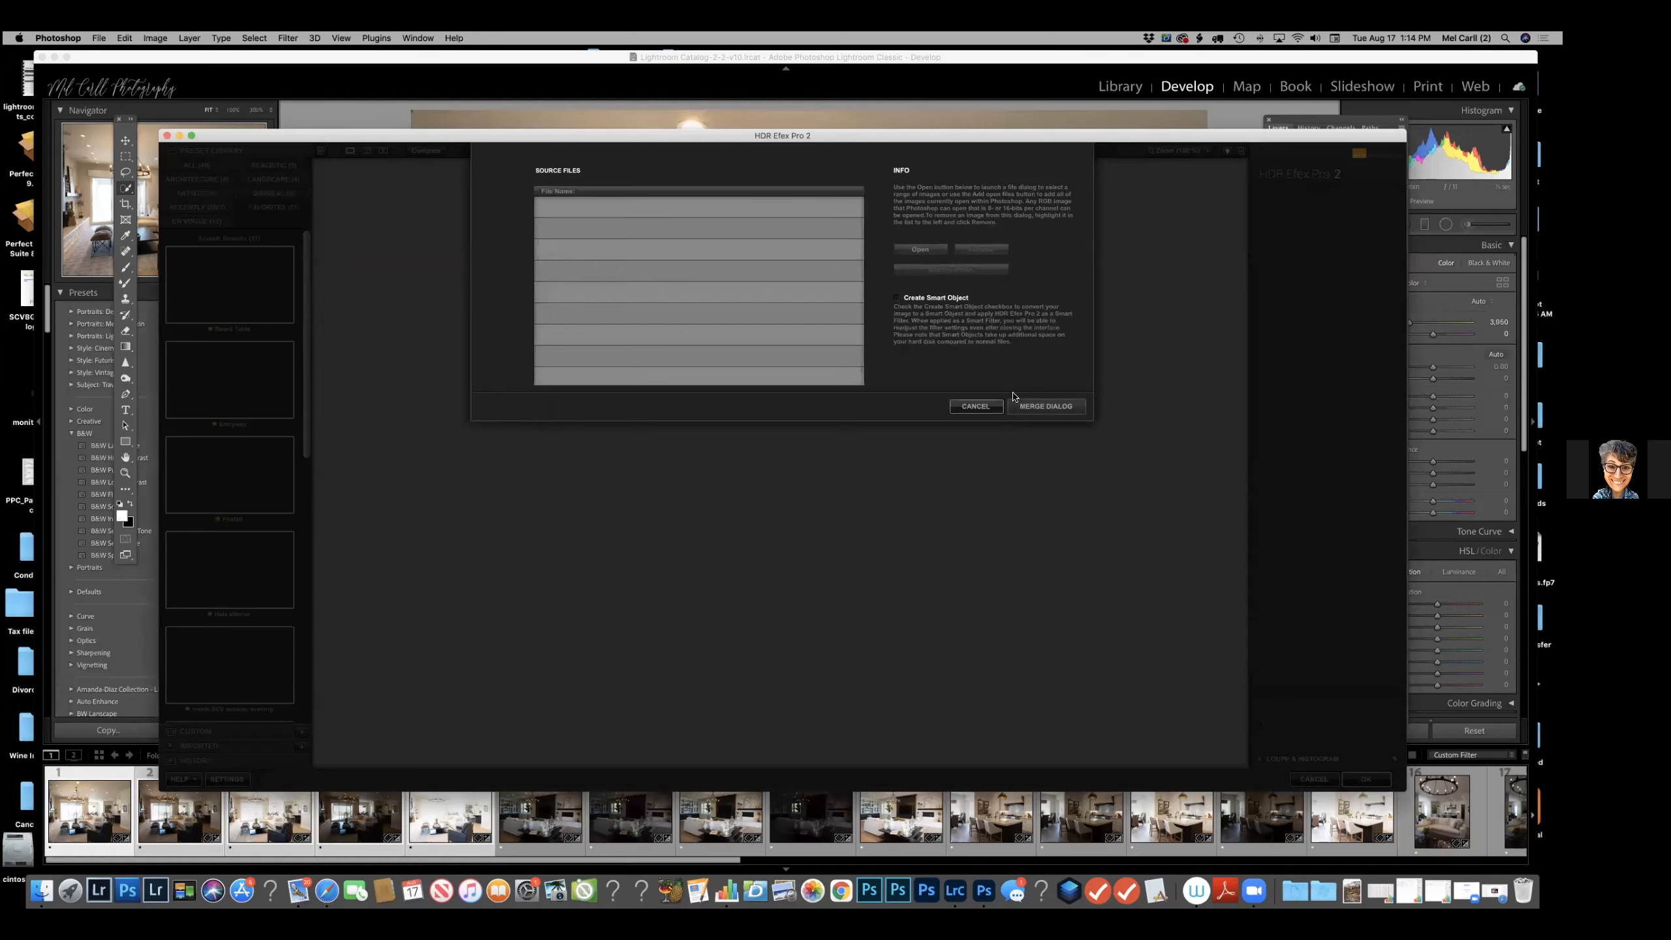
{"action": "left_click", "coordinate": [166, 139]}
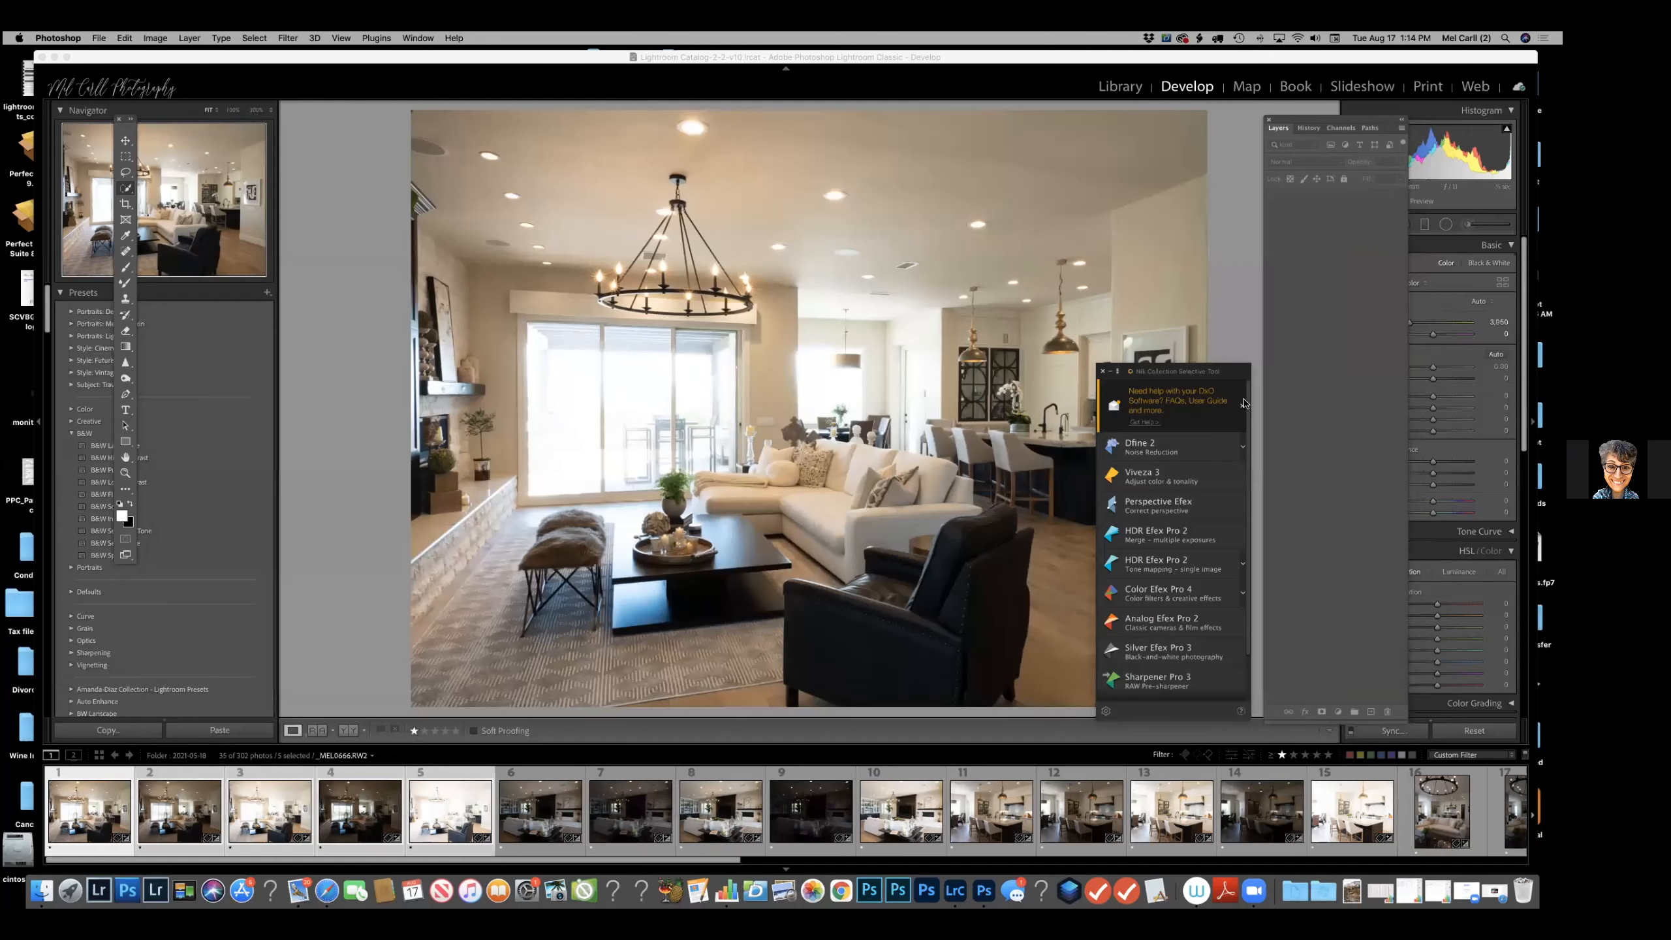
Close the Nik Collection Selective Tool and switch back to Lightroom Classic.
{"action": "left_click", "coordinate": [1105, 372]}
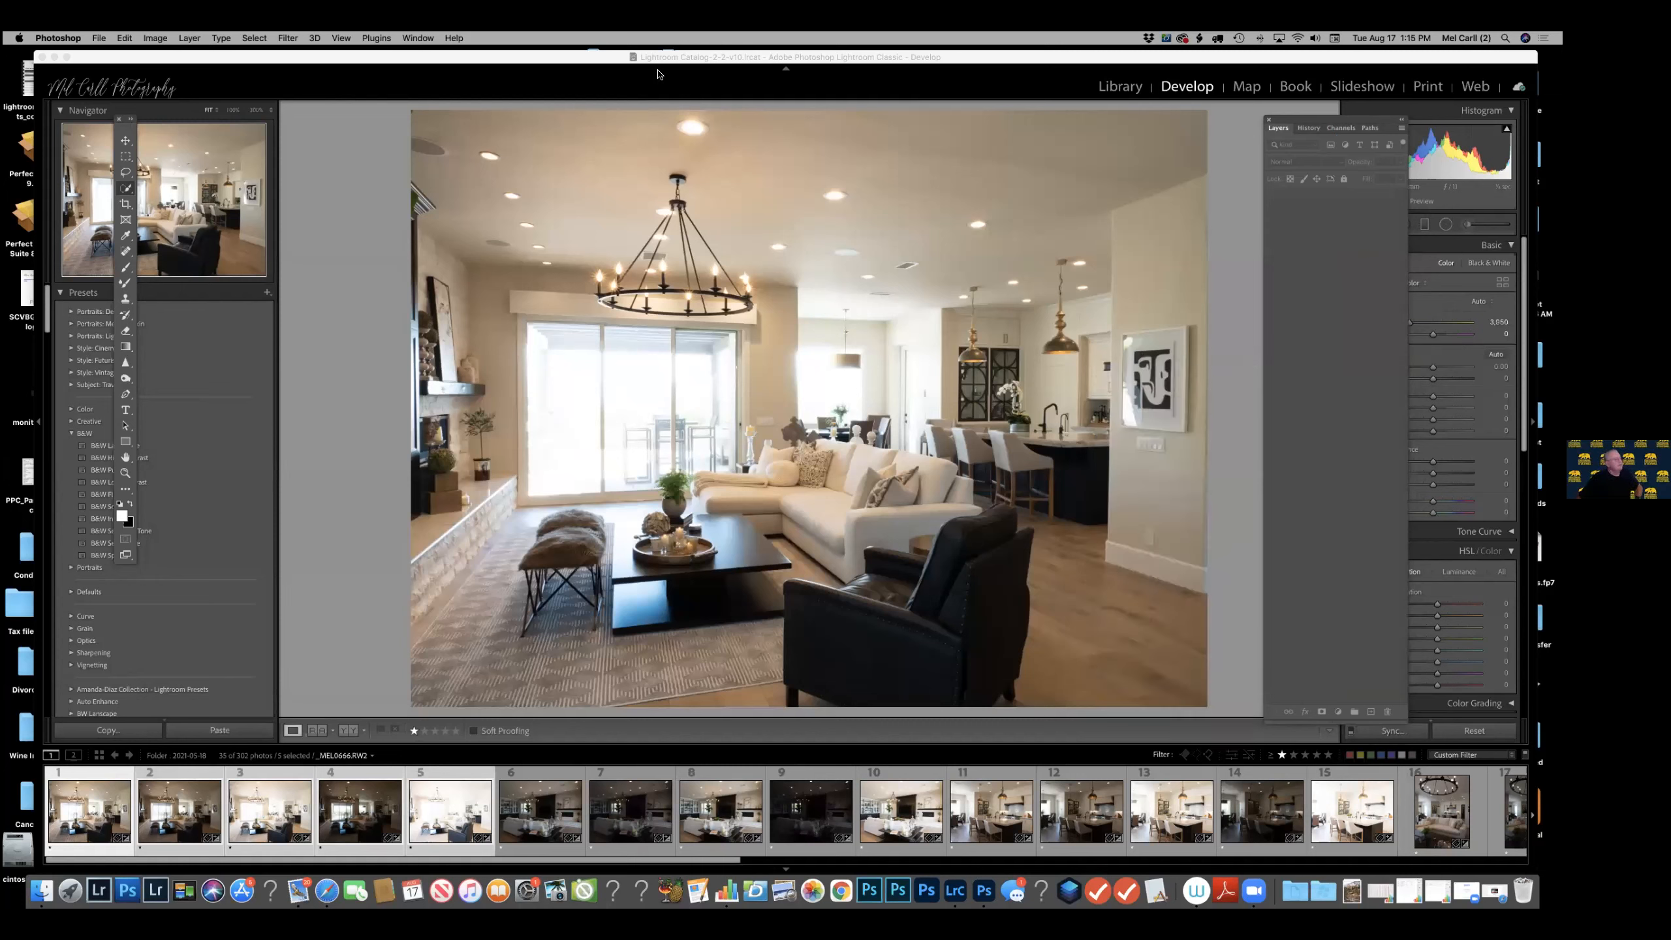
{"action": "left_click", "coordinate": [380, 79]}
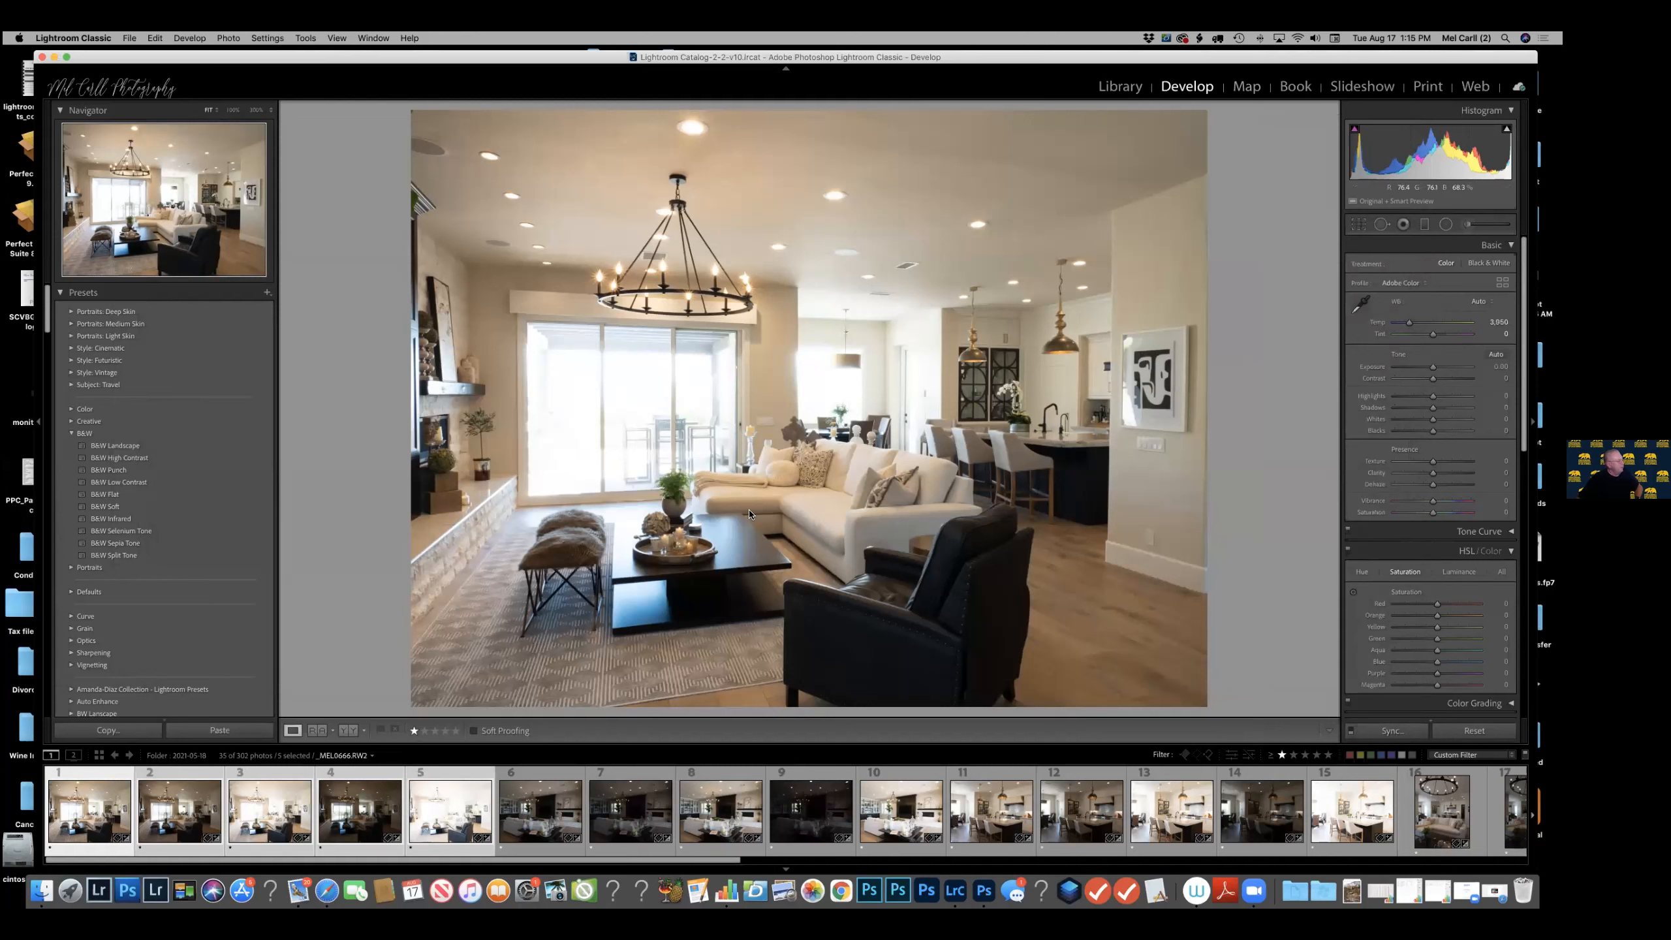
Export the five selected photos to HDR Efex Pro 2, choosing to edit a copy with Lightroom adjustments.
{"action": "right_click", "coordinate": [466, 846]}
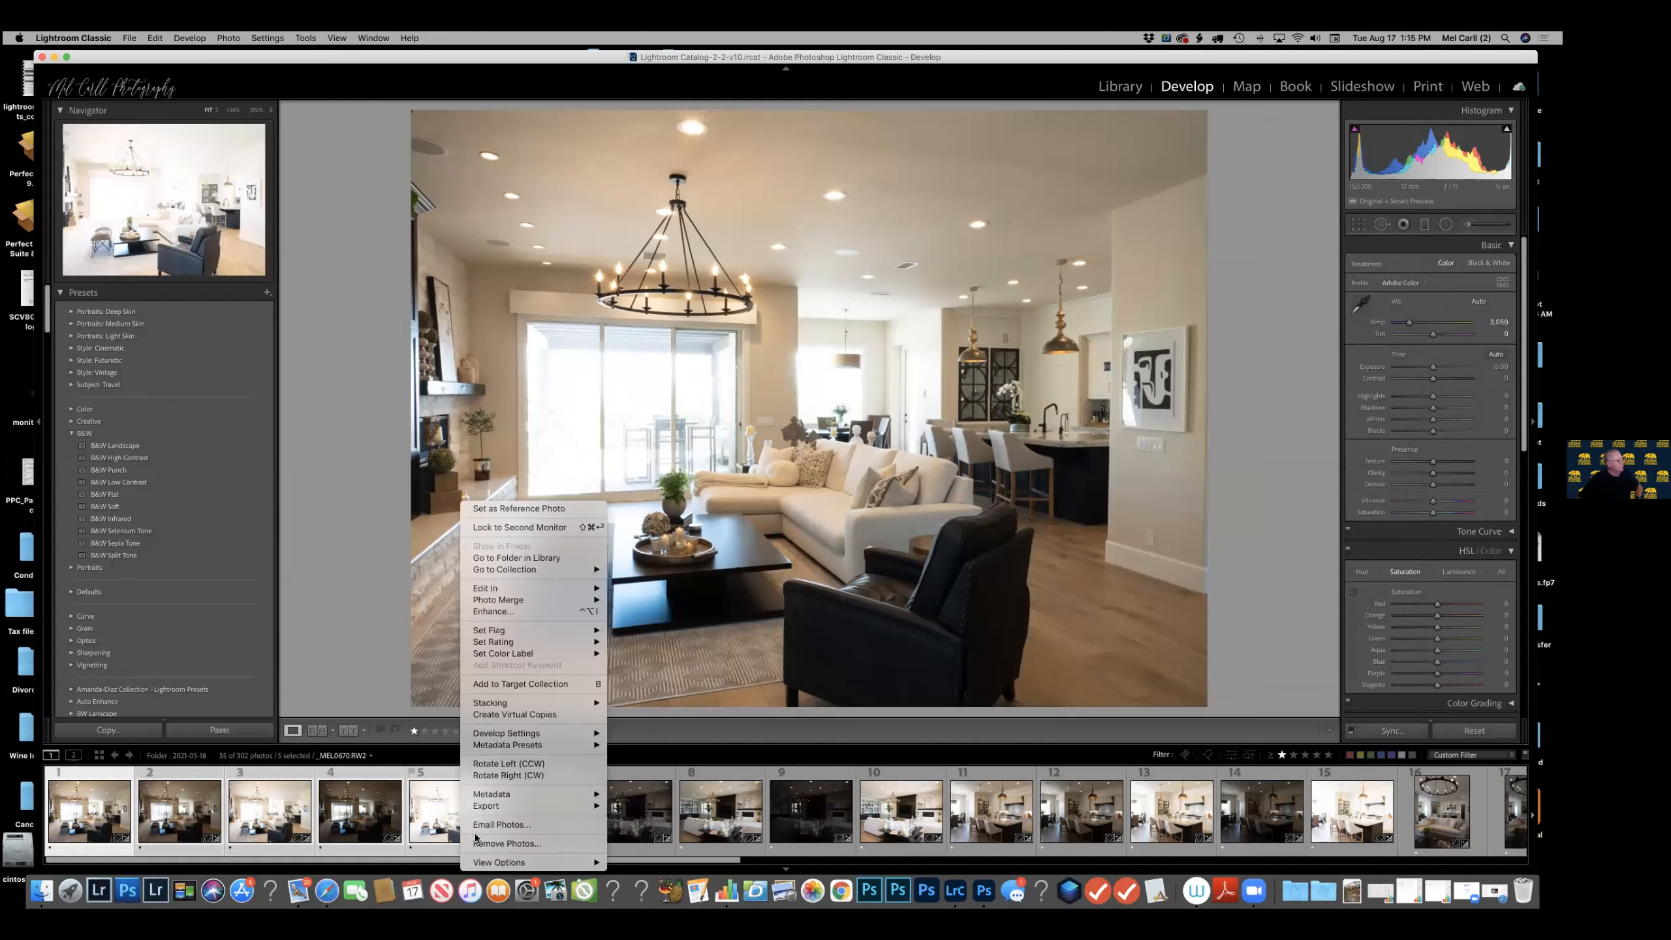
{"action": "mouse_move", "coordinate": [521, 653]}
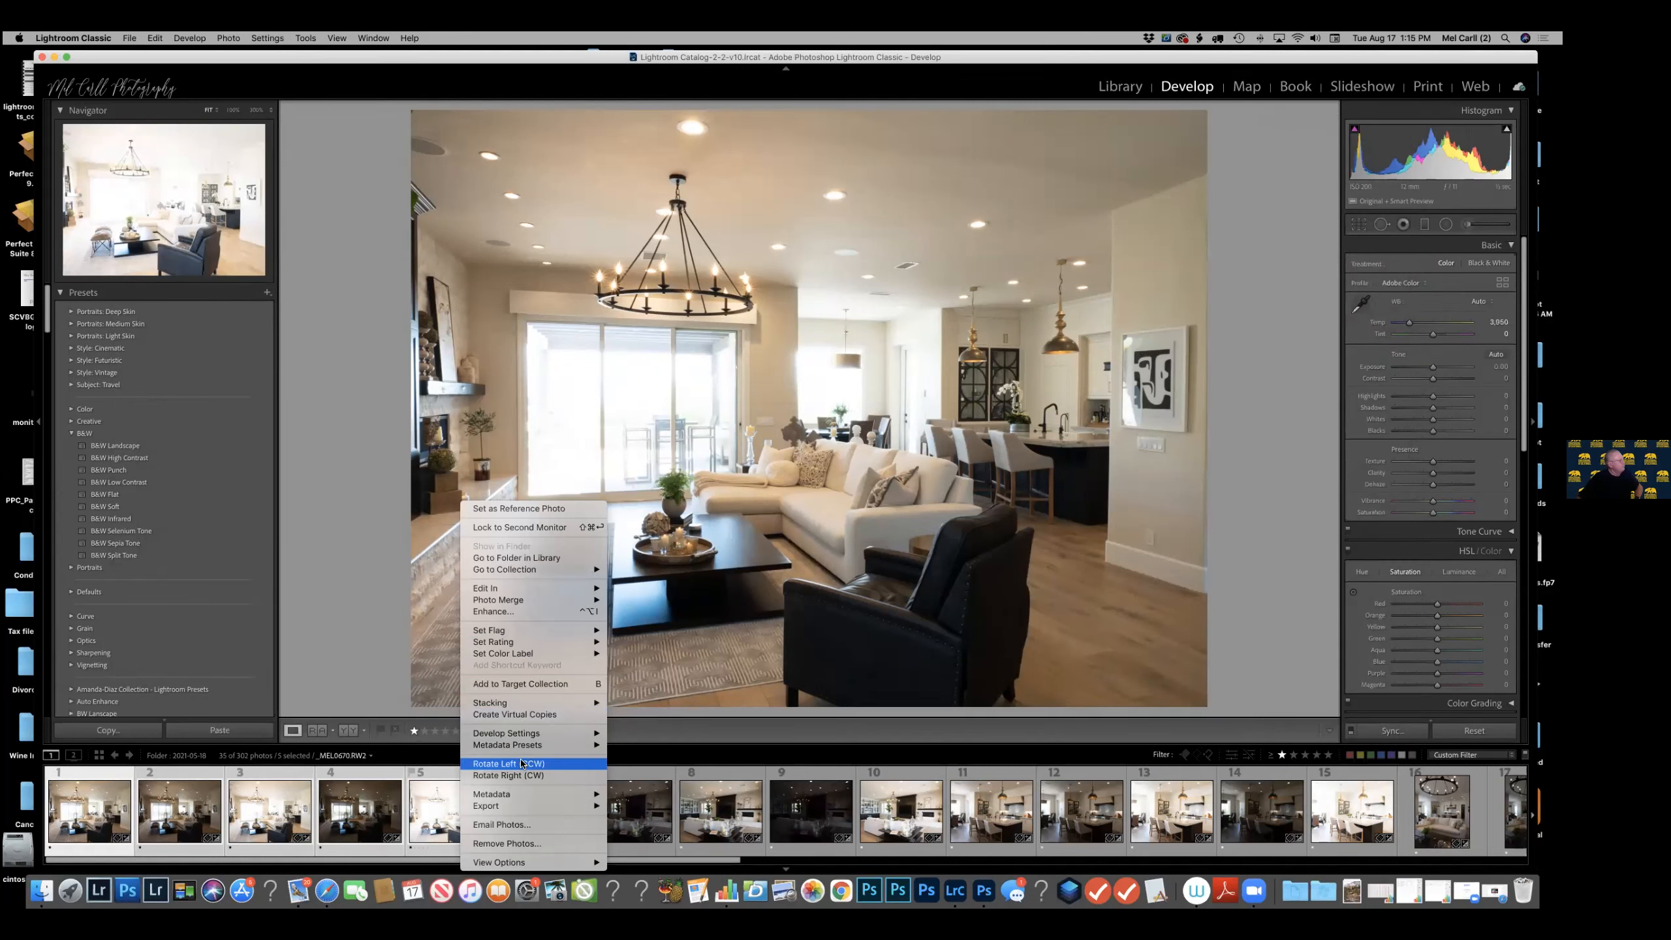
{"action": "mouse_move", "coordinate": [518, 737]}
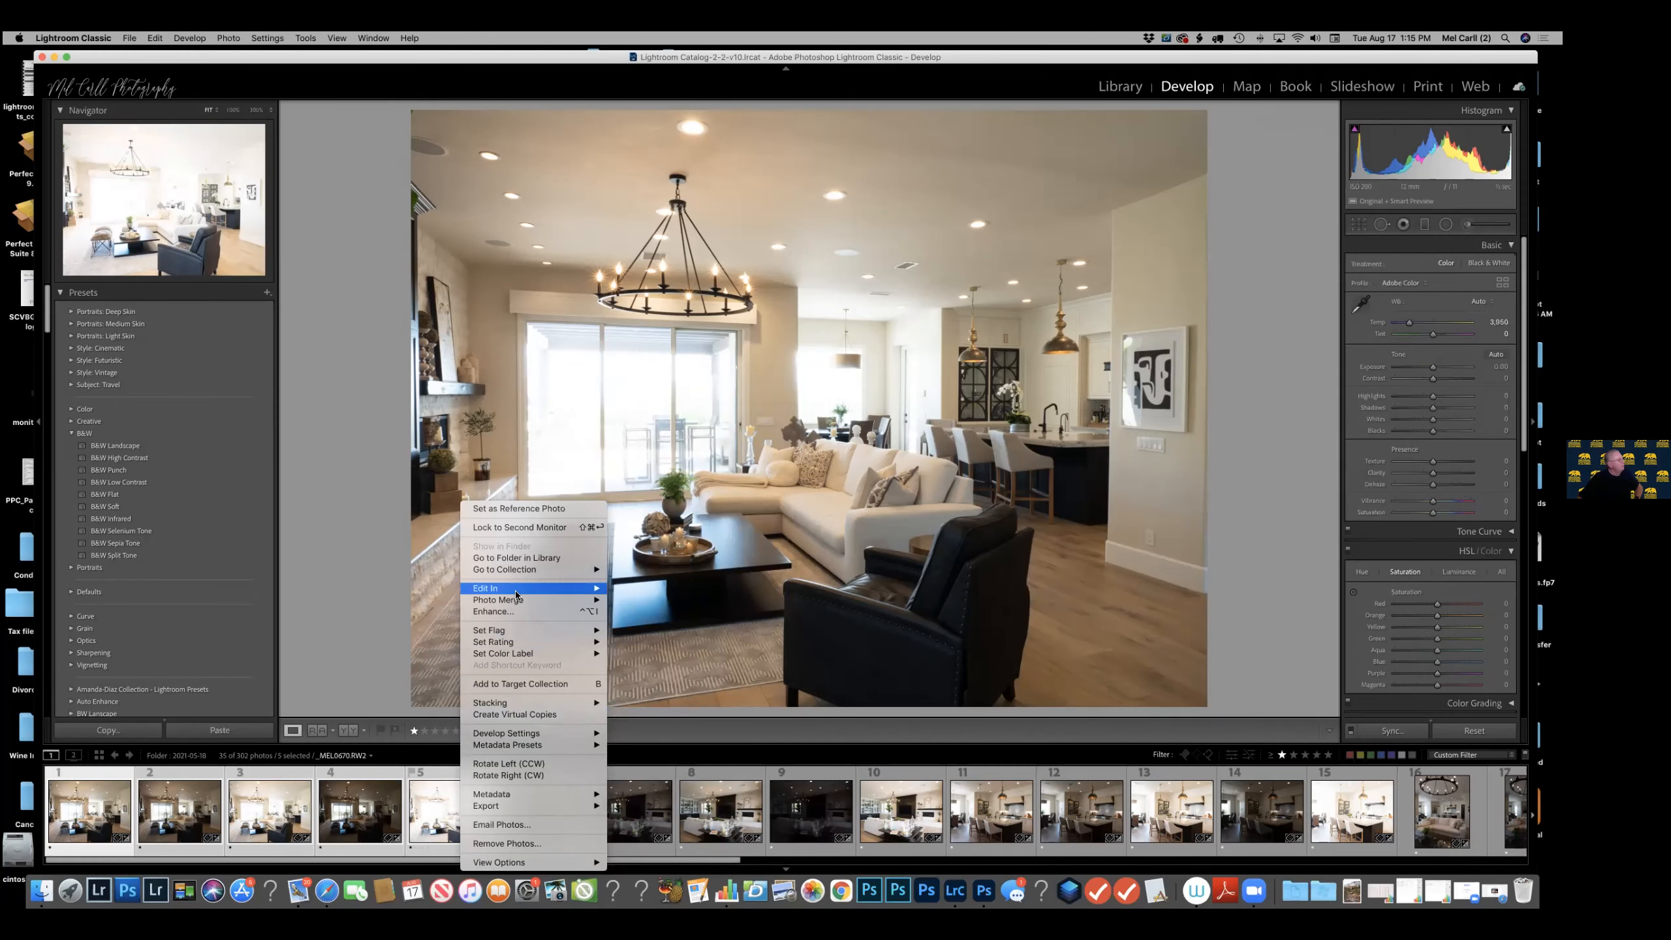
{"action": "mouse_move", "coordinate": [518, 593]}
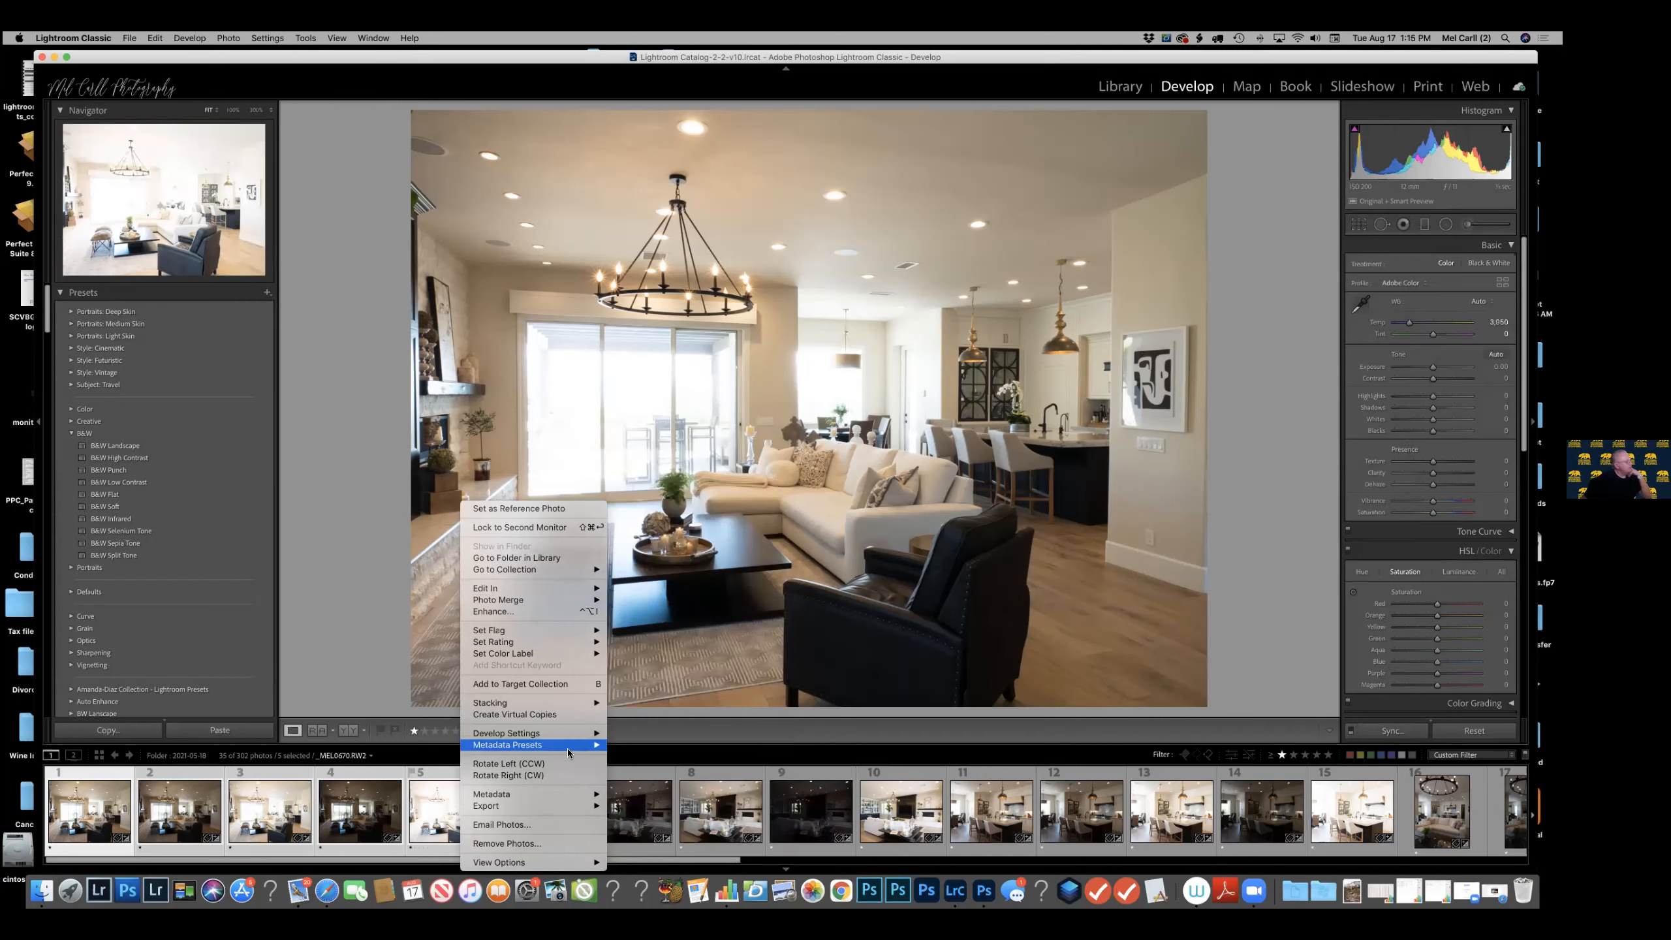
{"action": "mouse_move", "coordinate": [560, 809]}
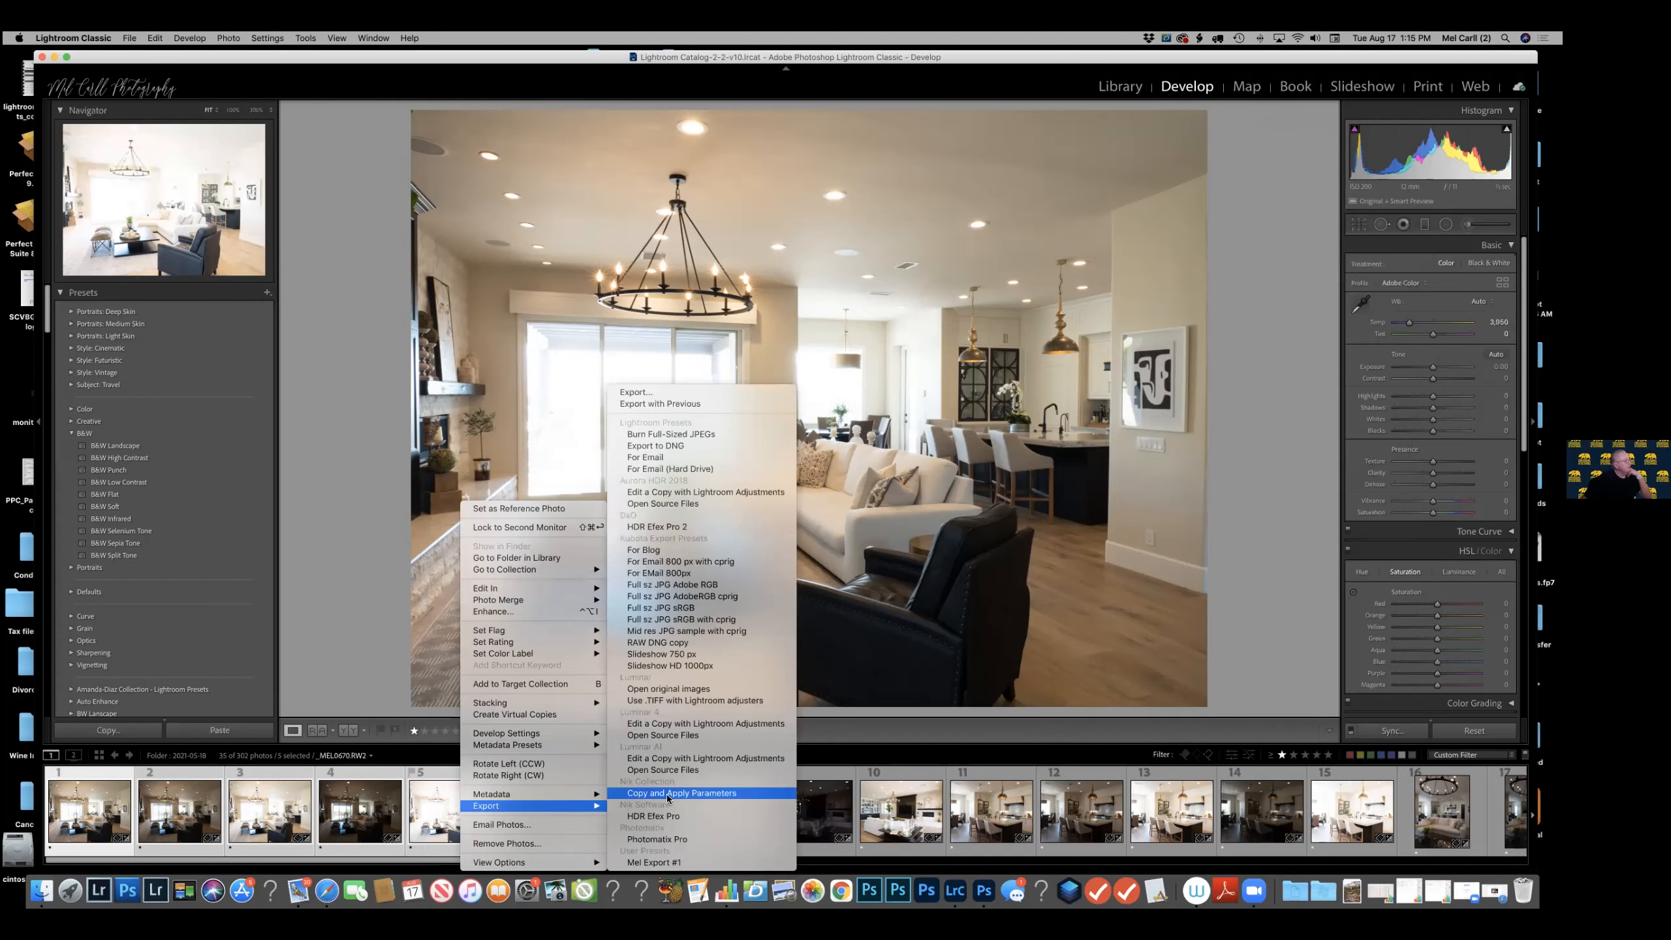
{"action": "left_click", "coordinate": [681, 528]}
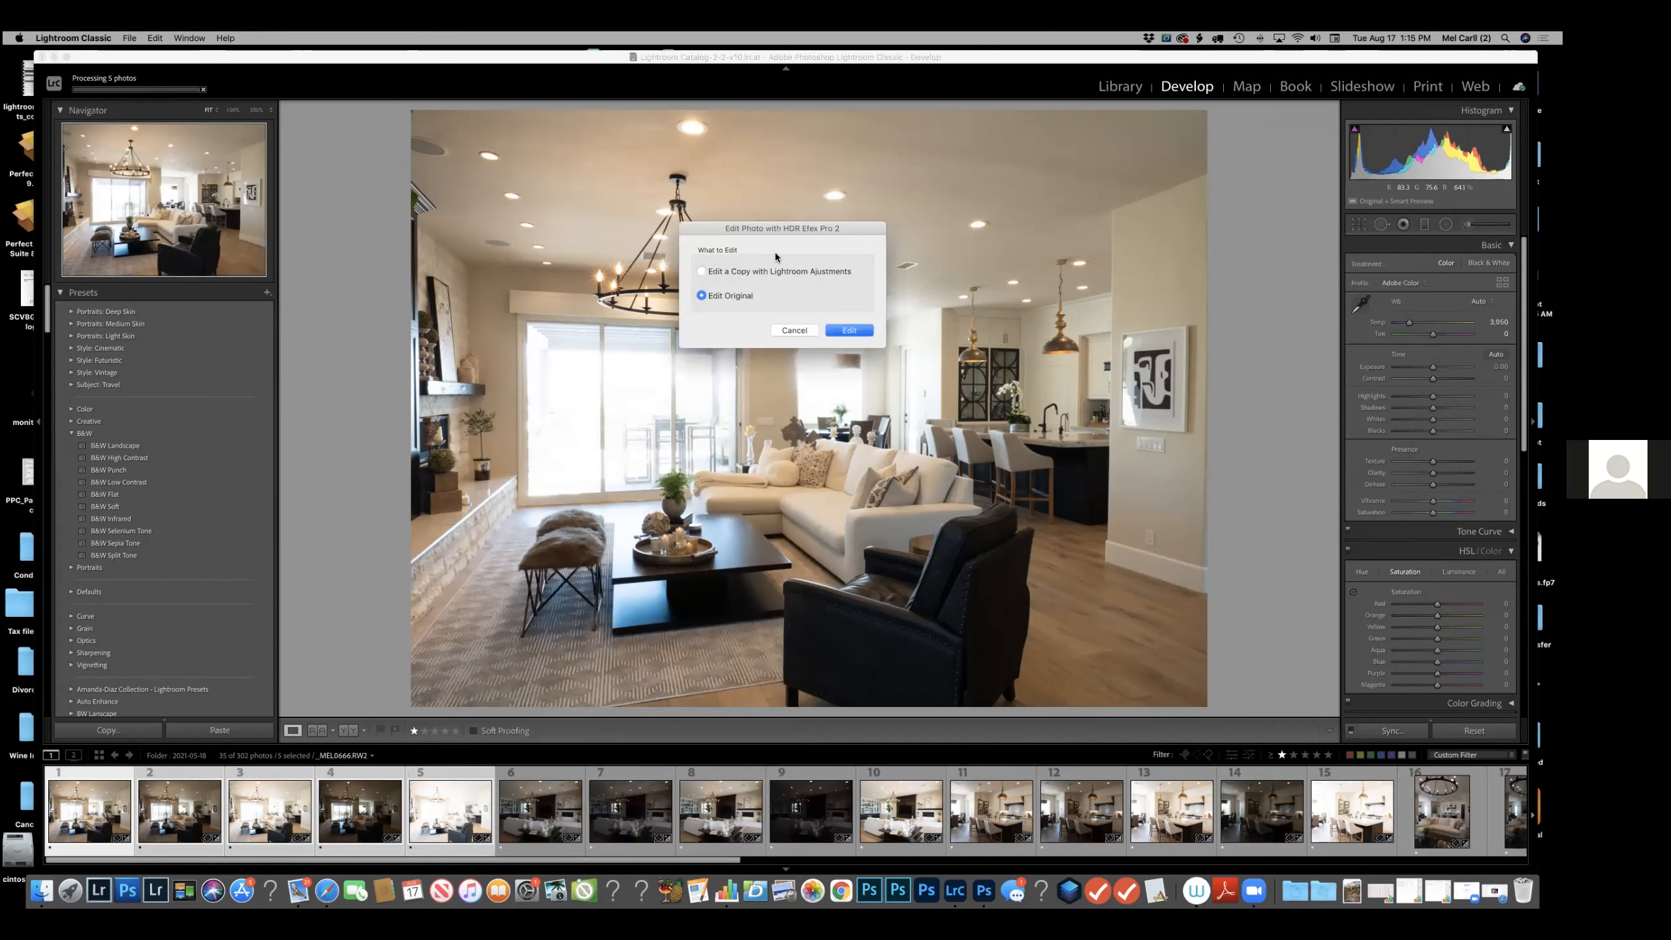
{"action": "left_click", "coordinate": [774, 271]}
{"action": "left_click", "coordinate": [859, 330]}
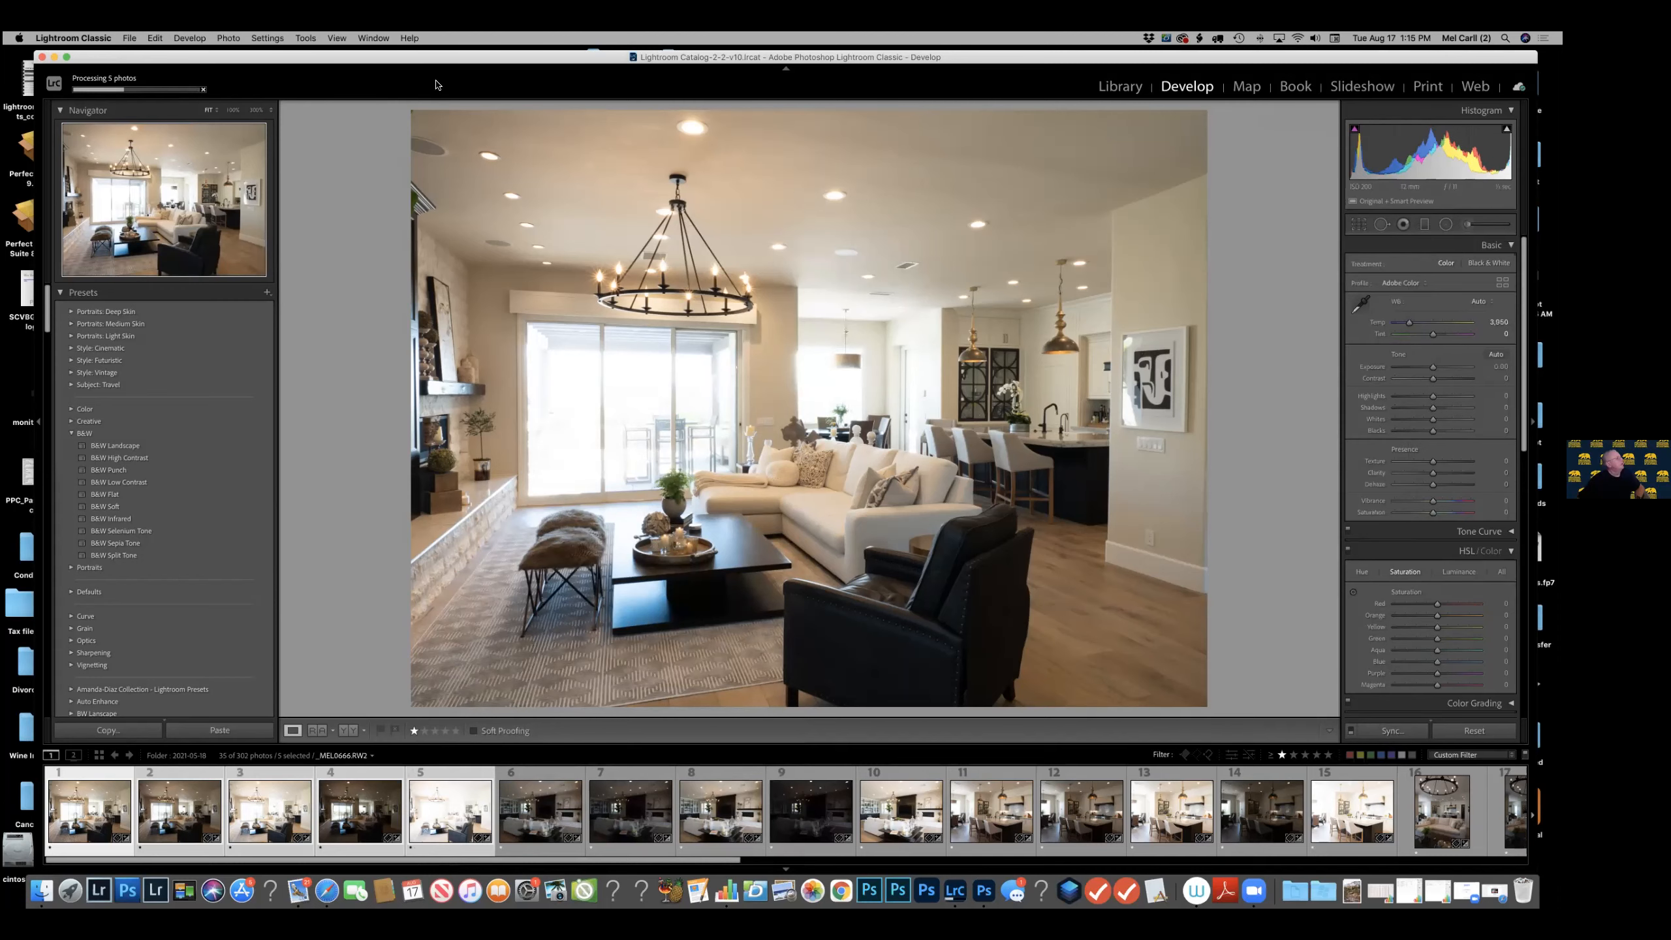
Merge the five living room exposures into one HDR image using the offered alignment and ghost reduction settings.
{"action": "mouse_move", "coordinate": [432, 57]}
{"action": "left_mouse_down"}
{"action": "mouse_move", "coordinate": [442, 347]}
{"action": "mouse_move", "coordinate": [427, 73]}
{"action": "left_mouse_up"}
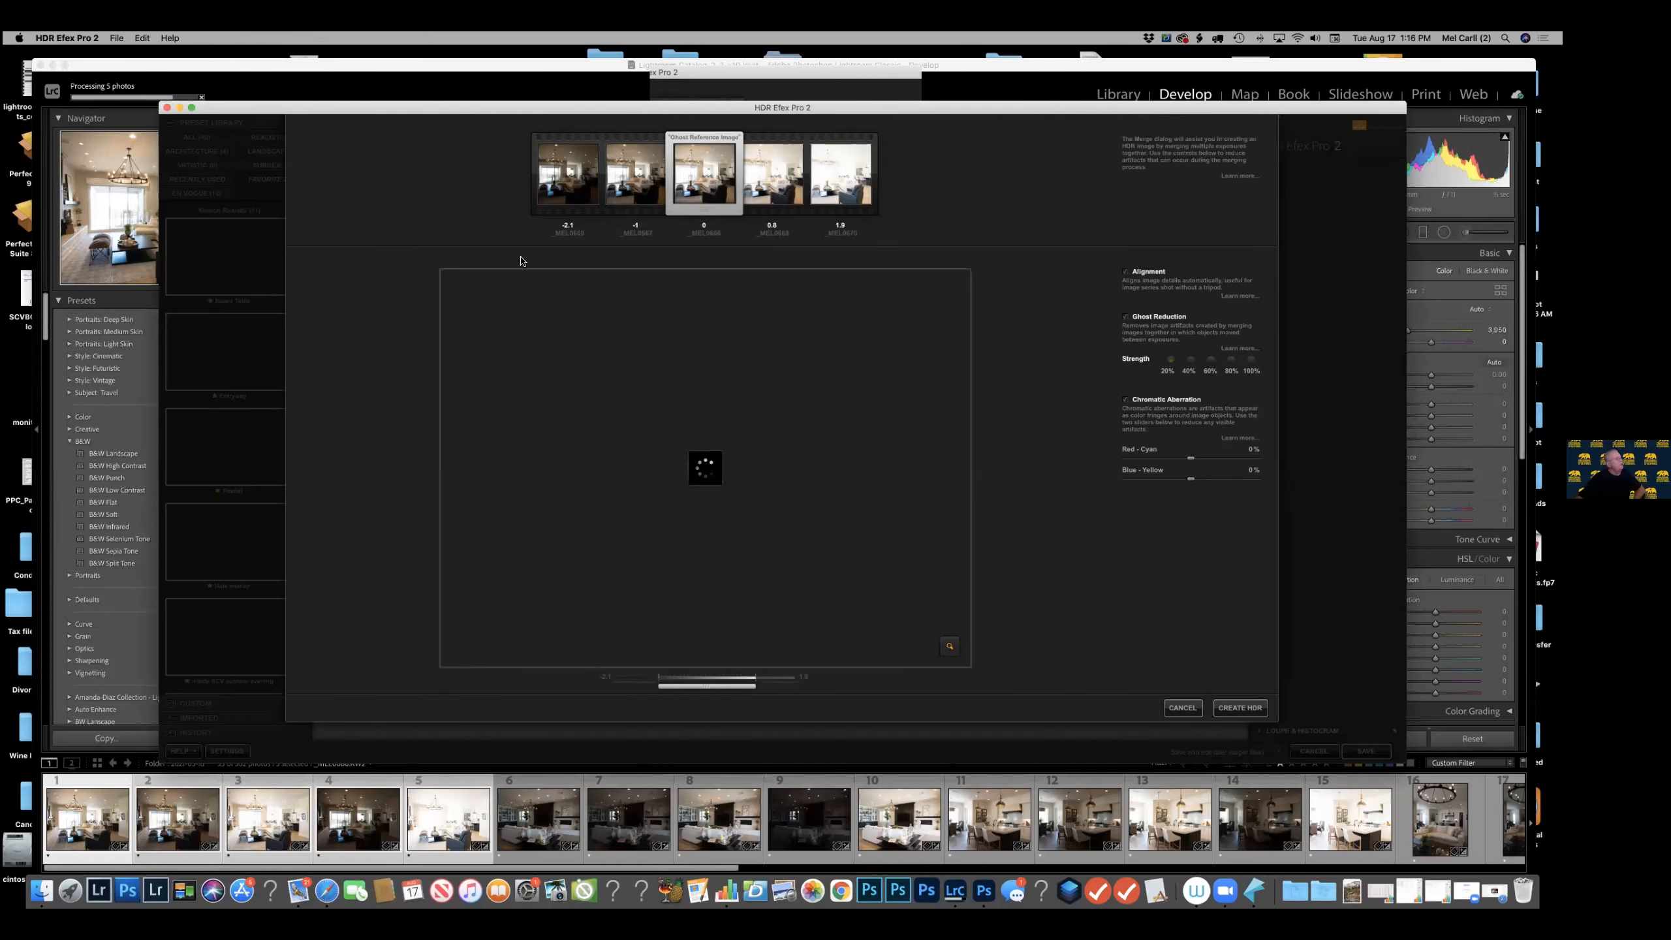
{"action": "left_click", "coordinate": [1245, 708]}
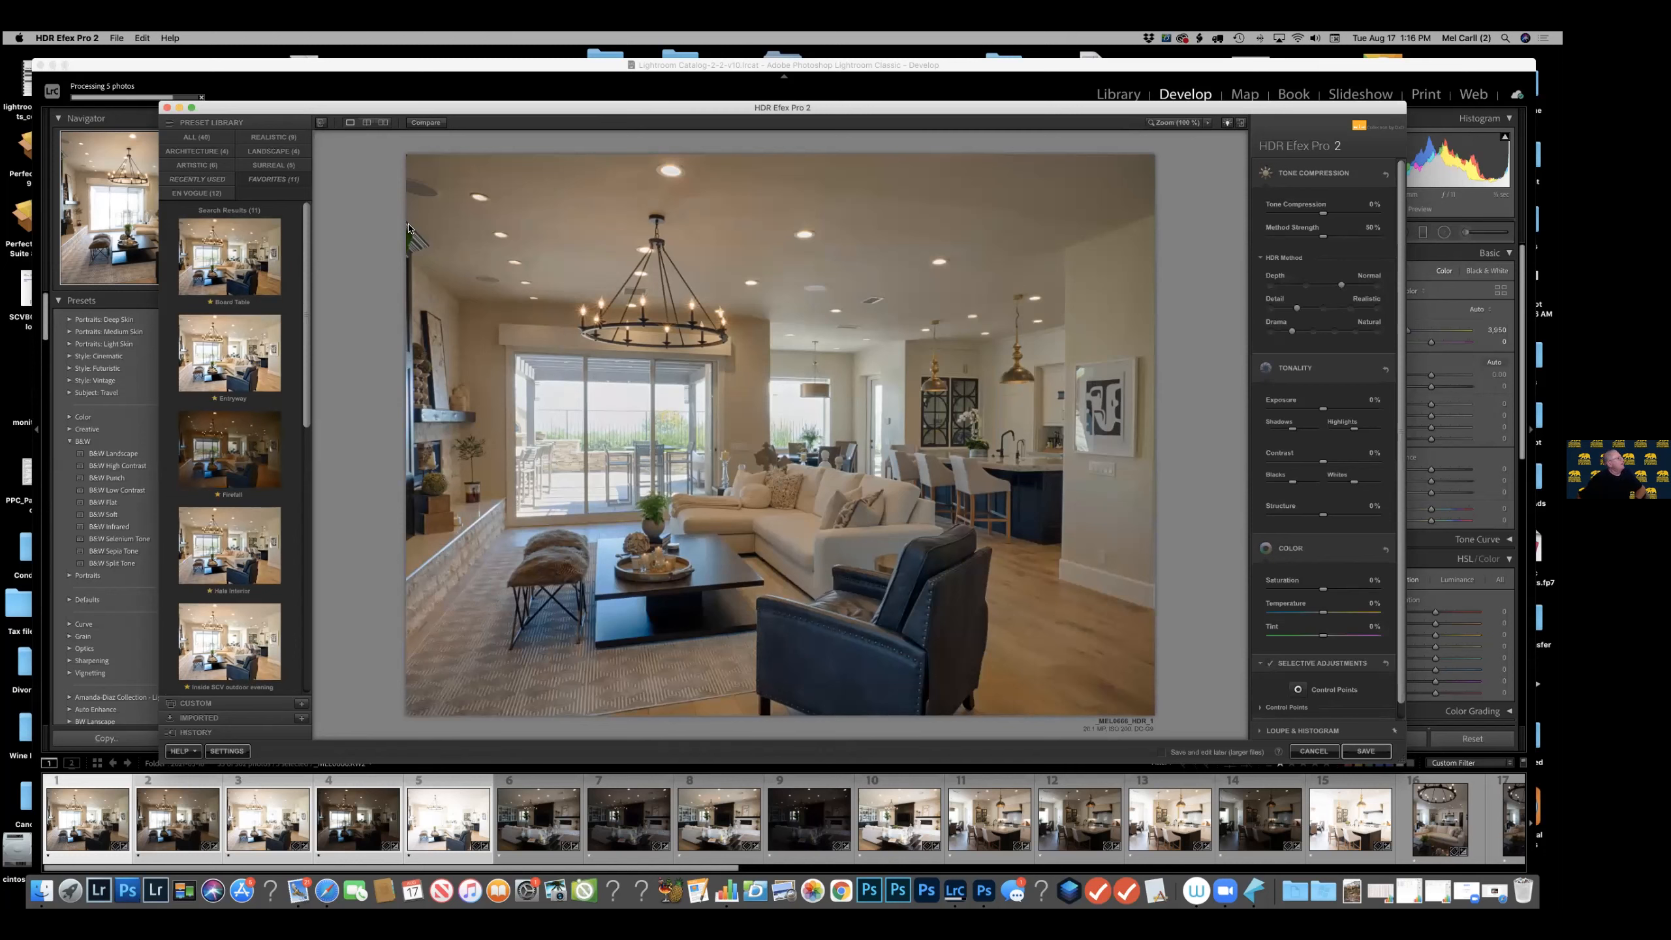
Try the Balanced, Deep 1, Deep 2 and Detailed 1 presets from the full preset library.
{"action": "left_click", "coordinate": [189, 137]}
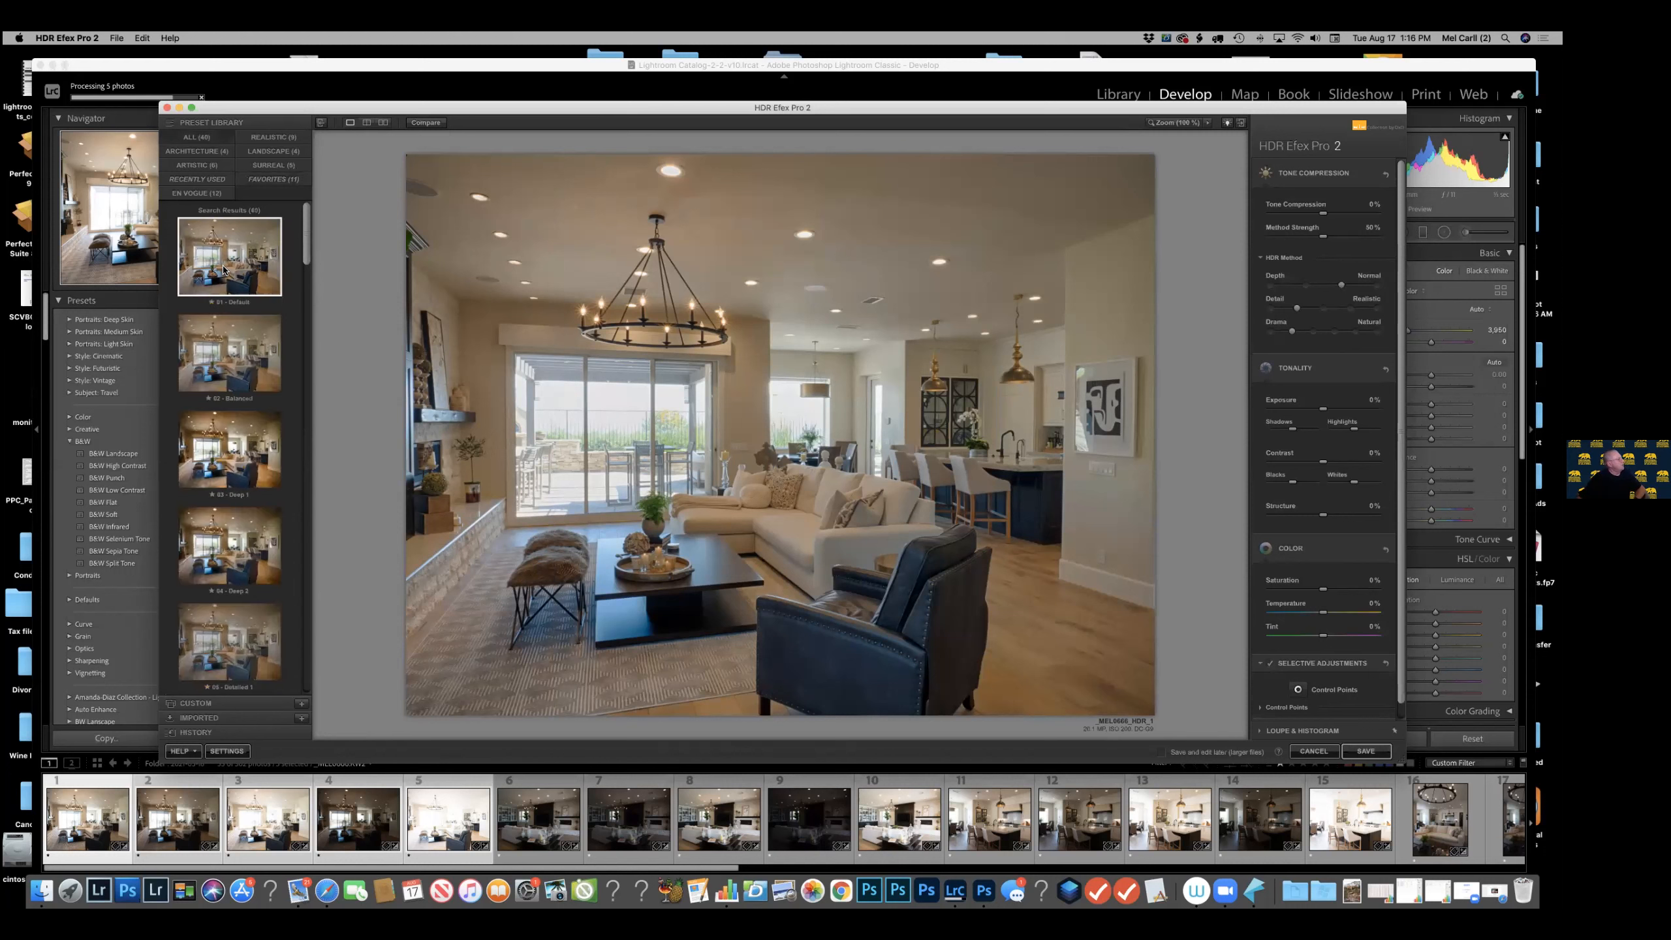
{"action": "left_click", "coordinate": [249, 349]}
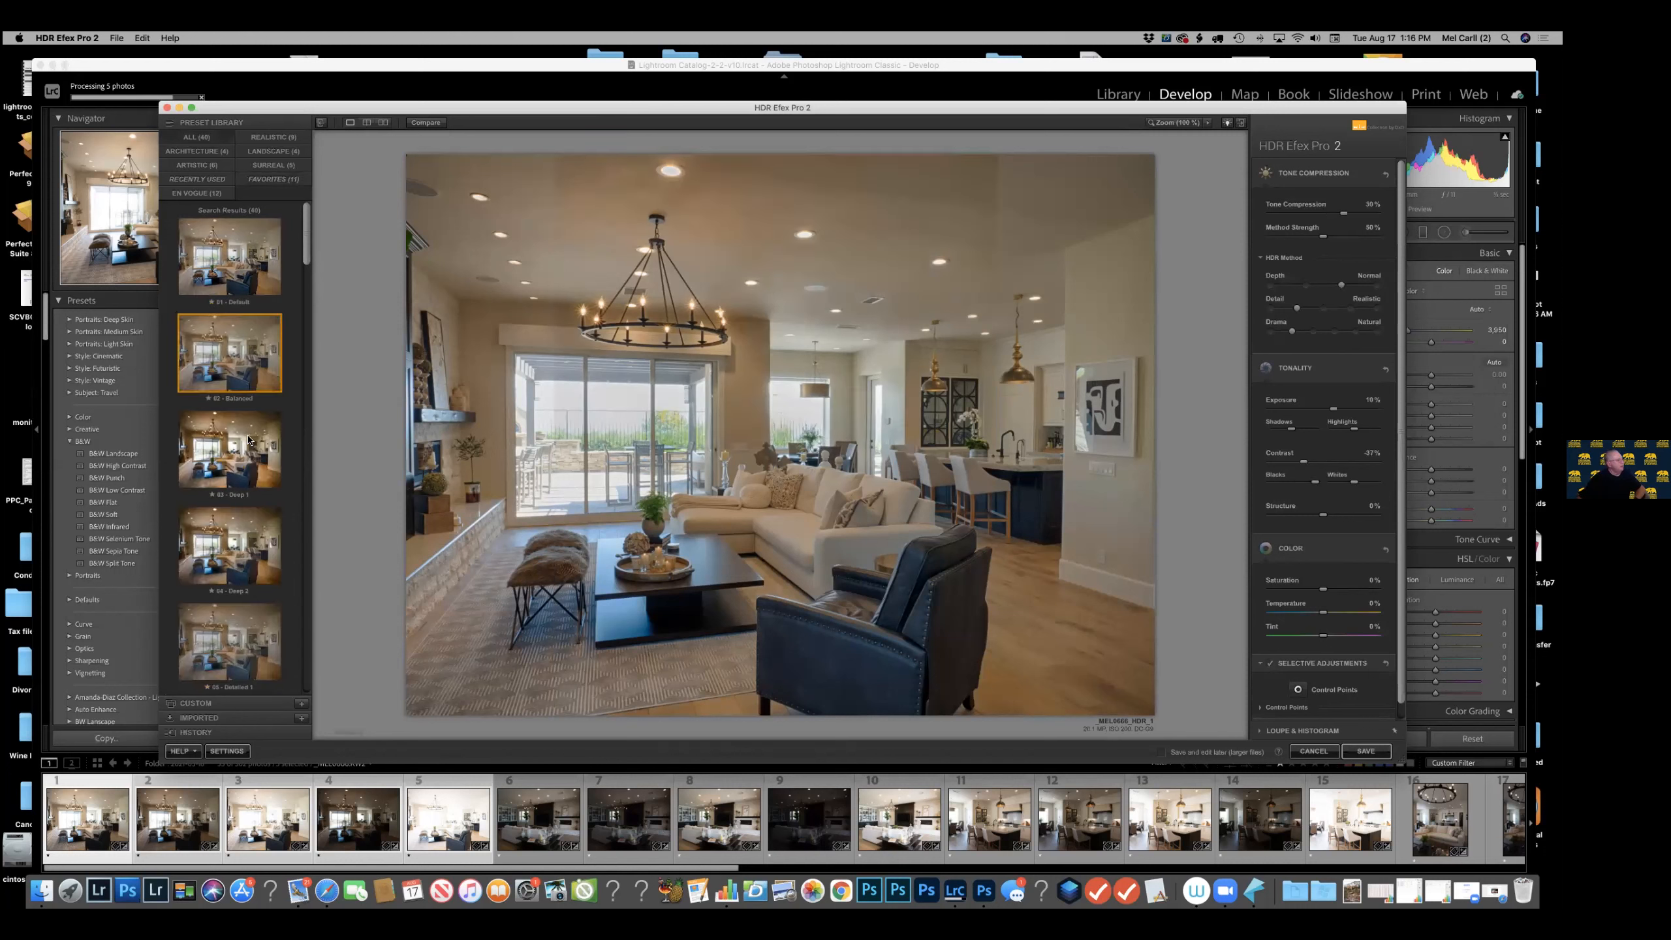
{"action": "left_click", "coordinate": [237, 461]}
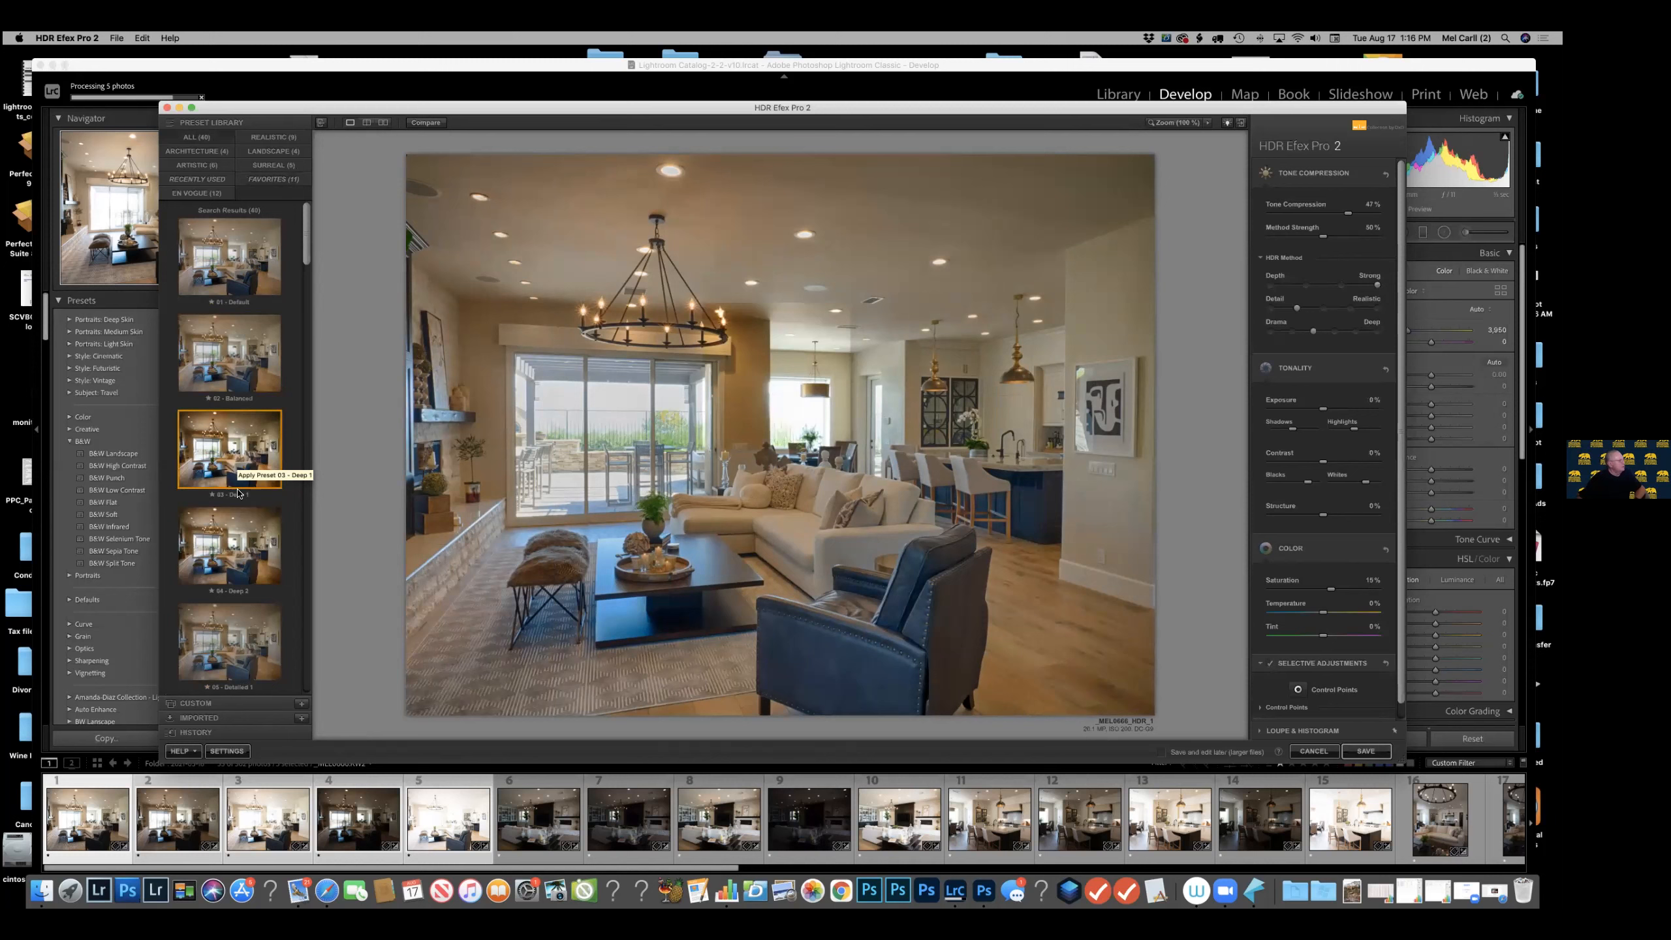
{"action": "scroll", "coordinate": [237, 487], "scroll_direction": "down", "scroll_amount": 2}
{"action": "scroll", "coordinate": [241, 527], "scroll_direction": "down", "scroll_amount": 1}
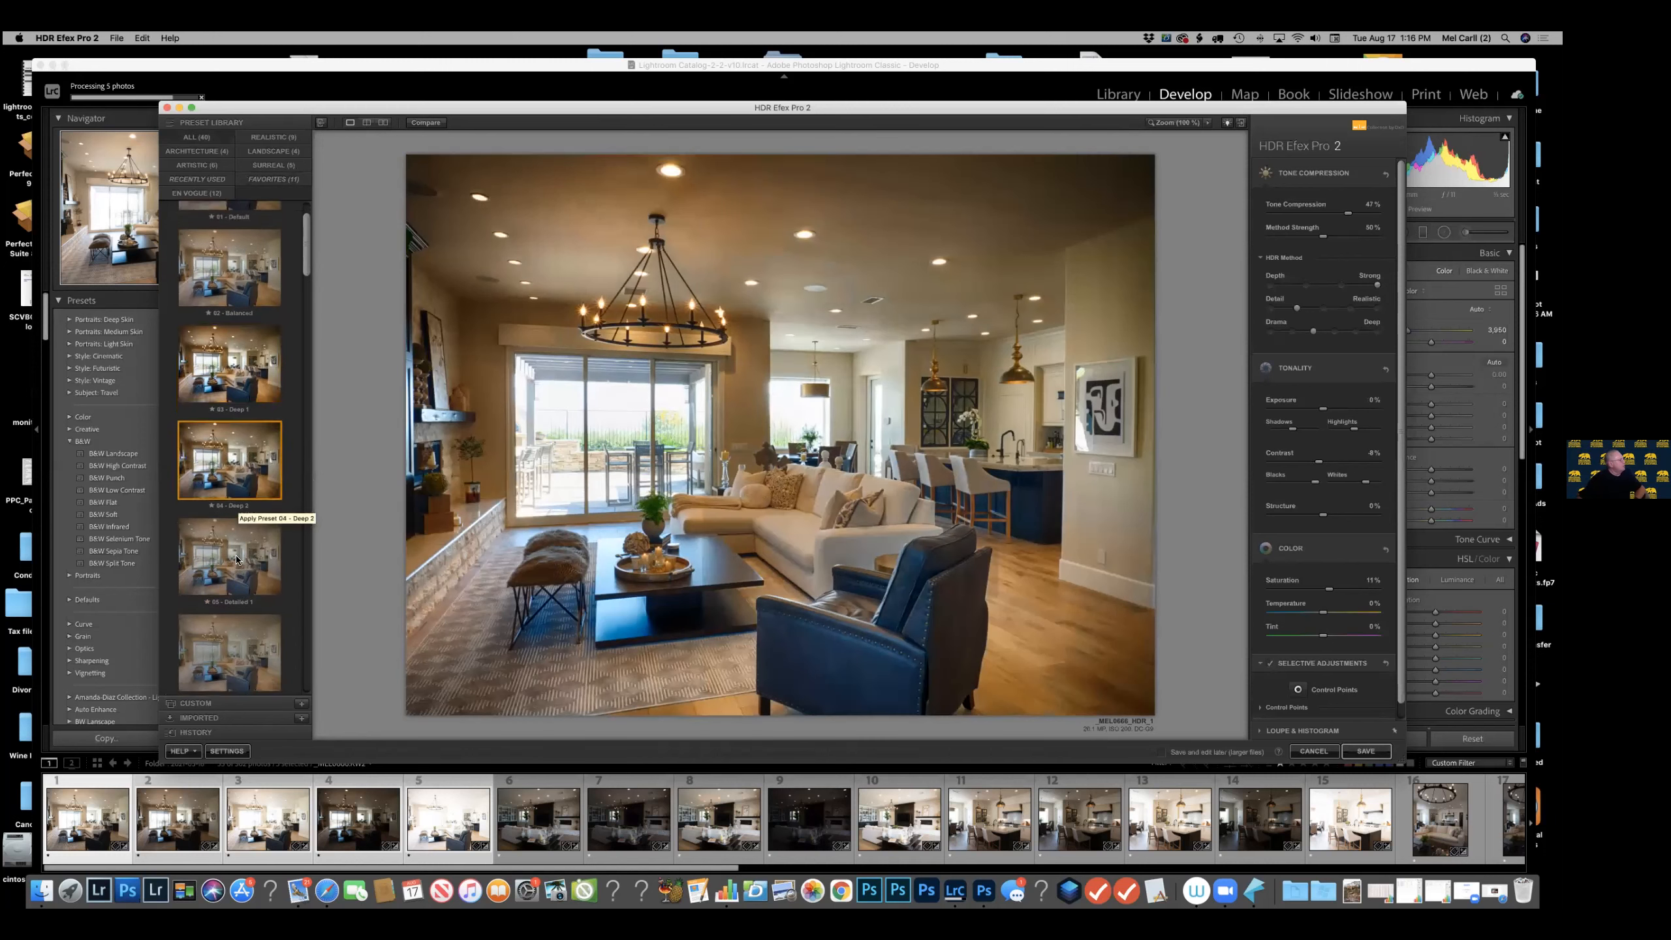
{"action": "left_click", "coordinate": [248, 570]}
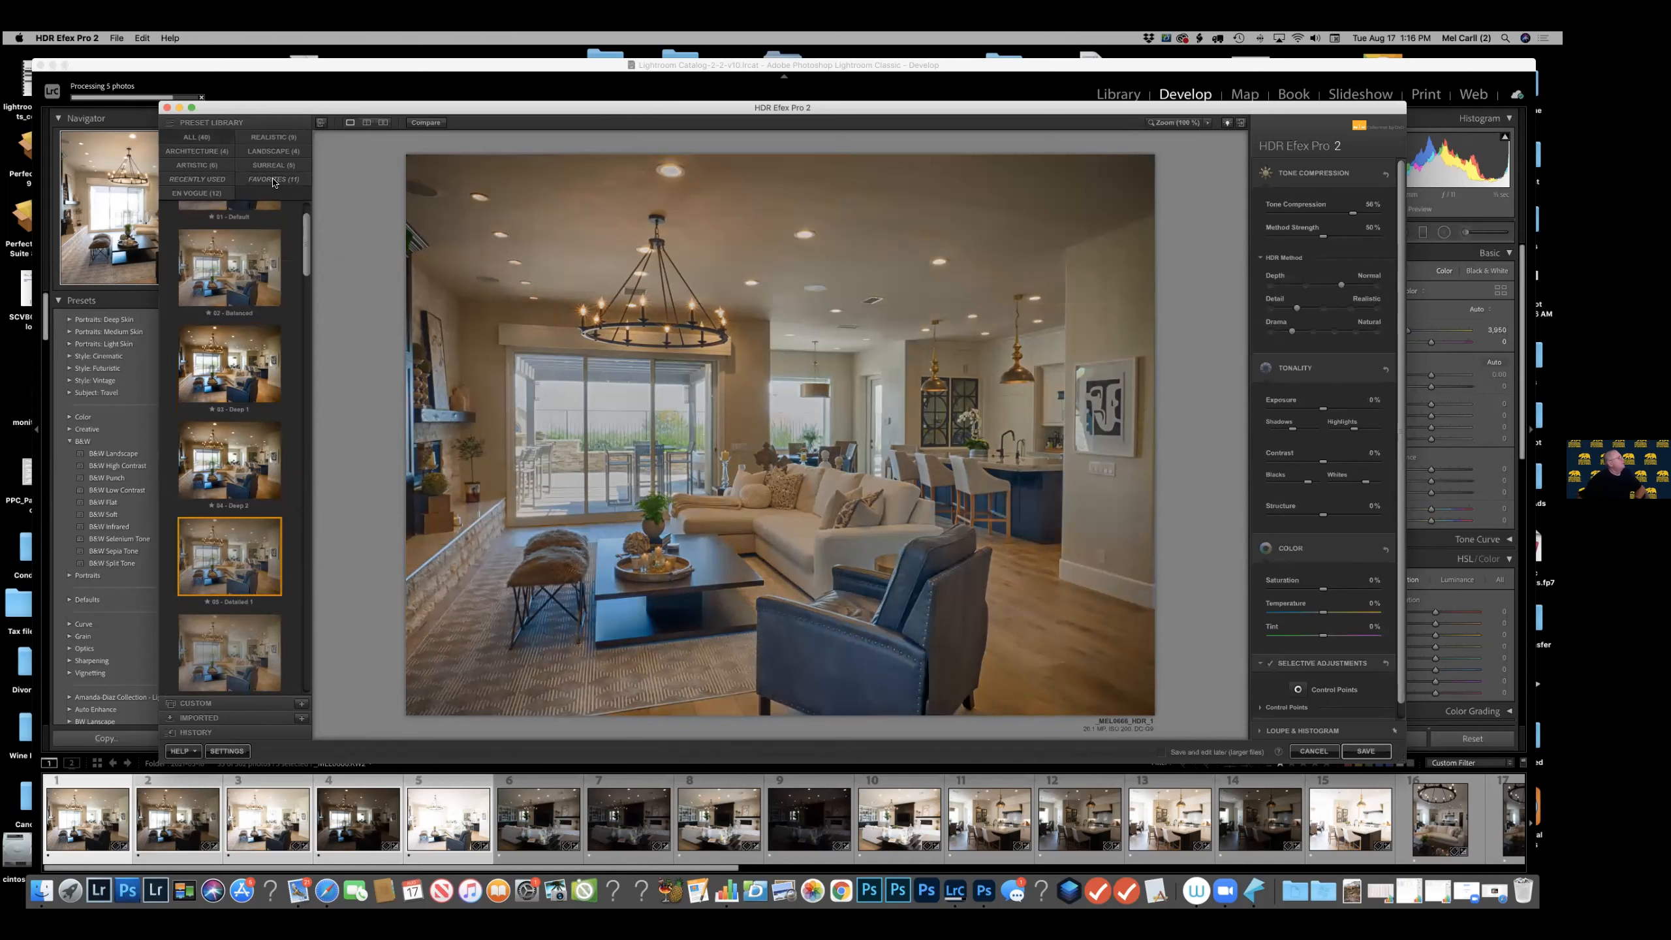
Apply the Halo Interior preset from the custom presets to the HDR image.
{"action": "left_click", "coordinate": [210, 703]}
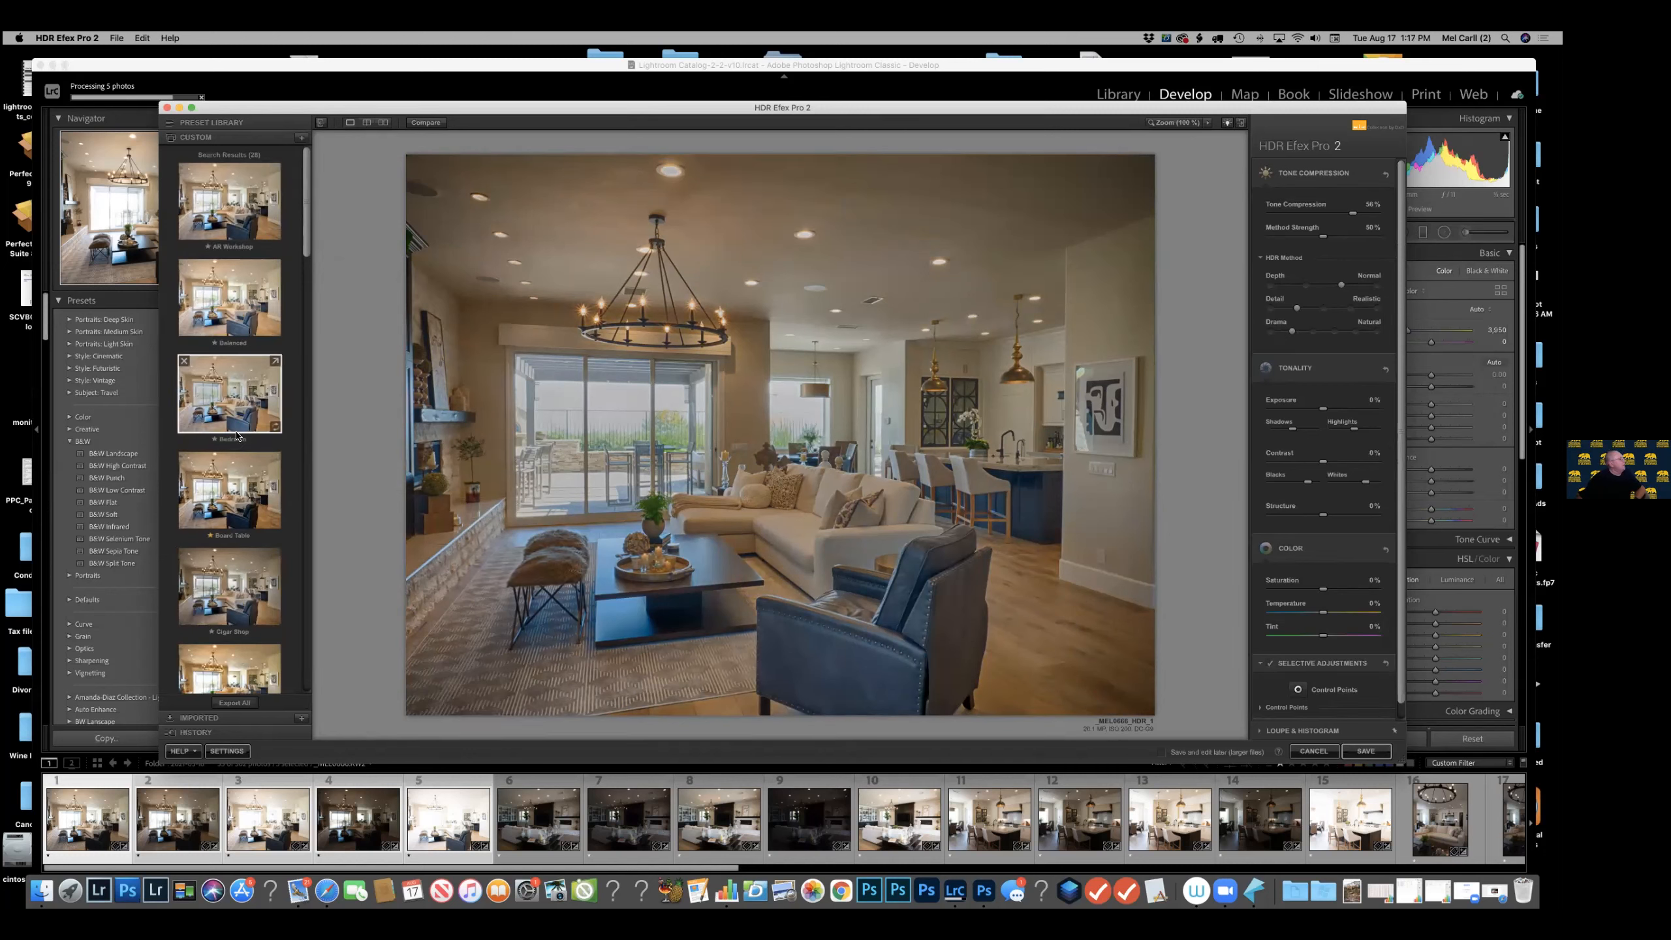
{"action": "scroll", "coordinate": [226, 597], "scroll_direction": "down", "scroll_amount": 3}
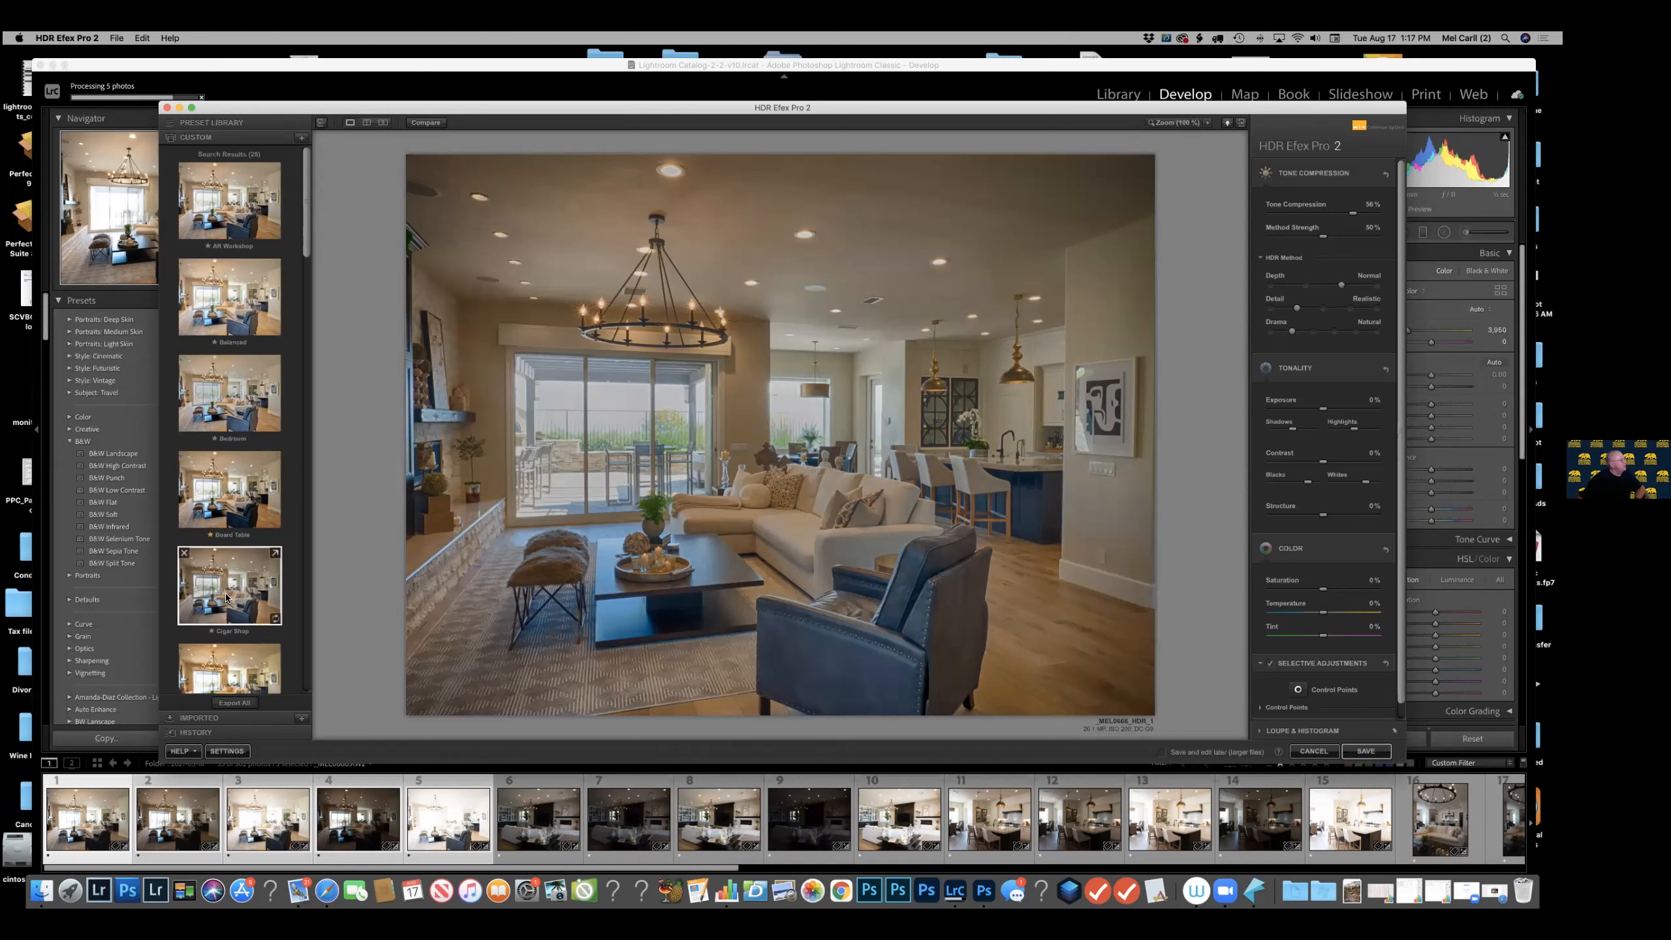
{"action": "scroll", "coordinate": [226, 598], "scroll_direction": "down", "scroll_amount": 10}
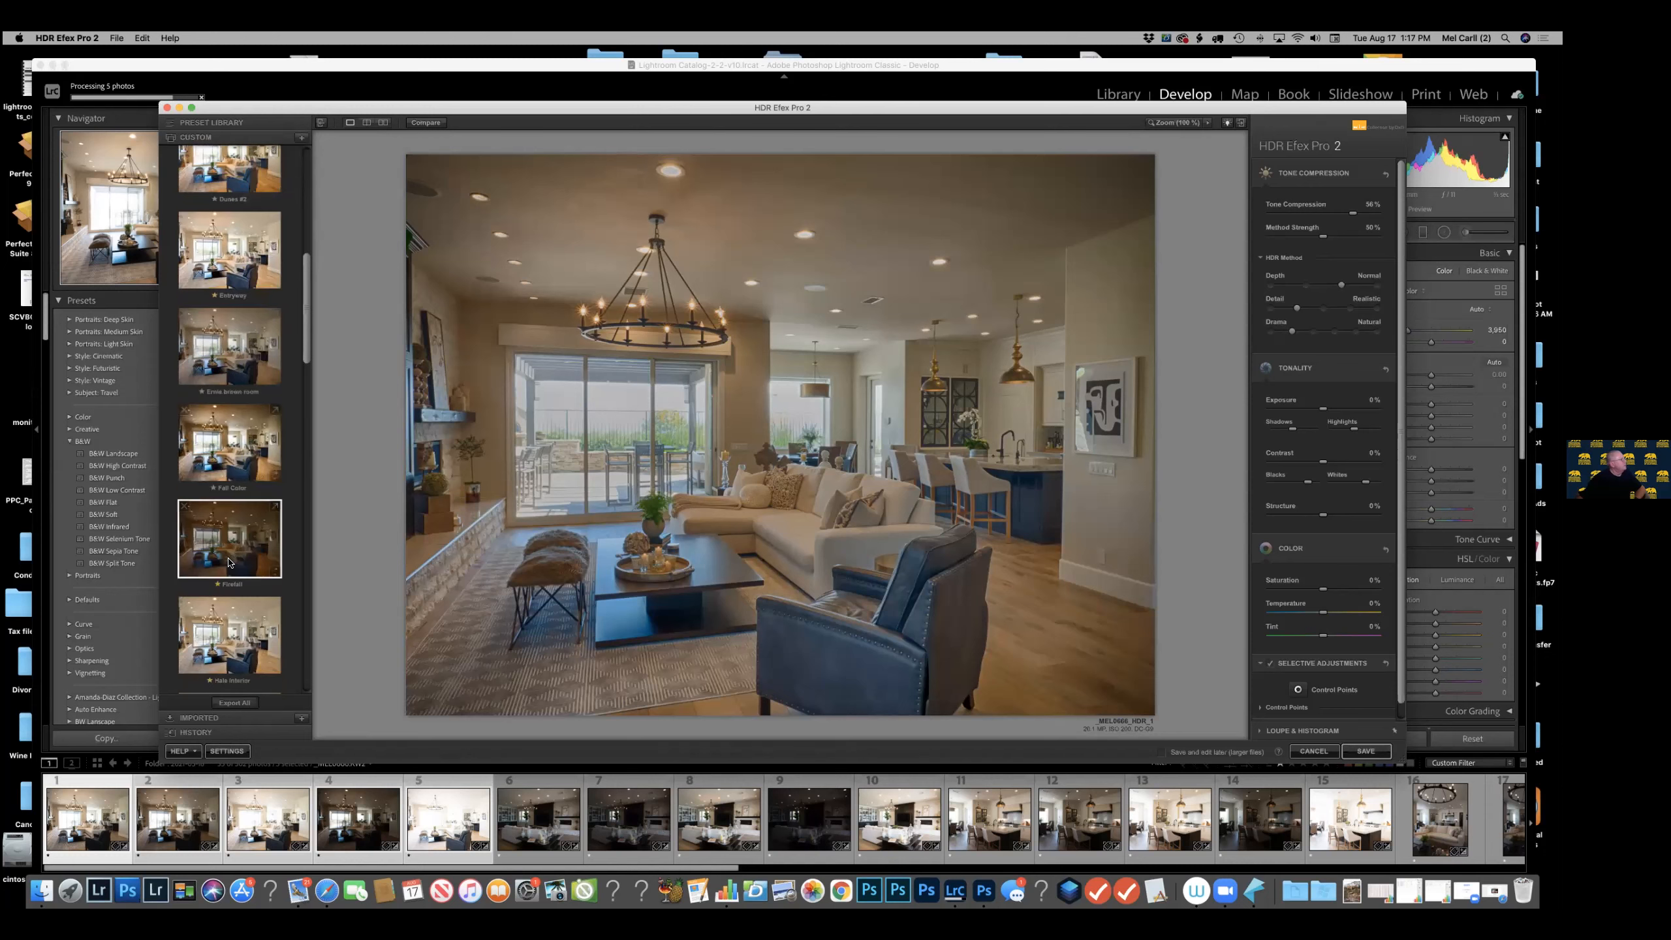
{"action": "left_click", "coordinate": [234, 339]}
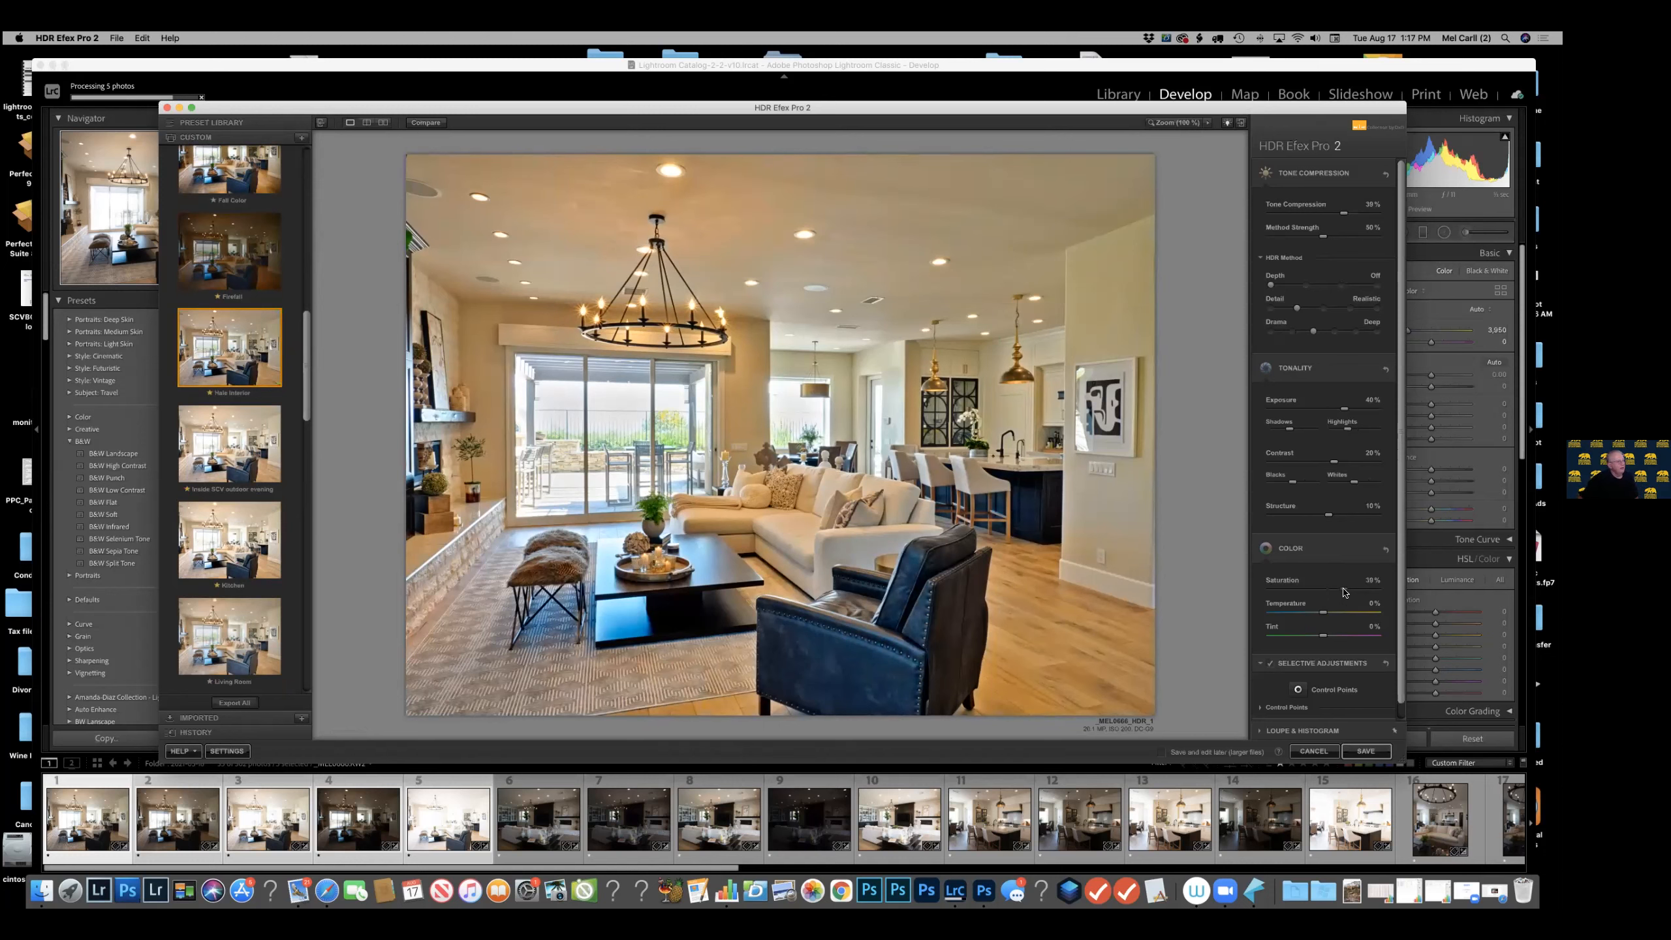
Reset Saturation to 0%, try a cooler Temperature and return it to 0%.
{"action": "left_click_drag", "start_coordinate": [1343, 592], "coordinate": [1321, 619]}
{"action": "left_click_drag", "start_coordinate": [1324, 615], "coordinate": [1315, 614]}
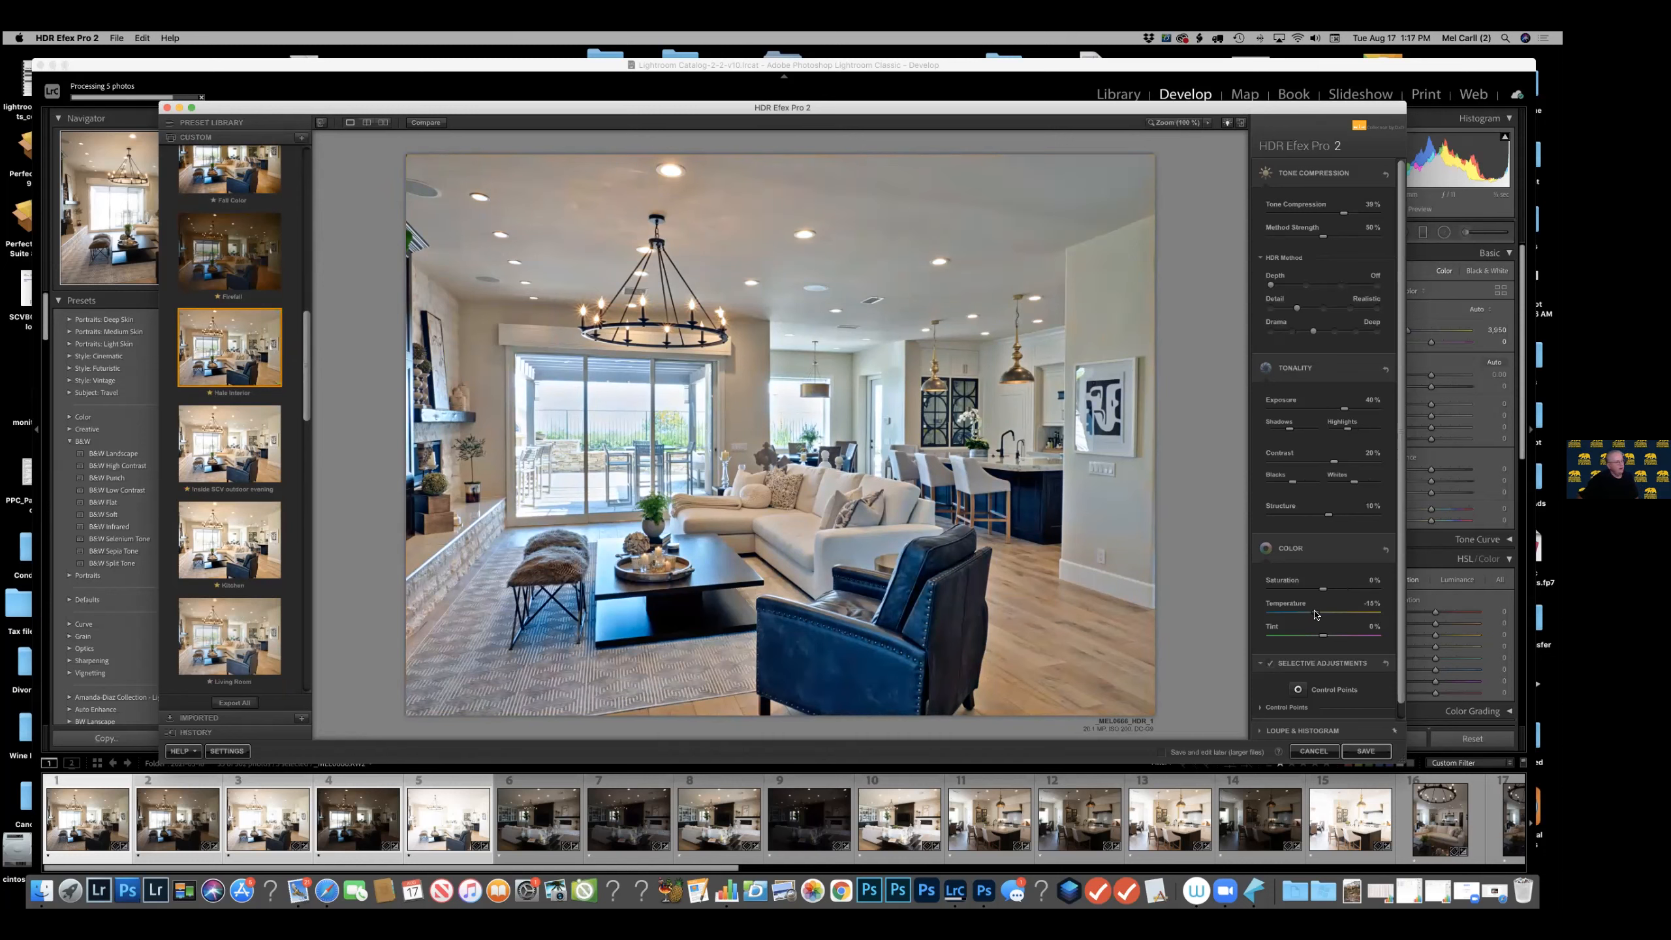
{"action": "left_click_drag", "start_coordinate": [1315, 614], "coordinate": [1323, 614]}
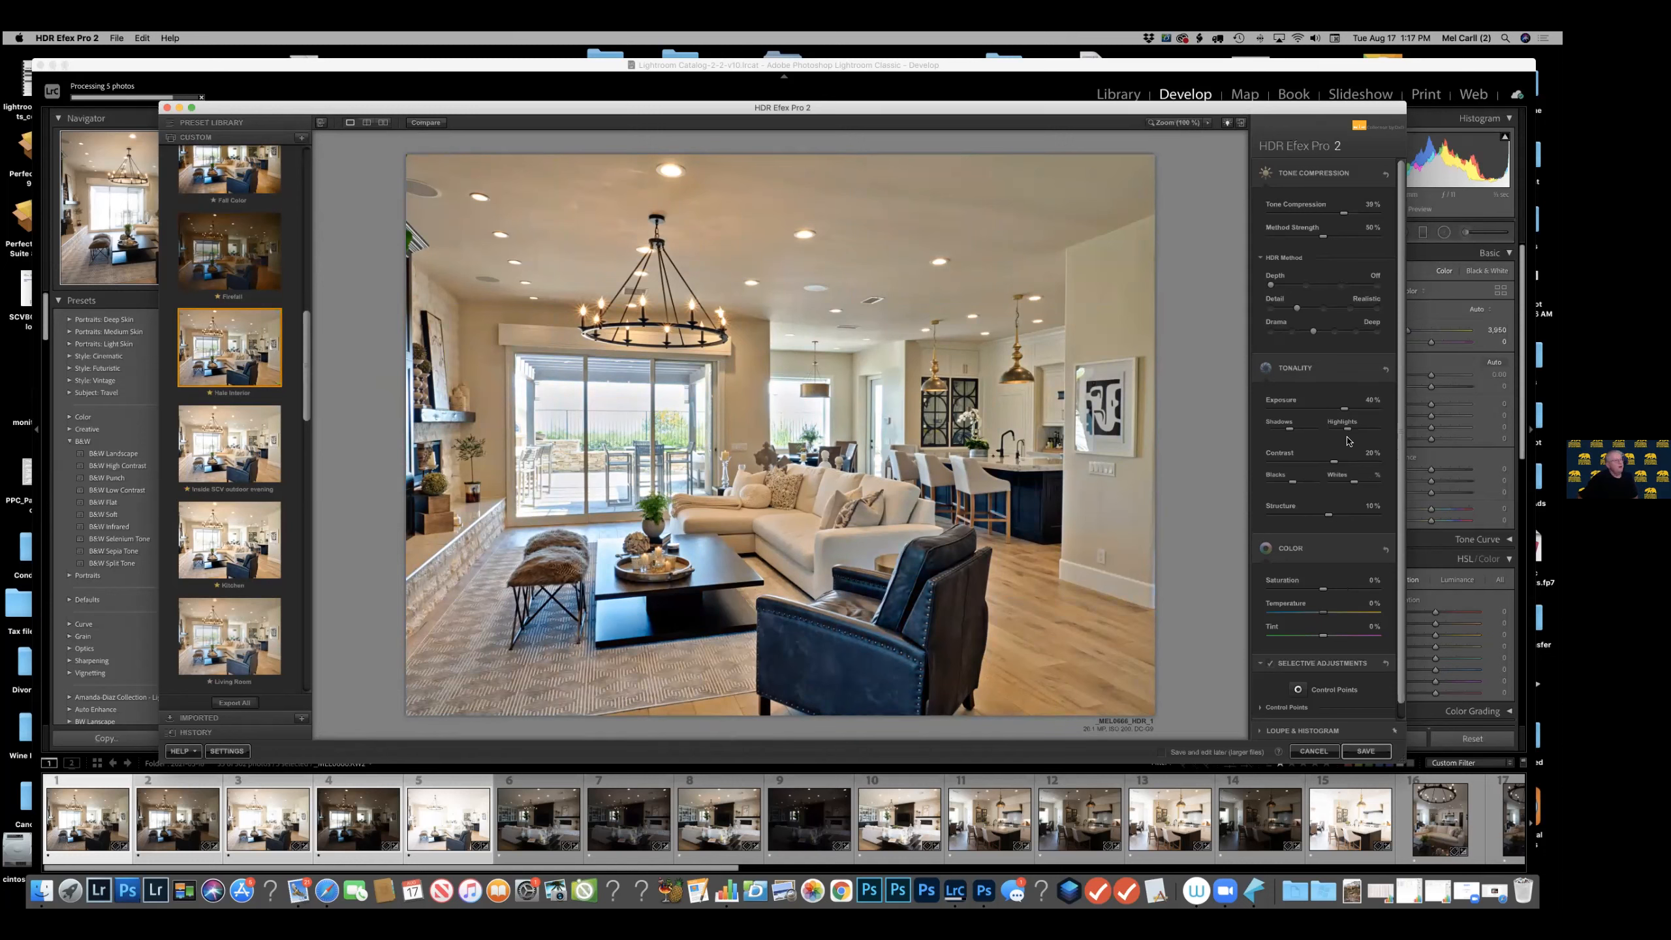
Try lowering Highlights to about -40% and raising Shadows slightly.
{"action": "left_click_drag", "start_coordinate": [1349, 429], "coordinate": [1347, 427]}
{"action": "left_click_drag", "start_coordinate": [1348, 431], "coordinate": [1329, 432]}
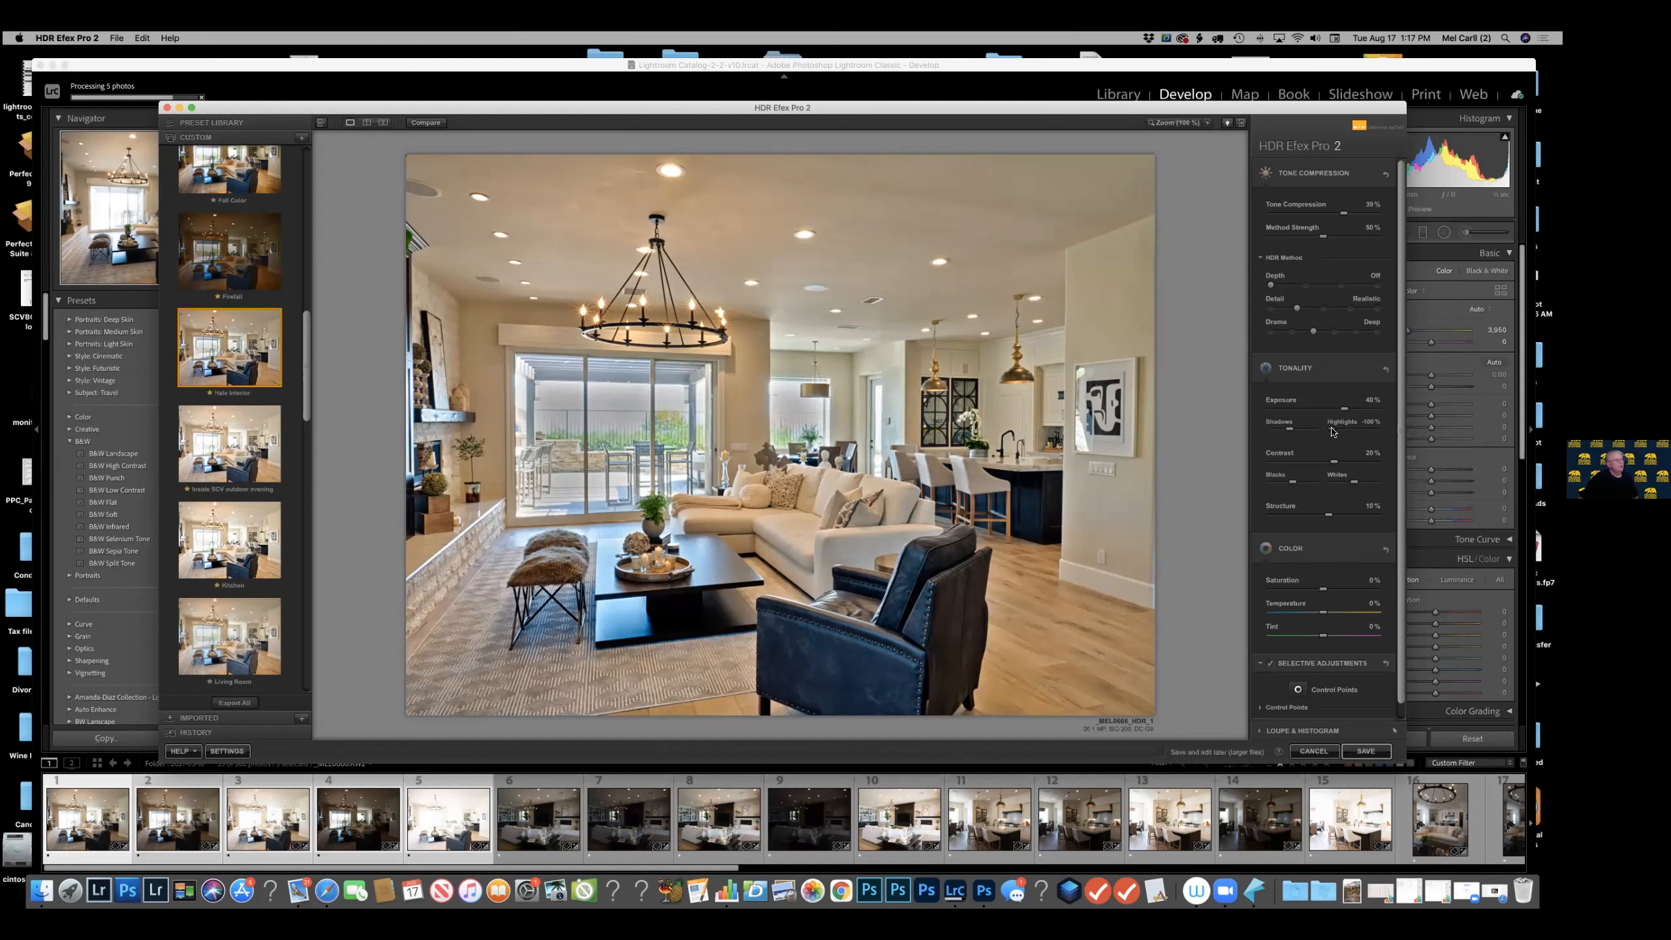
{"action": "left_click_drag", "start_coordinate": [1332, 431], "coordinate": [1345, 429]}
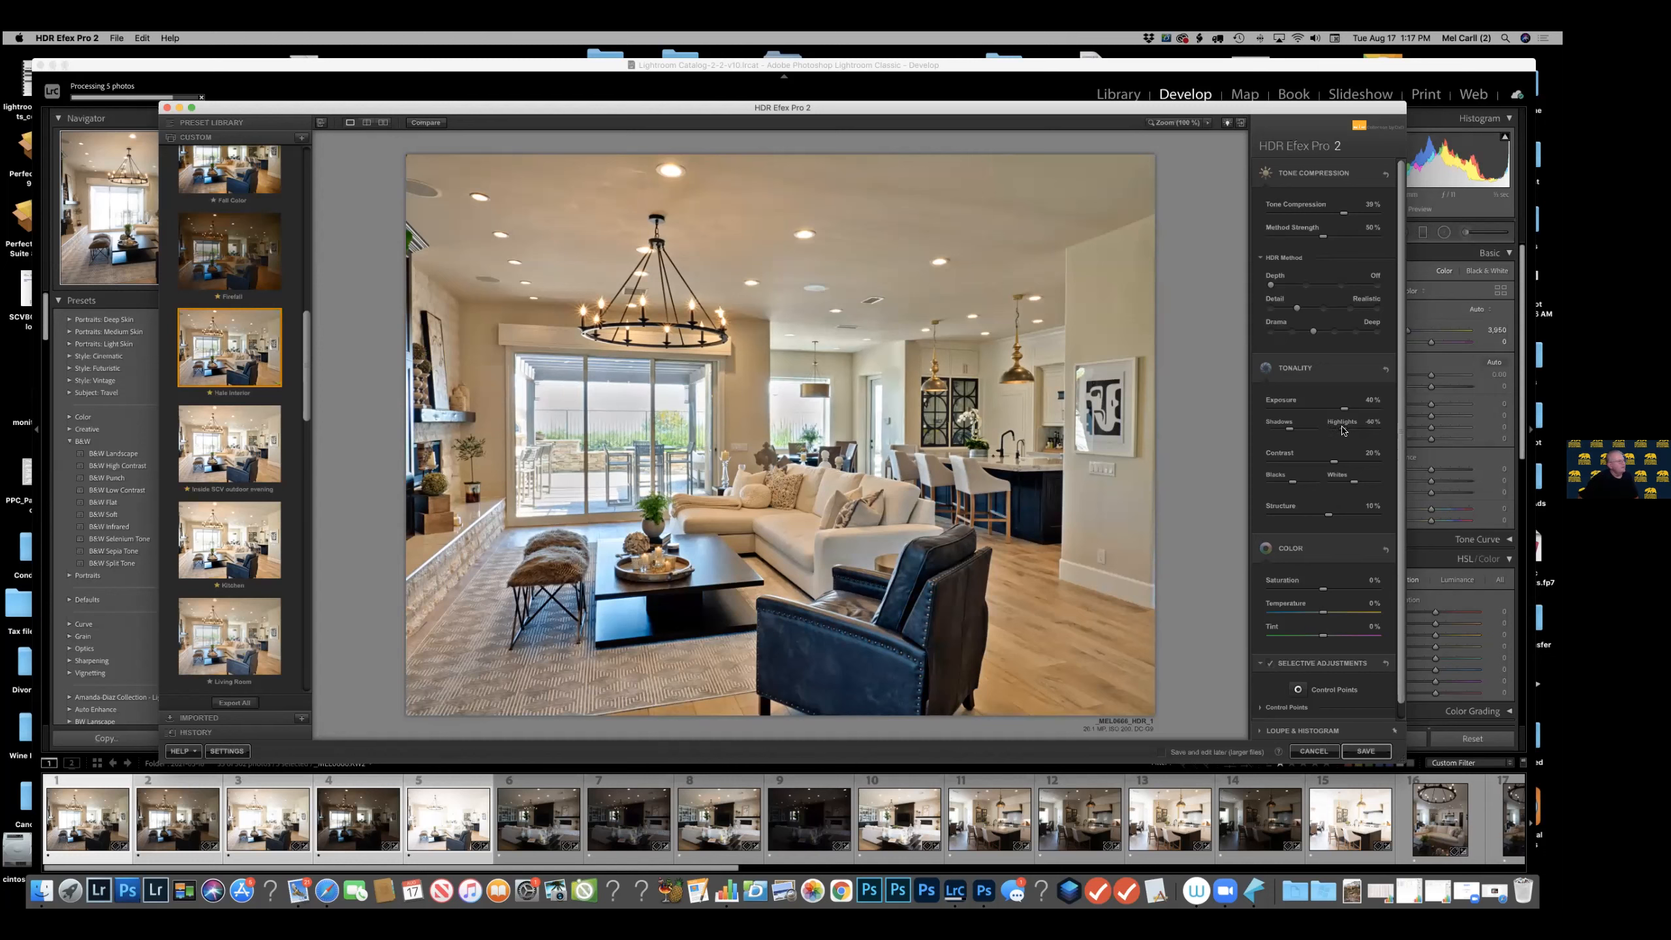
{"action": "left_click_drag", "start_coordinate": [1291, 432], "coordinate": [1304, 432]}
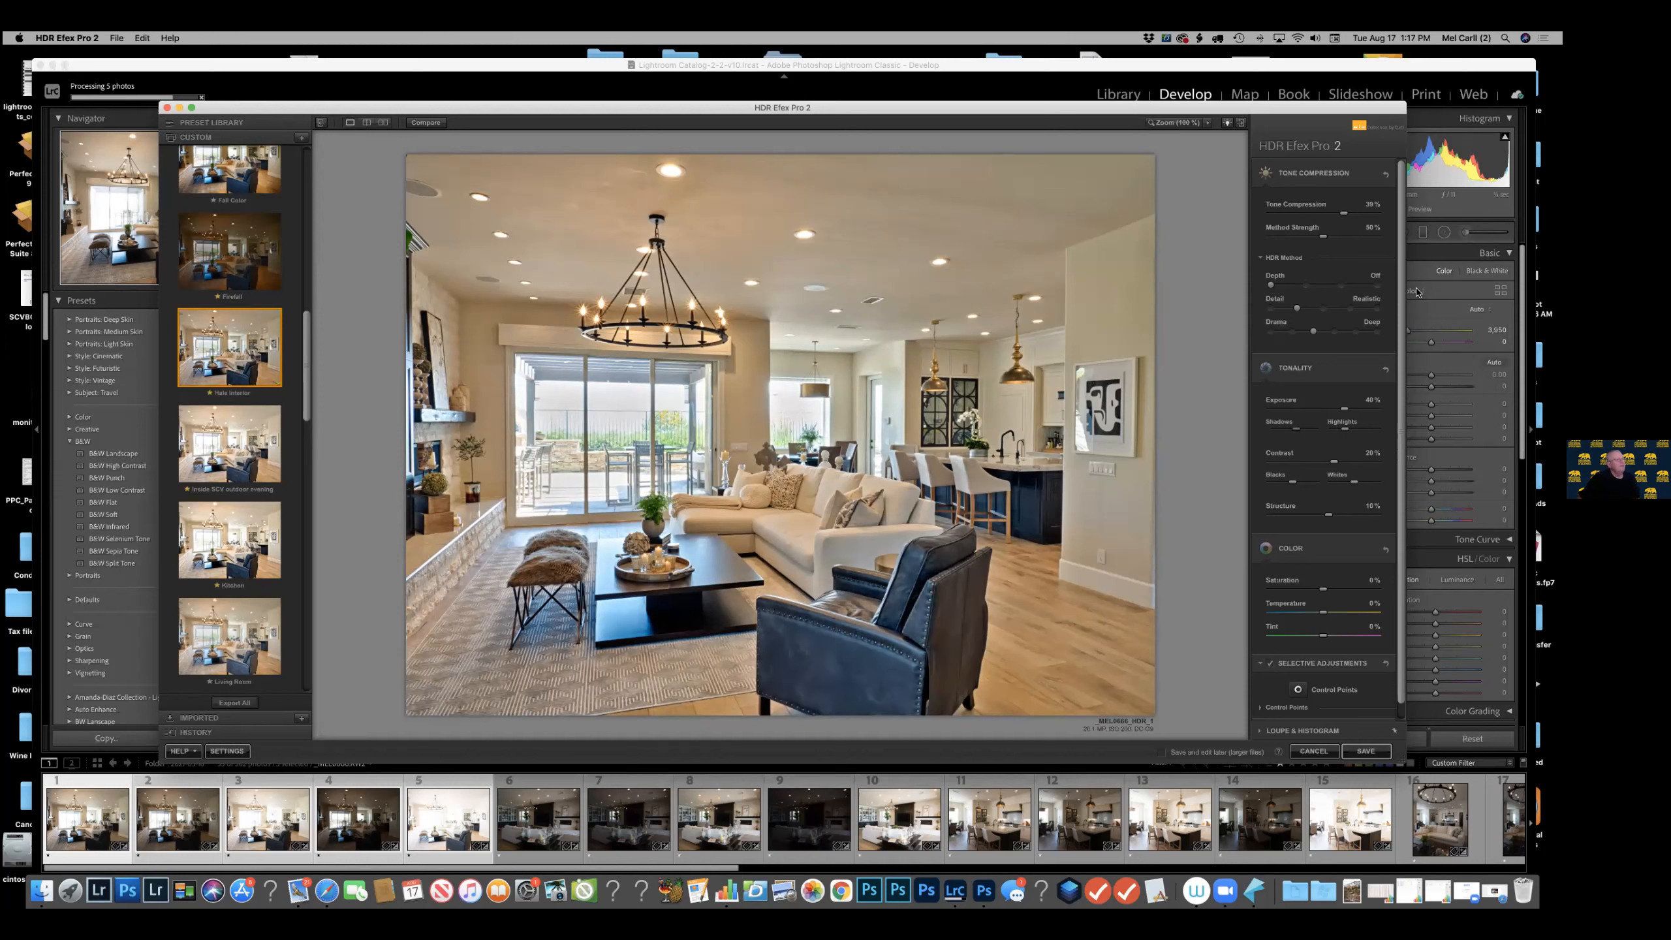
Compare the Off, Subtle and Normal levels of the HDR method's Depth, ending on Subtle.
{"action": "left_click", "coordinate": [1307, 286]}
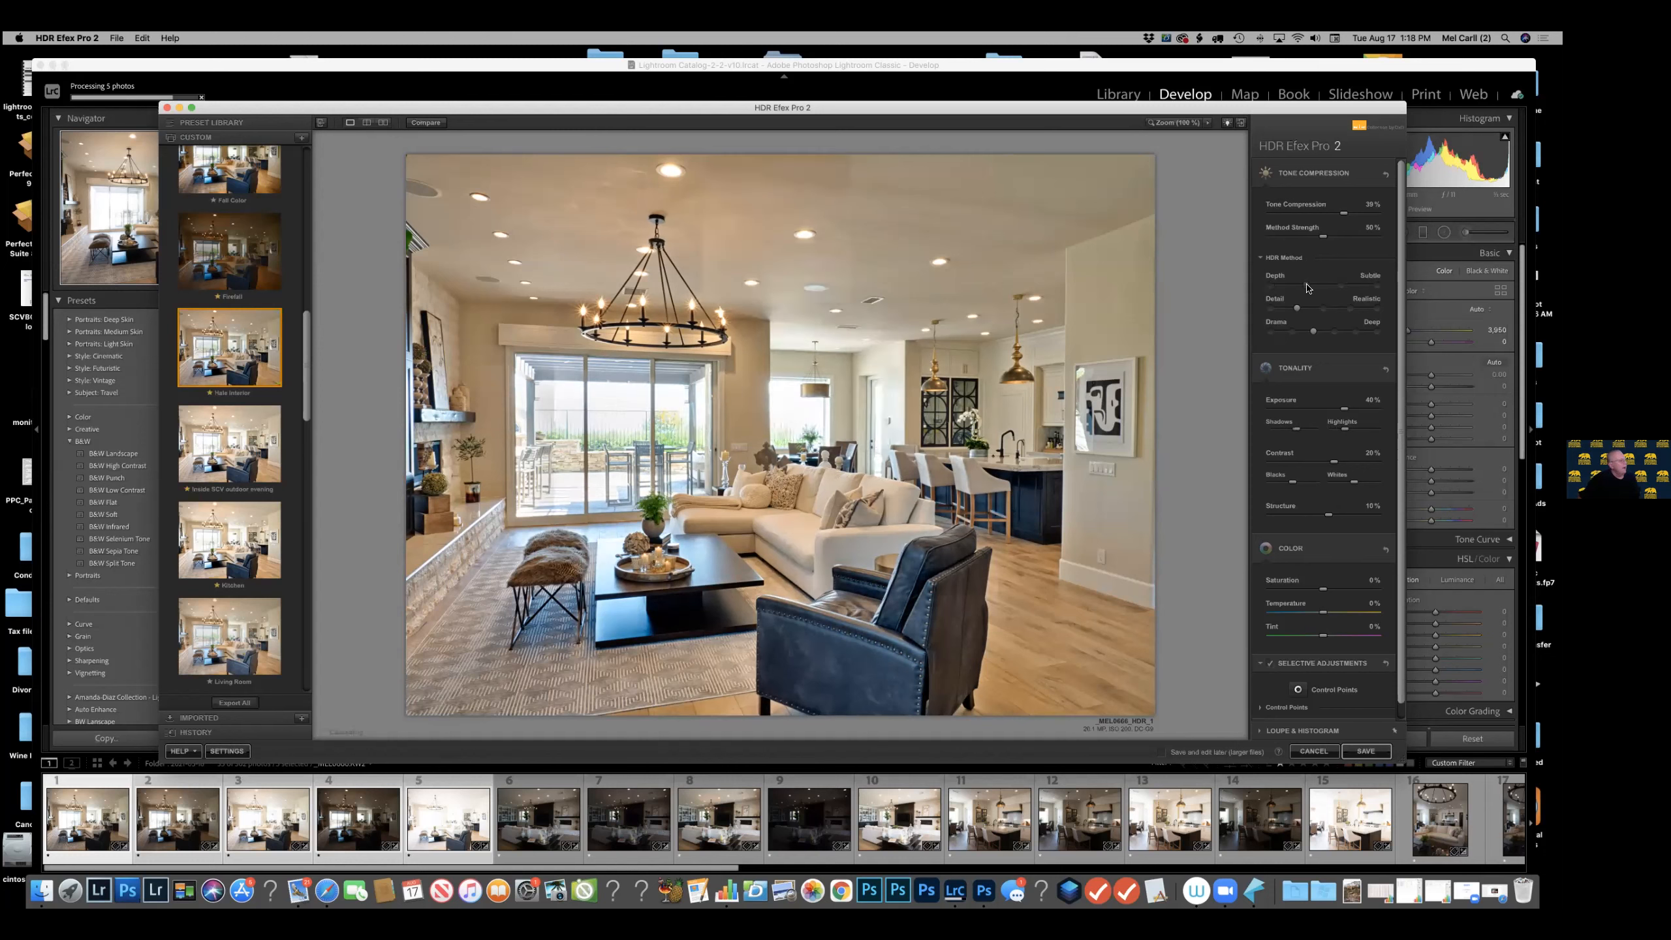
{"action": "left_click", "coordinate": [1339, 288]}
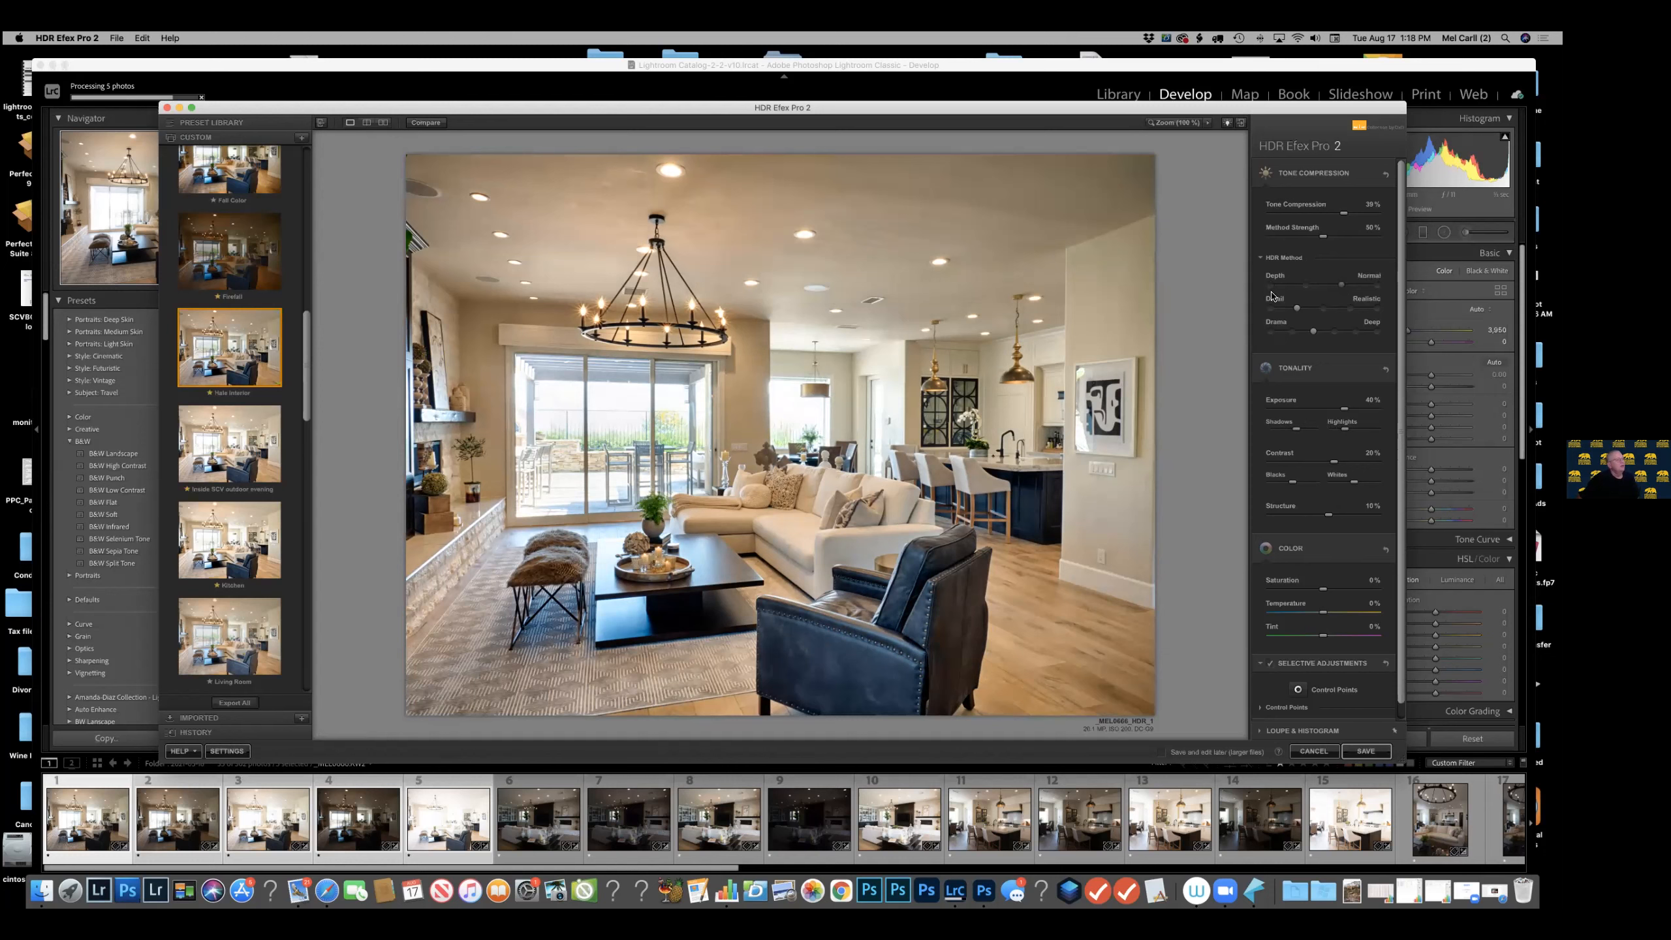
{"action": "left_click", "coordinate": [1306, 287]}
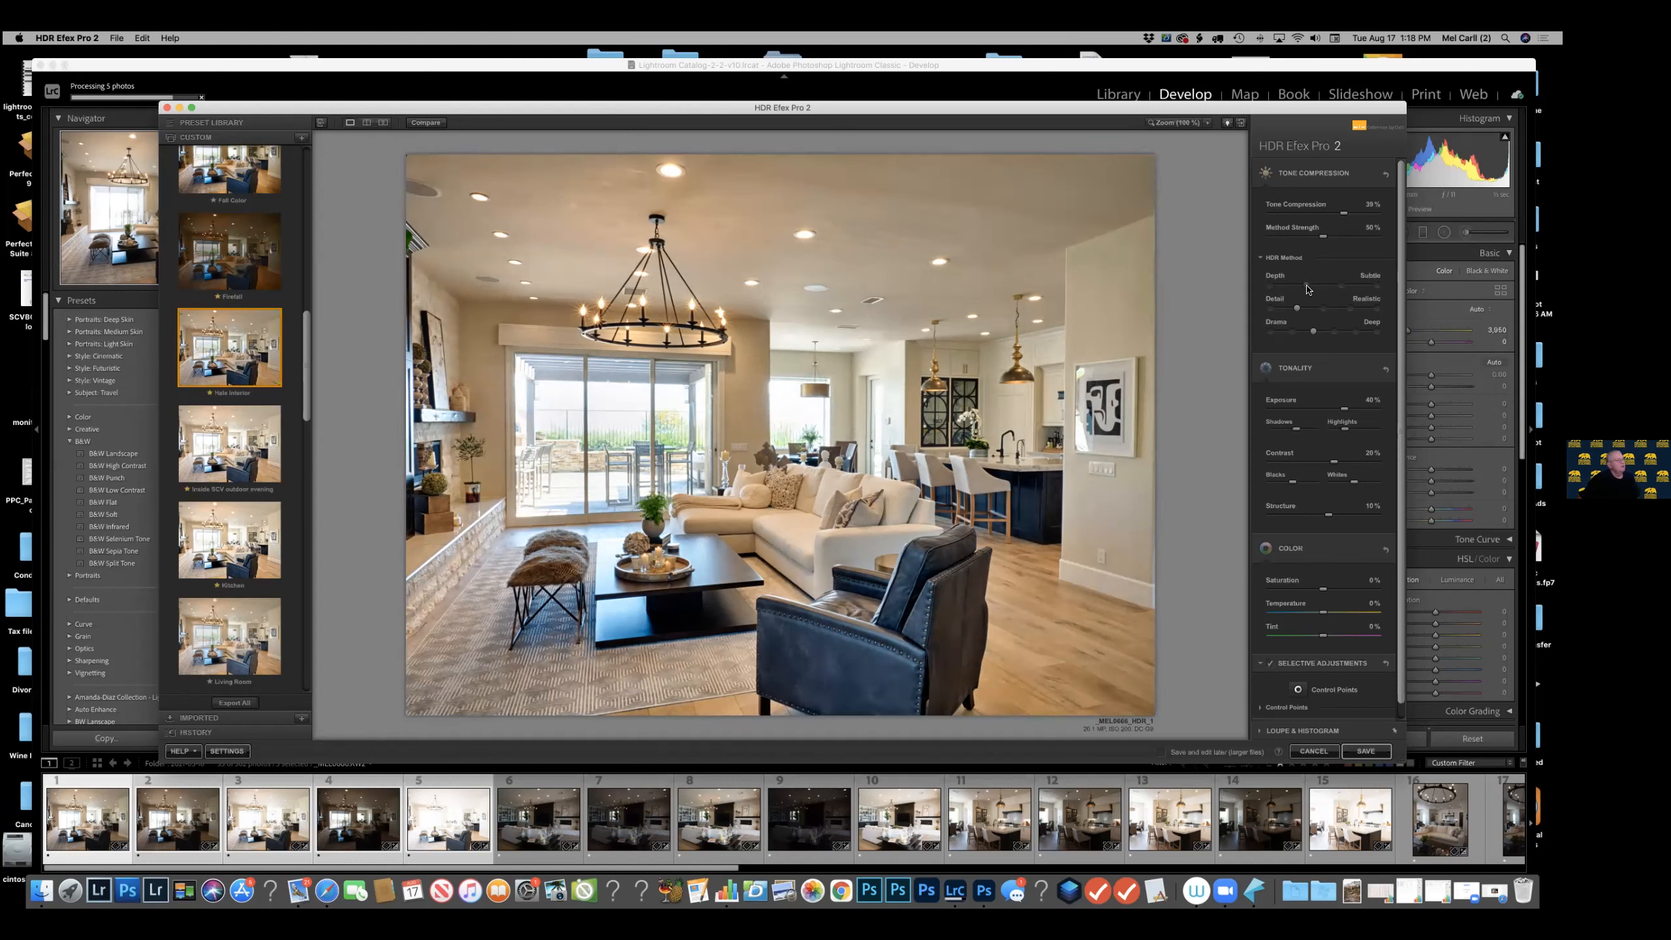
{"action": "left_click", "coordinate": [1270, 287]}
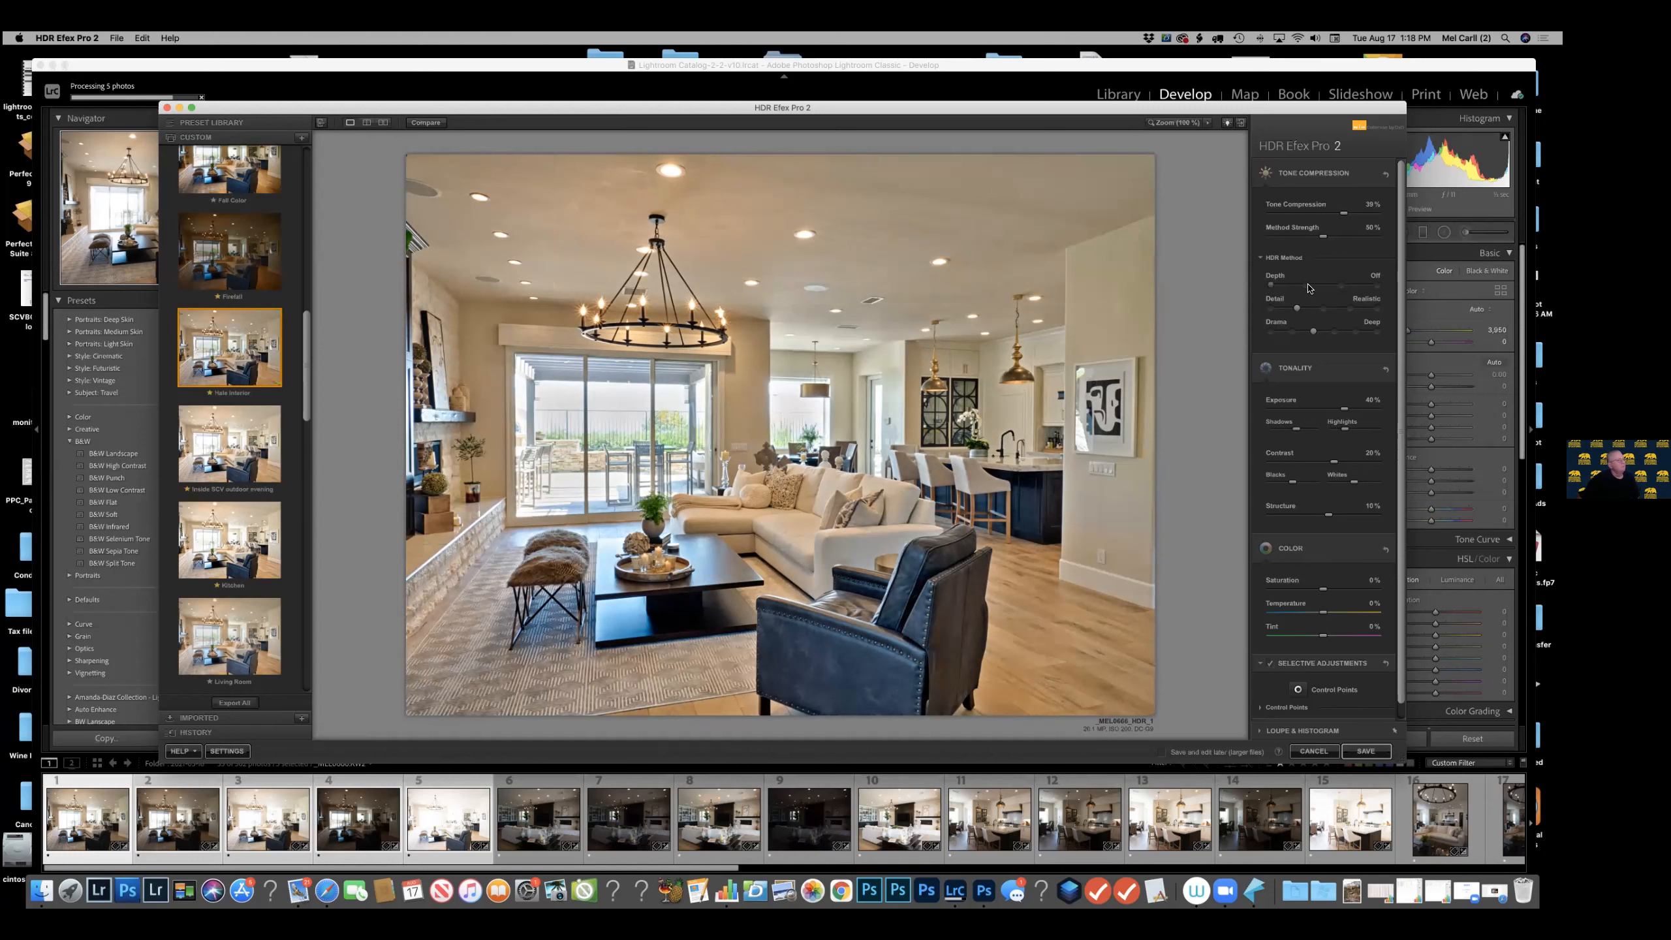
{"action": "left_click", "coordinate": [1307, 287]}
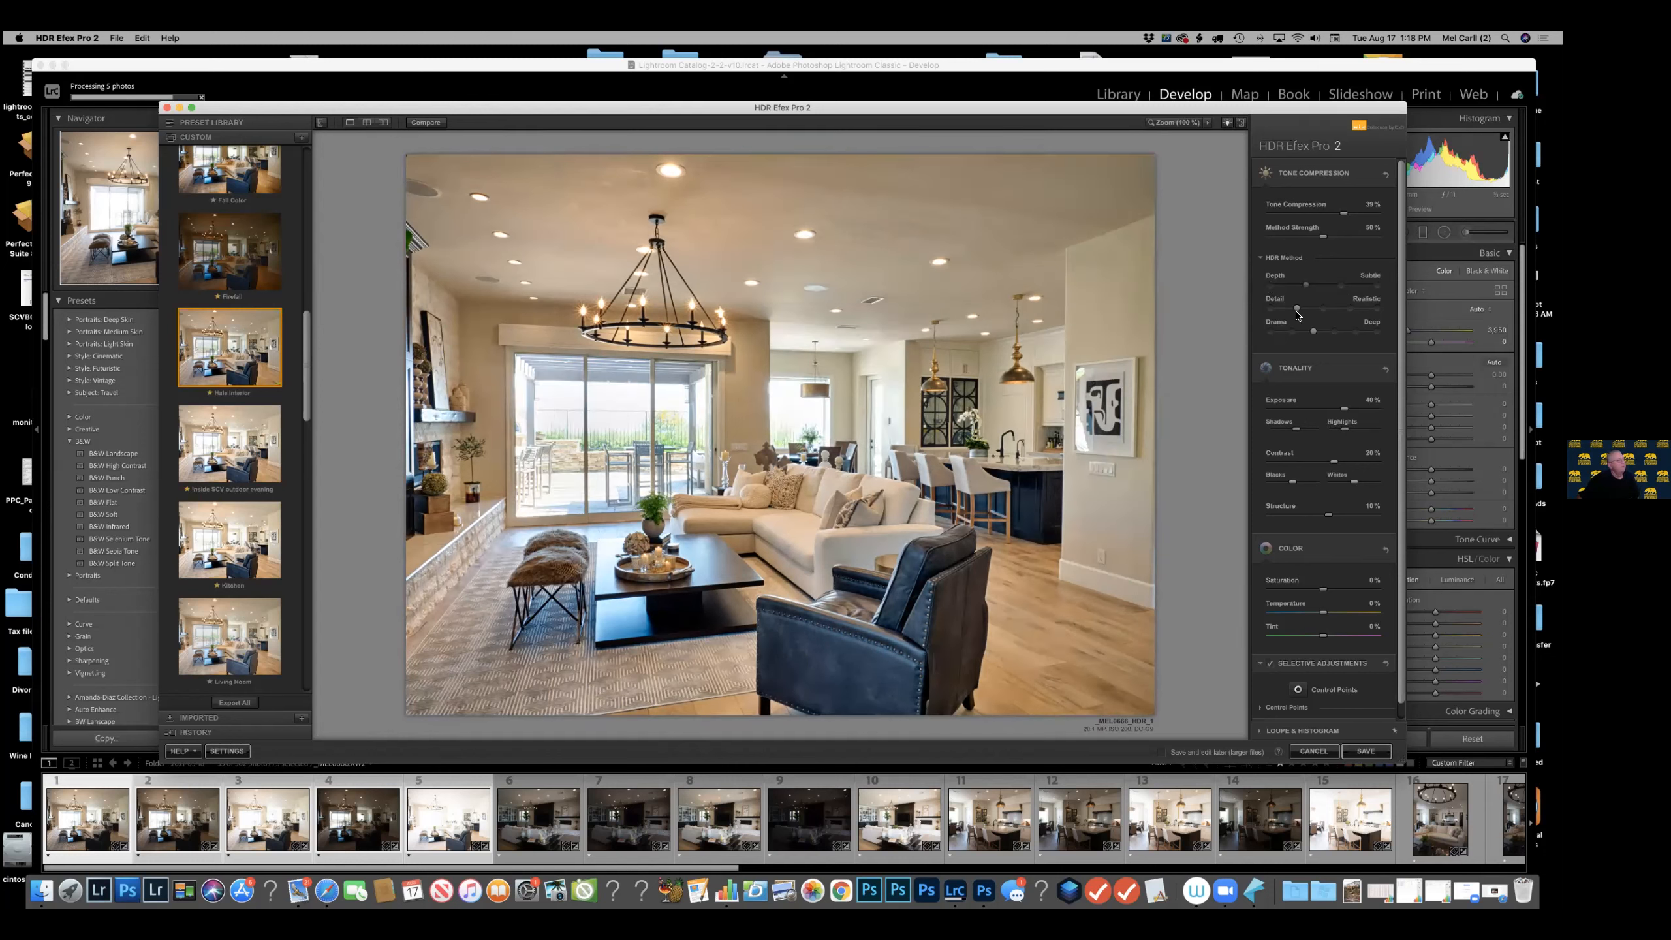
Try the Grungy and Soft levels of the HDR method's Detail and return it to Realistic.
{"action": "left_click", "coordinate": [1377, 309]}
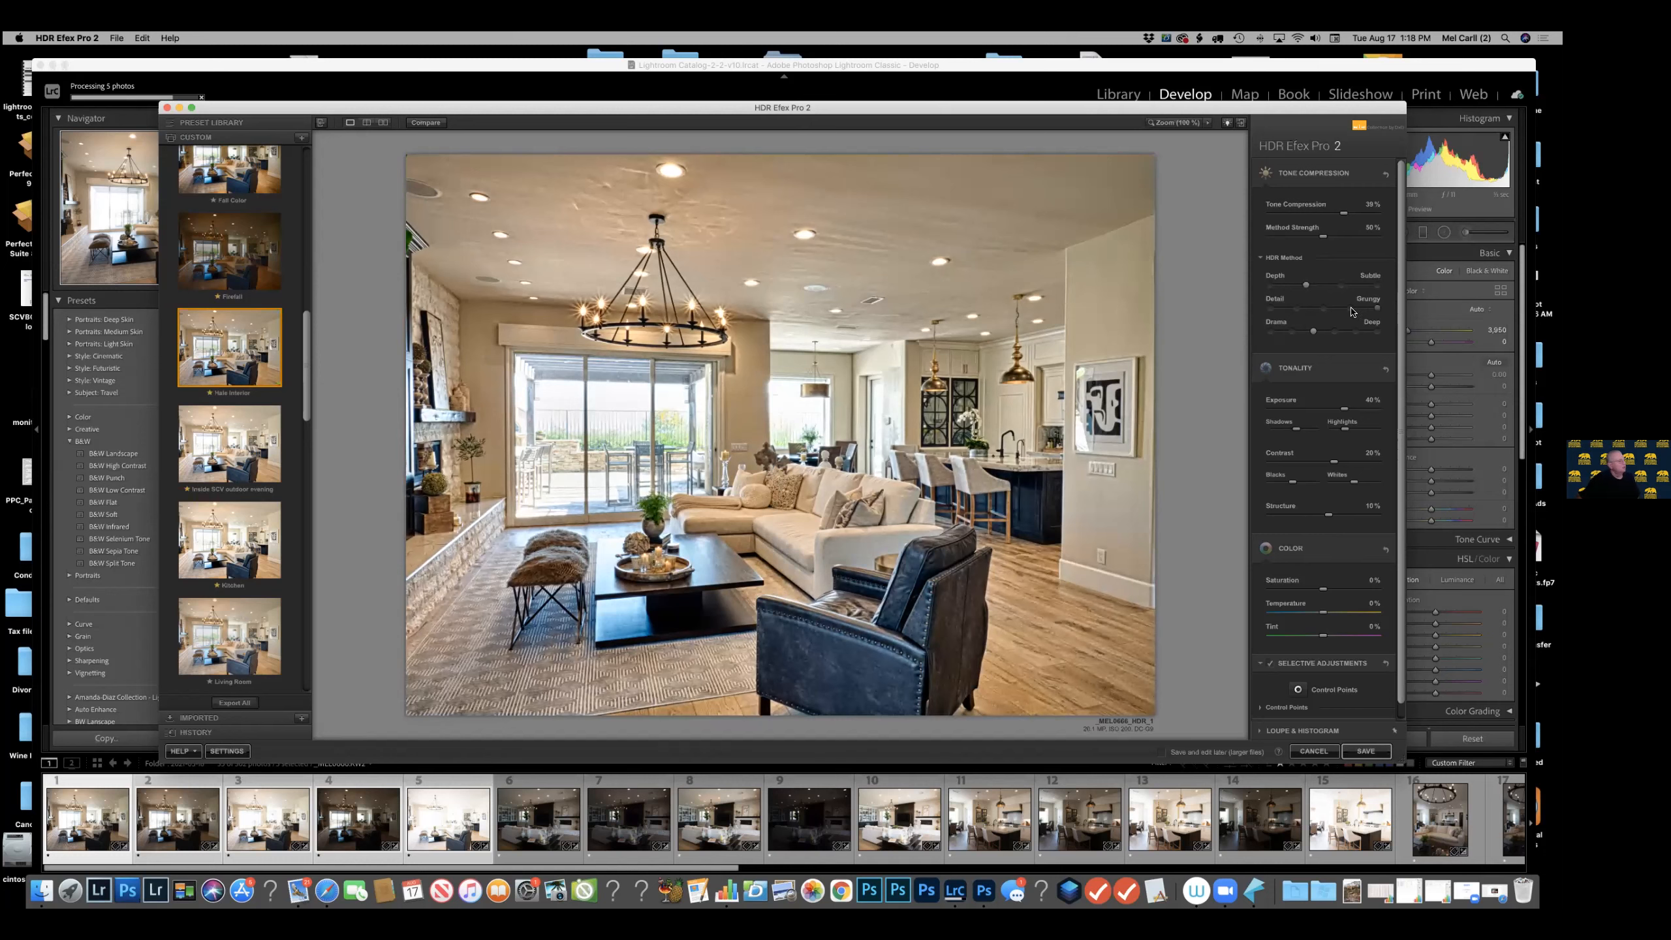
{"action": "left_click", "coordinate": [1272, 309]}
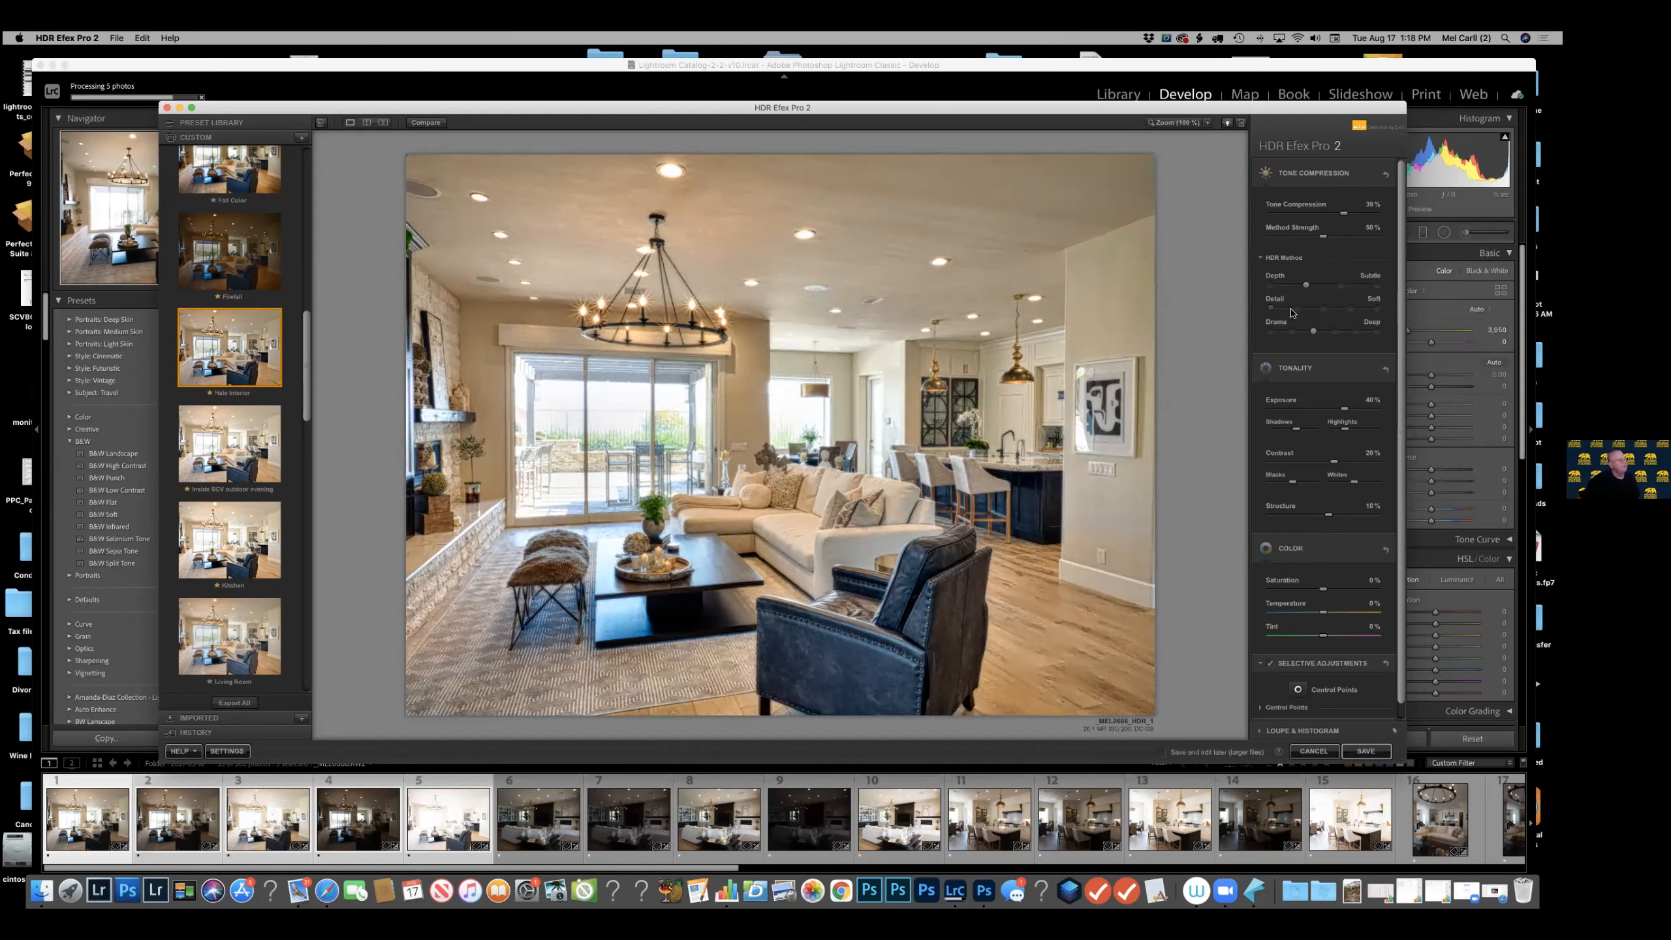
{"action": "left_click", "coordinate": [1295, 309]}
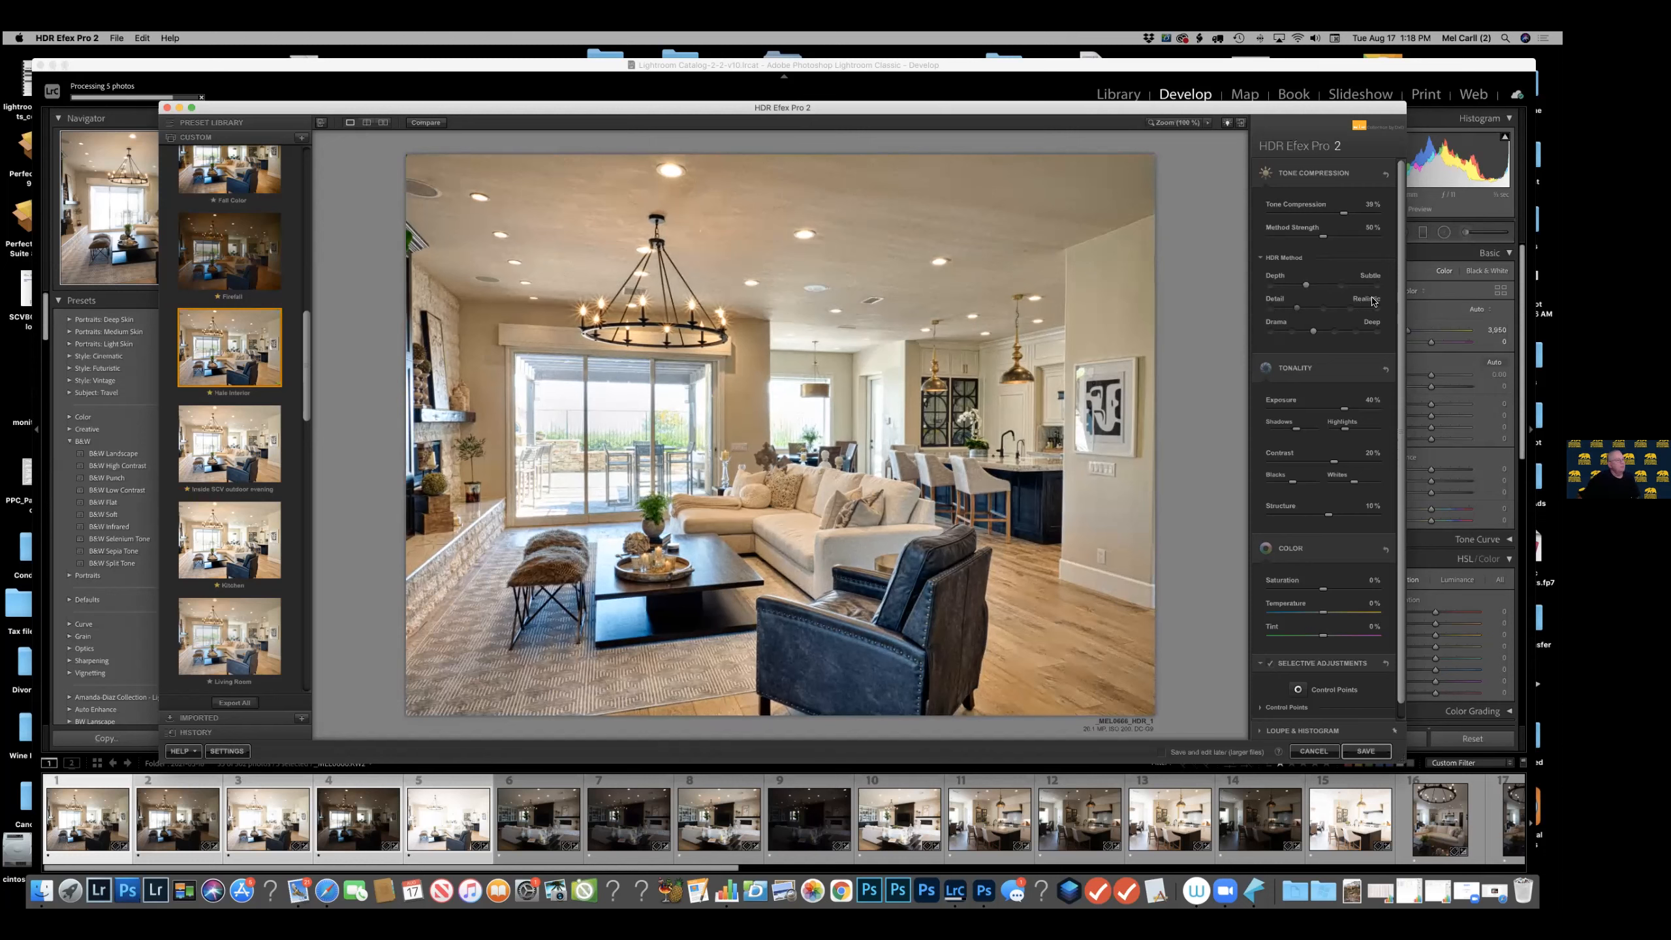
Try other Drama levels, including Grainy, and reapply the Halo Interior preset to discard the manual changes.
{"action": "left_click", "coordinate": [1270, 333]}
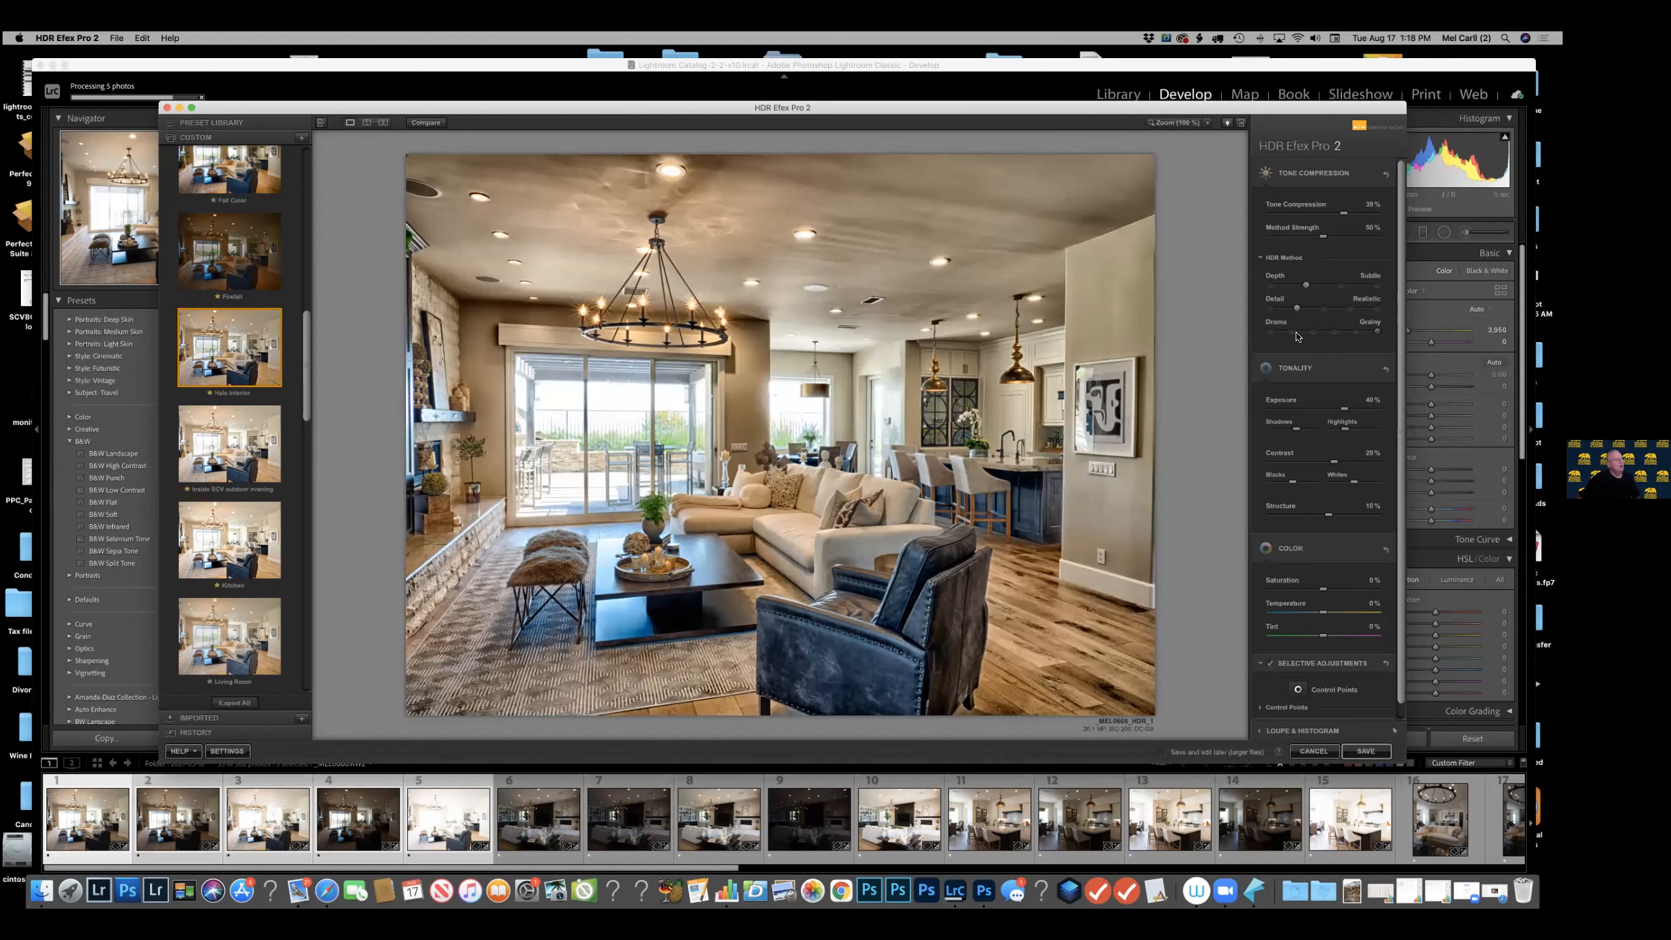
{"action": "left_click", "coordinate": [208, 361]}
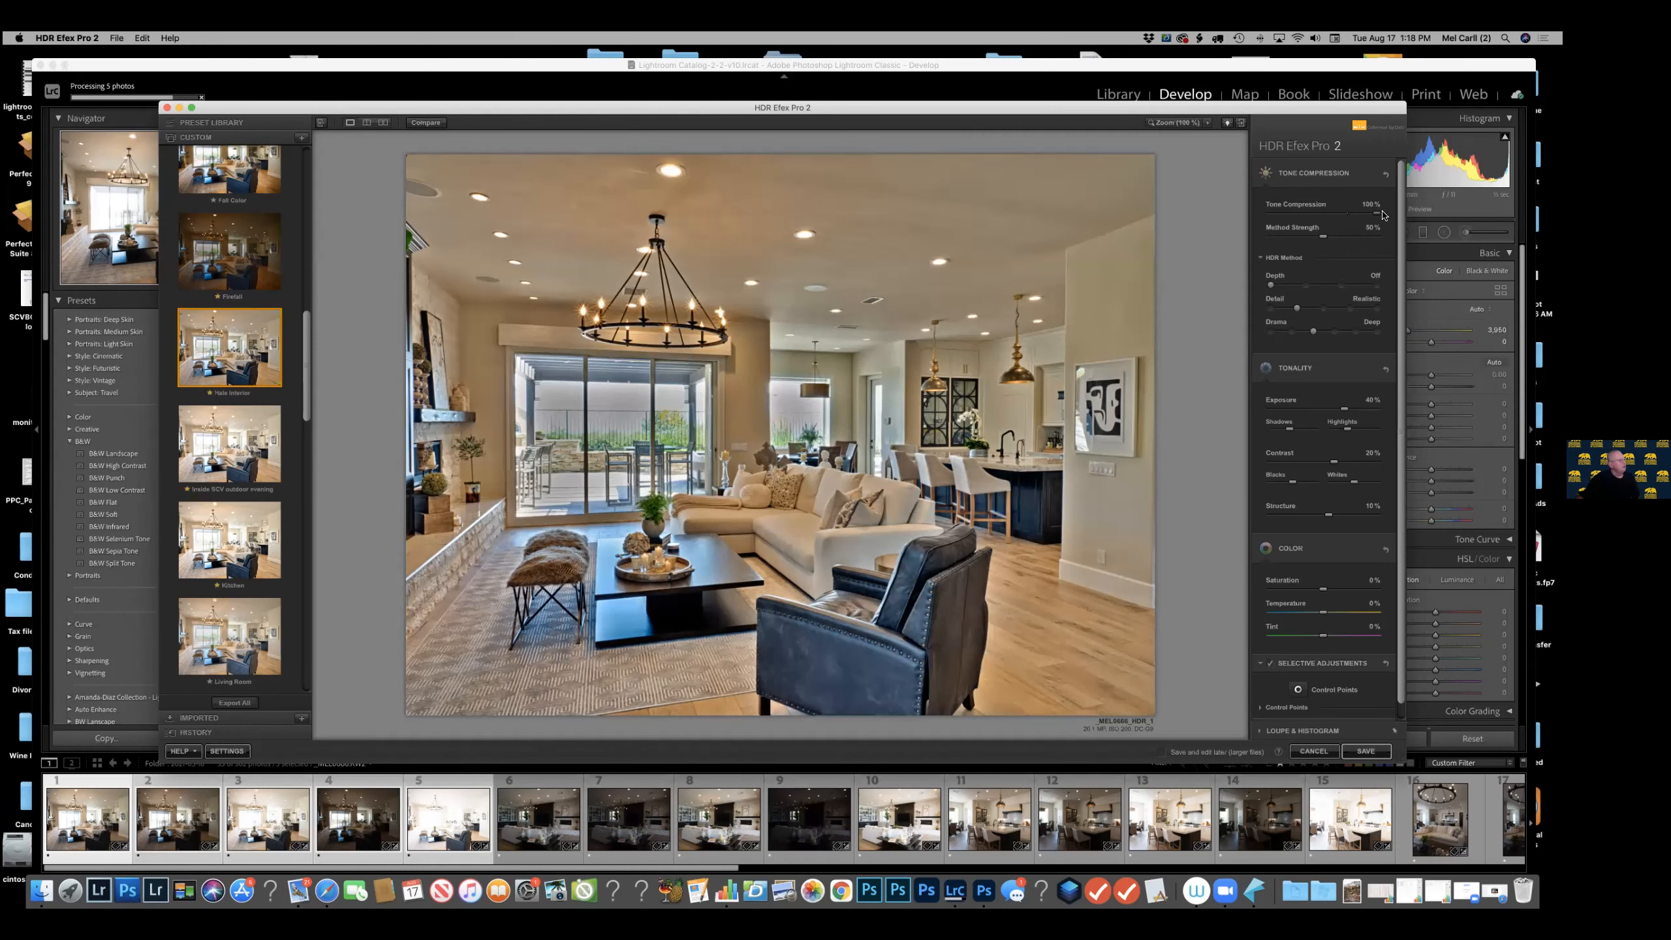
Try a strongly negative Tone Compression, reapply the Halo Interior preset, and test higher and lower Method Strength values.
{"action": "left_click", "coordinate": [1300, 215]}
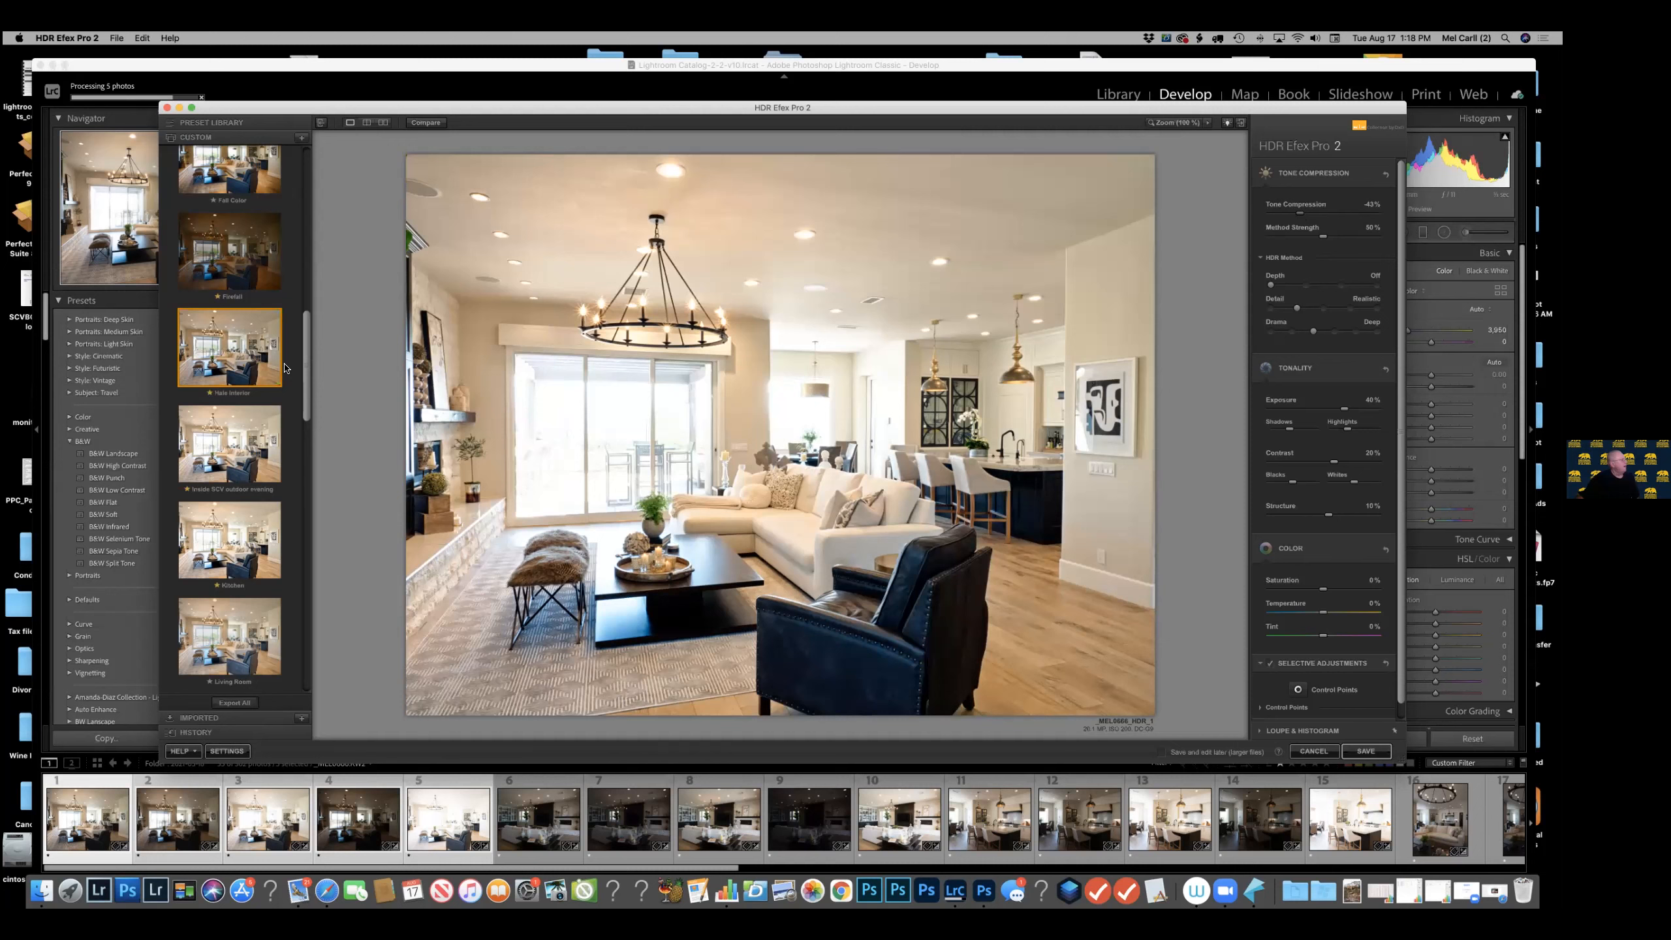
{"action": "left_click", "coordinate": [255, 367]}
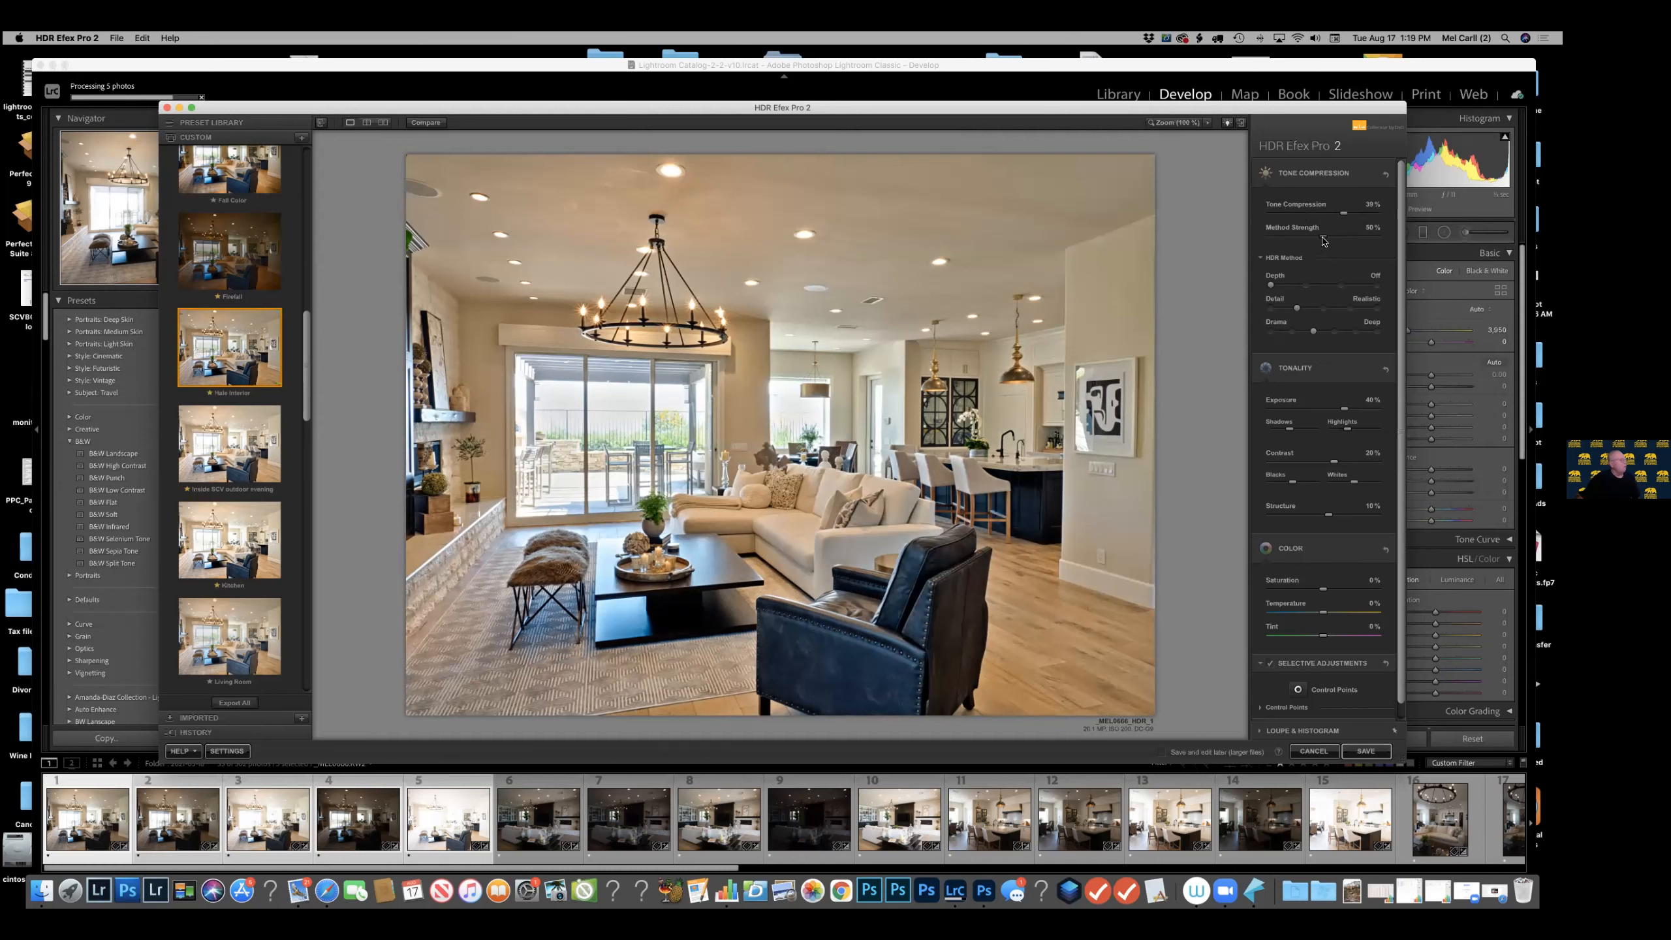
{"action": "left_click_drag", "start_coordinate": [1323, 241], "coordinate": [1354, 239]}
{"action": "left_click", "coordinate": [1274, 236]}
Save the tone-mapped HDR image back to Lightroom Classic.
{"action": "scroll", "coordinate": [1352, 368], "scroll_direction": "down", "scroll_amount": 2}
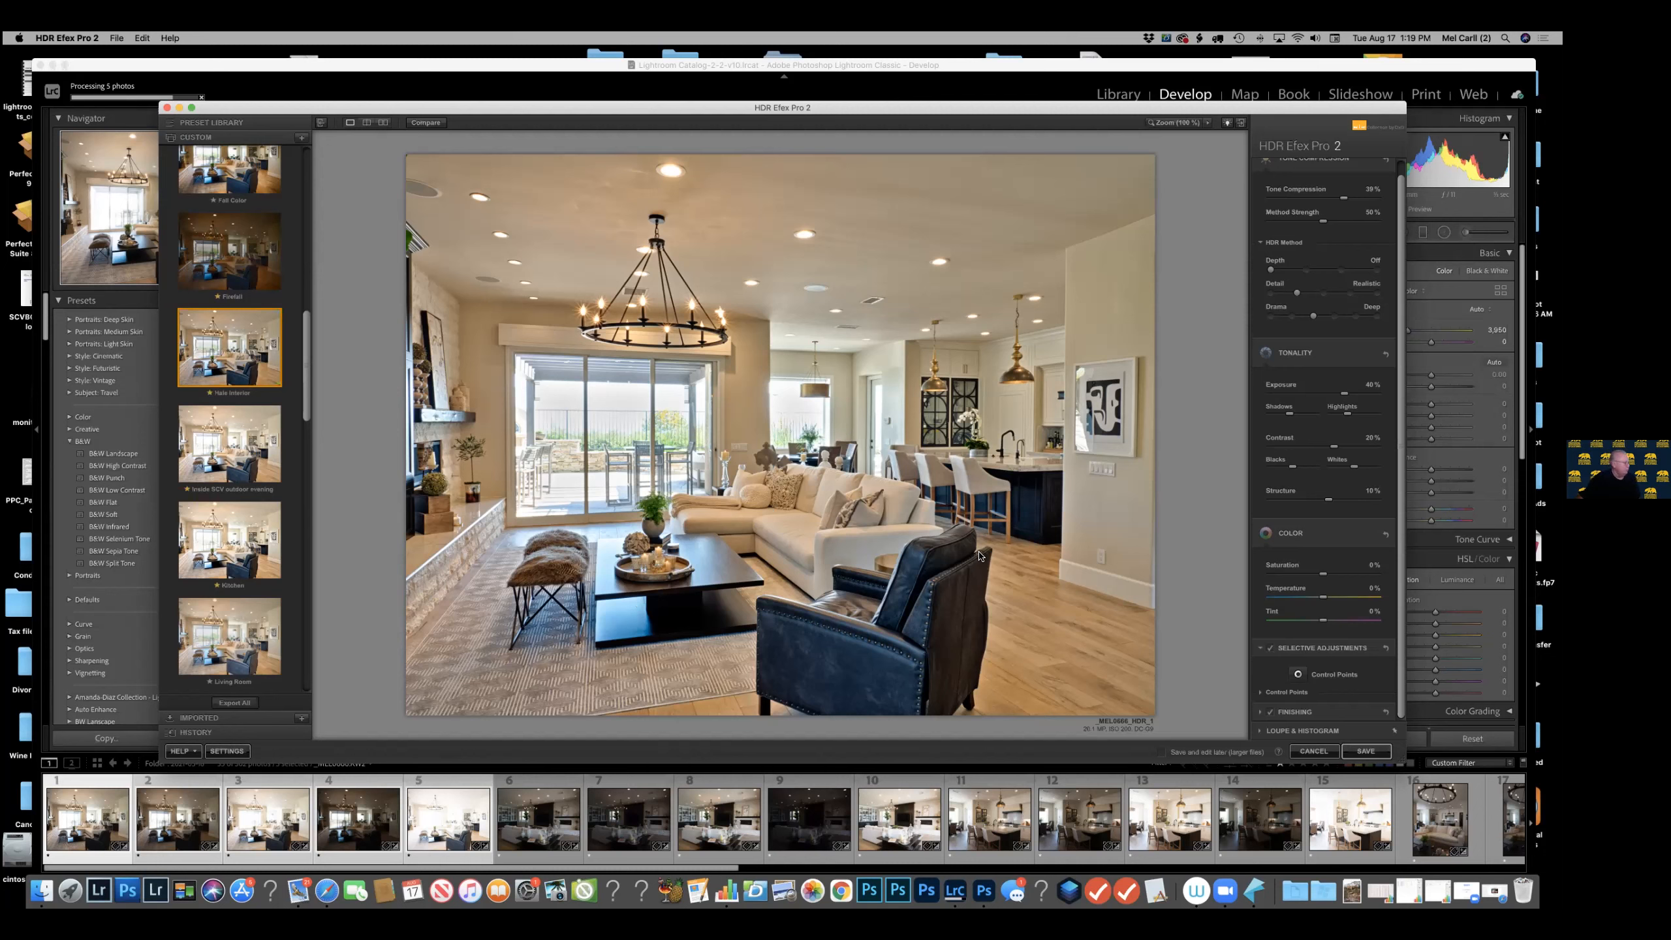
{"action": "left_click", "coordinate": [1366, 751]}
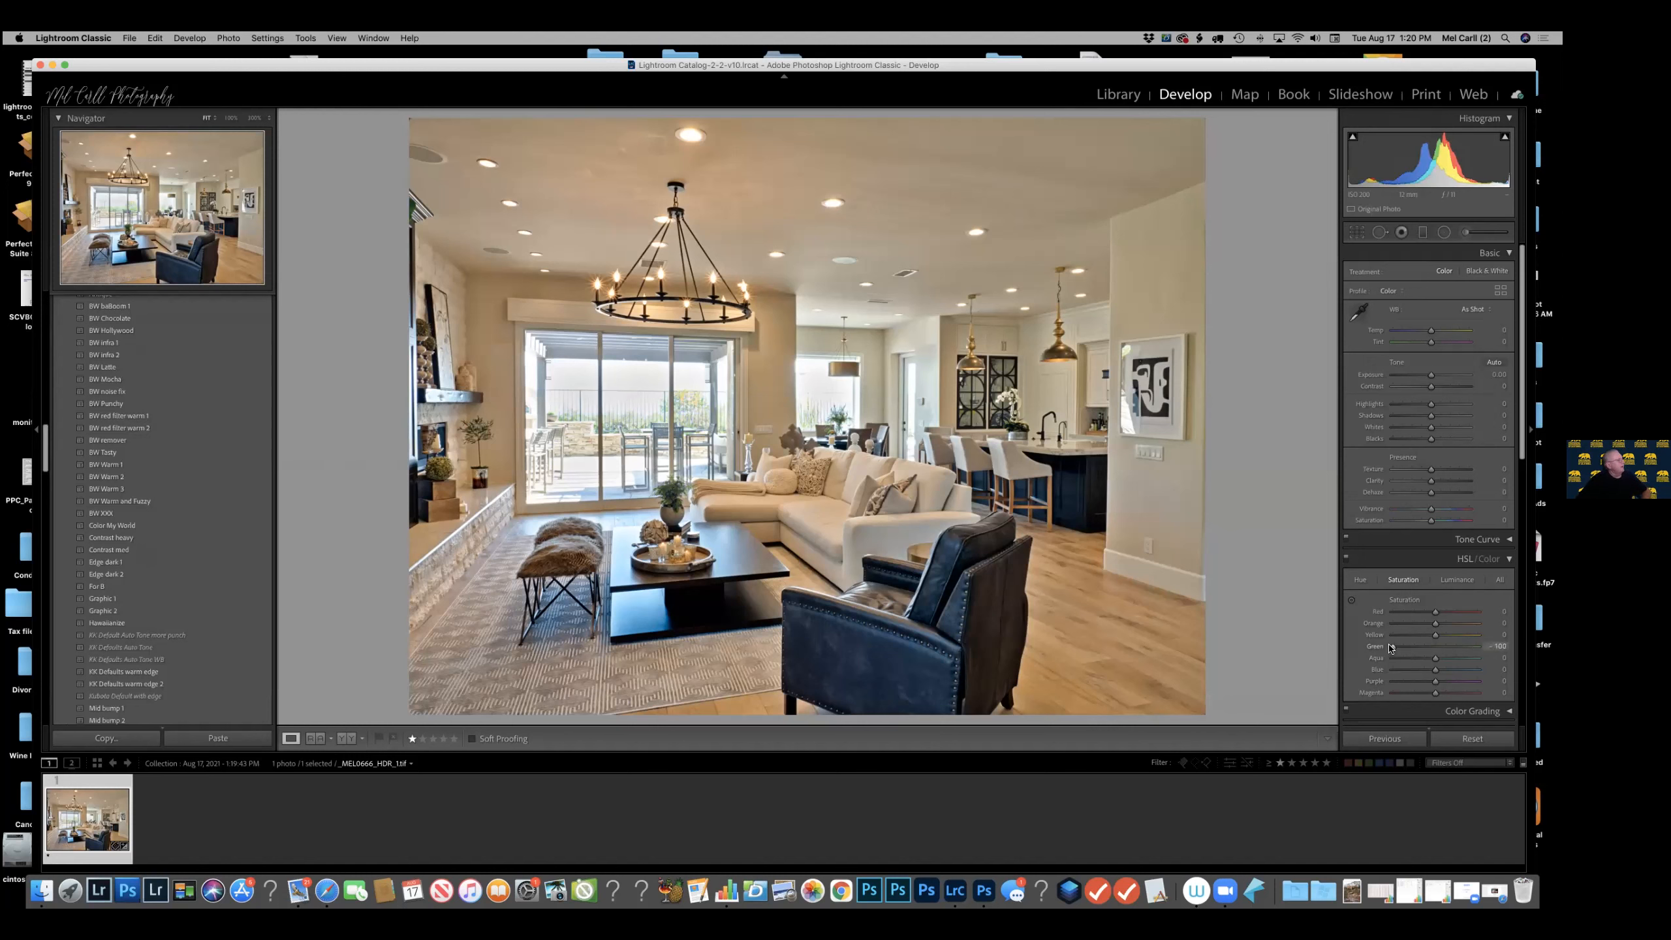
Reset the HDR image's Green saturation and set Exposure to +0.10, Shadows to +41, Dehaze to +23 and Yellow saturation to about -59.
{"action": "double_click", "coordinate": [1394, 648]}
{"action": "left_click_drag", "start_coordinate": [1432, 333], "coordinate": [1434, 377]}
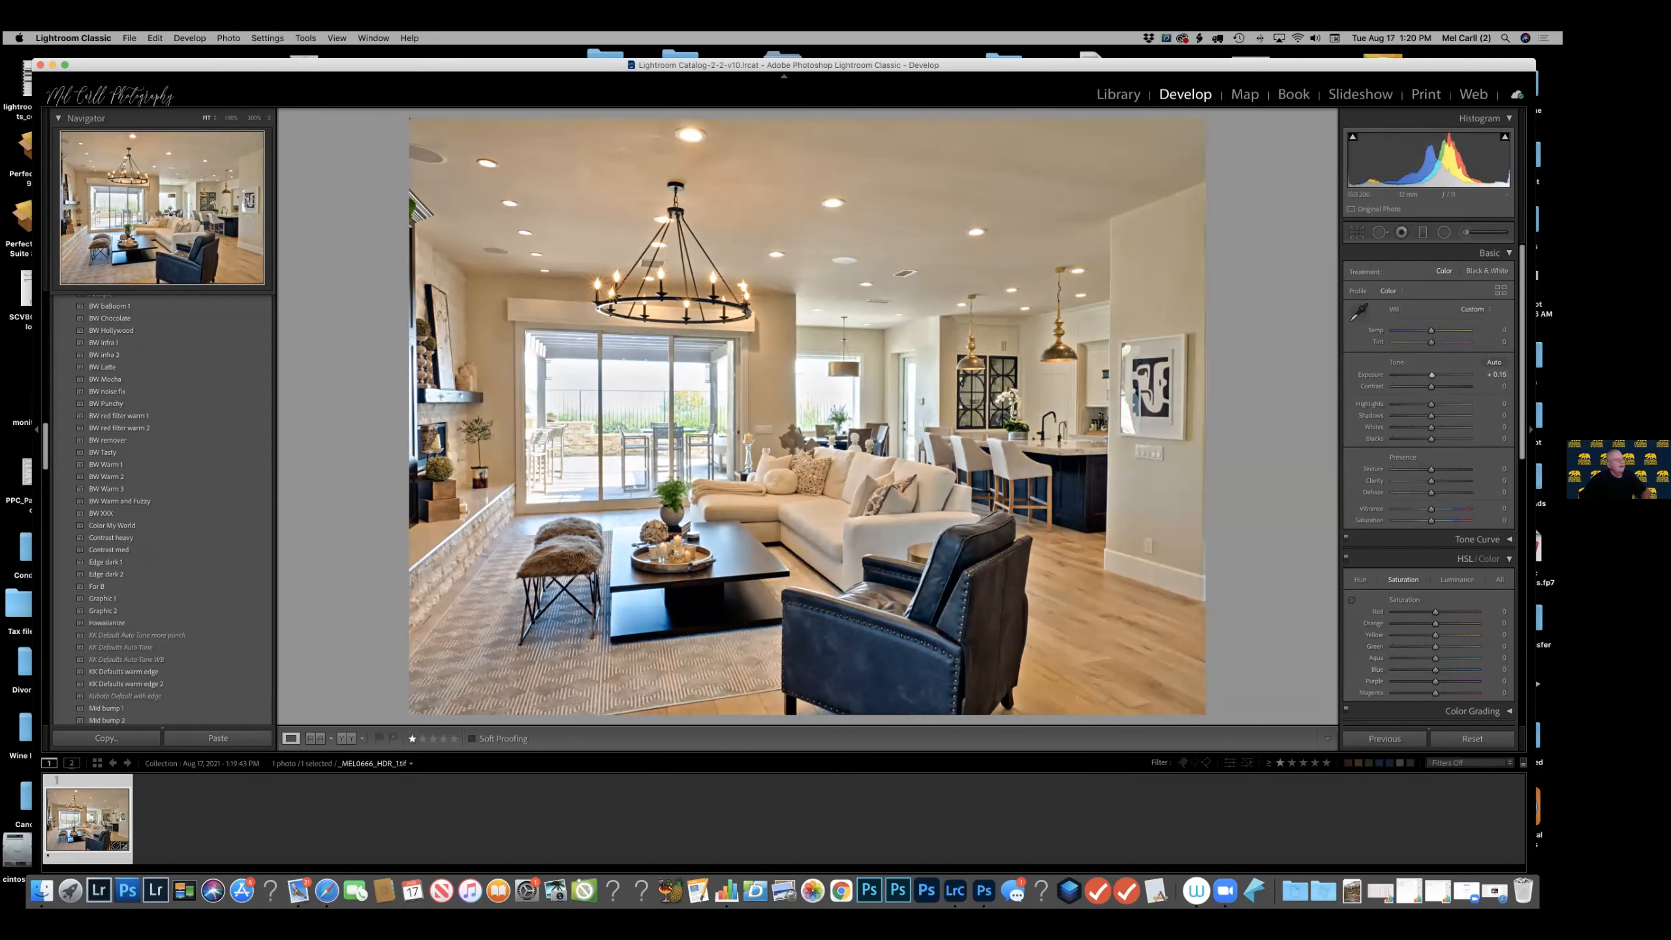
{"action": "left_click_drag", "start_coordinate": [1431, 415], "coordinate": [1445, 415]}
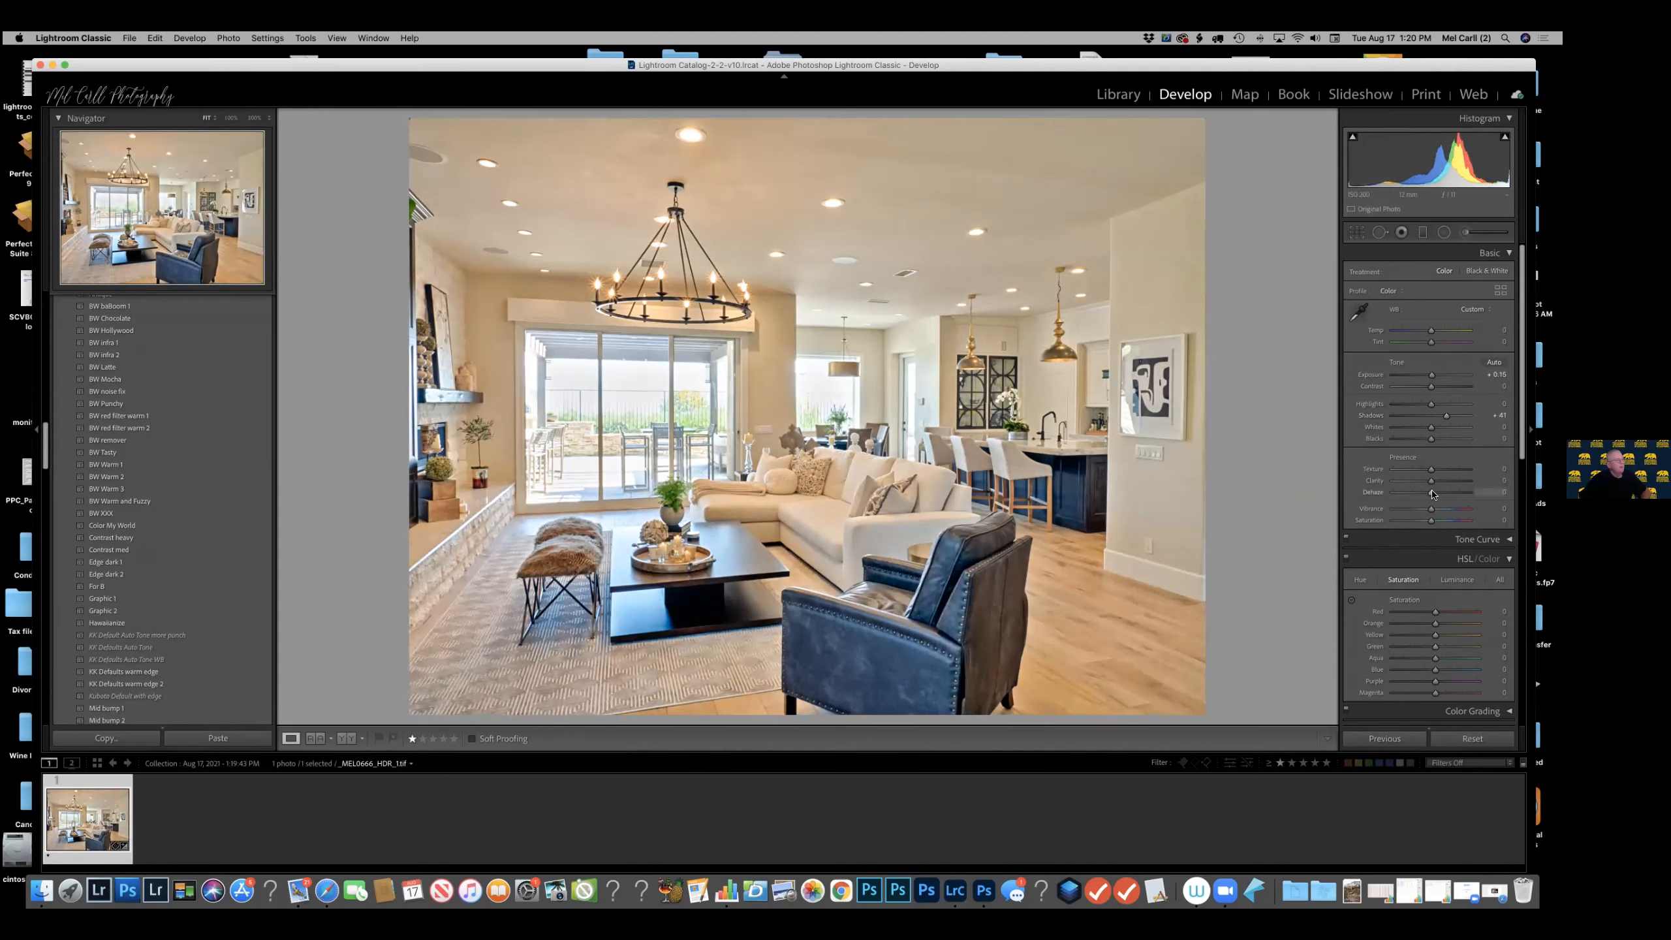
{"action": "left_click_drag", "start_coordinate": [1432, 493], "coordinate": [1440, 492]}
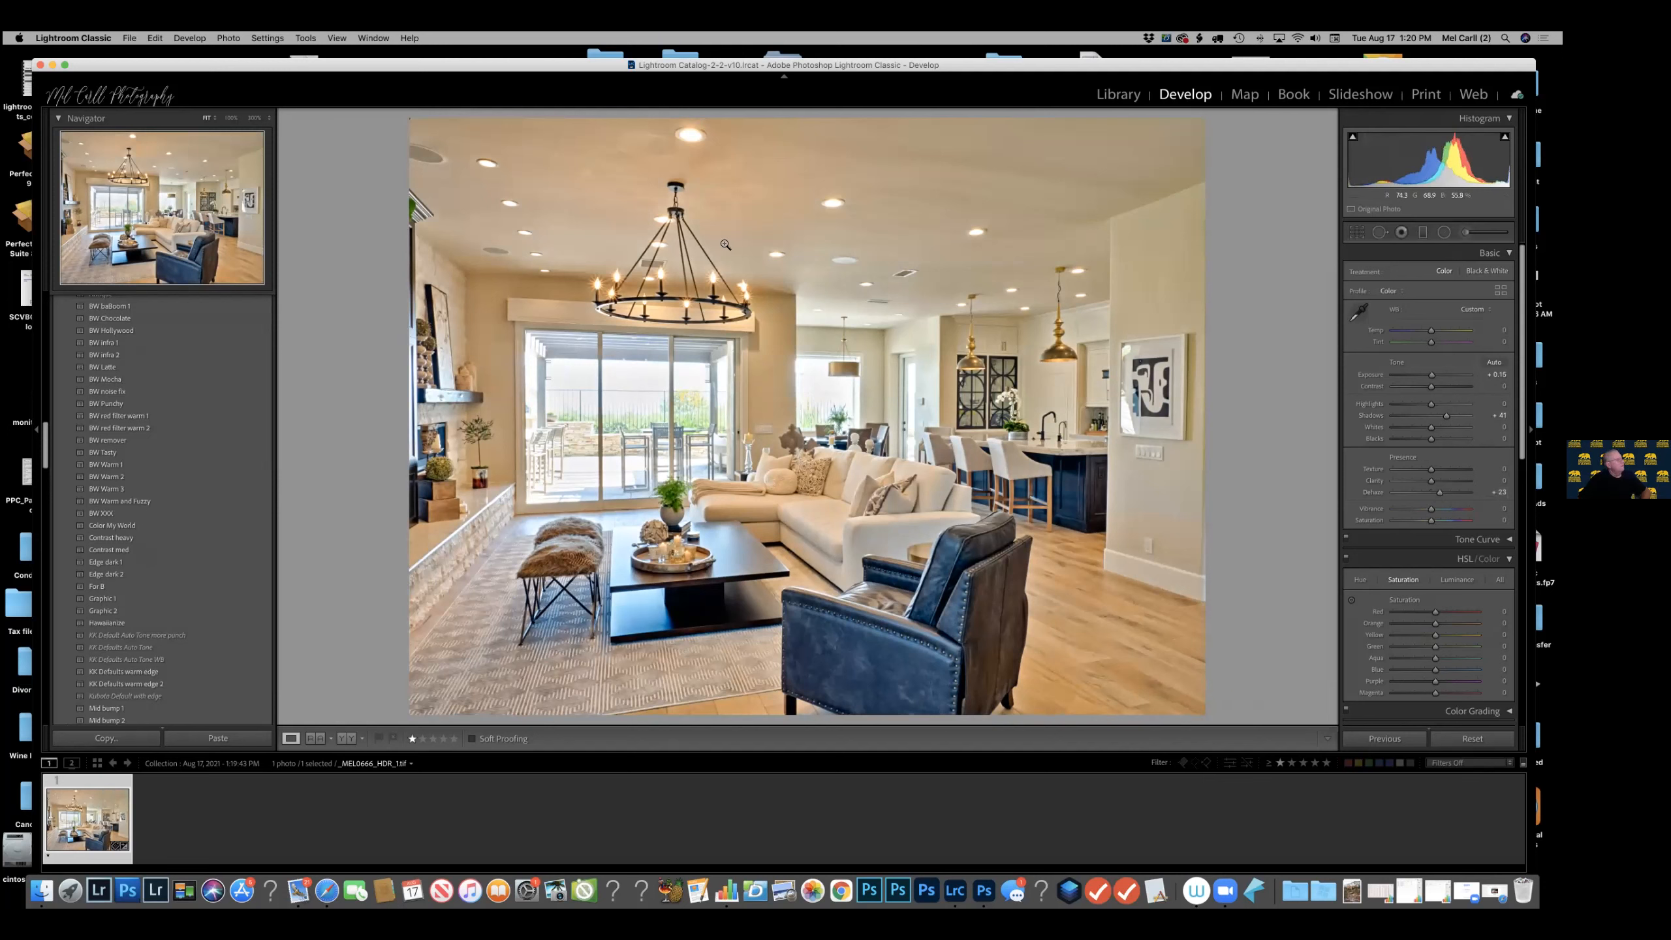
{"action": "left_click", "coordinate": [1410, 636]}
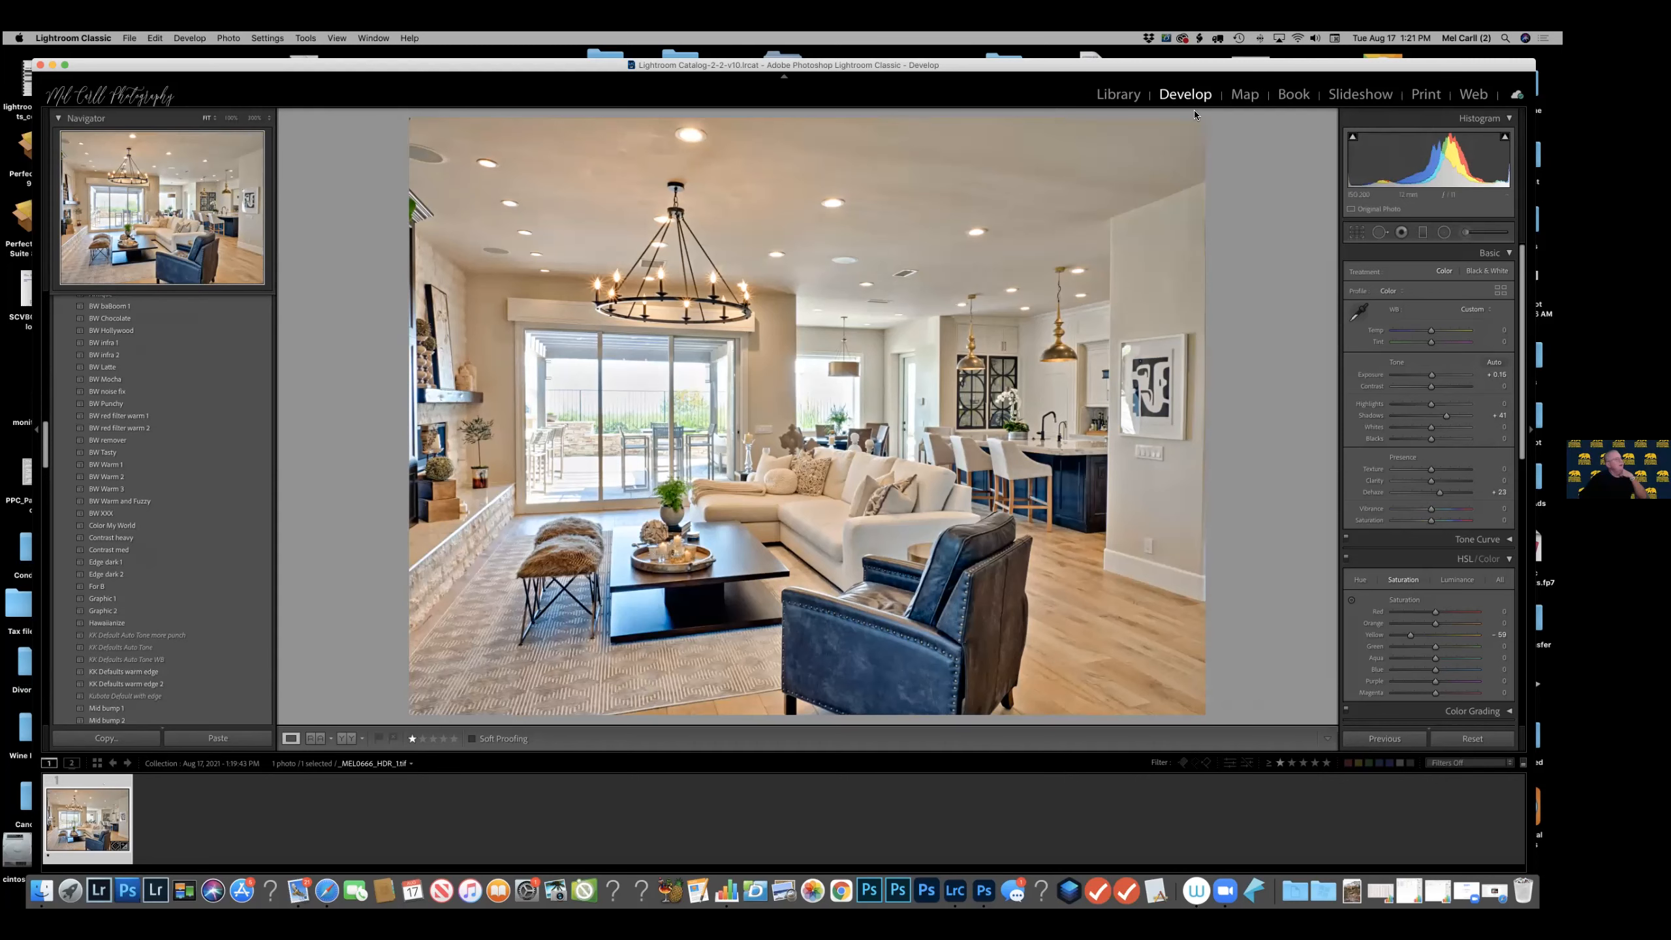
Return to the 2021-05-18 folder in the Library and filter its photos by a one-star rating.
{"action": "key", "text": "e"}
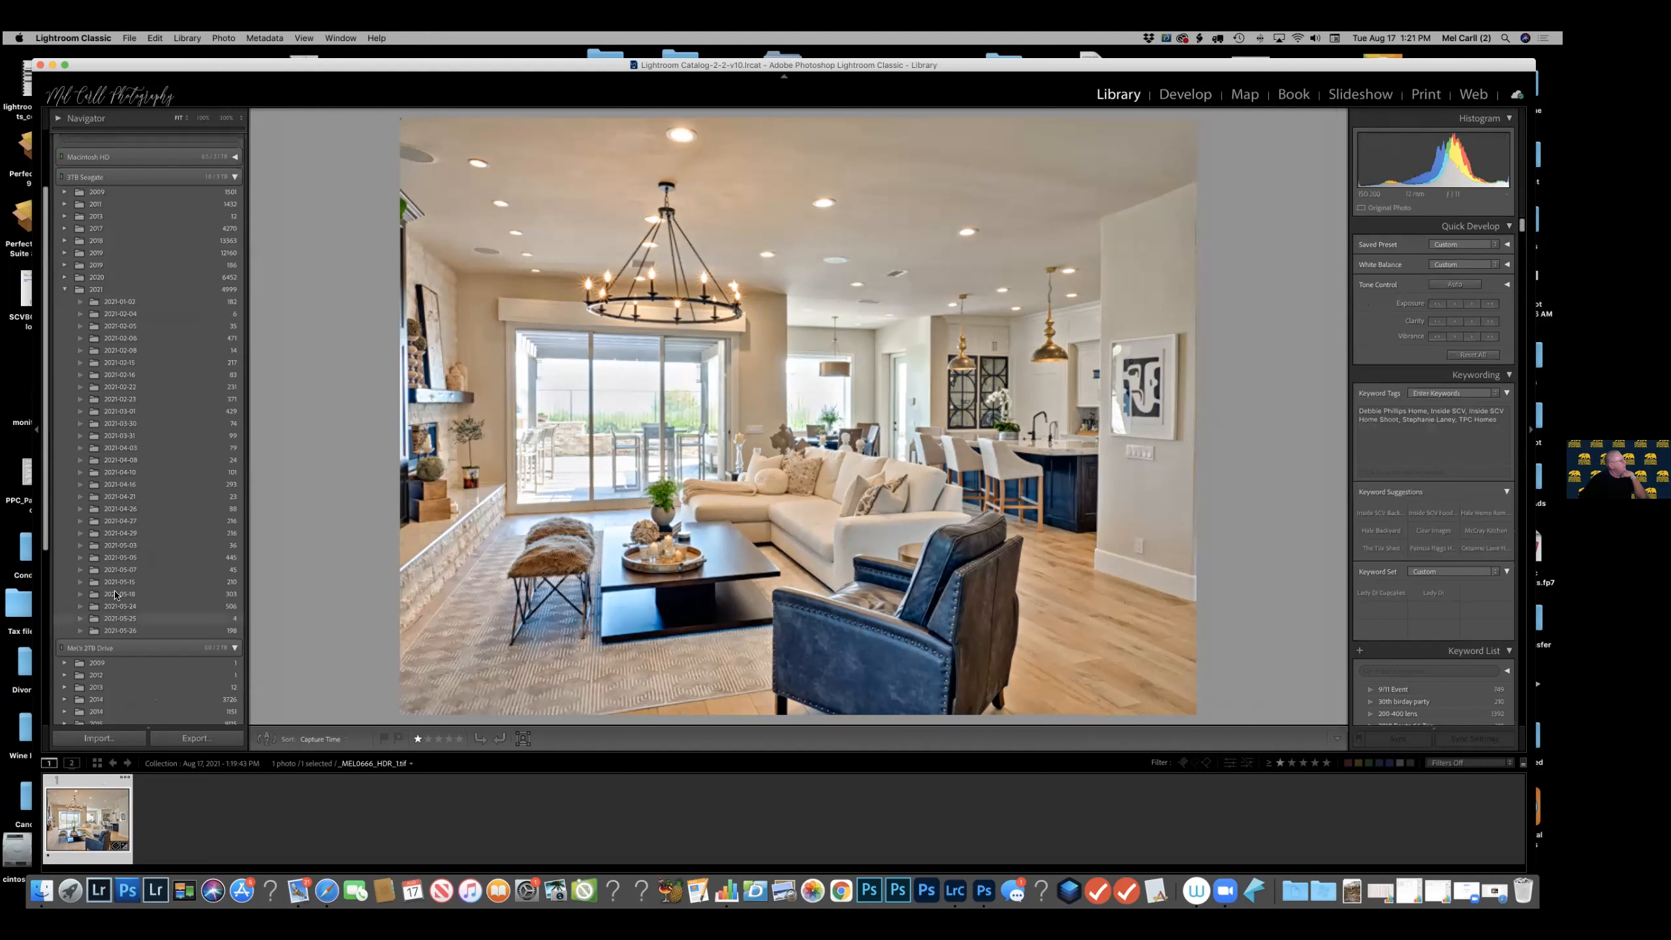
{"action": "left_click", "coordinate": [116, 594]}
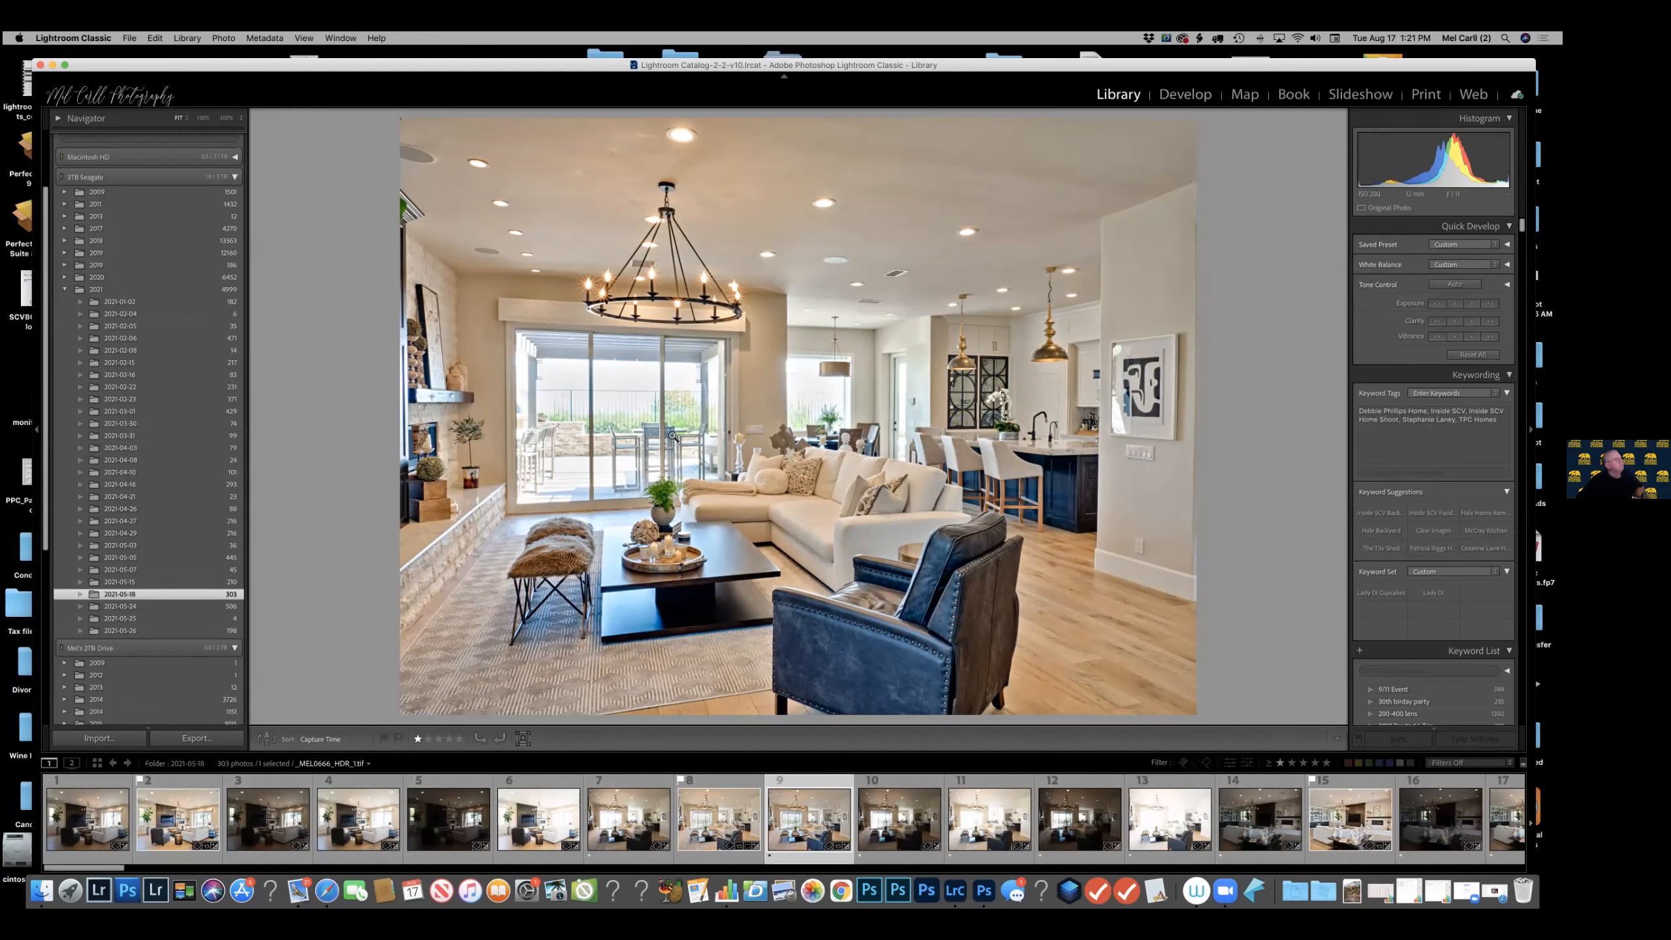
{"action": "left_click", "coordinate": [1280, 762]}
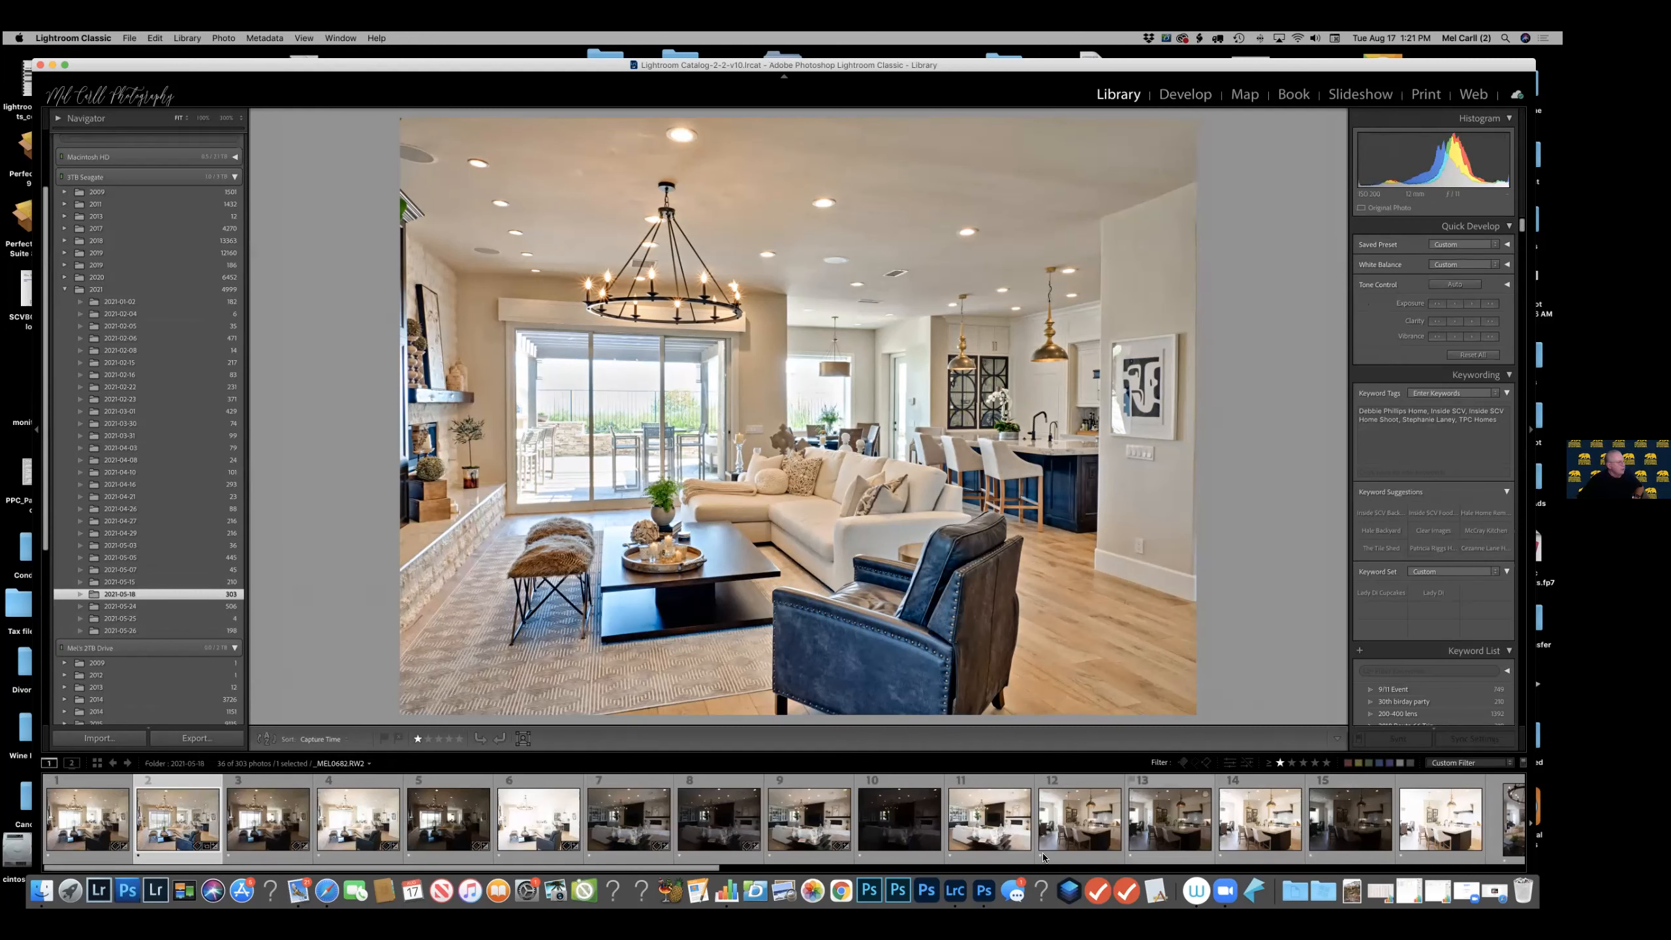
Send the five bracketed kitchen exposures to HDR Efex Pro 2 as copies with Lightroom adjustments and merge them into one HDR image.
{"action": "left_click", "coordinate": [1090, 858]}
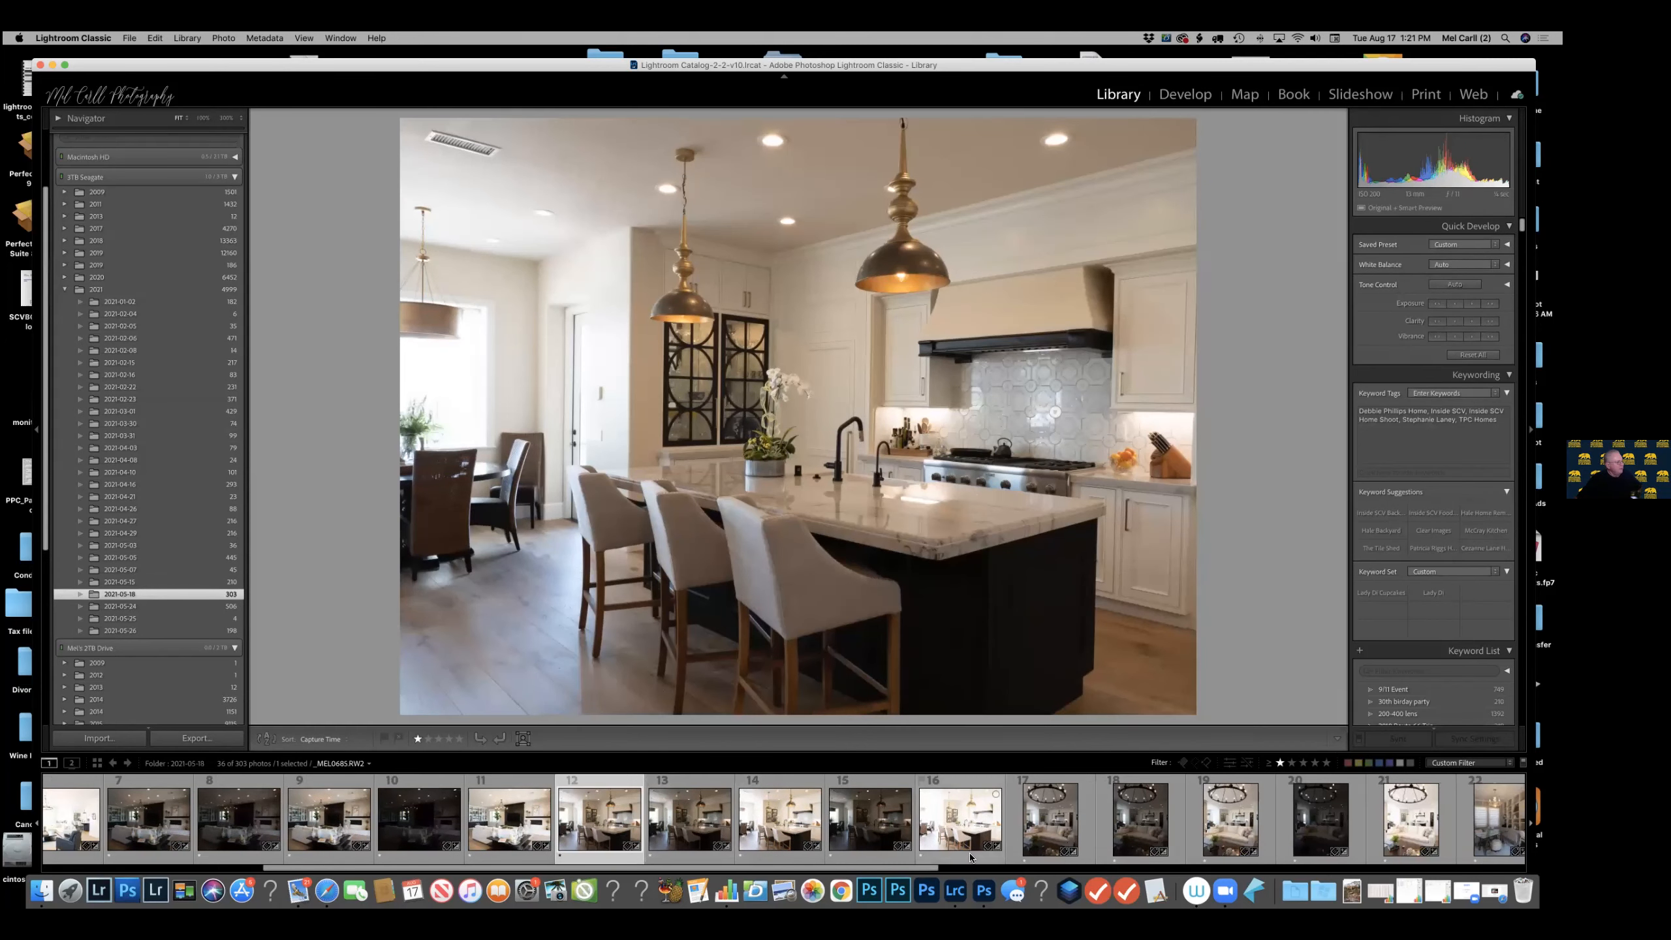
{"action": "left_click", "coordinate": [971, 858], "text": "shift"}
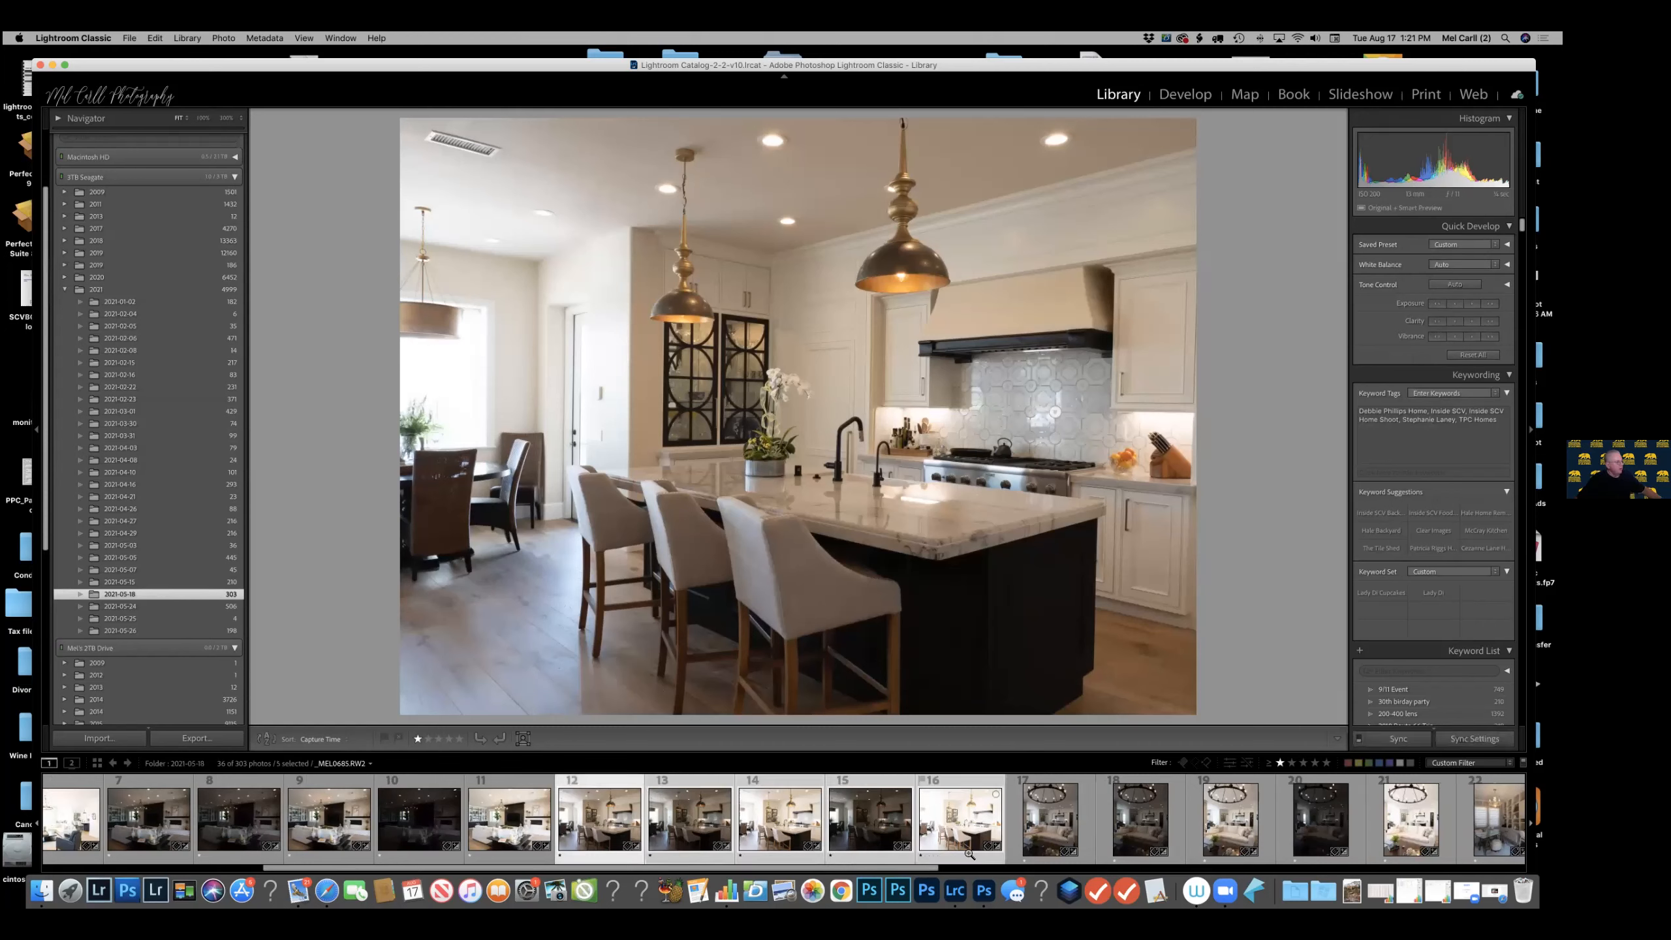
{"action": "right_click", "coordinate": [943, 485]}
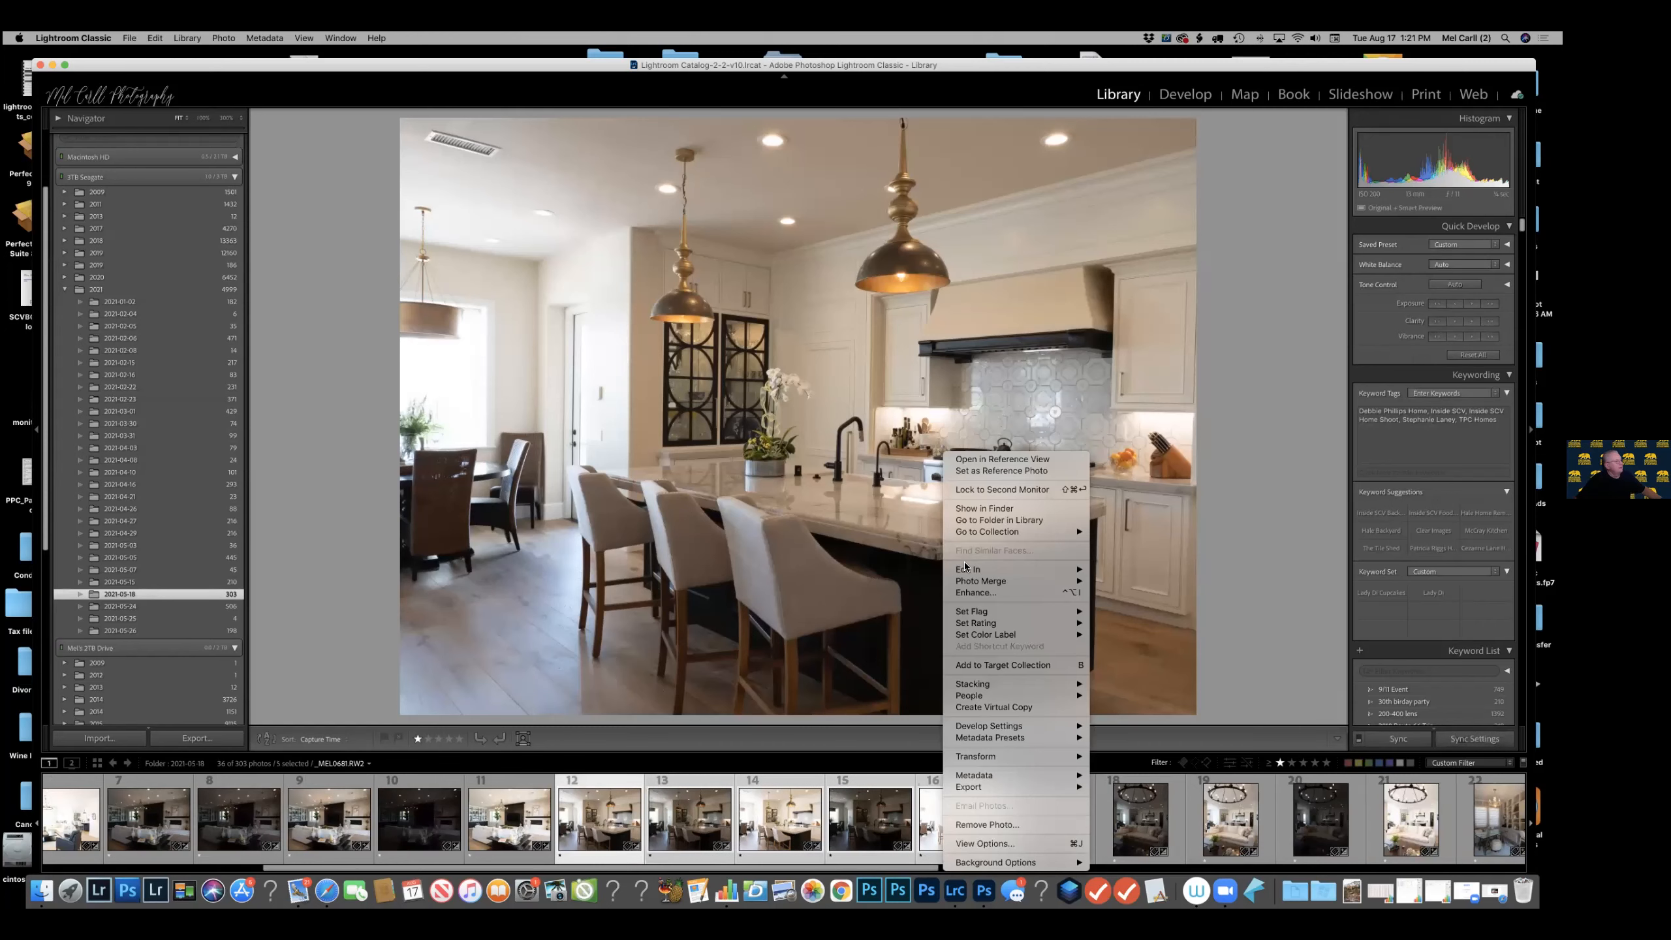
{"action": "mouse_move", "coordinate": [965, 565]}
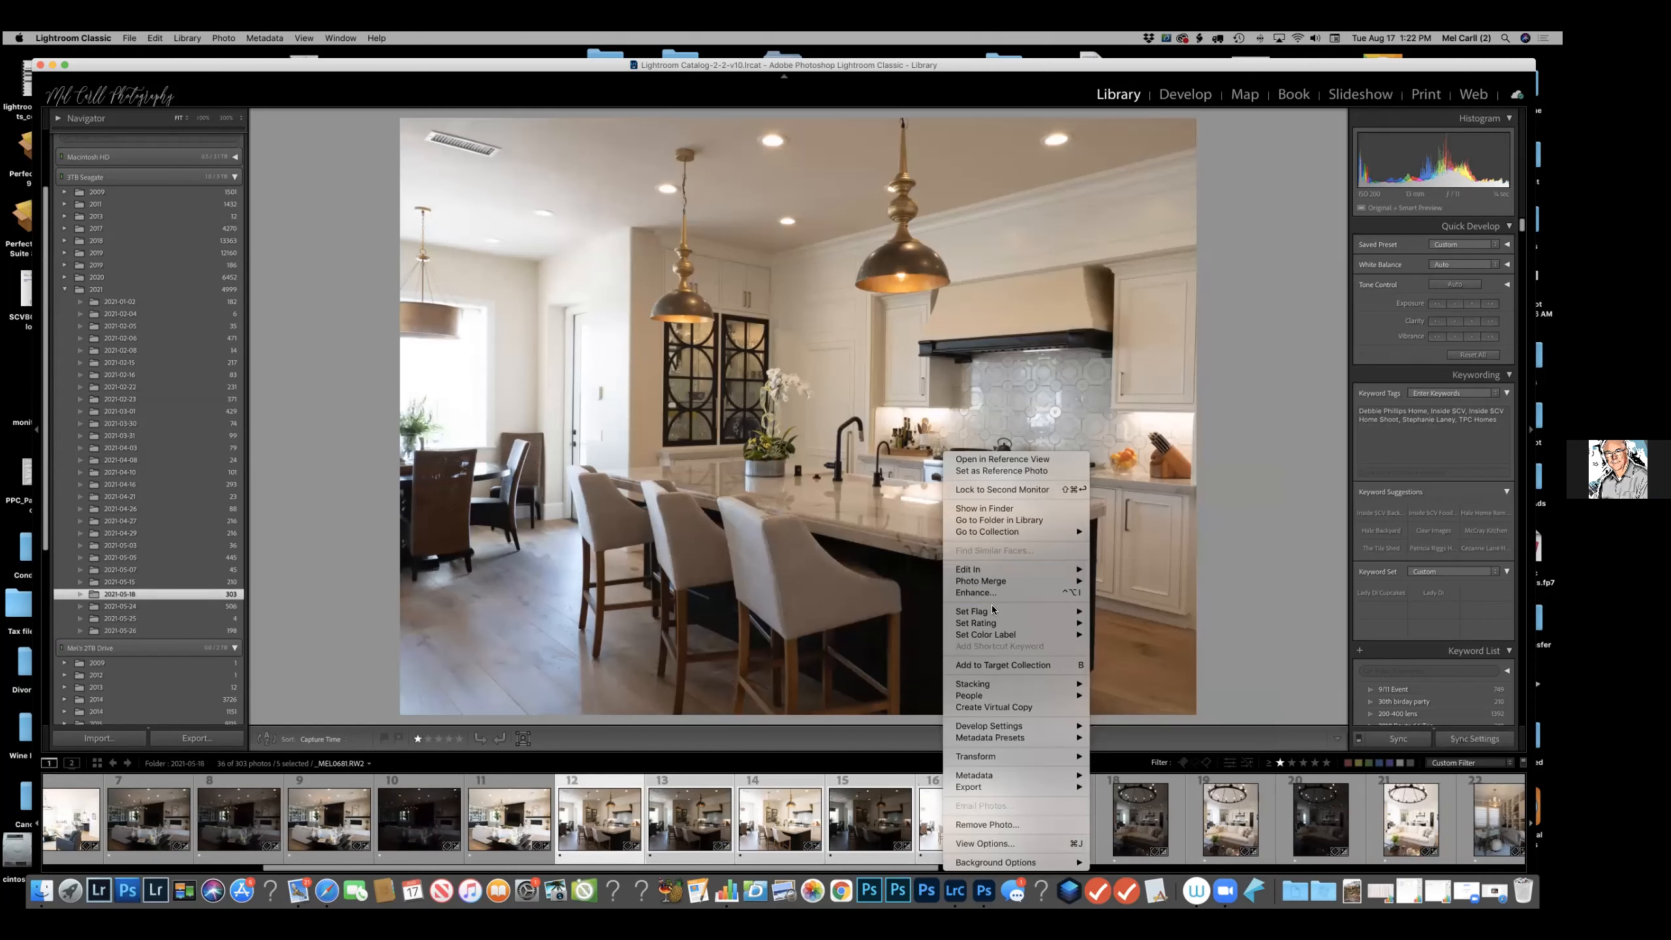
{"action": "mouse_move", "coordinate": [987, 615]}
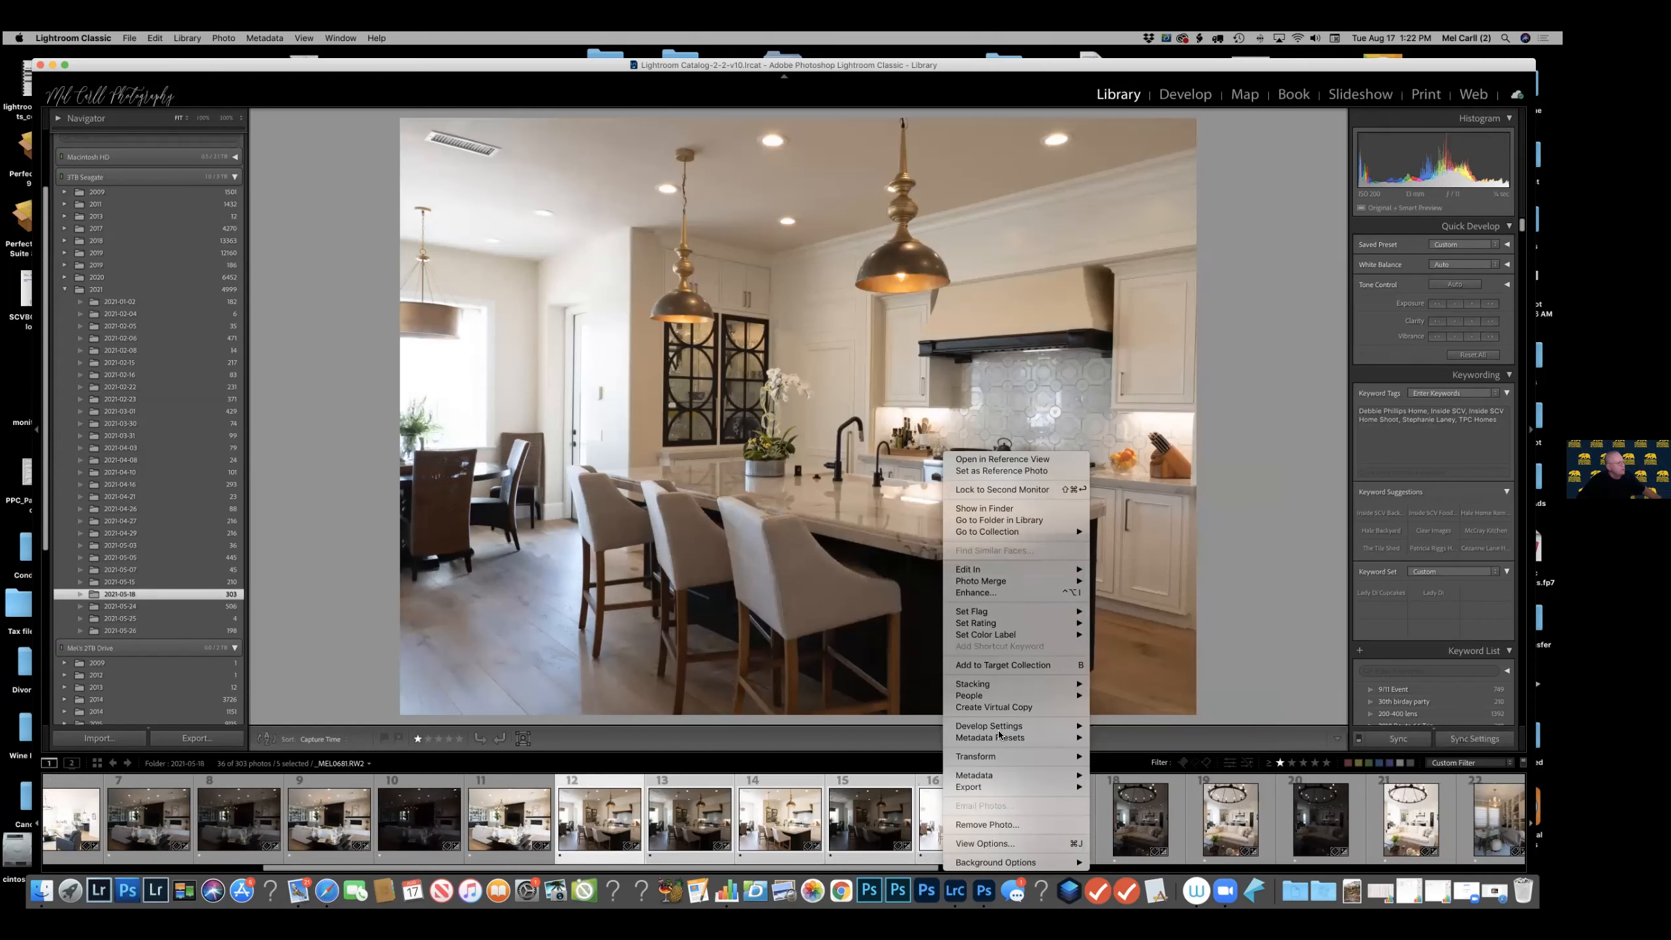
{"action": "mouse_move", "coordinate": [1016, 793]}
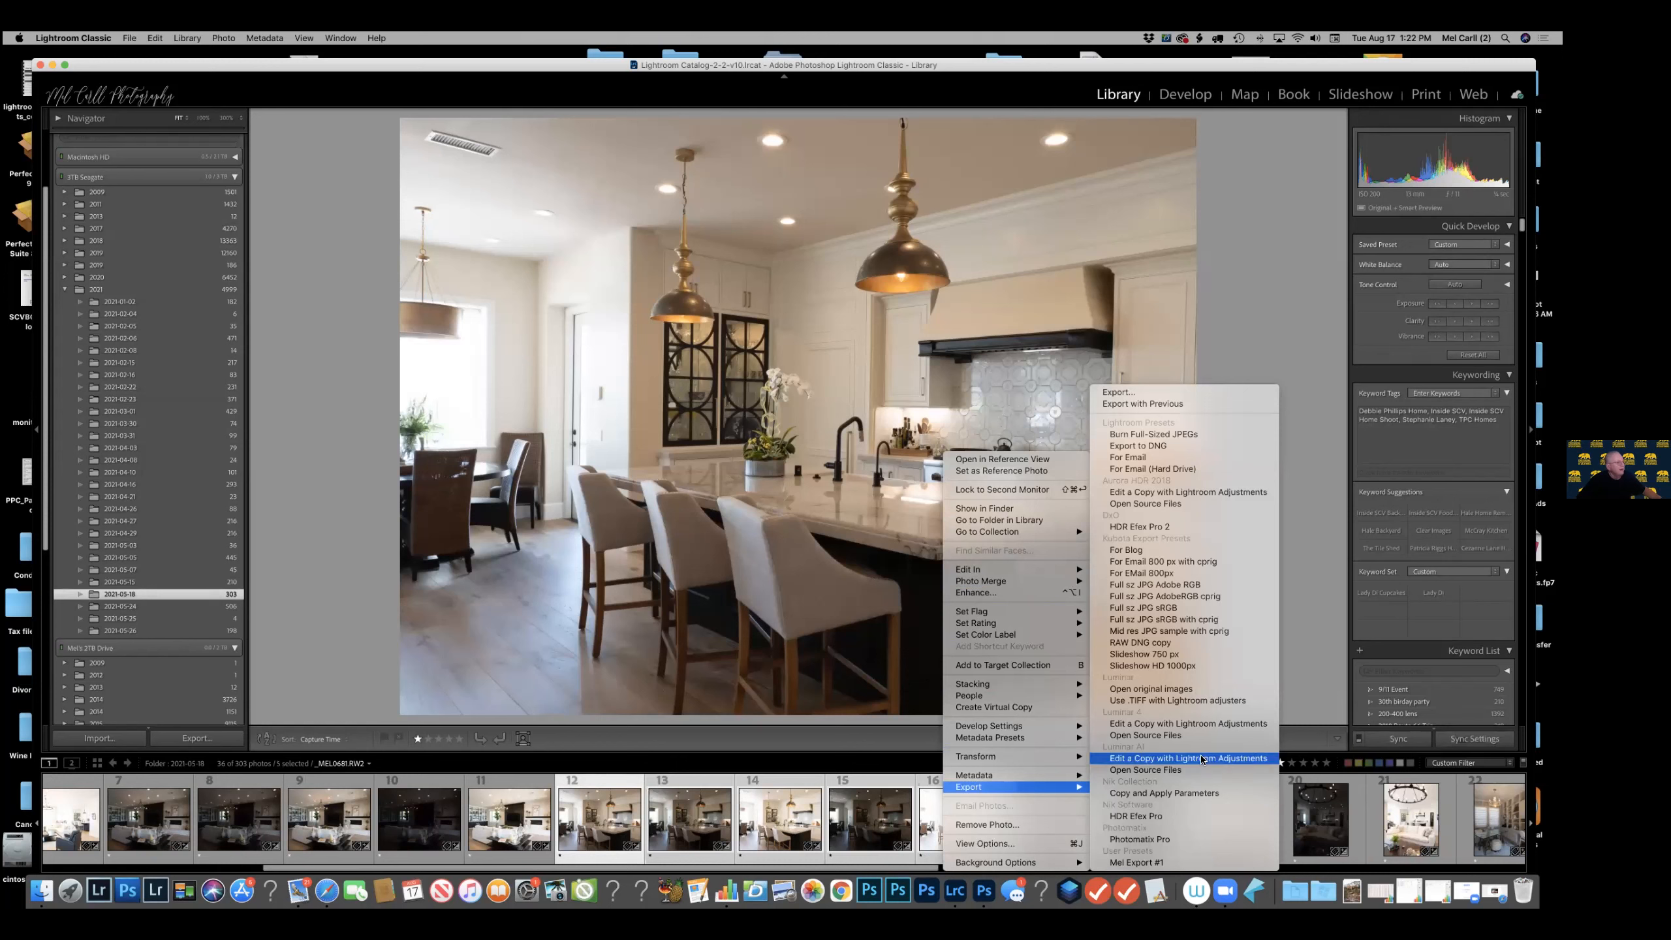
{"action": "left_click", "coordinate": [1159, 527]}
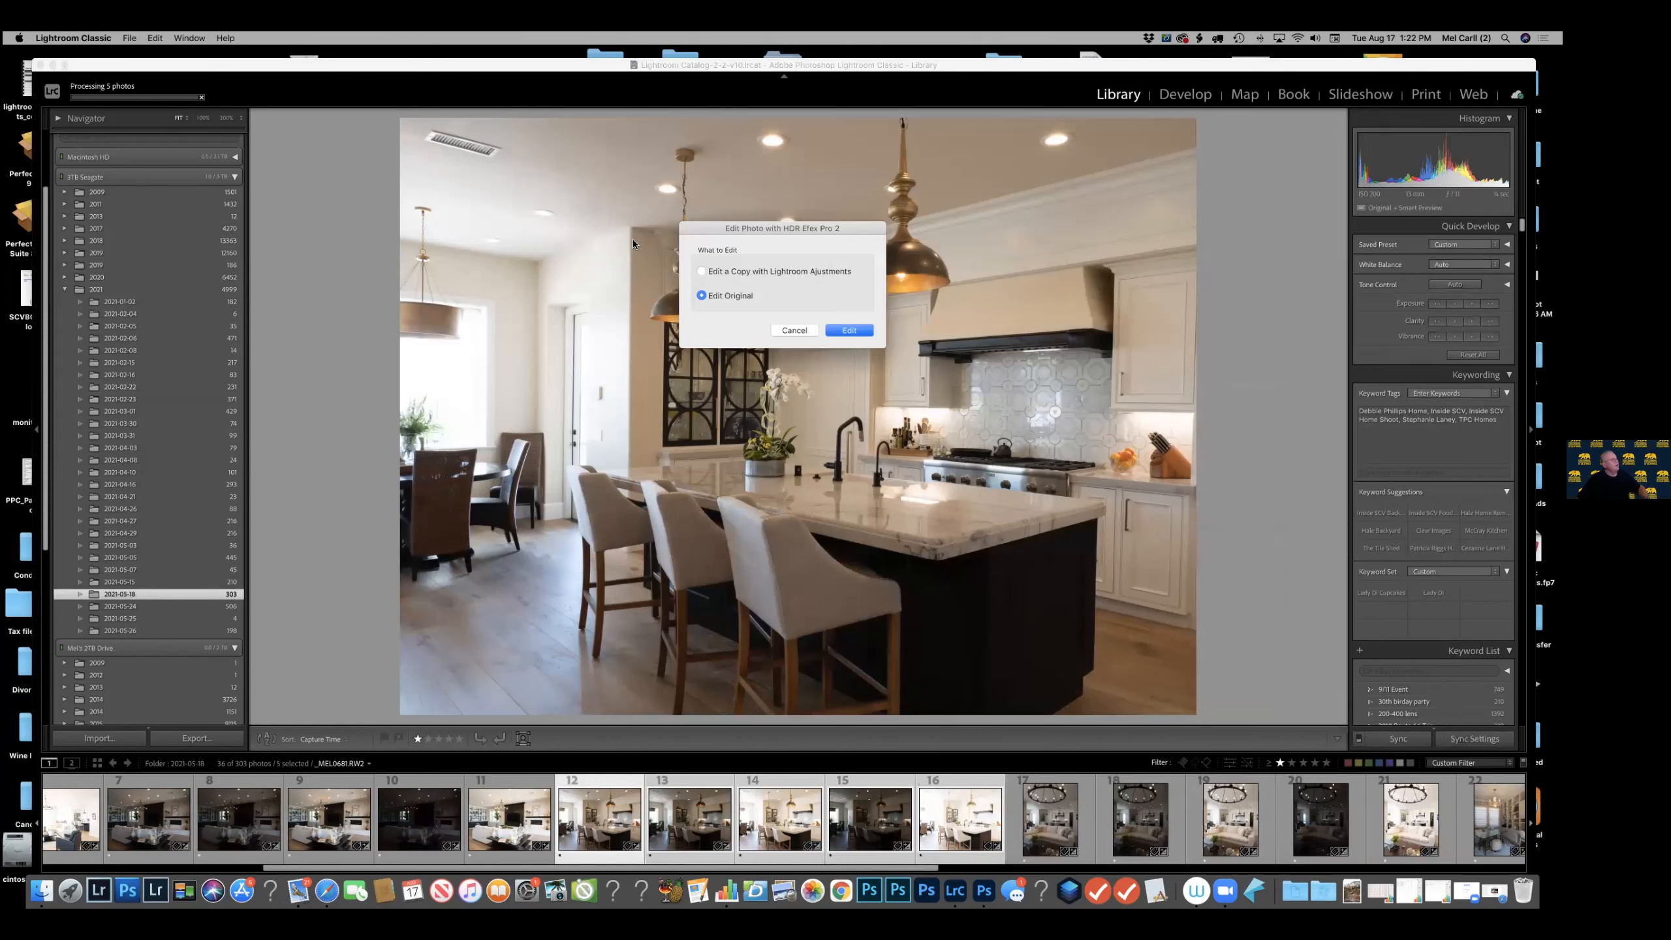
{"action": "left_click", "coordinate": [712, 272]}
{"action": "left_click", "coordinate": [855, 332]}
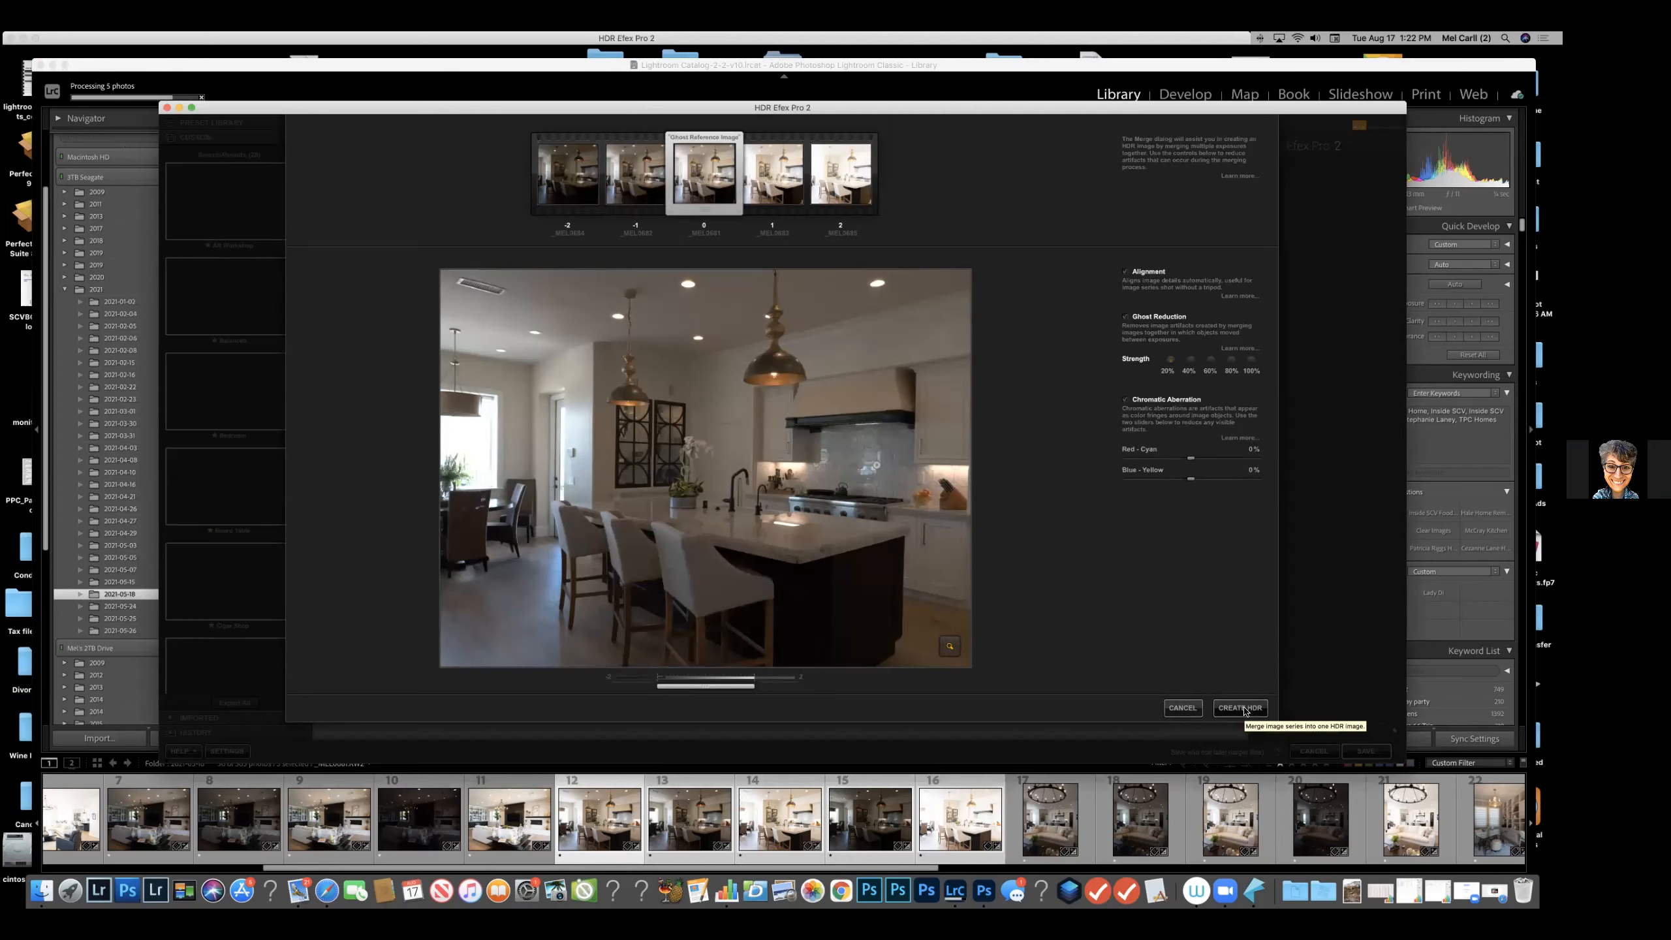
{"action": "left_click", "coordinate": [1240, 707]}
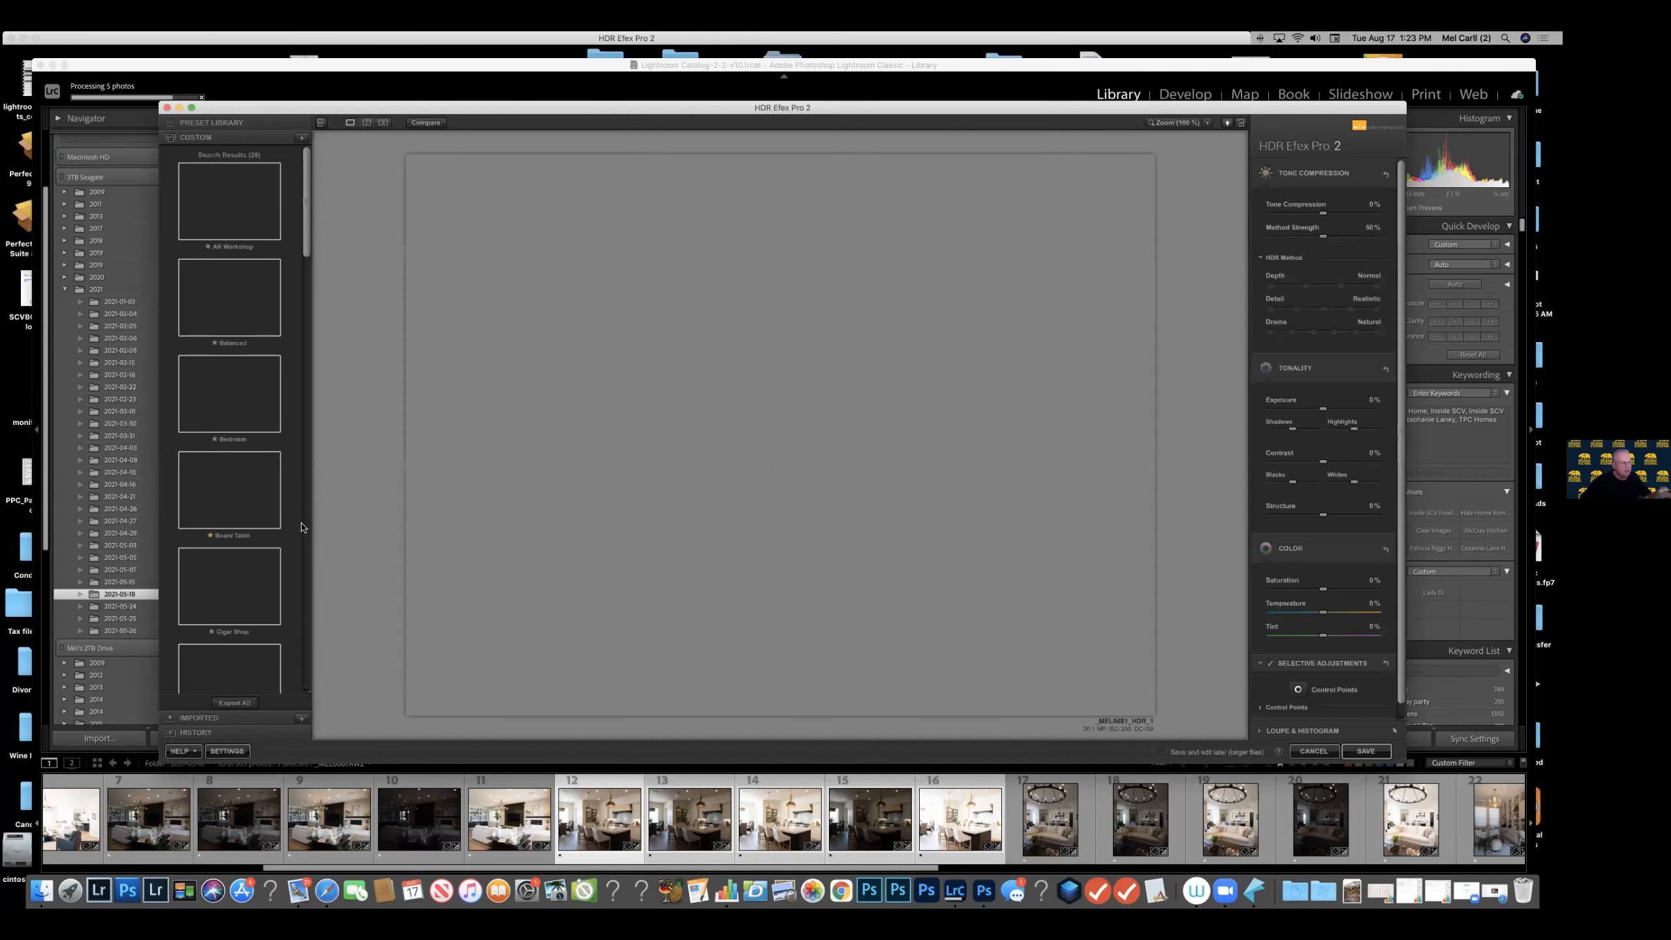
Try the Fall Color, Entryway and Halo Interior presets on the merged kitchen image.
{"action": "mouse_move", "coordinate": [282, 555]}
{"action": "scroll", "coordinate": [272, 523], "scroll_direction": "down", "scroll_amount": 8}
{"action": "scroll", "coordinate": [272, 524], "scroll_direction": "up", "scroll_amount": 8}
{"action": "scroll", "coordinate": [227, 507], "scroll_direction": "down", "scroll_amount": 6}
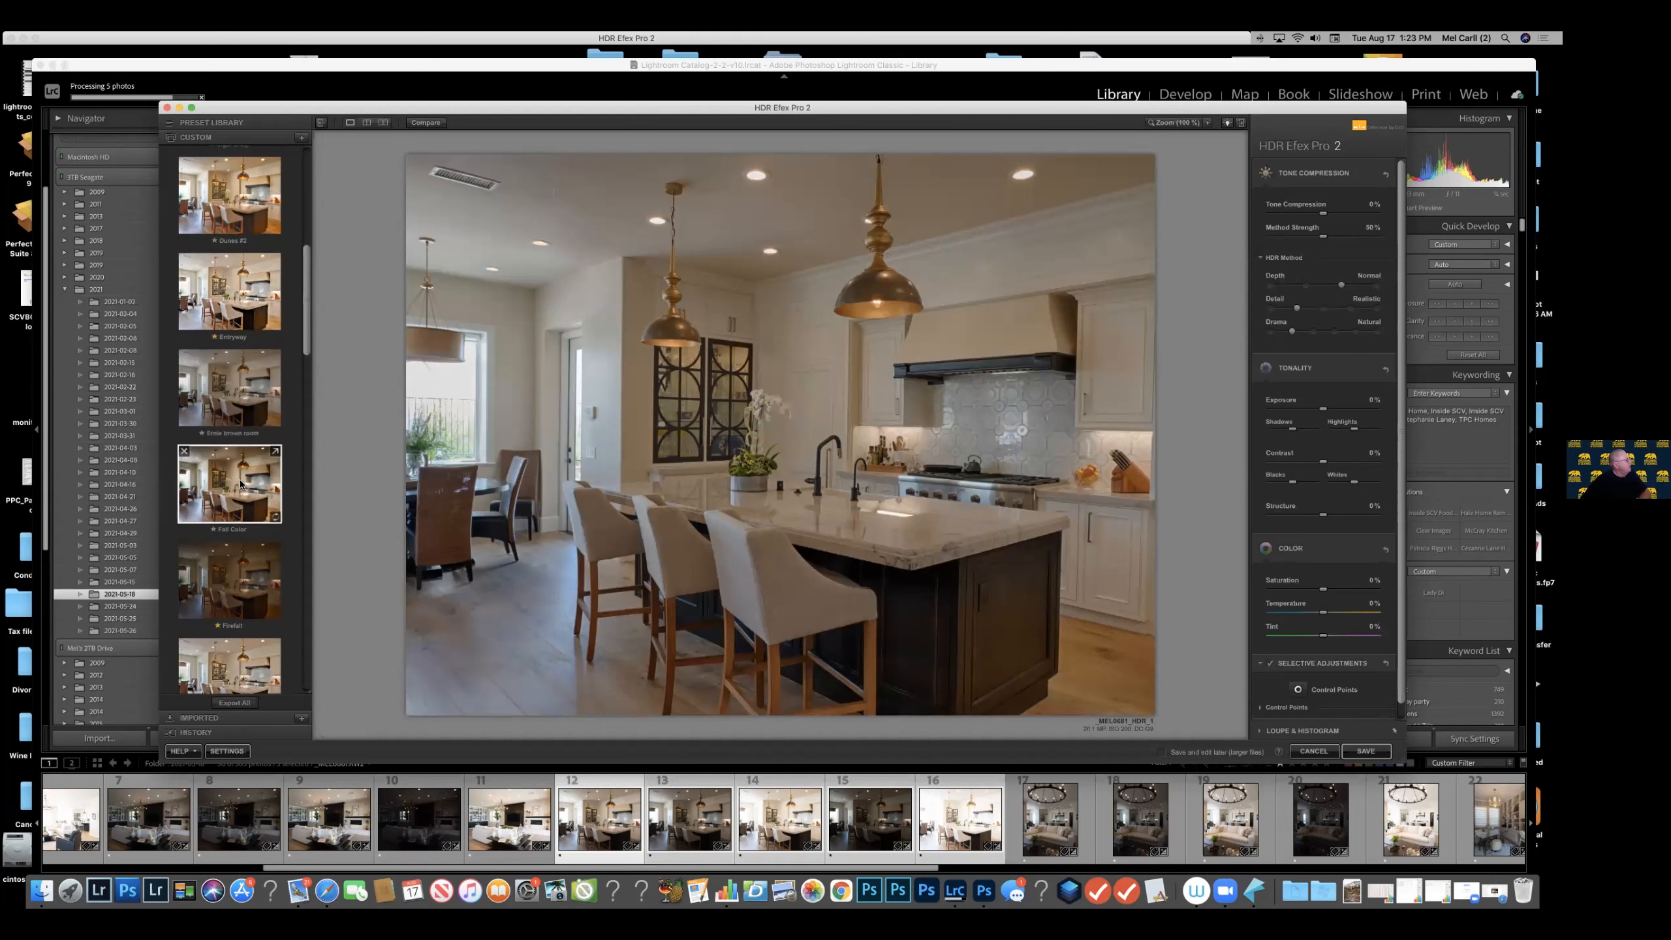
{"action": "left_click", "coordinate": [241, 484]}
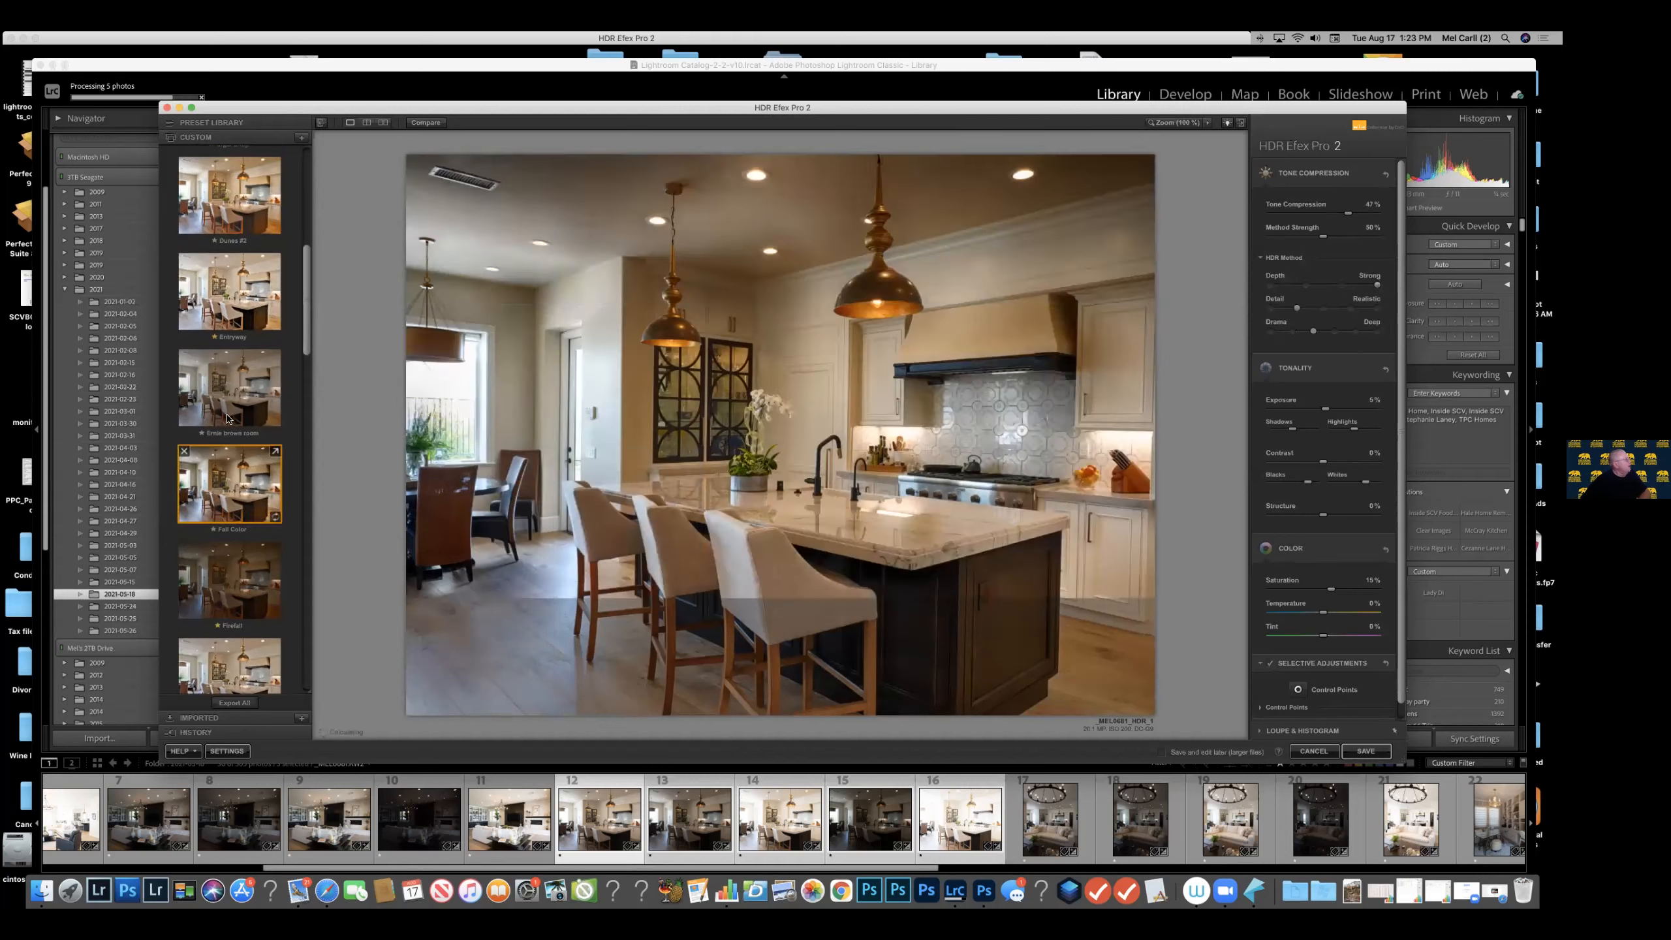
{"action": "left_click", "coordinate": [250, 299]}
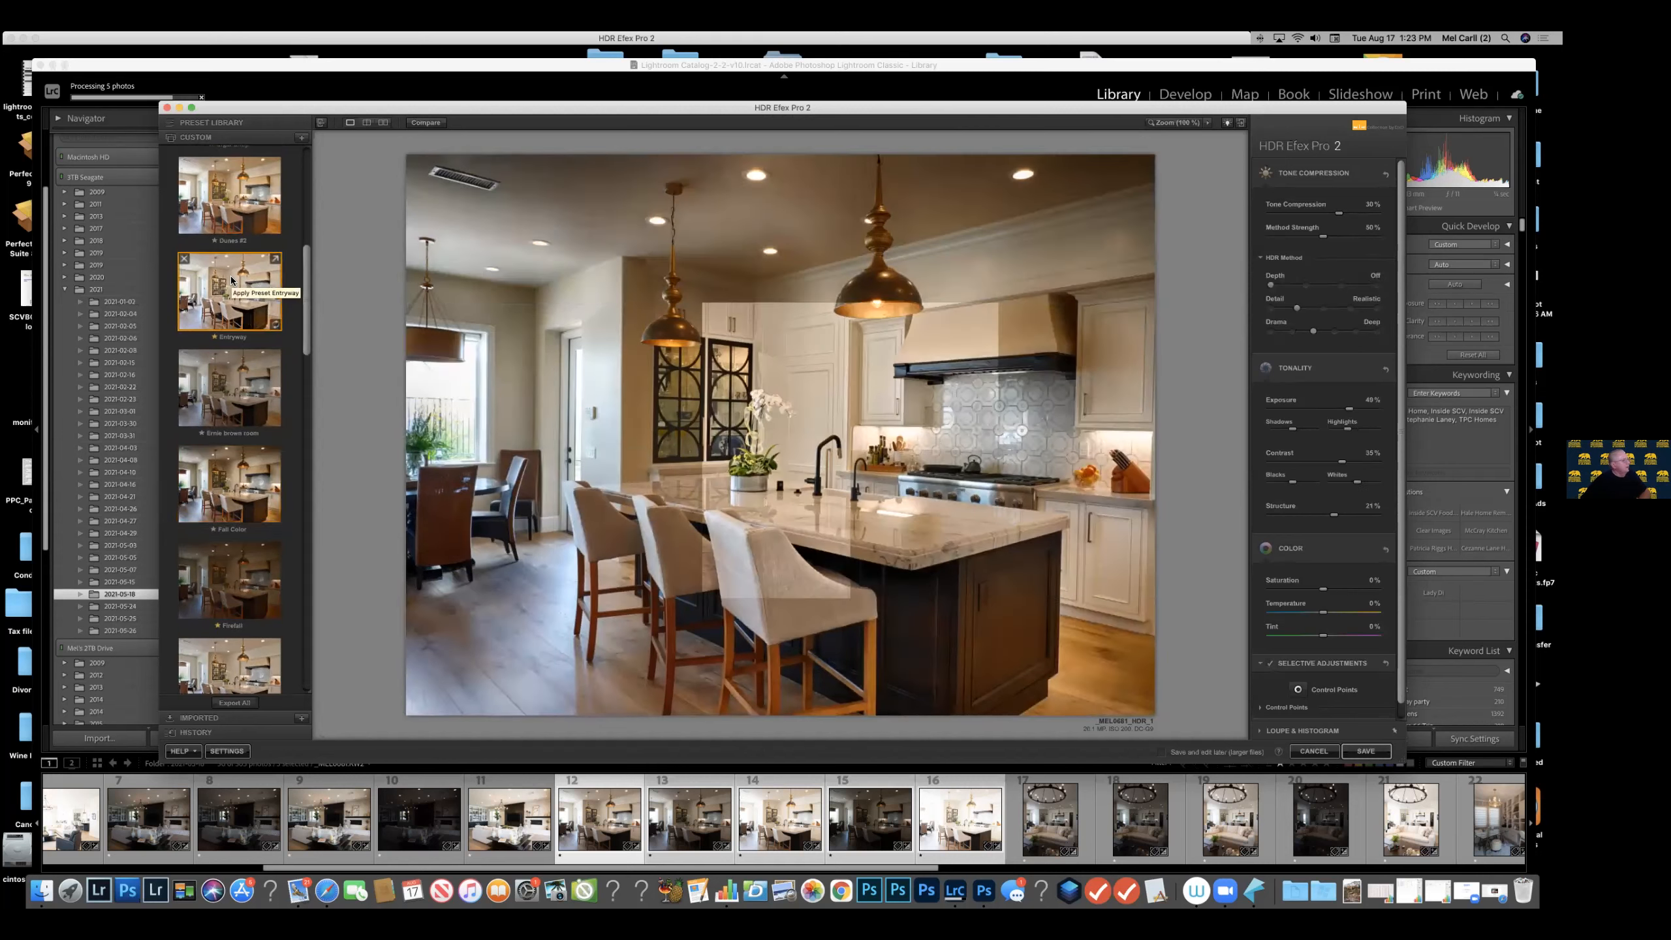
{"action": "scroll", "coordinate": [221, 300], "scroll_direction": "down", "scroll_amount": 10}
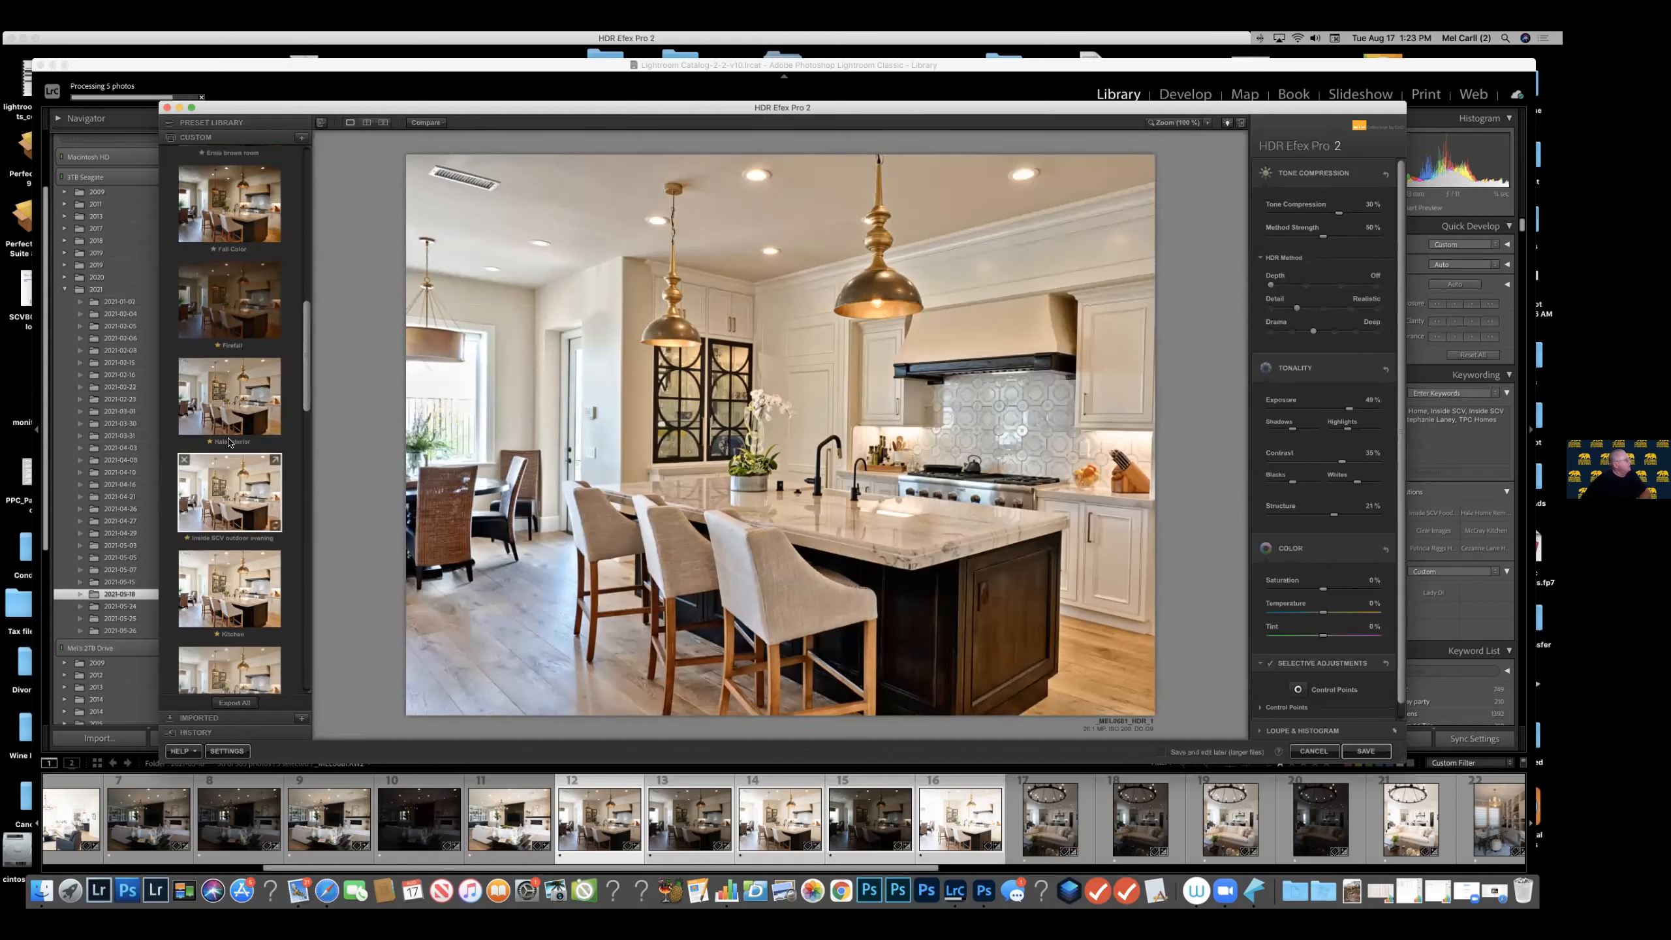
{"action": "left_click", "coordinate": [225, 423]}
Reapply the Entryway preset to the kitchen HDR image.
{"action": "scroll", "coordinate": [255, 354], "scroll_direction": "up", "scroll_amount": 4}
{"action": "scroll", "coordinate": [254, 354], "scroll_direction": "up", "scroll_amount": 3}
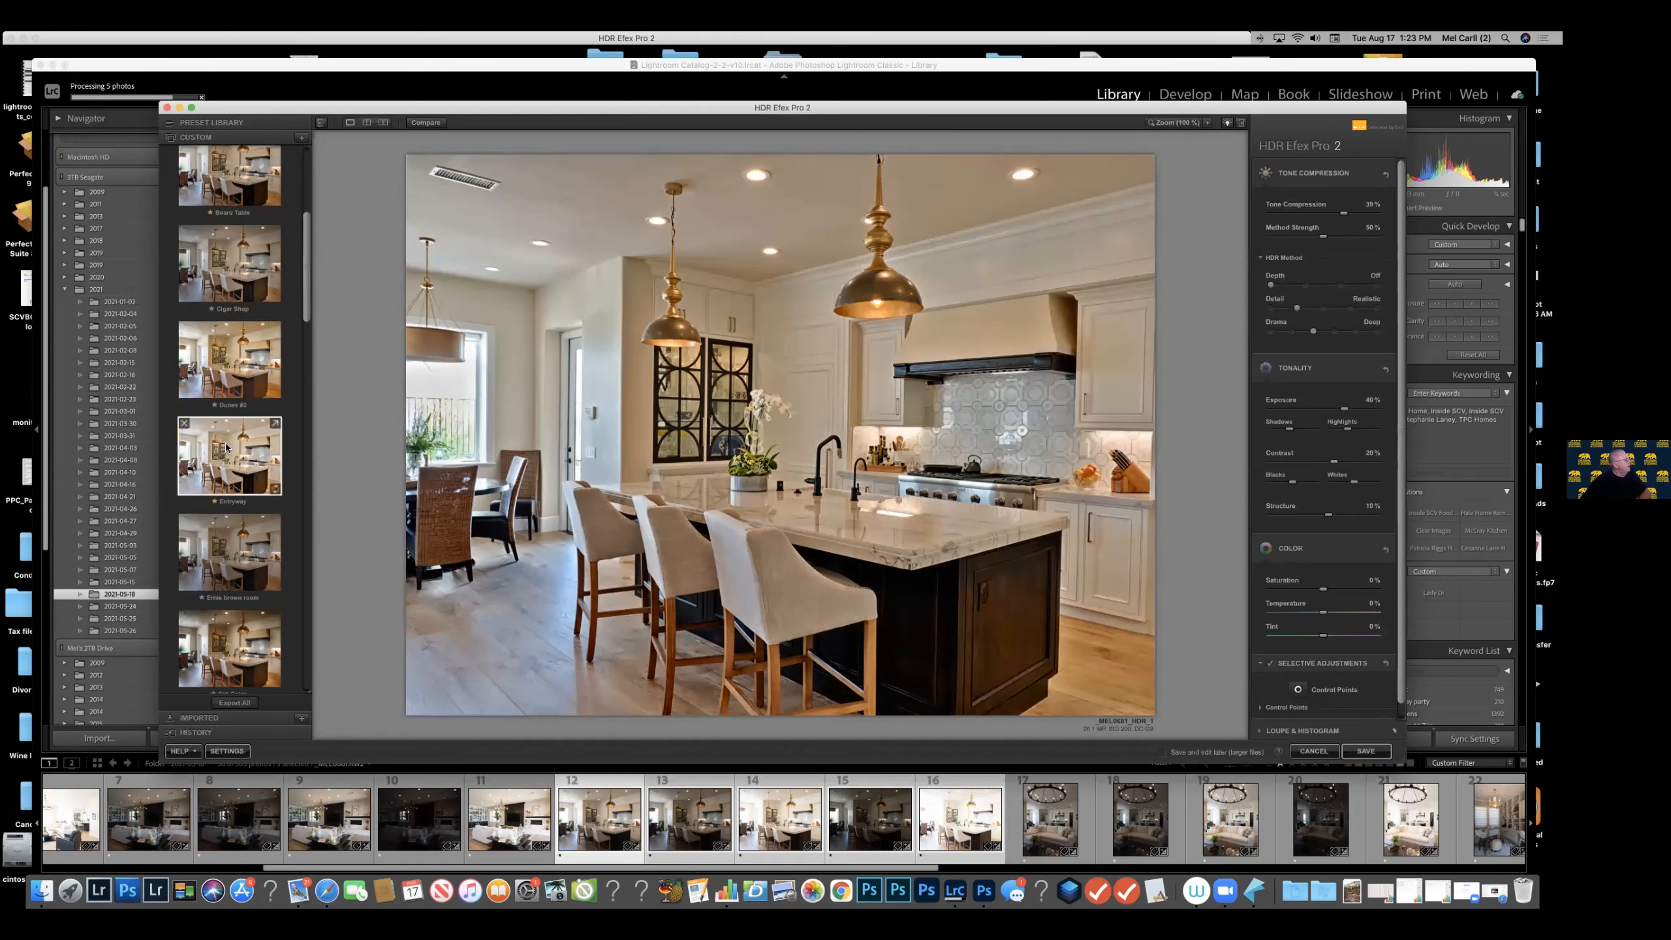
{"action": "left_click", "coordinate": [232, 448]}
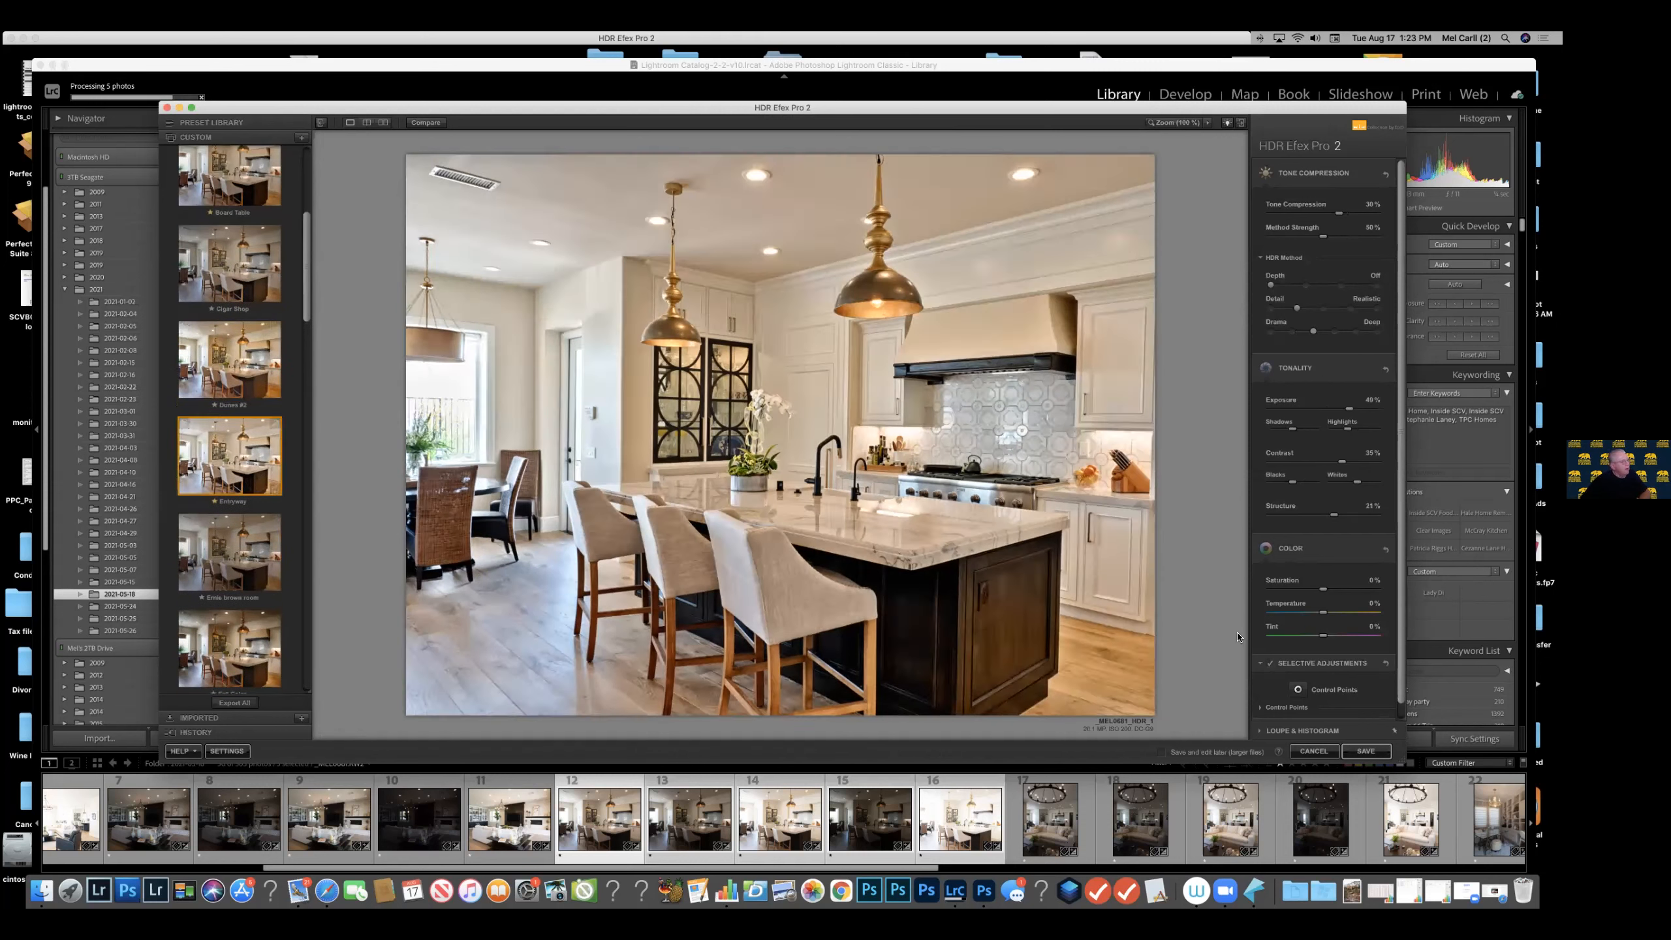
Save the kitchen HDR image back to Lightroom Classic and open it in the Develop module.
{"action": "left_click", "coordinate": [1363, 751]}
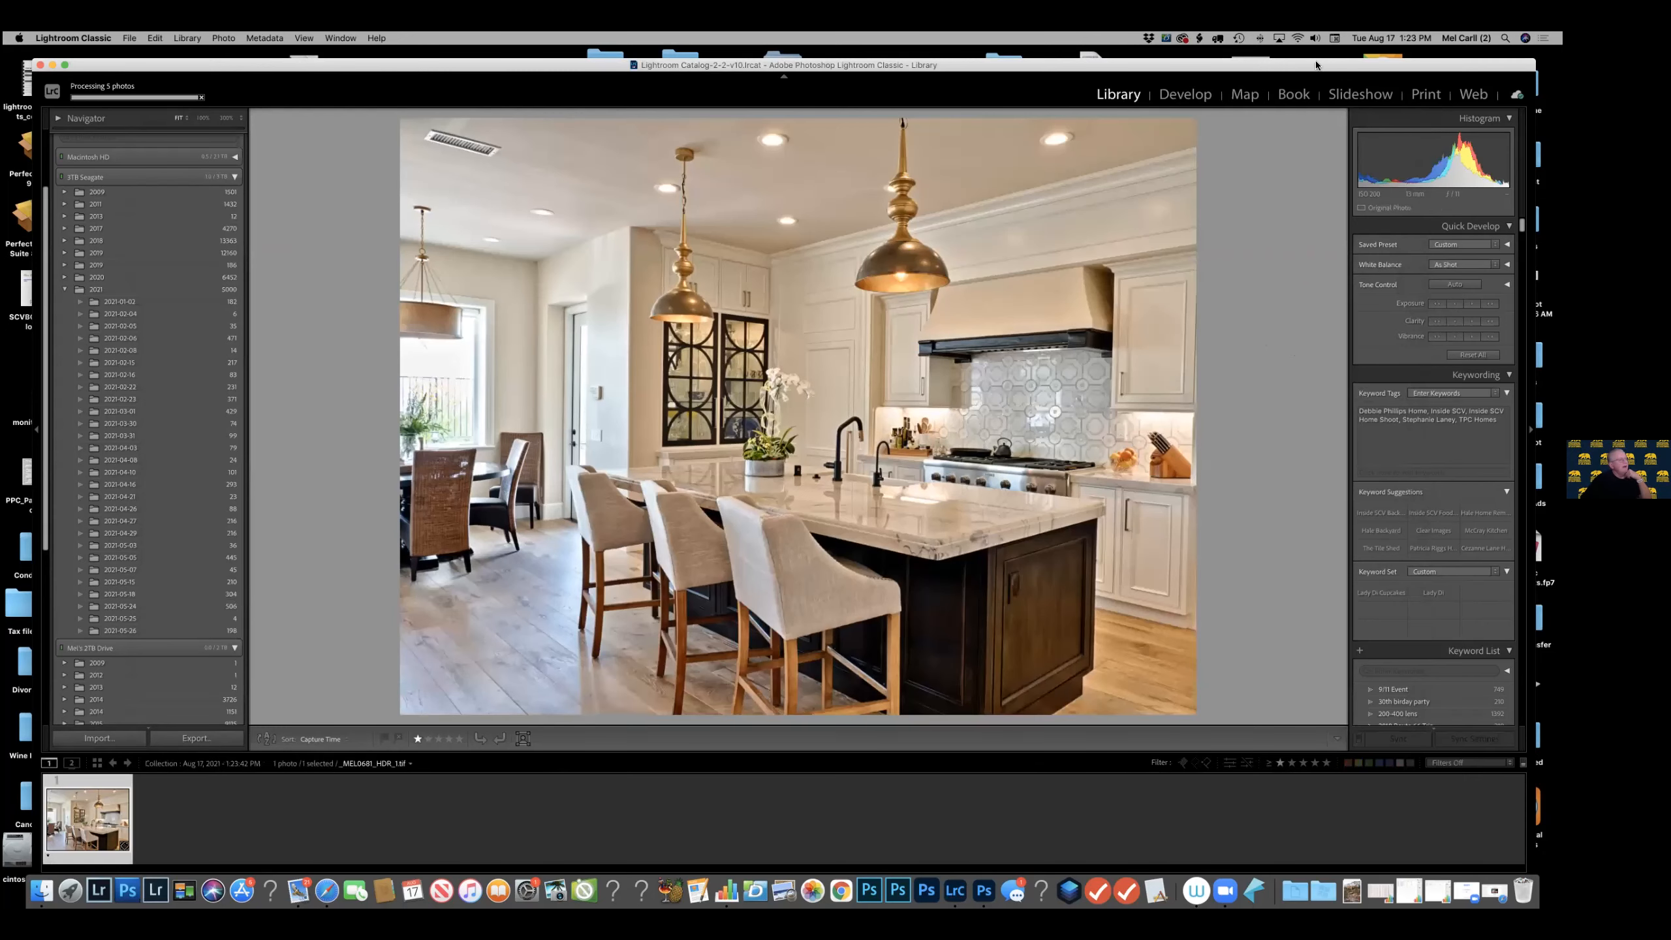
{"action": "left_click", "coordinate": [1184, 94]}
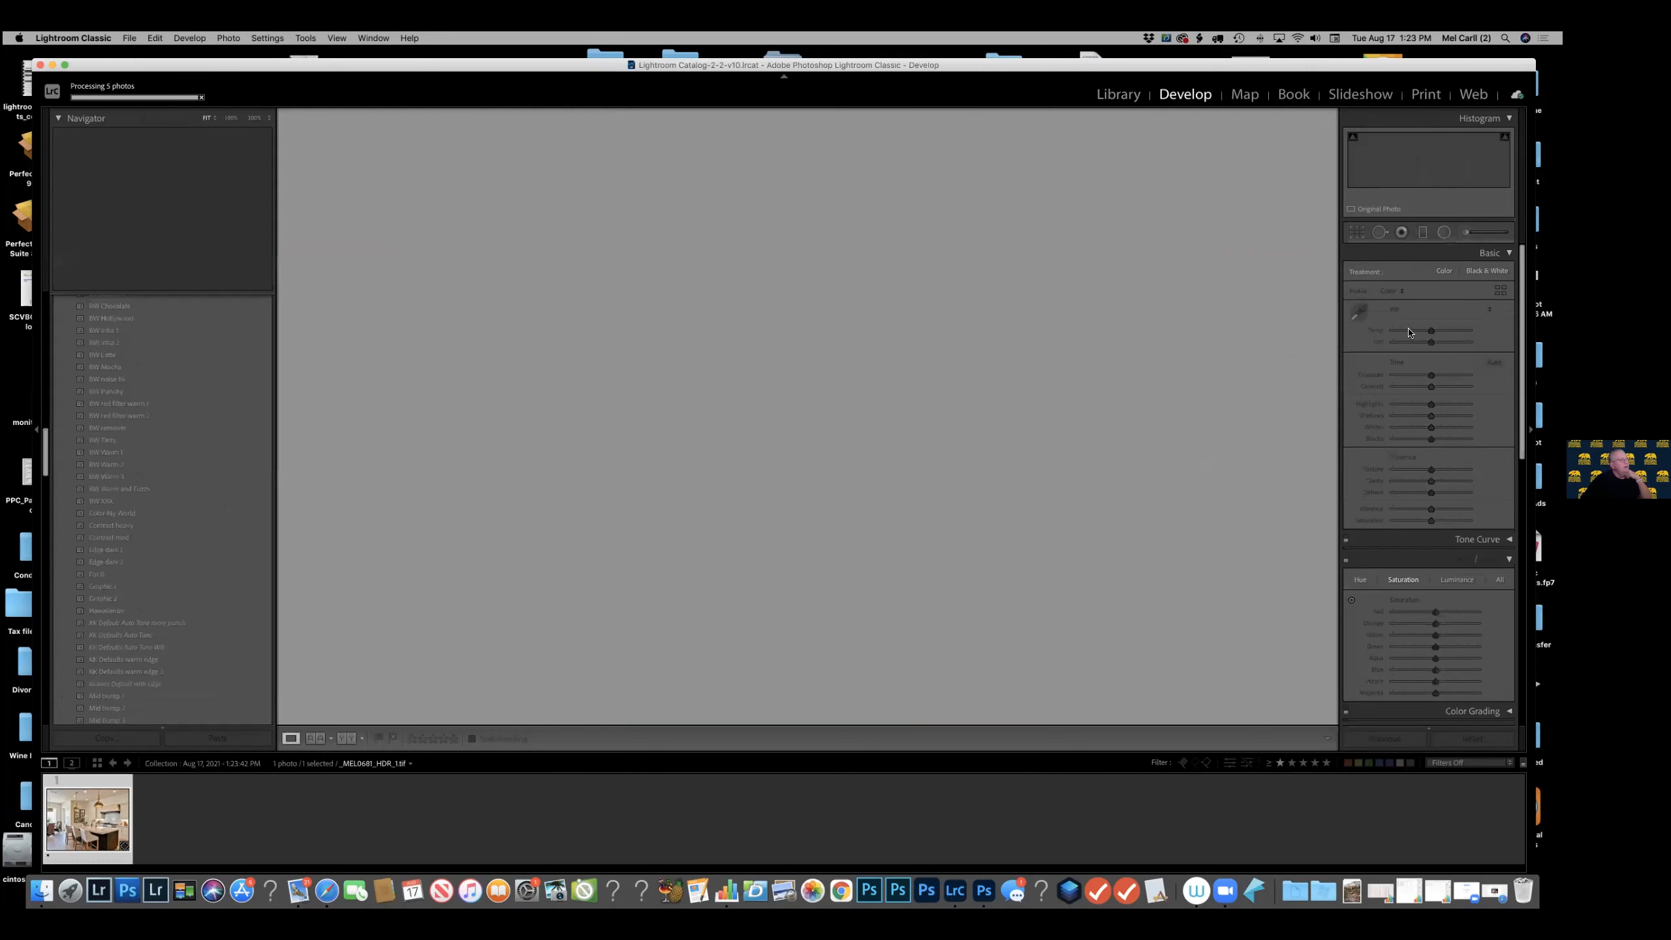
{"action": "left_click", "coordinate": [1355, 233]}
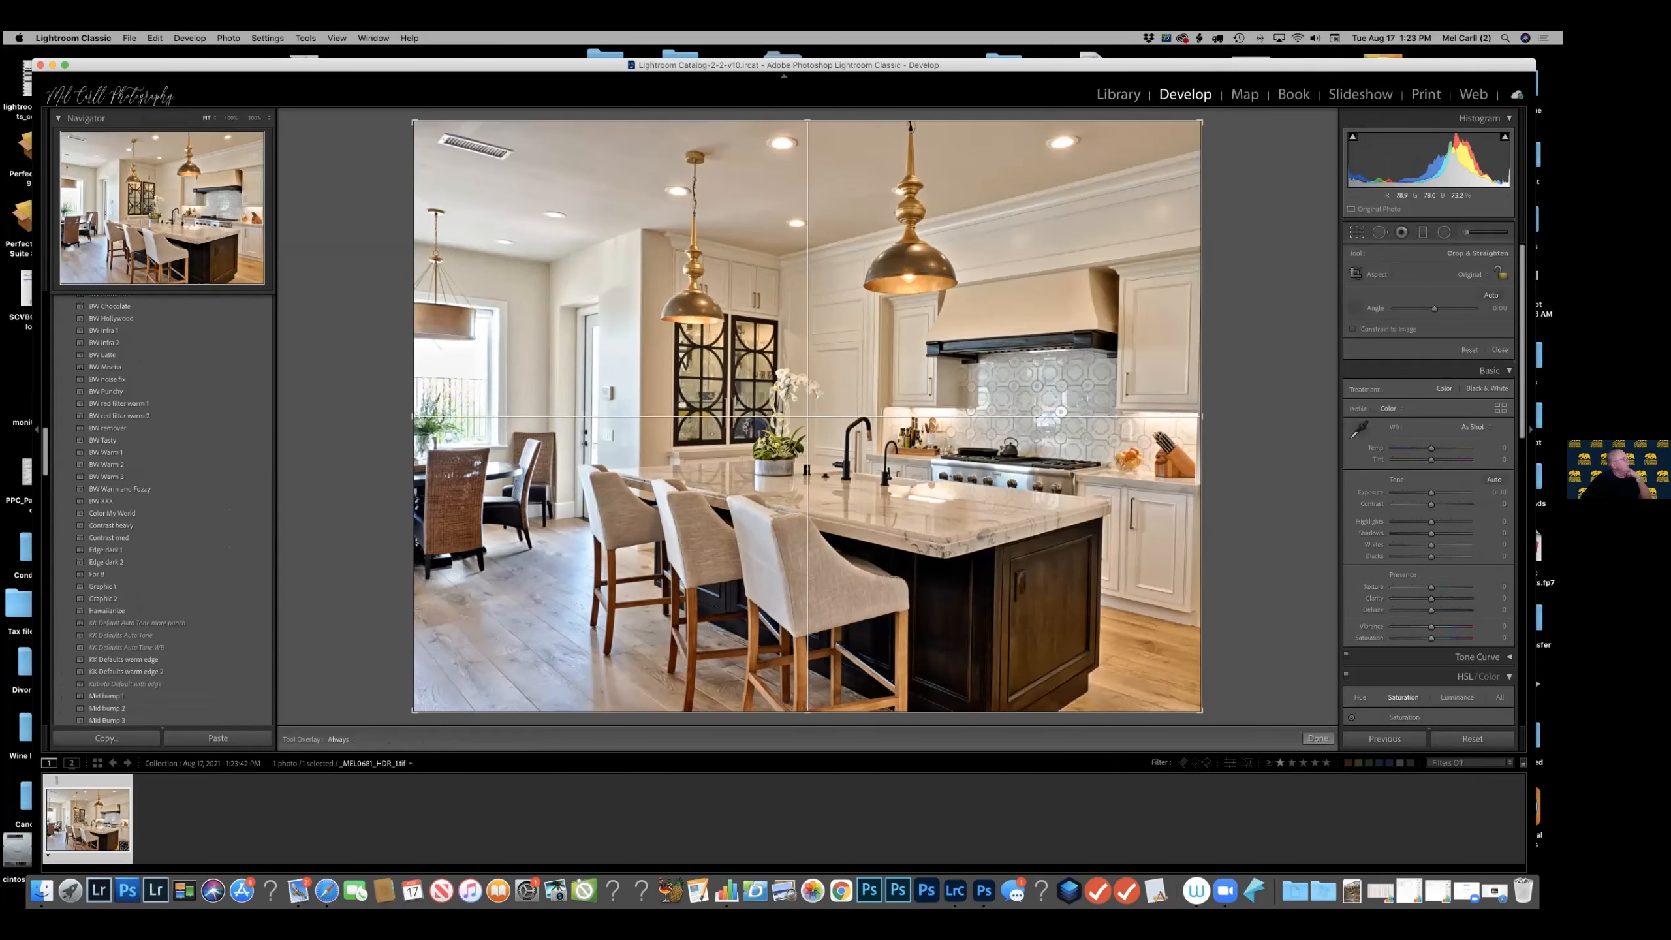
{"action": "left_click_drag", "start_coordinate": [498, 299], "coordinate": [505, 299]}
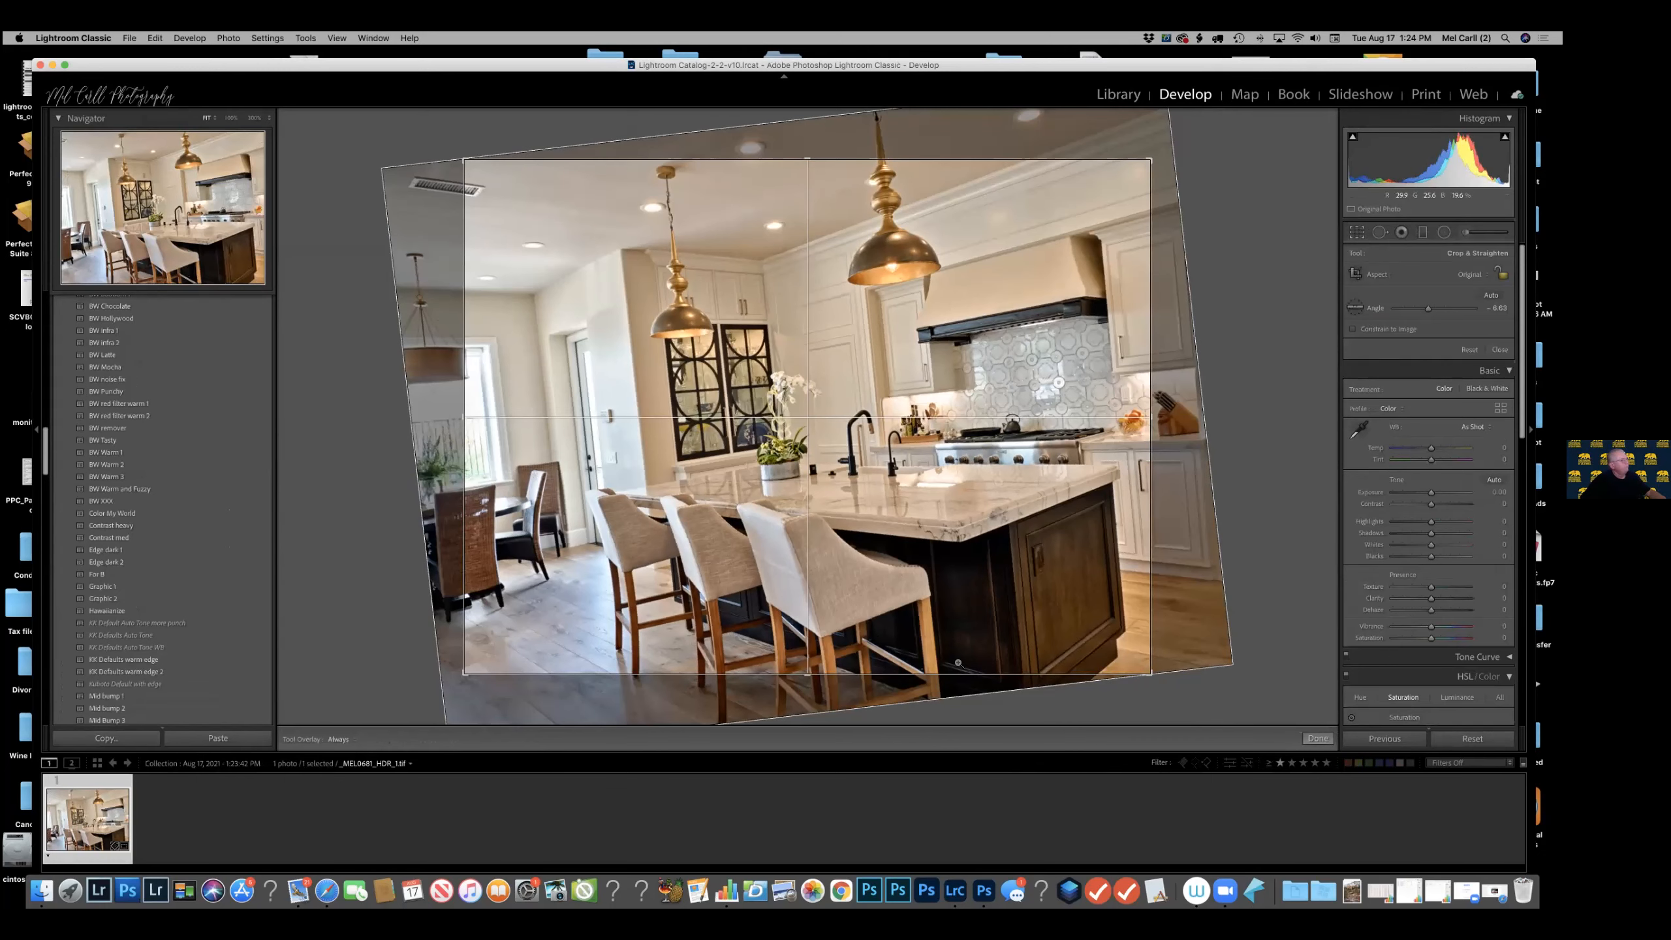
{"action": "key", "text": "Return"}
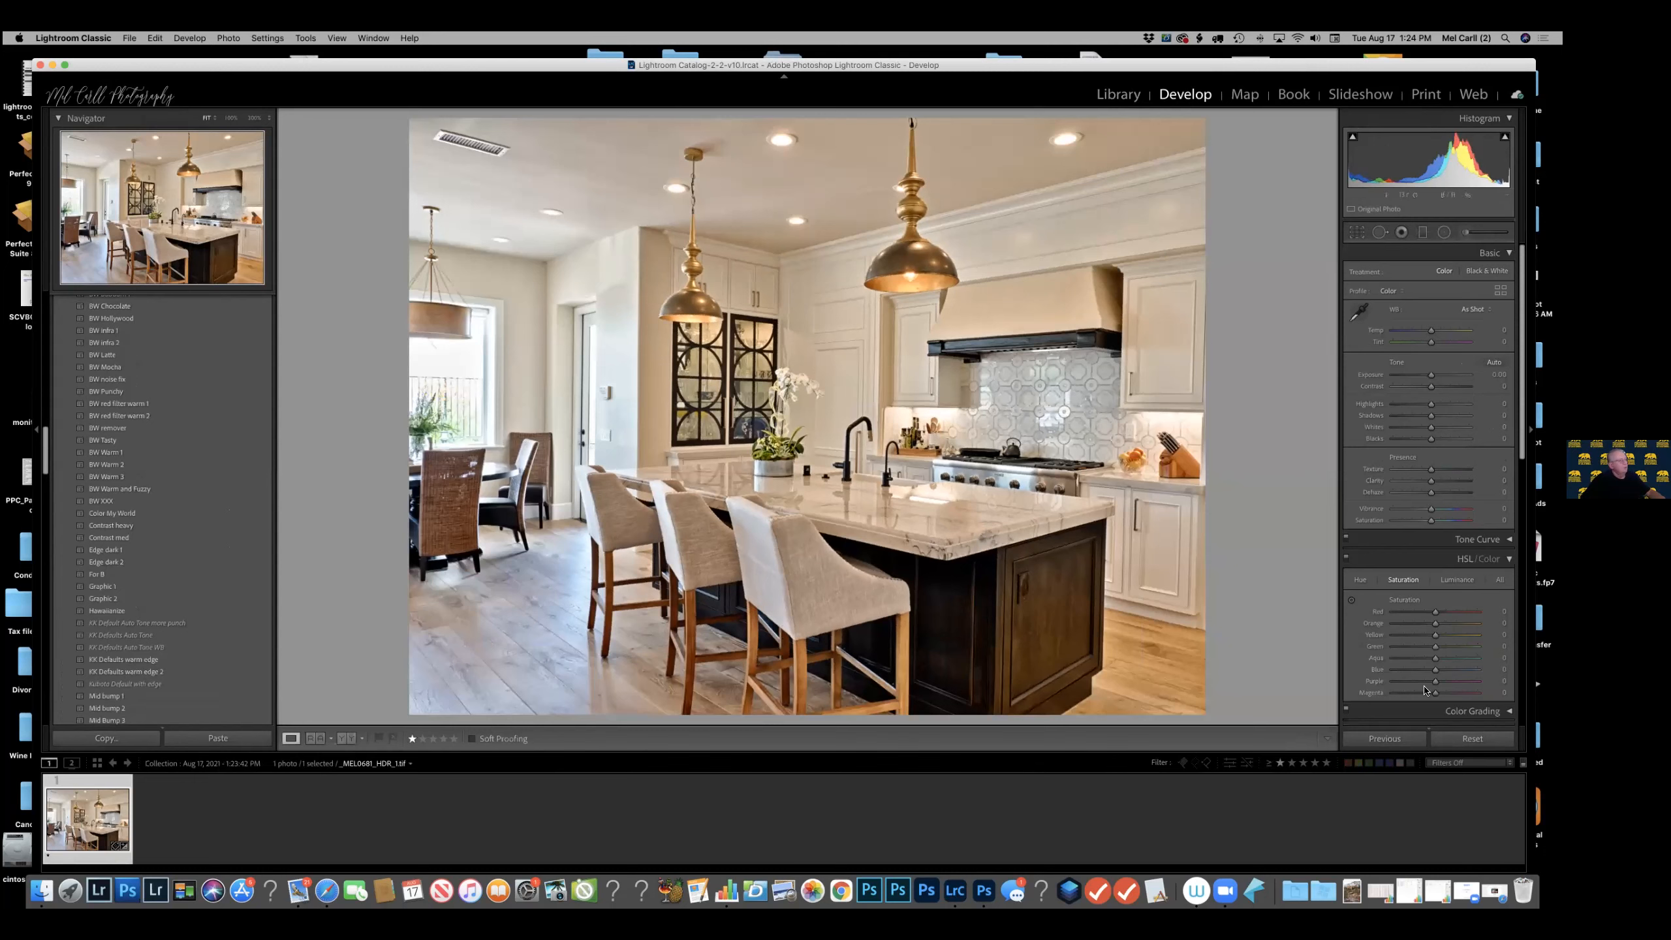
Straighten the kitchen image's perspective with the Auto Upright transform.
{"action": "scroll", "coordinate": [1419, 515], "scroll_direction": "down", "scroll_amount": 1}
{"action": "scroll", "coordinate": [1419, 515], "scroll_direction": "down", "scroll_amount": 10}
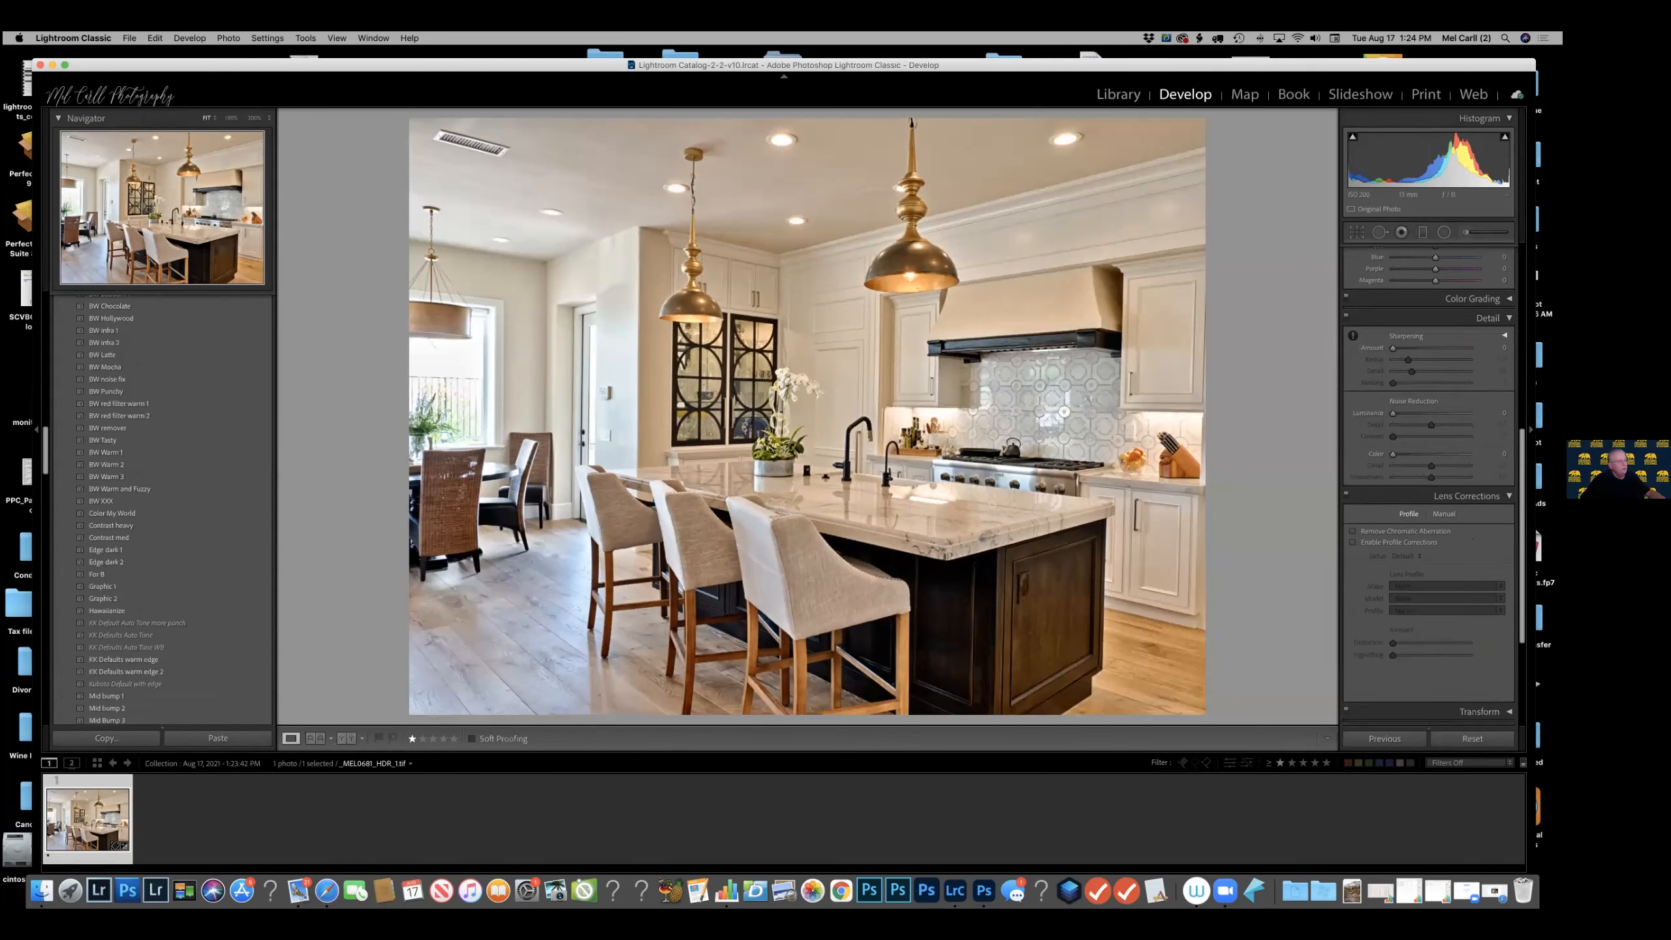
{"action": "left_click", "coordinate": [1444, 513]}
{"action": "scroll", "coordinate": [1444, 513], "scroll_direction": "down", "scroll_amount": 4}
{"action": "left_click", "coordinate": [1479, 625]}
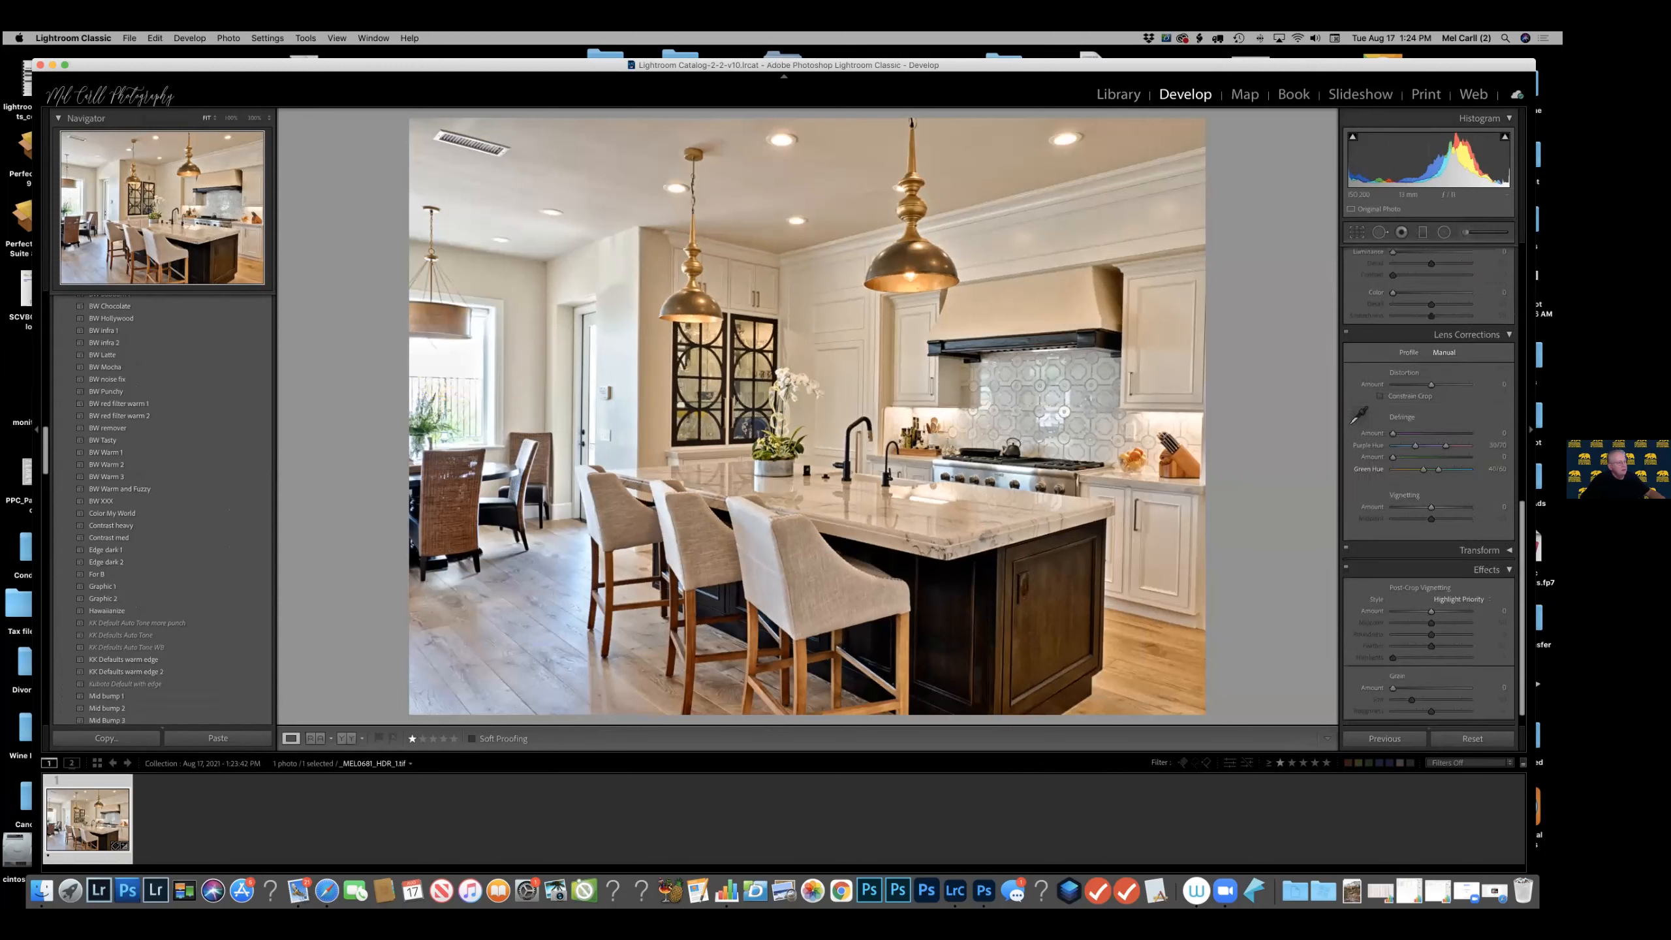
{"action": "scroll", "coordinate": [1434, 521], "scroll_direction": "down", "scroll_amount": 4}
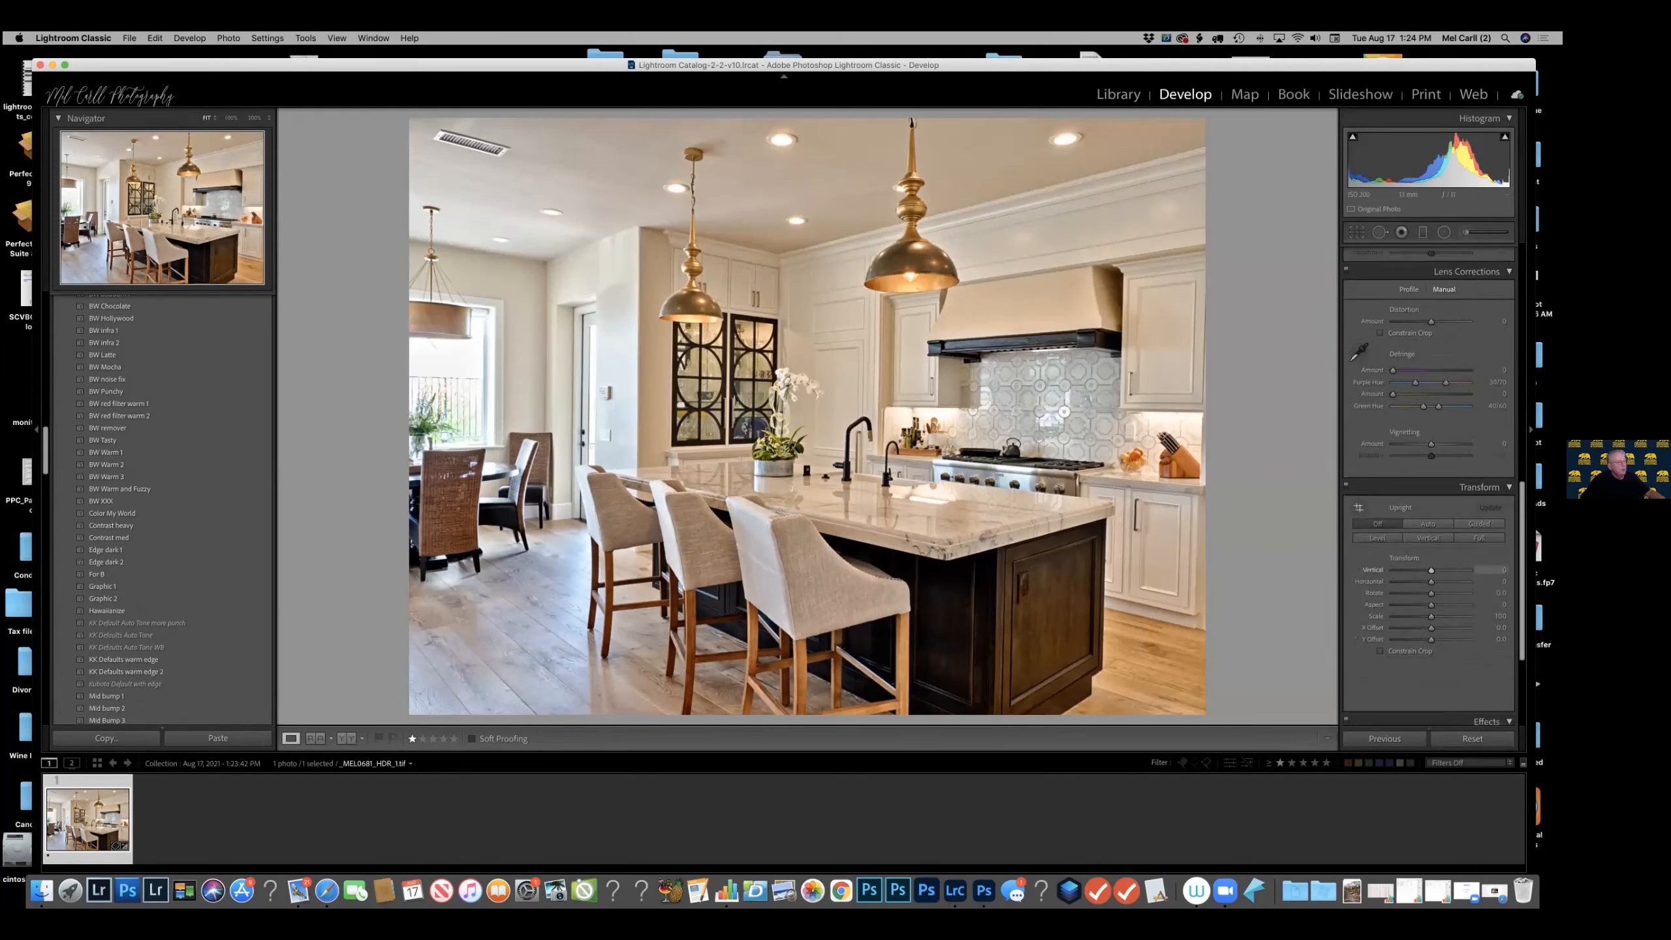
{"action": "left_click", "coordinate": [1433, 515]}
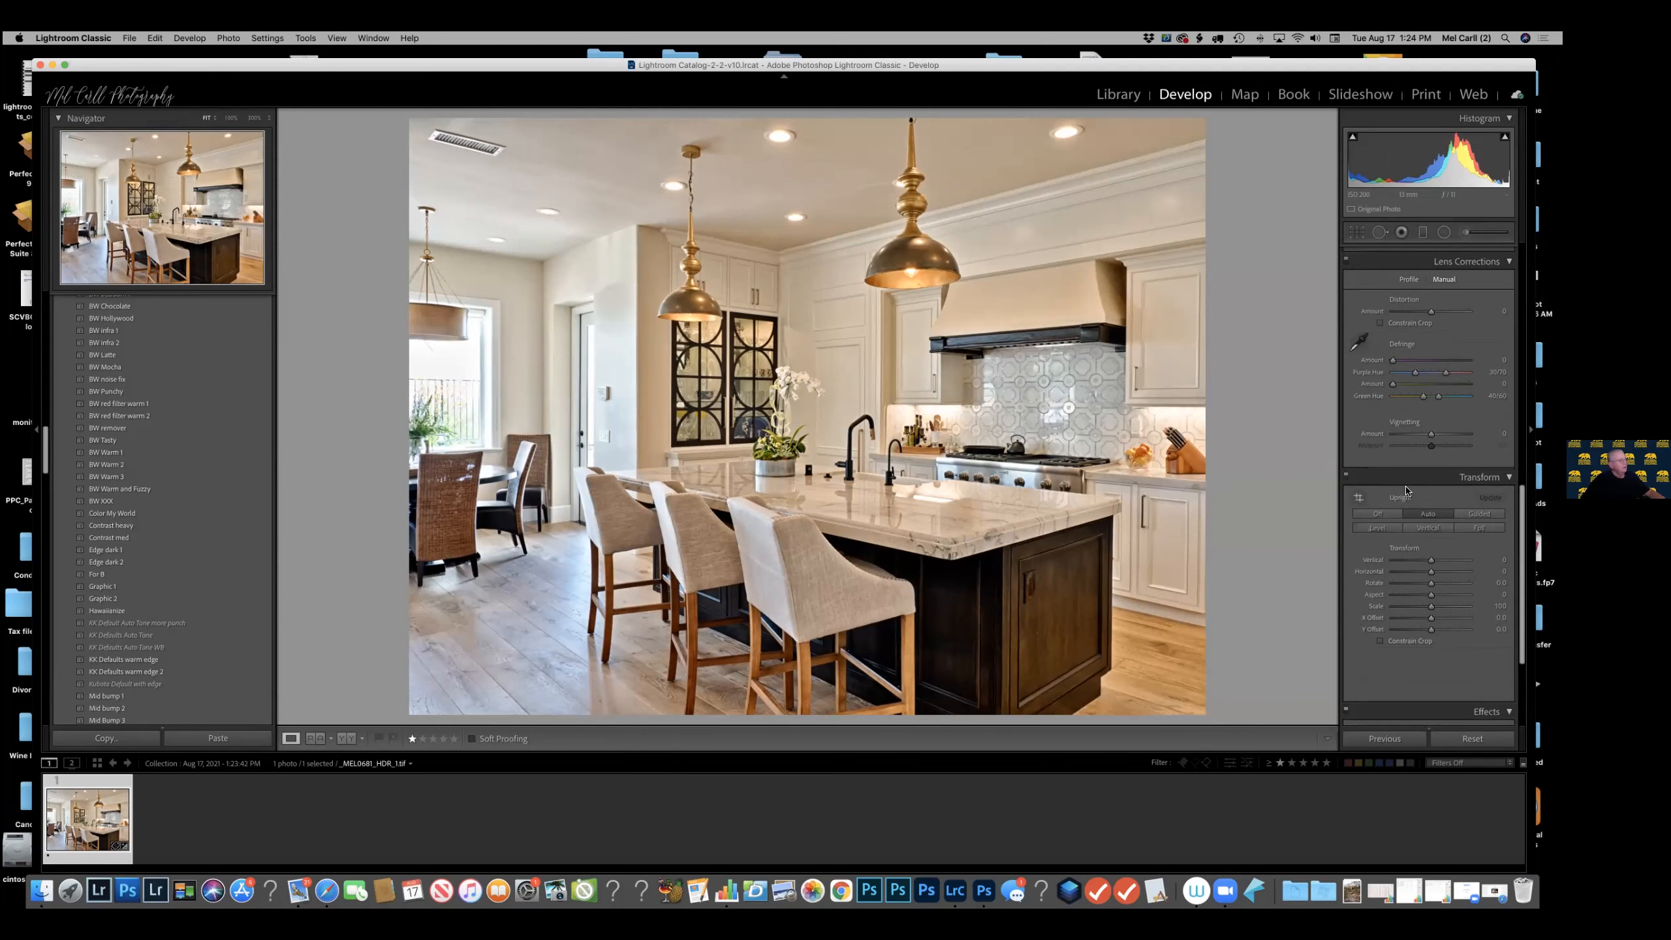
Set the kitchen image's Shadows to +47, Highlights to about -53 and Exposure to -0.10, and cool its Temp slightly.
{"action": "scroll", "coordinate": [1406, 490], "scroll_direction": "up", "scroll_amount": 10}
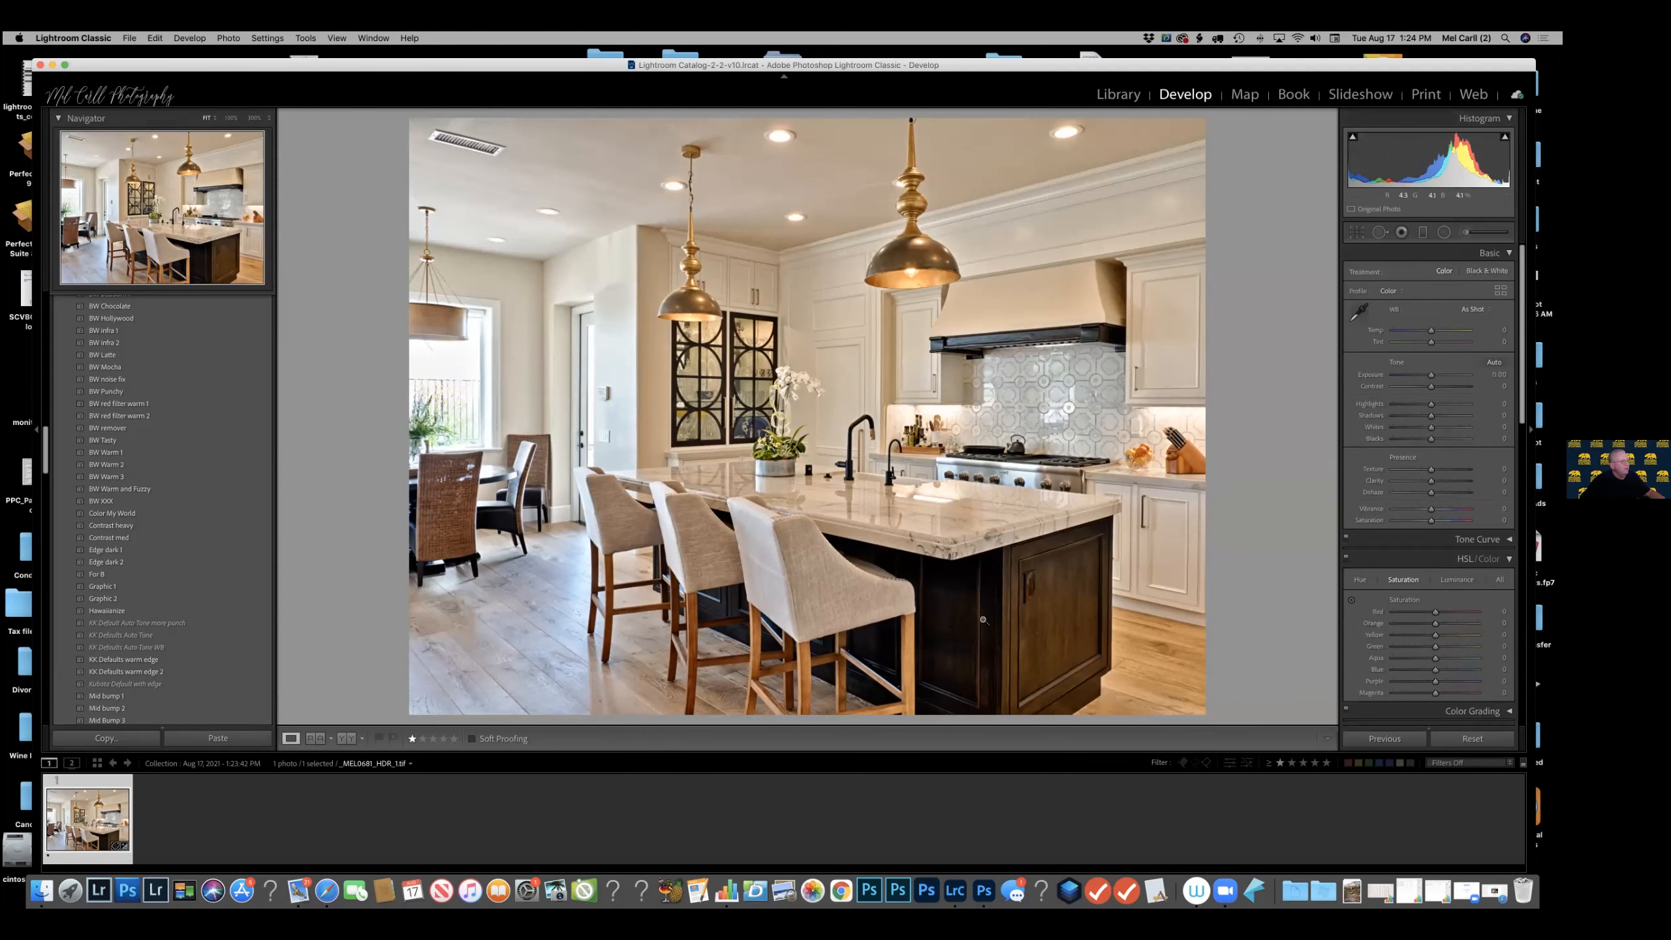
{"action": "mouse_move", "coordinate": [1431, 415]}
{"action": "left_mouse_down"}
{"action": "mouse_move", "coordinate": [1449, 415]}
{"action": "mouse_move", "coordinate": [1408, 406]}
{"action": "left_mouse_up"}
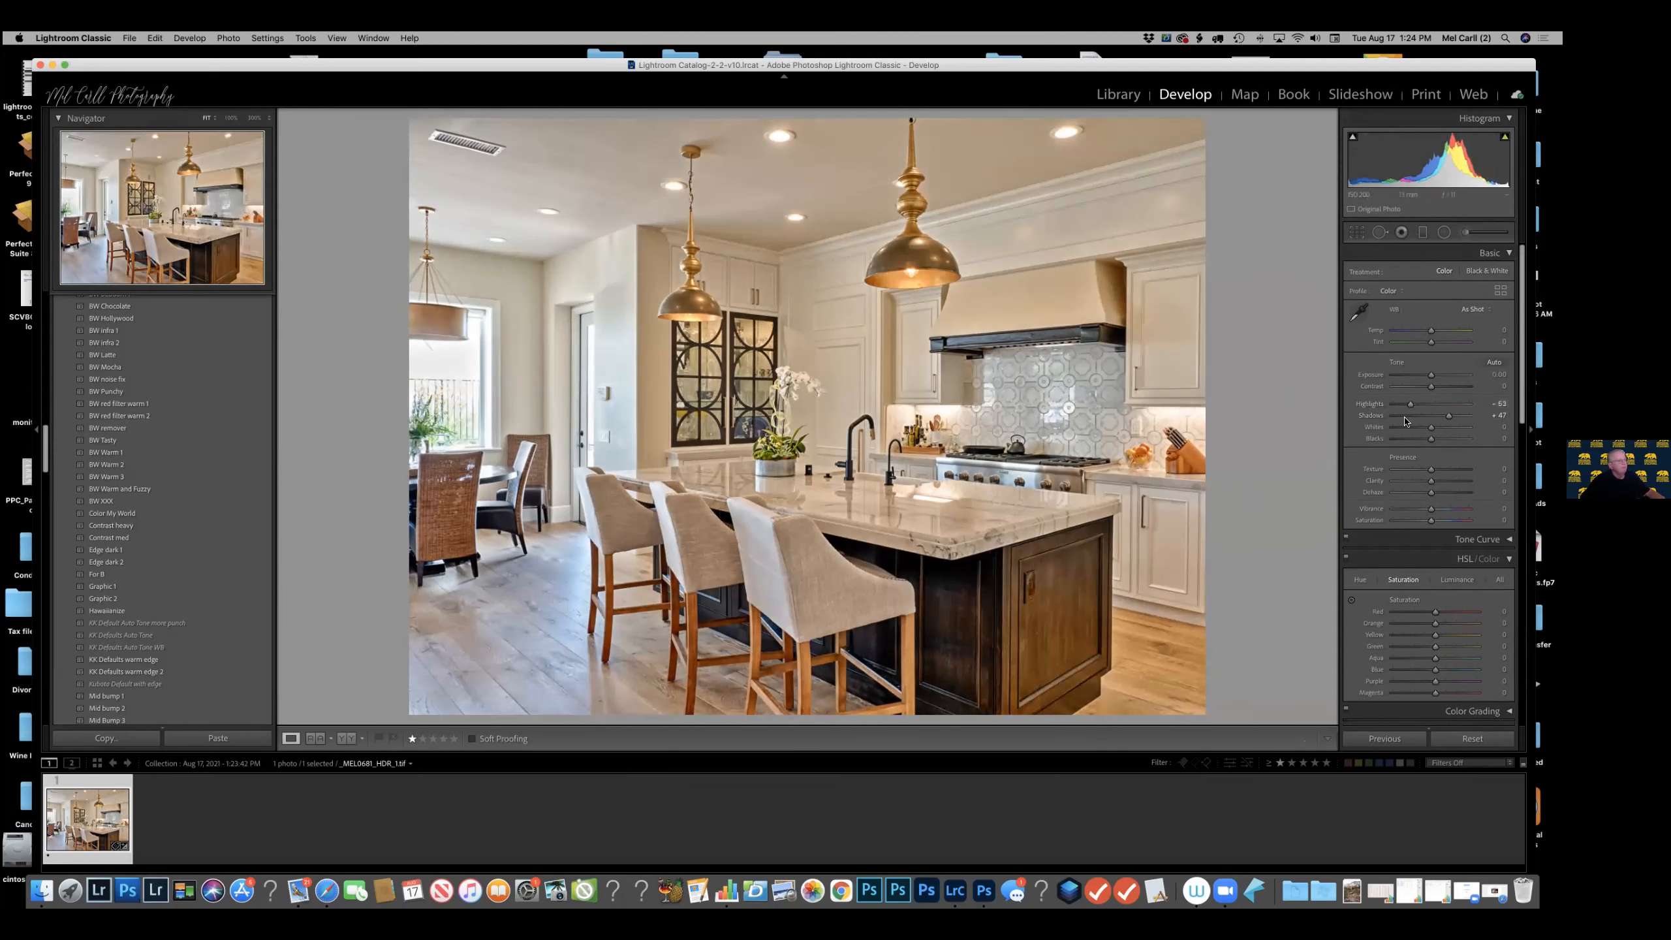
{"action": "left_click", "coordinate": [1429, 377]}
{"action": "left_click", "coordinate": [1427, 329]}
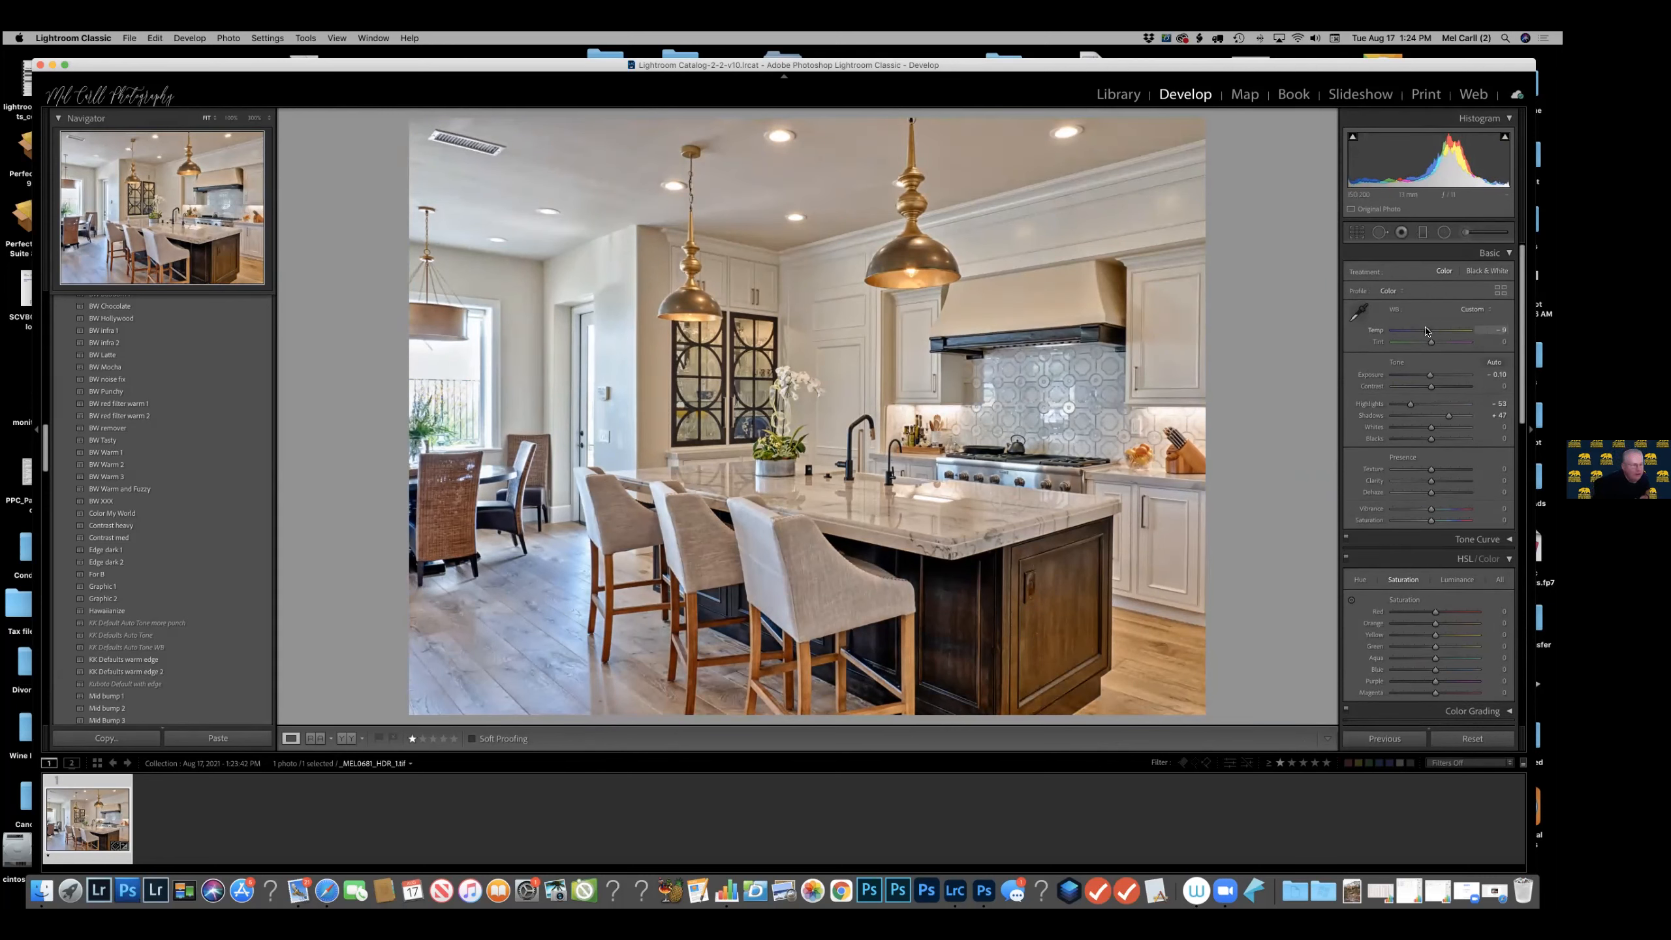
Go back to the 2021-05-18 folder in the Library and show only its one-star photos.
{"action": "left_click", "coordinate": [1110, 98]}
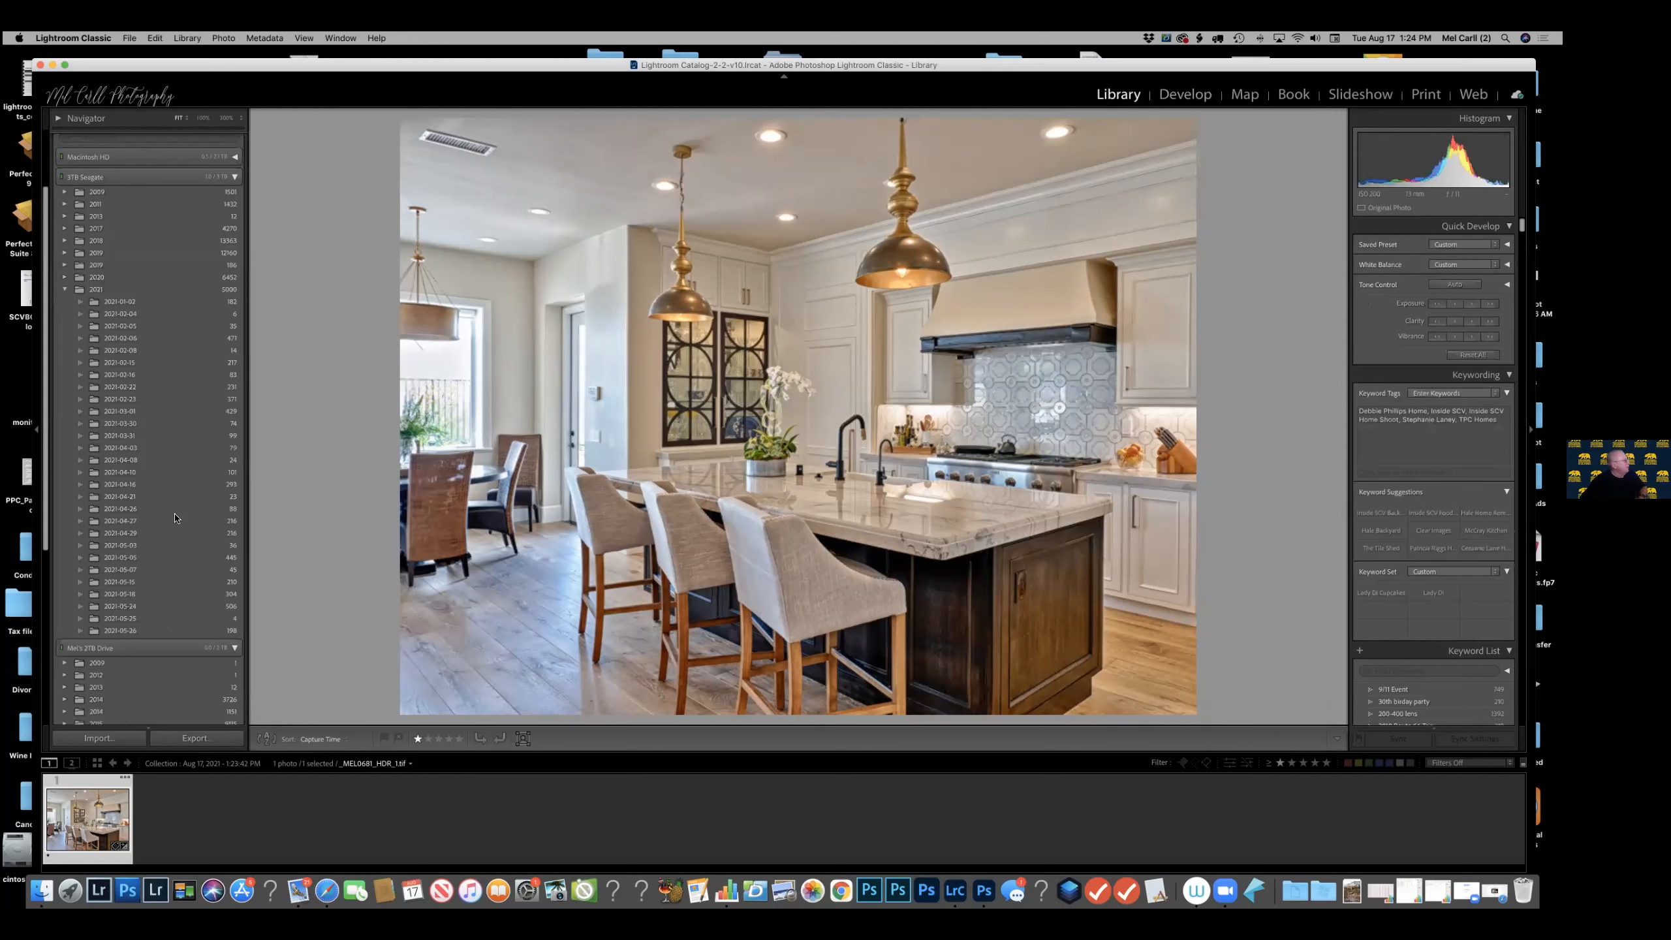
{"action": "left_click", "coordinate": [139, 595]}
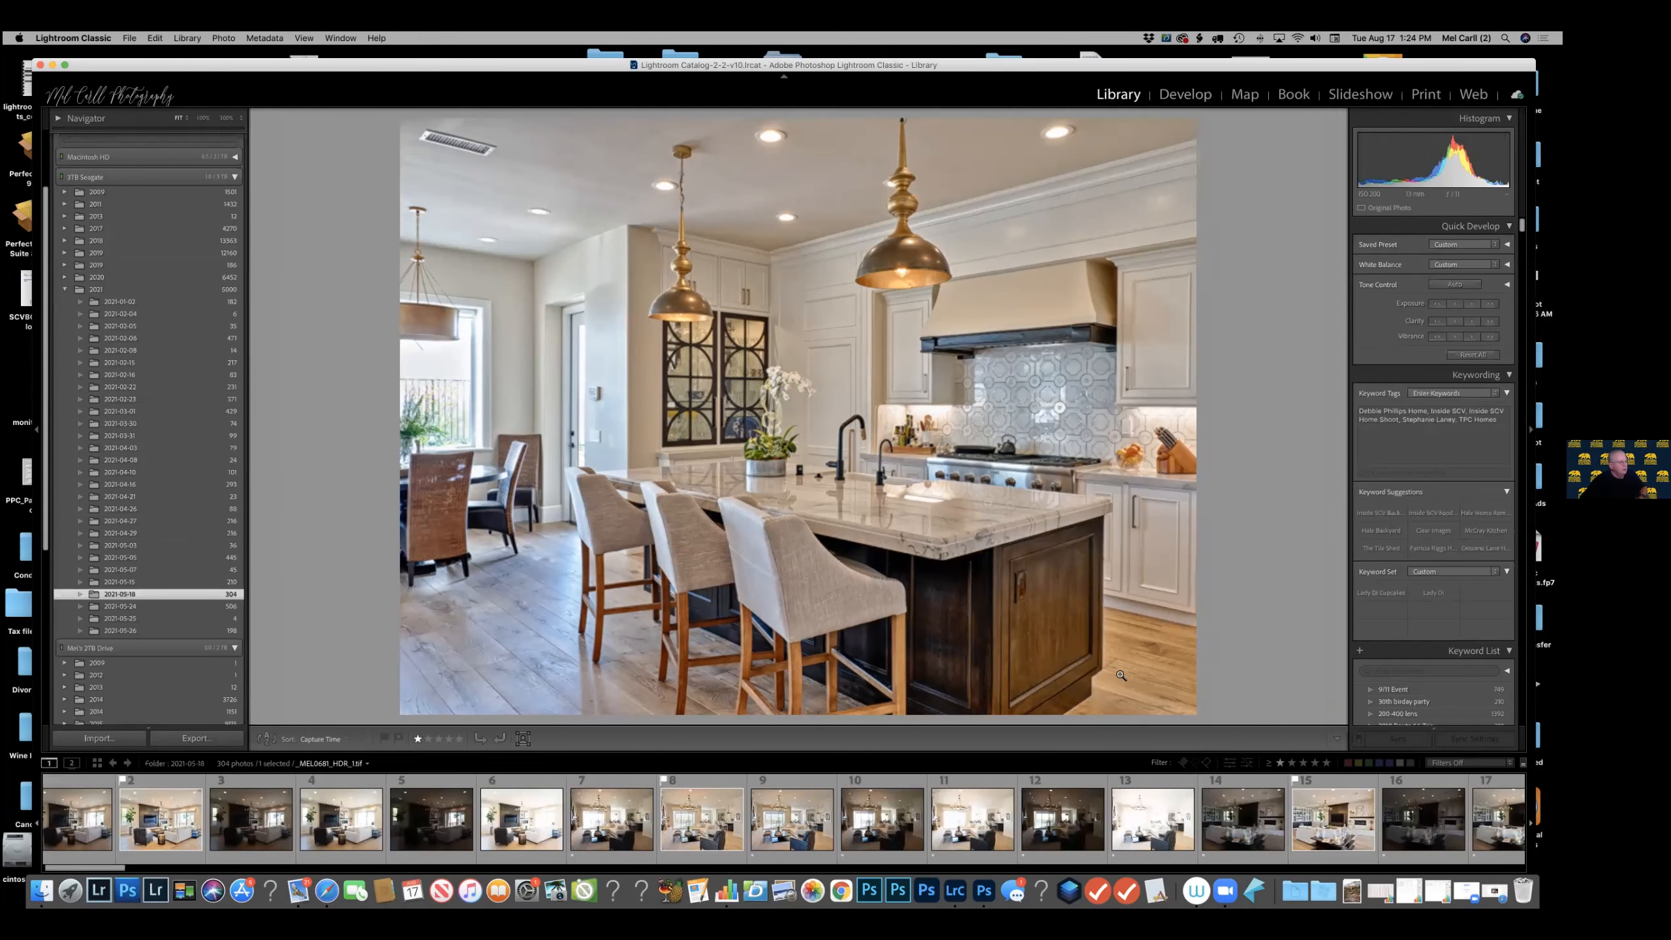
{"action": "left_click", "coordinate": [1279, 763]}
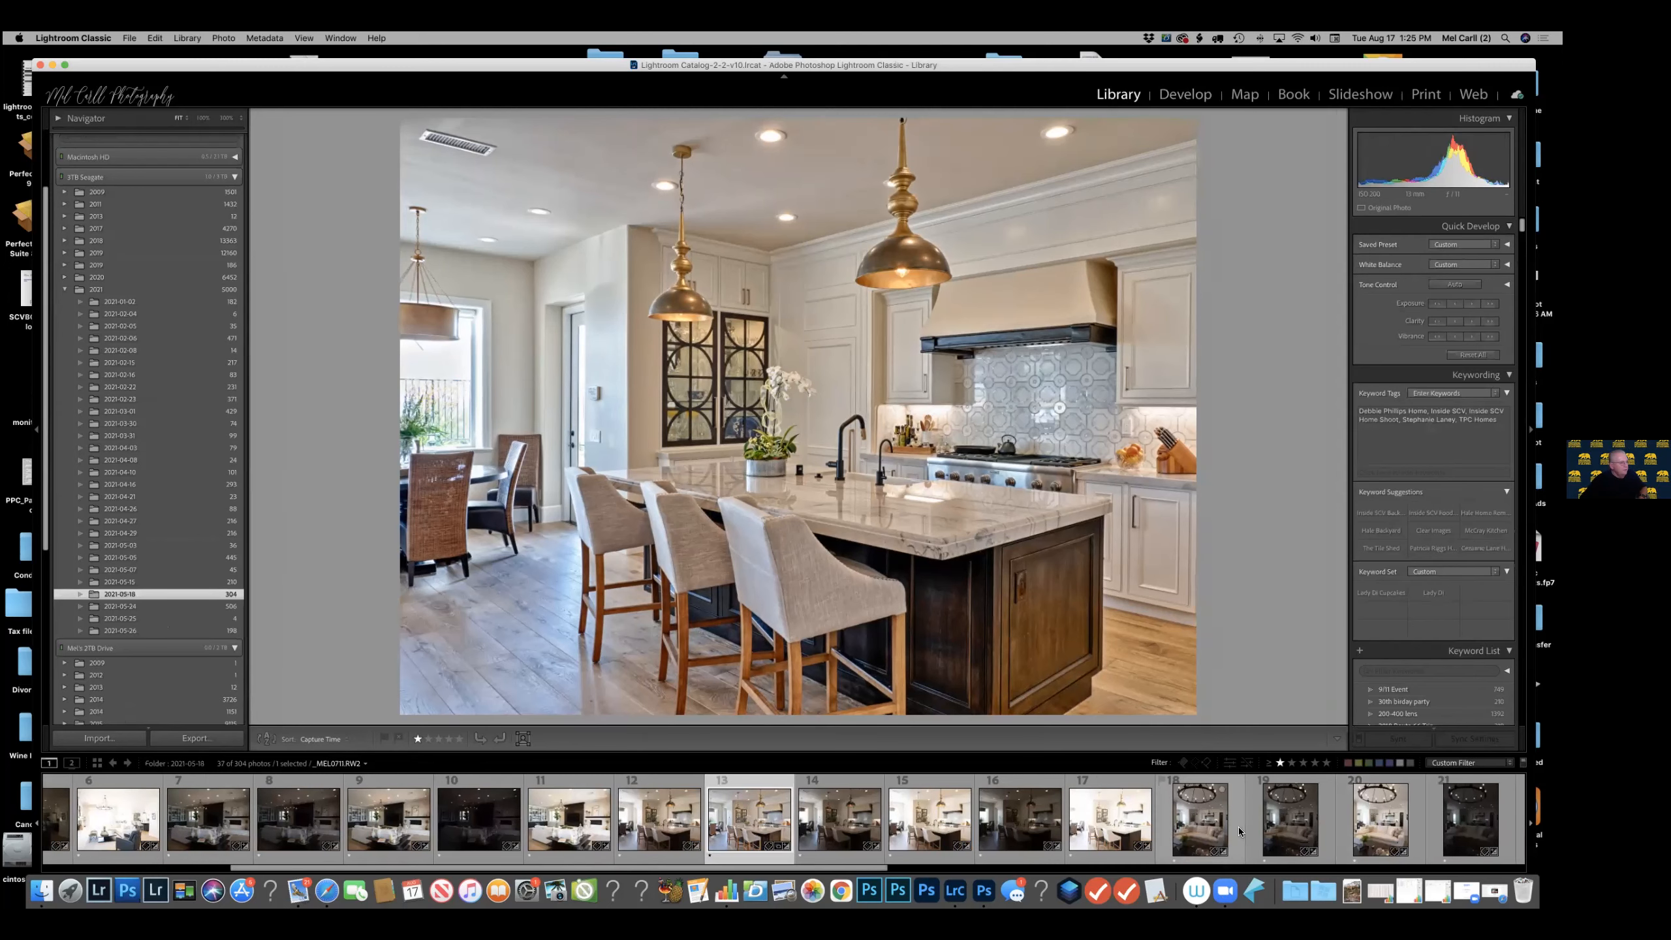
Select the five bracketed living-room exposures and merge them with Lightroom's HDR Photo Merge, using Auto Align, Auto Settings and High deghosting.
{"action": "left_click", "coordinate": [1245, 833]}
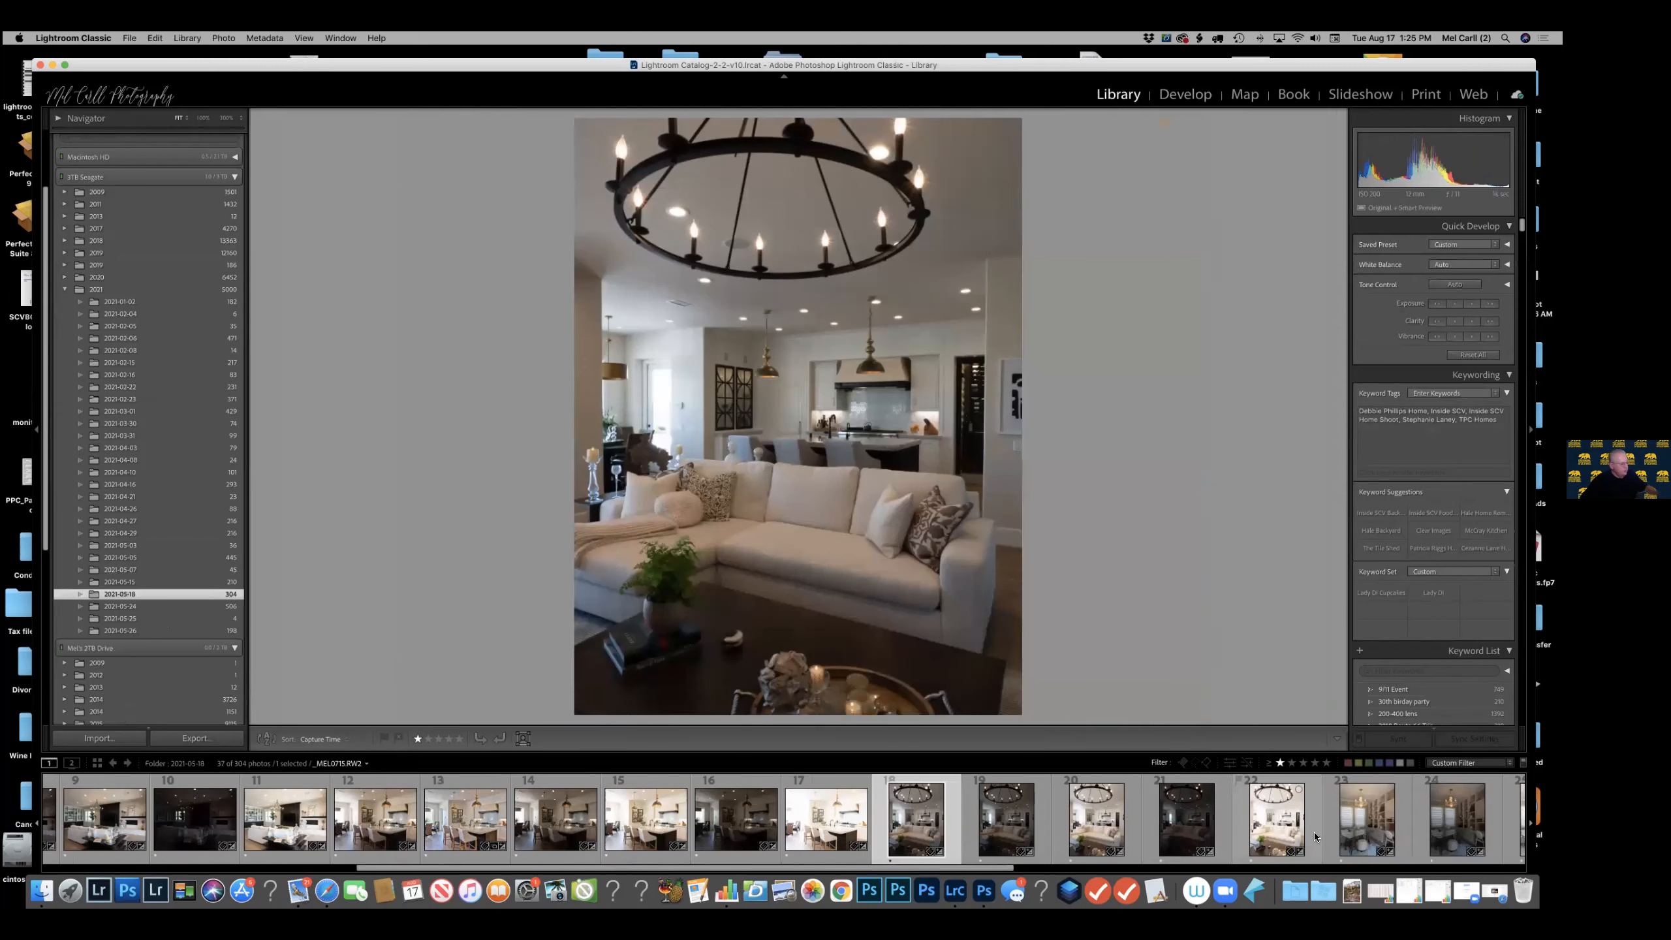
{"action": "left_click", "coordinate": [1315, 837], "text": "shift"}
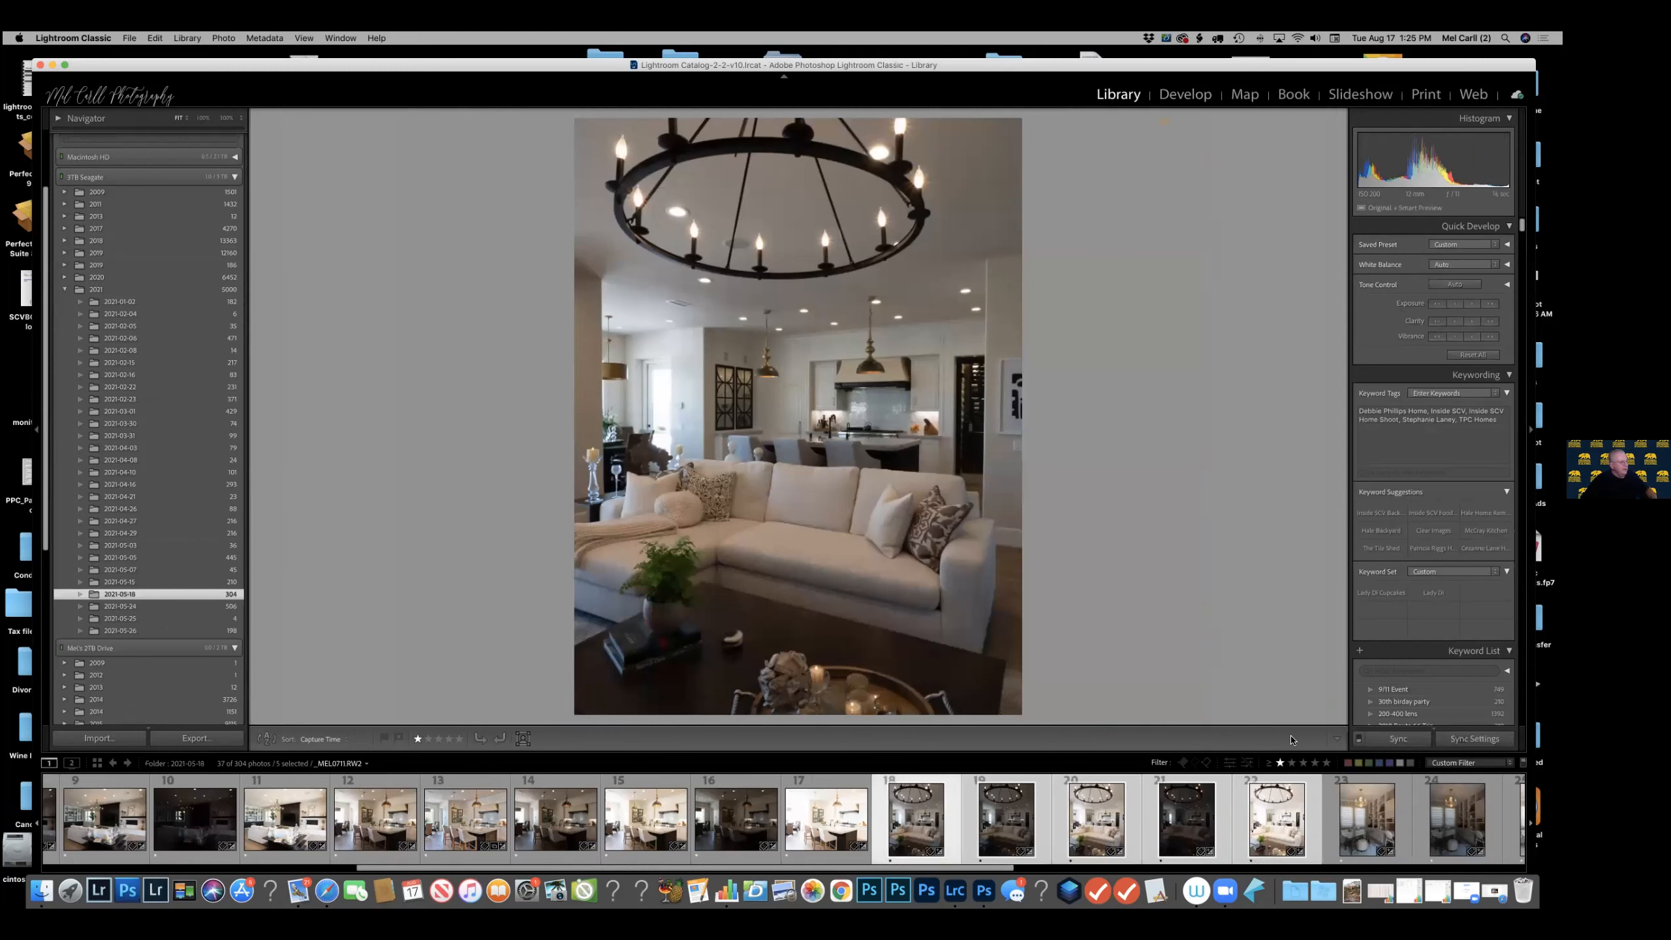
{"action": "right_click", "coordinate": [1313, 793]}
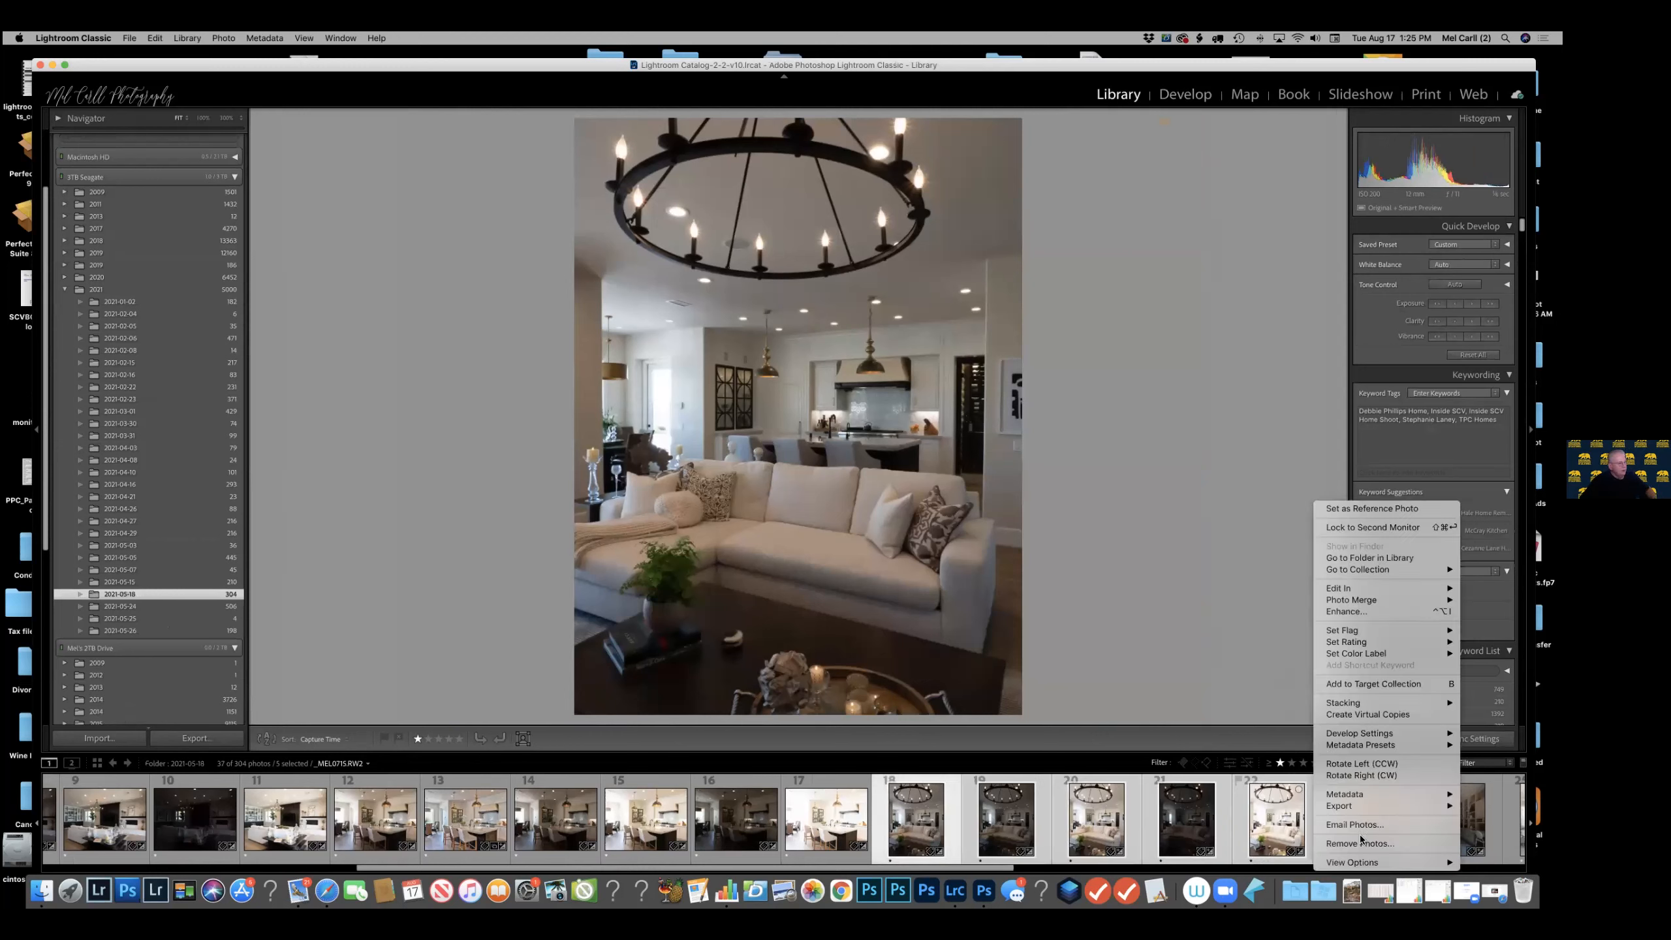
{"action": "mouse_move", "coordinate": [1362, 807]}
{"action": "mouse_move", "coordinate": [1366, 602]}
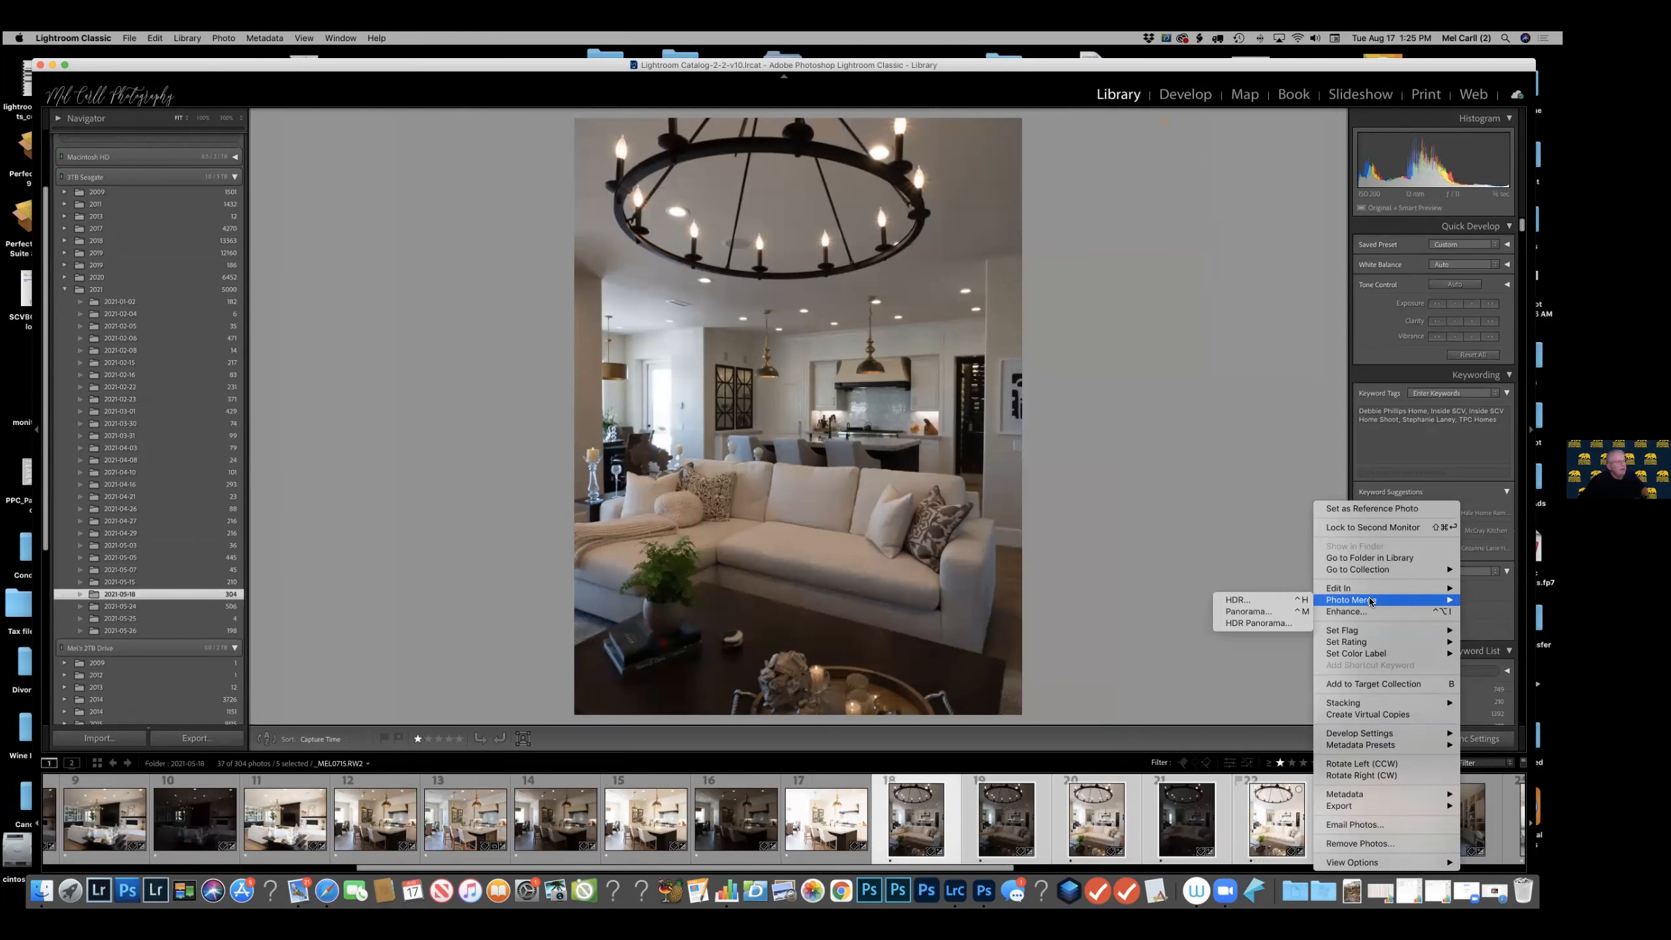
{"action": "left_click", "coordinate": [1243, 601]}
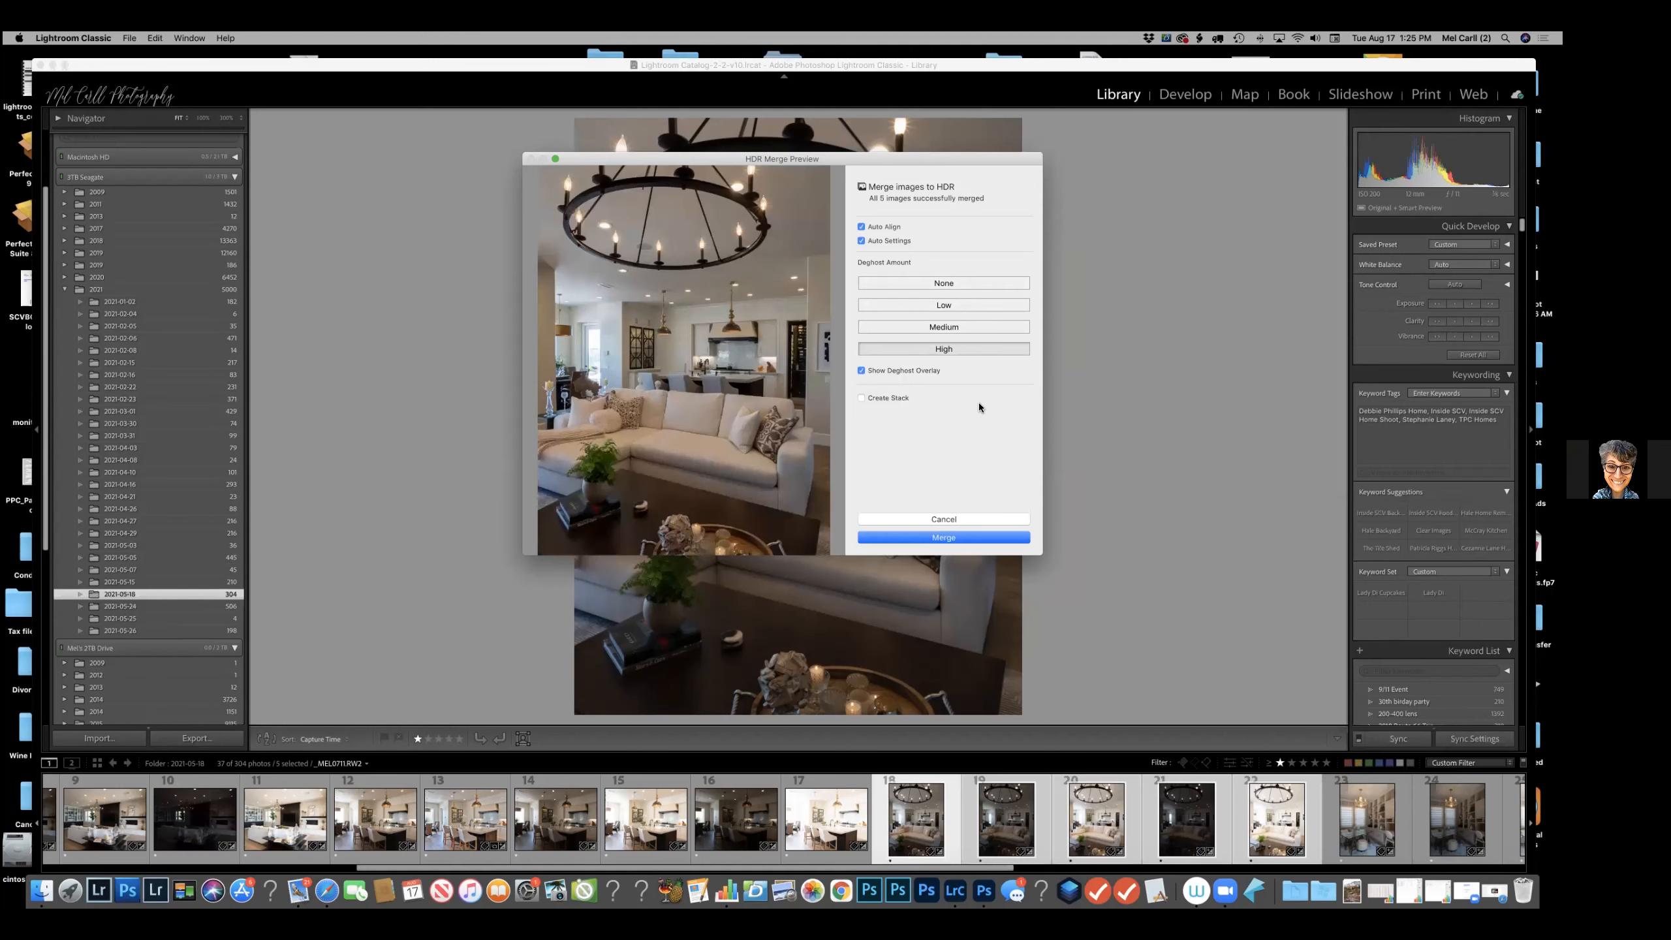
{"action": "left_click", "coordinate": [948, 538]}
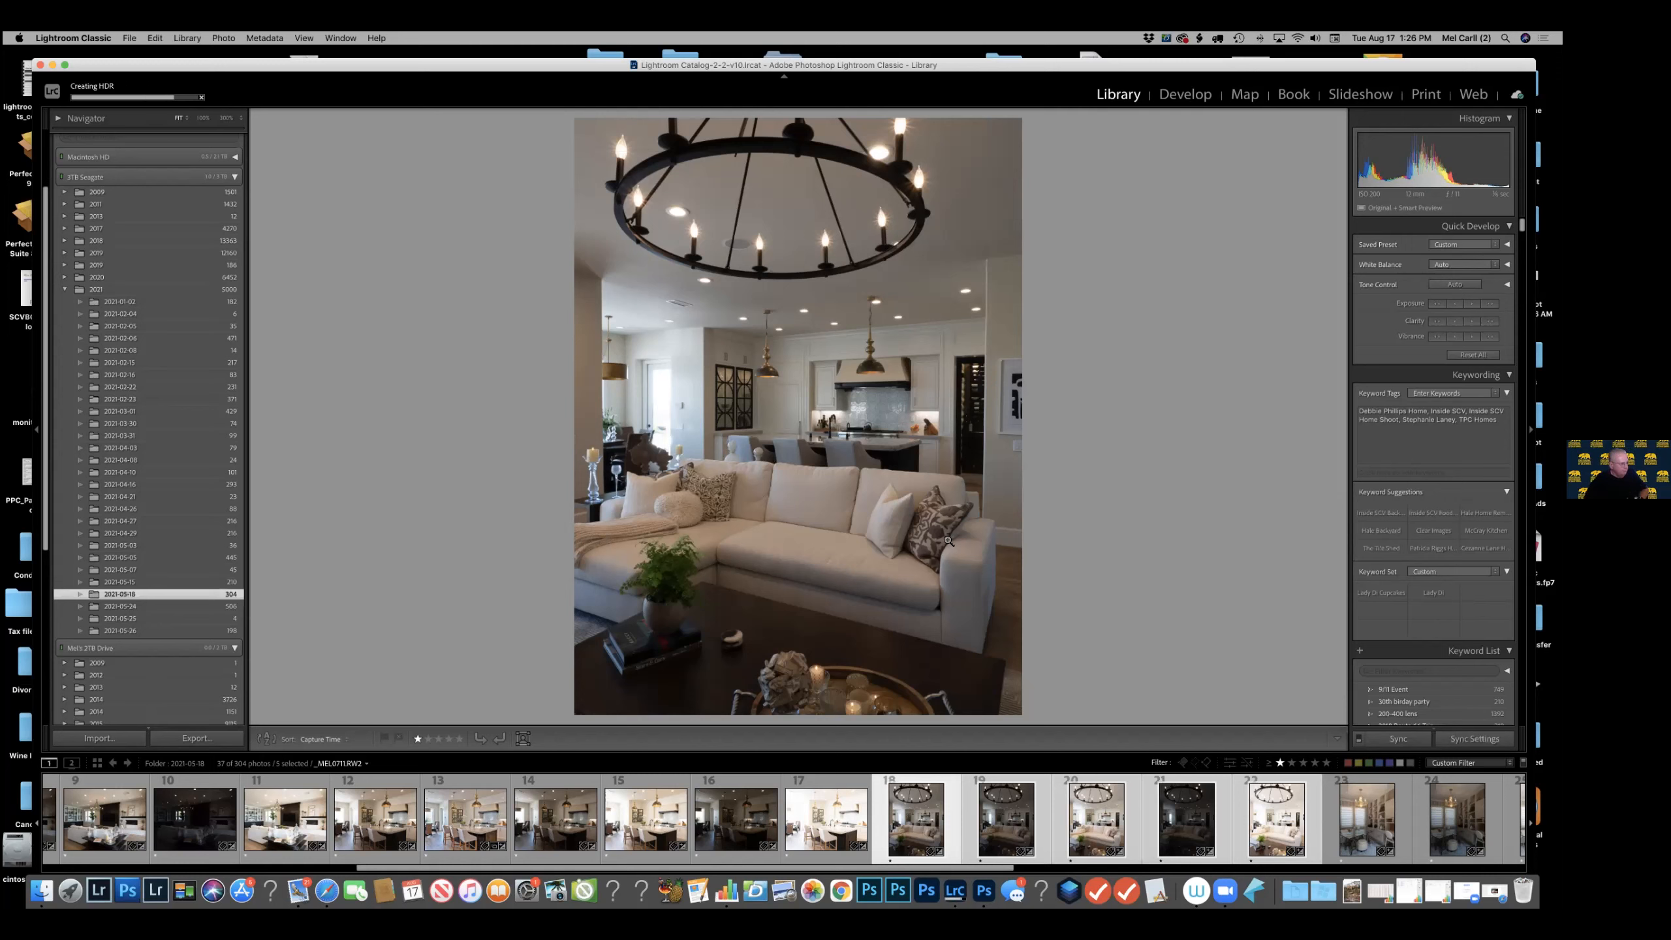
Turn off the photo filters and compare the living room's merged HDR DNG with the flagged HDR TIFF.
{"action": "key", "text": "super+l"}
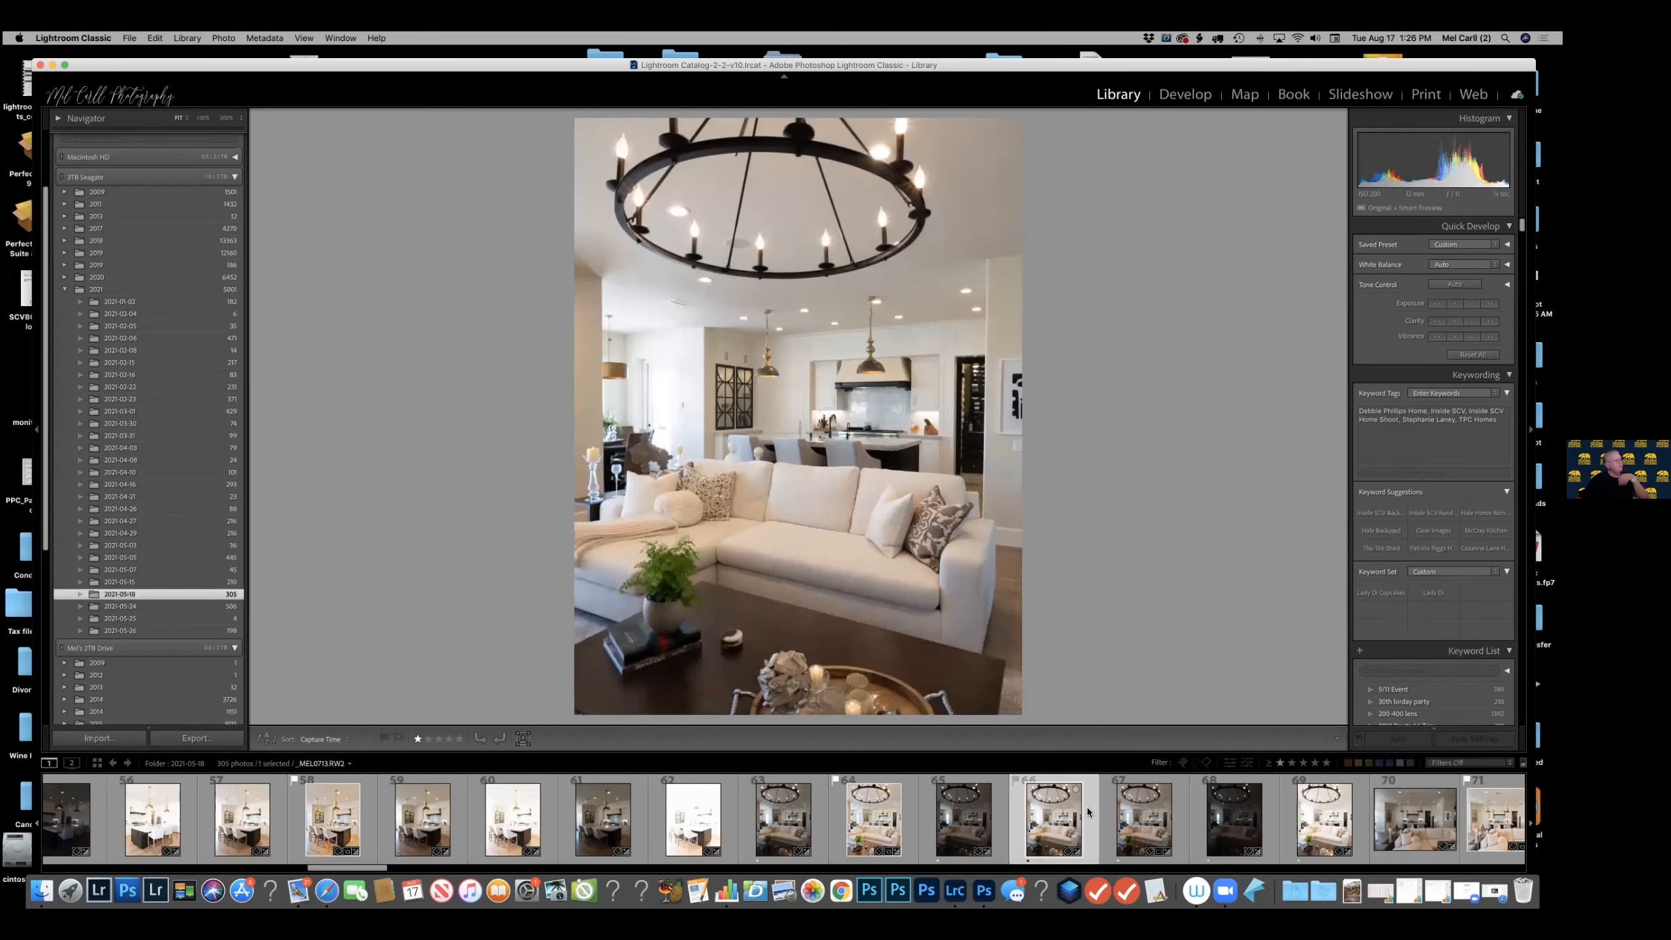
{"action": "left_click", "coordinate": [1087, 812]}
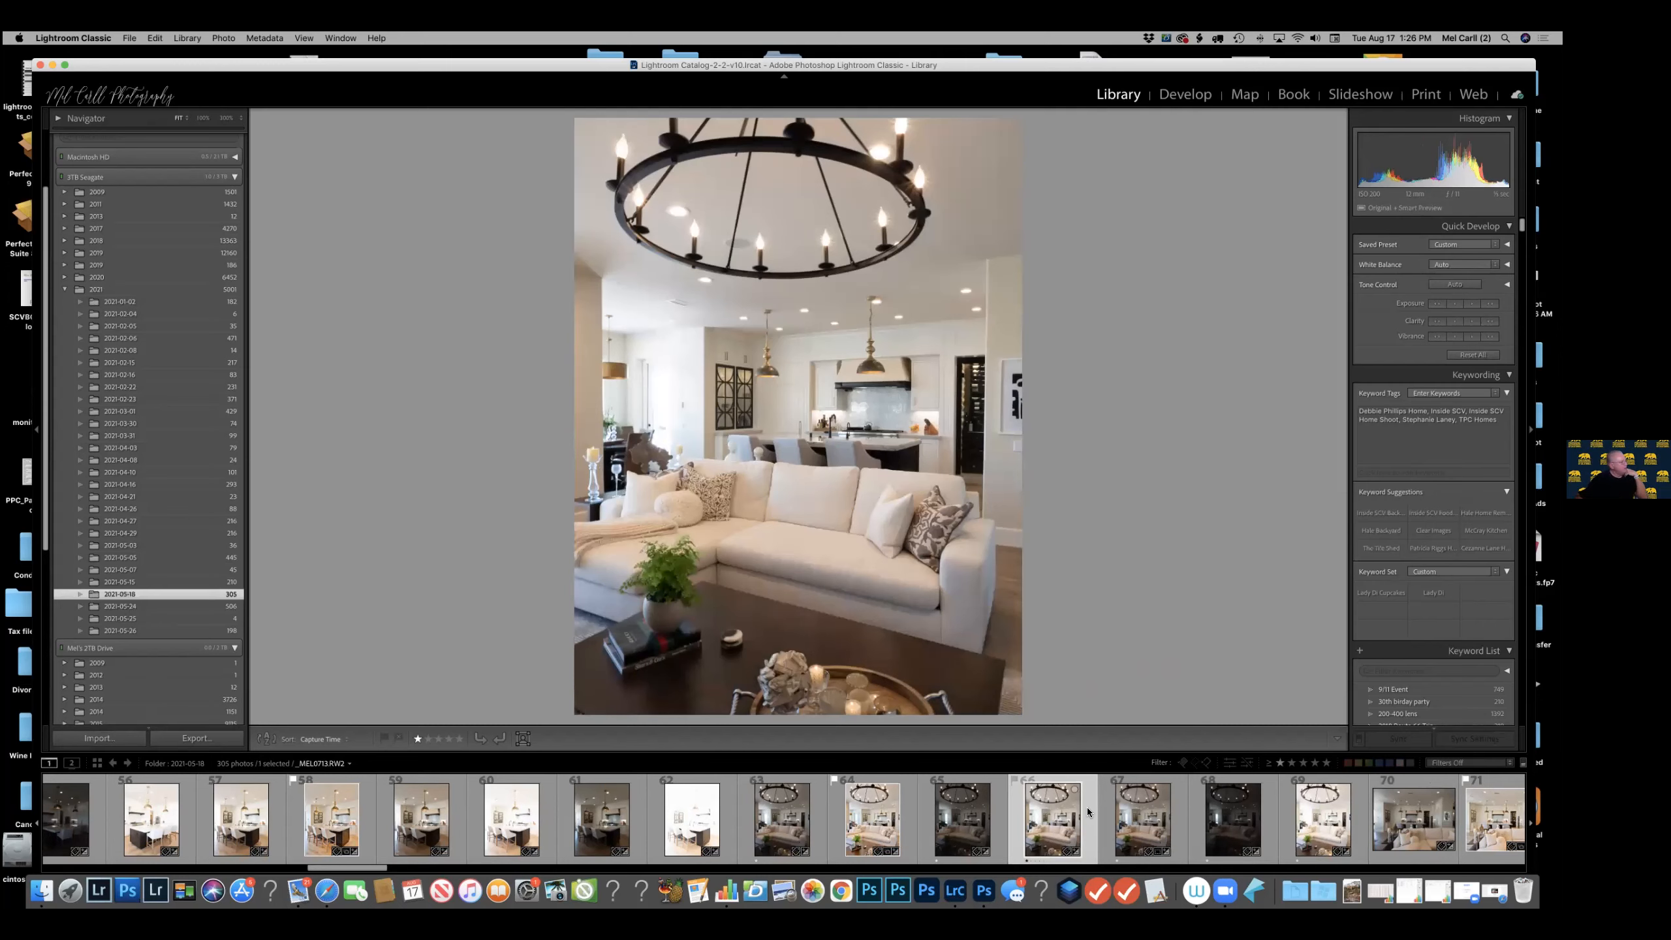
{"action": "left_click", "coordinate": [910, 818]}
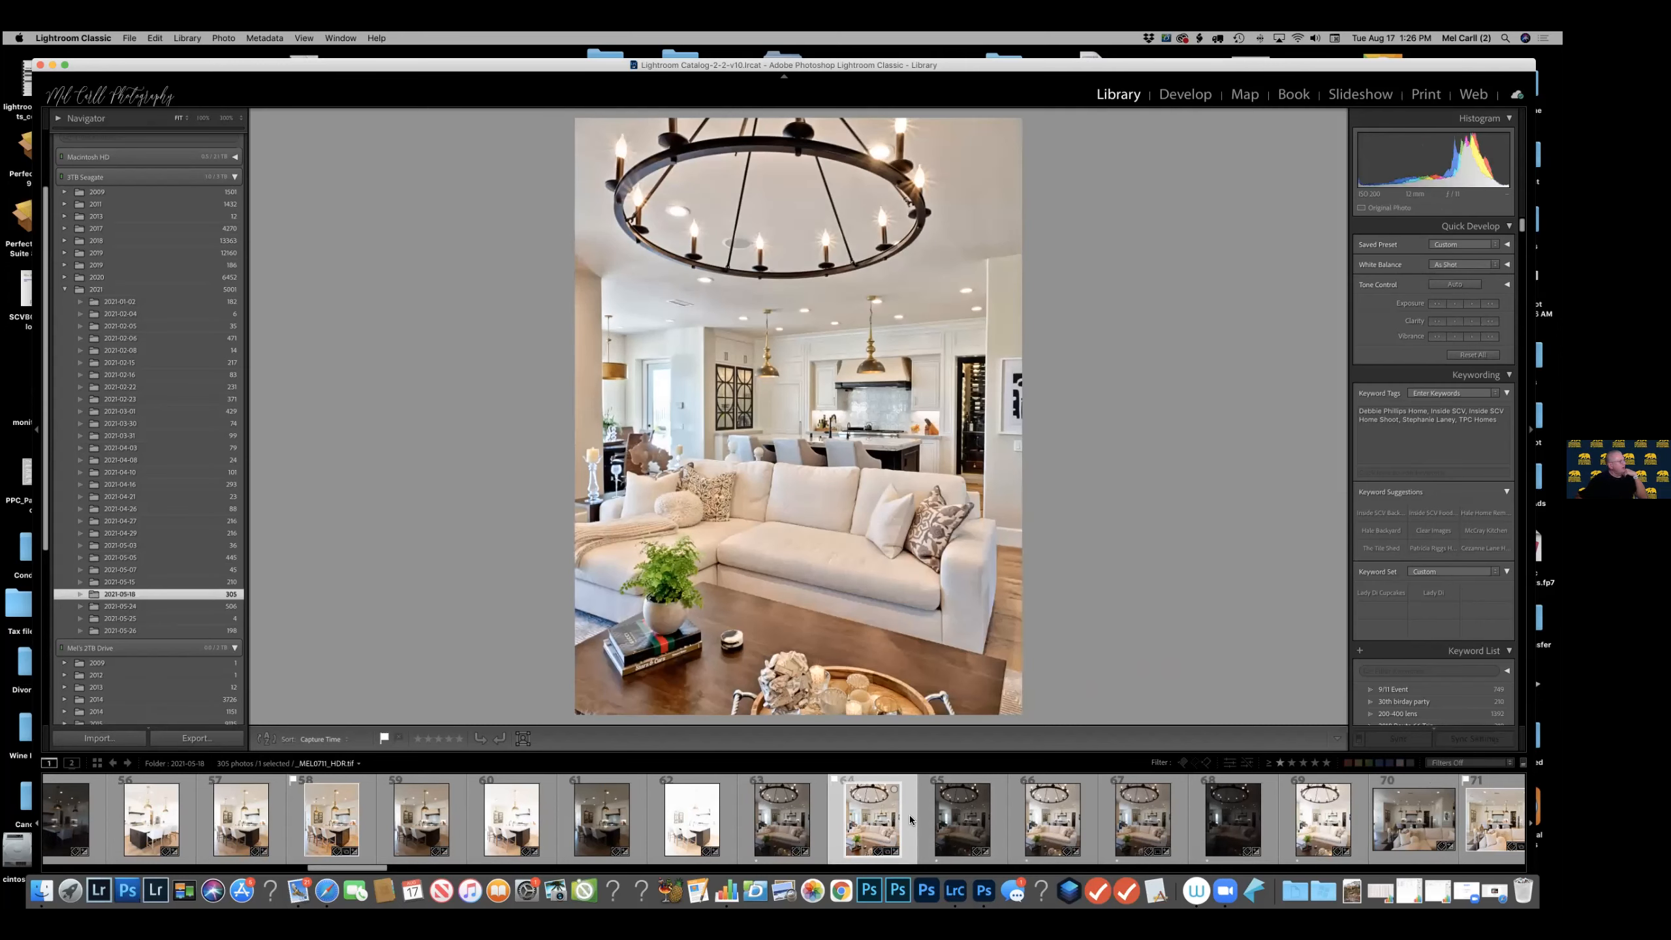
{"action": "left_click", "coordinate": [1178, 816]}
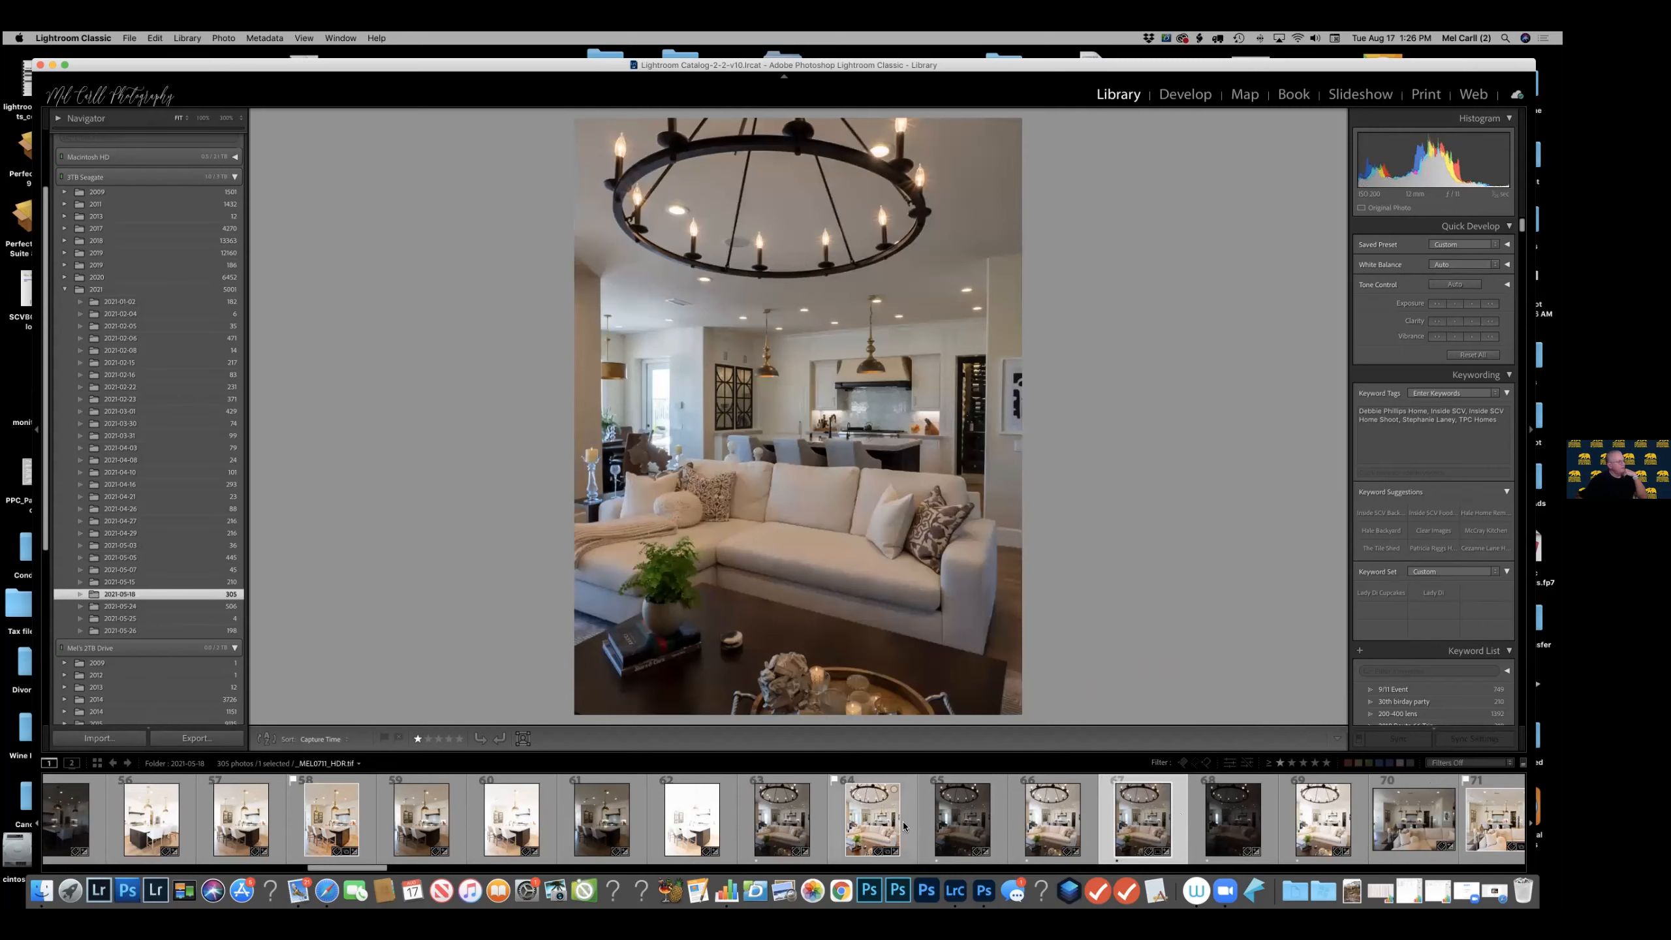
Raise the merged living-room DNG's Exposure to +1.20 in Develop and compare it with the flagged HDR TIFF.
{"action": "left_click", "coordinate": [1186, 94]}
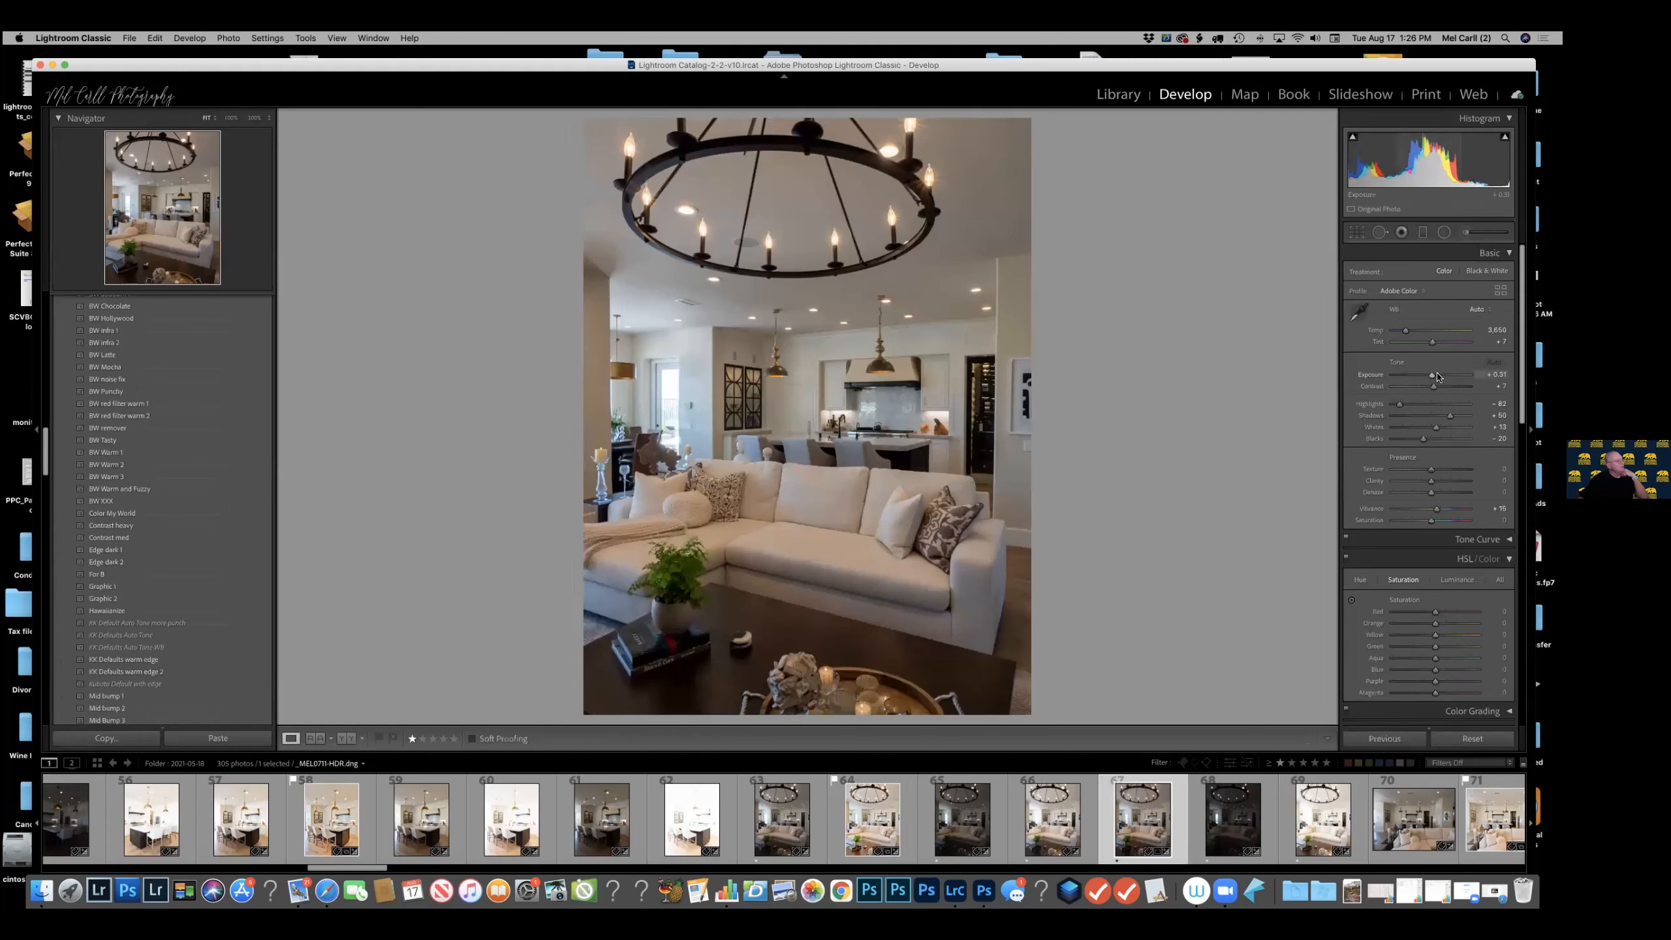
{"action": "left_click", "coordinate": [1437, 374]}
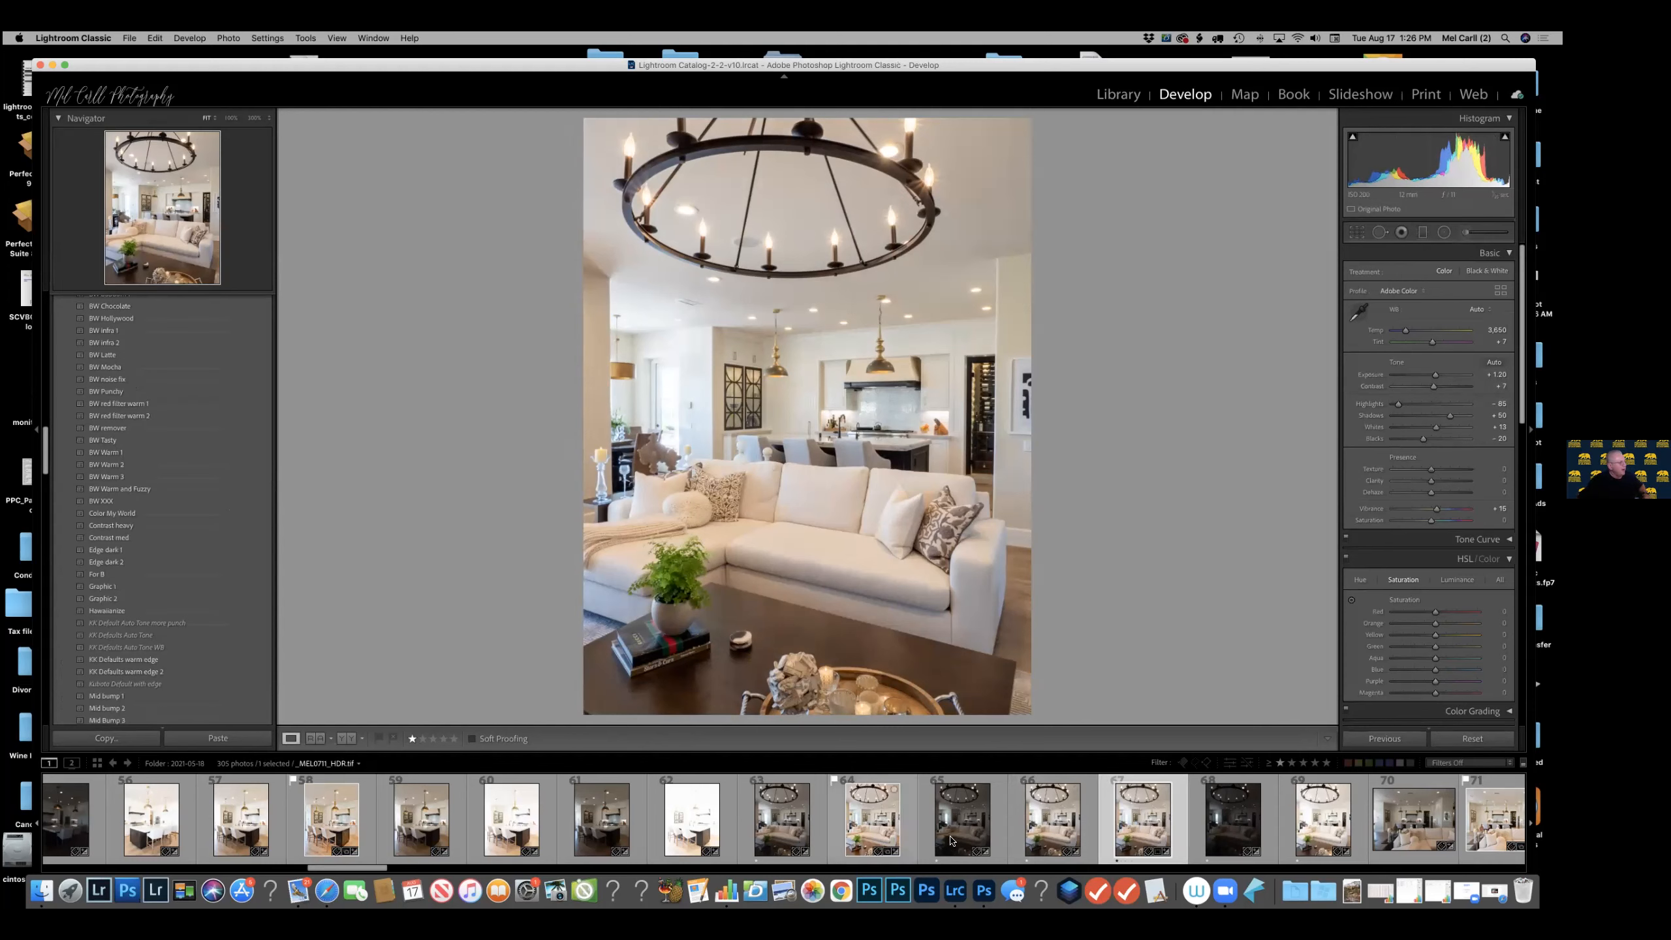
{"action": "left_click", "coordinate": [907, 816]}
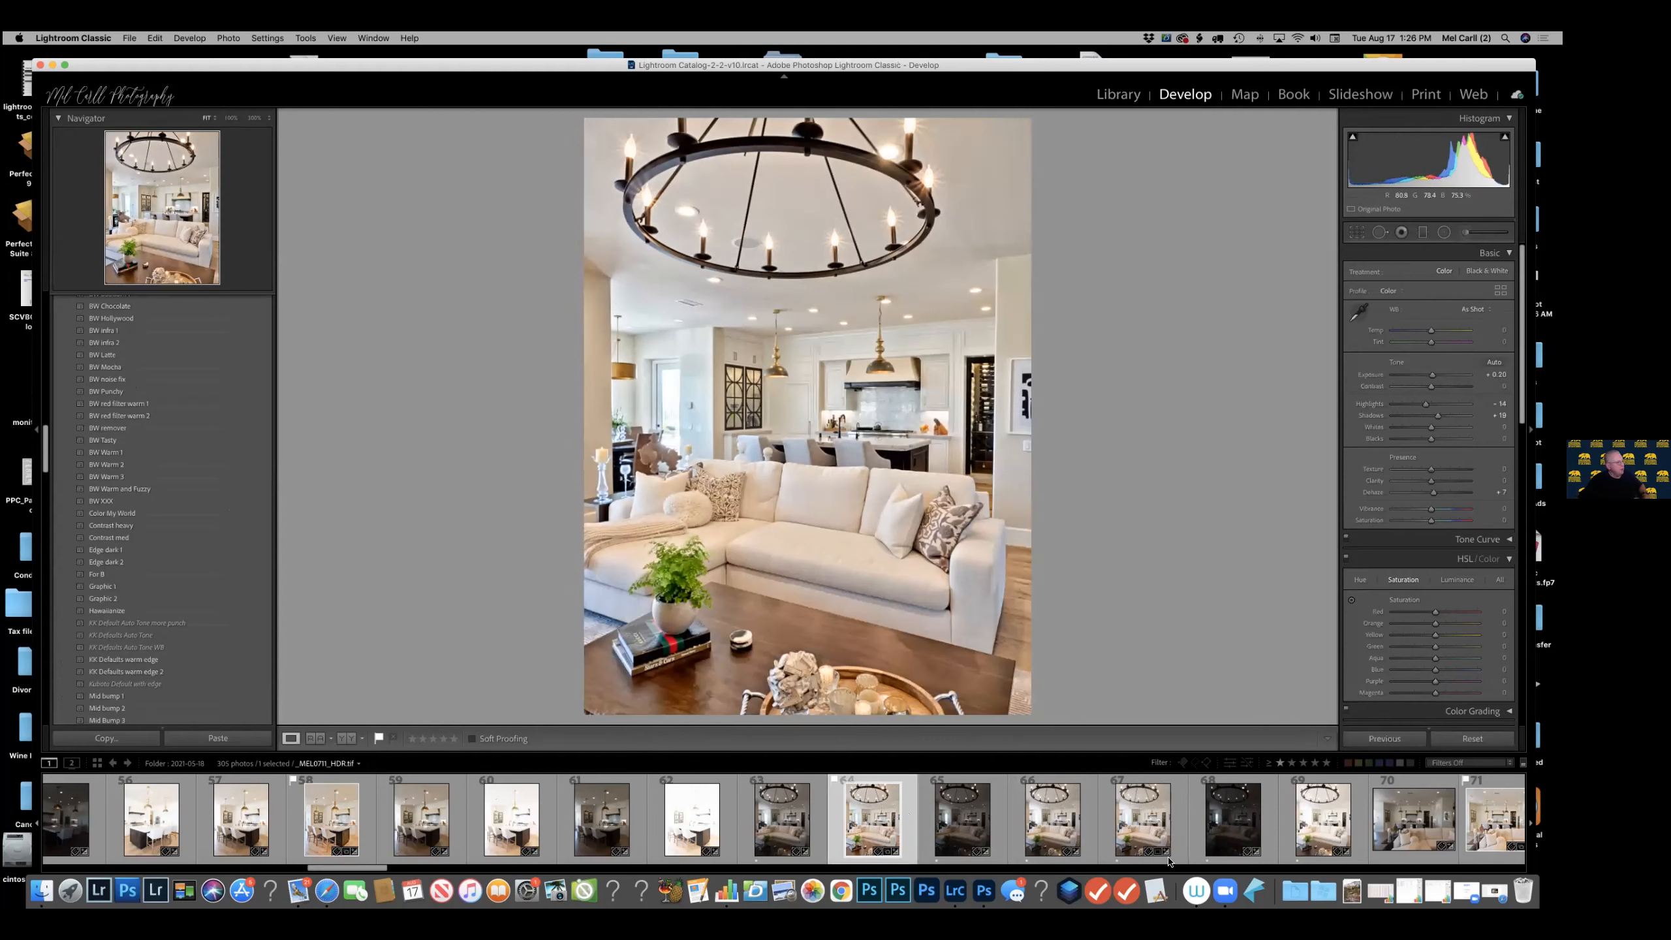
{"action": "left_click", "coordinate": [1175, 816]}
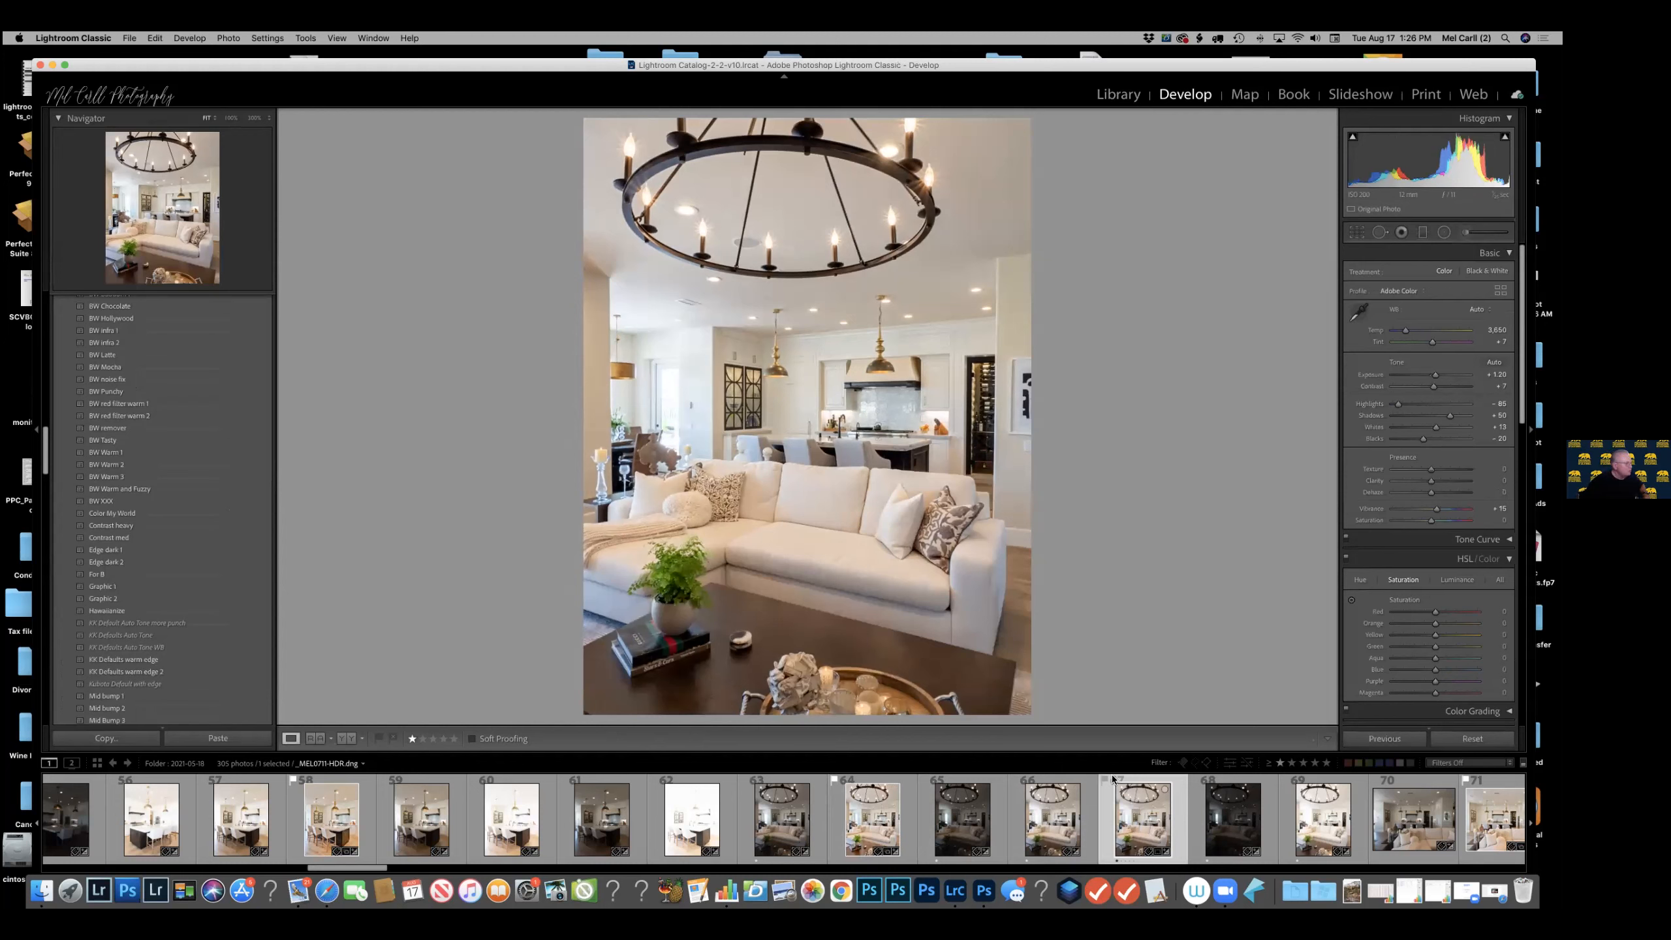
Open the flagged living-room HDR TIFF in Adobe Photoshop 2021 as a copy with Lightroom adjustments.
{"action": "left_click", "coordinate": [903, 827]}
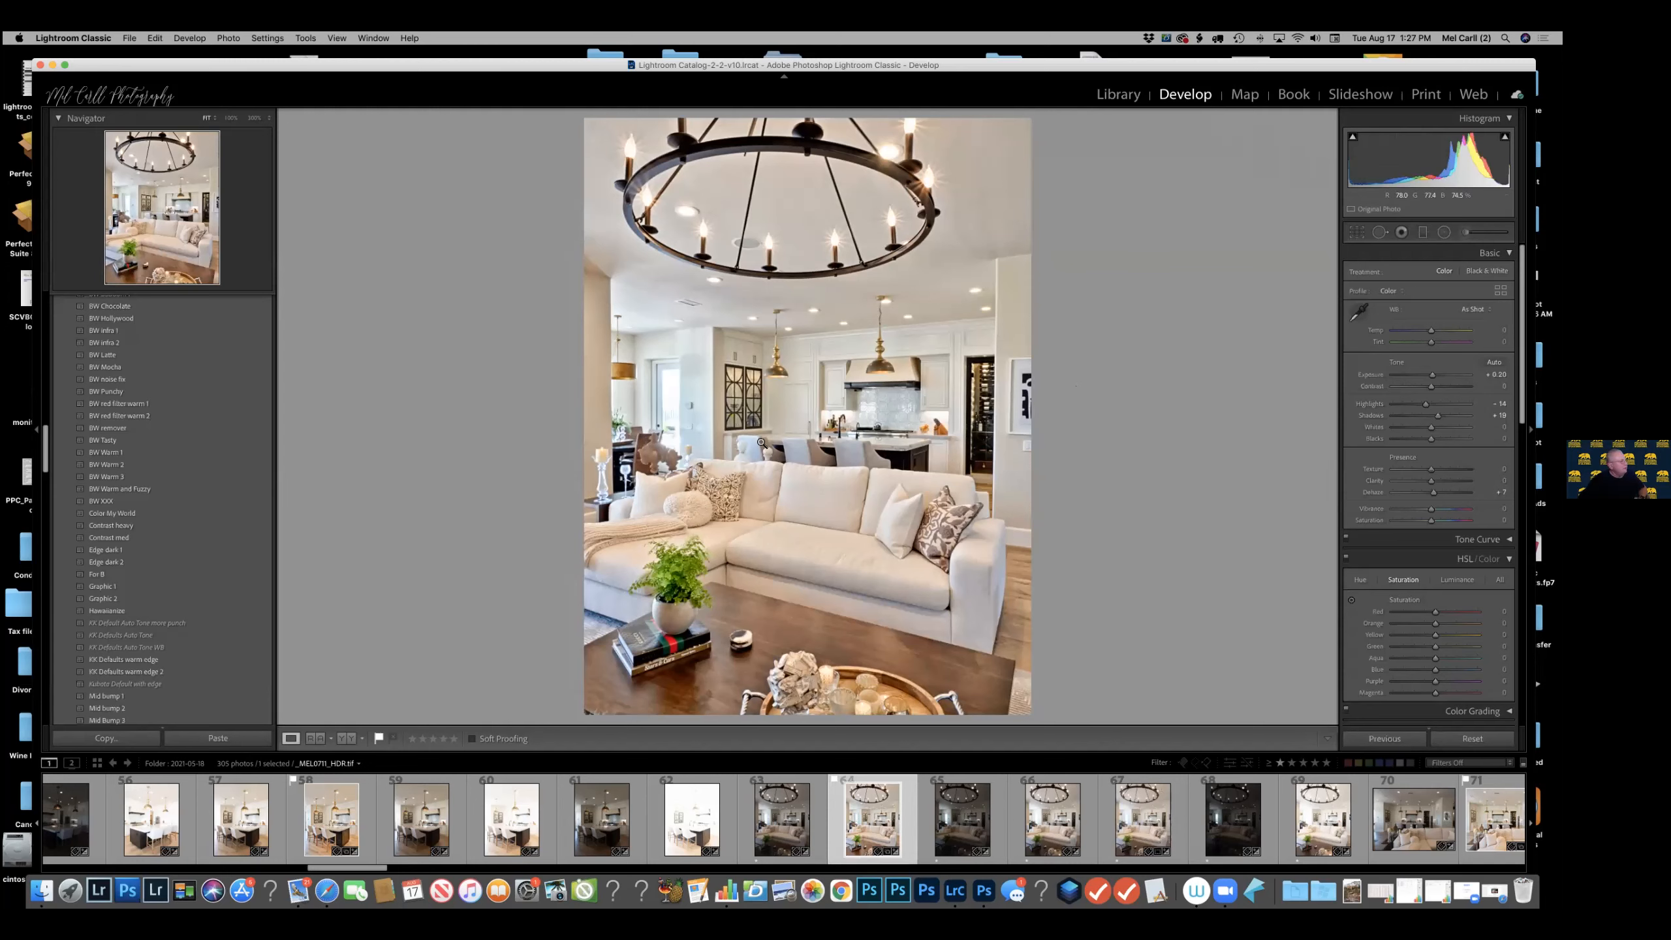
{"action": "right_click", "coordinate": [825, 409]}
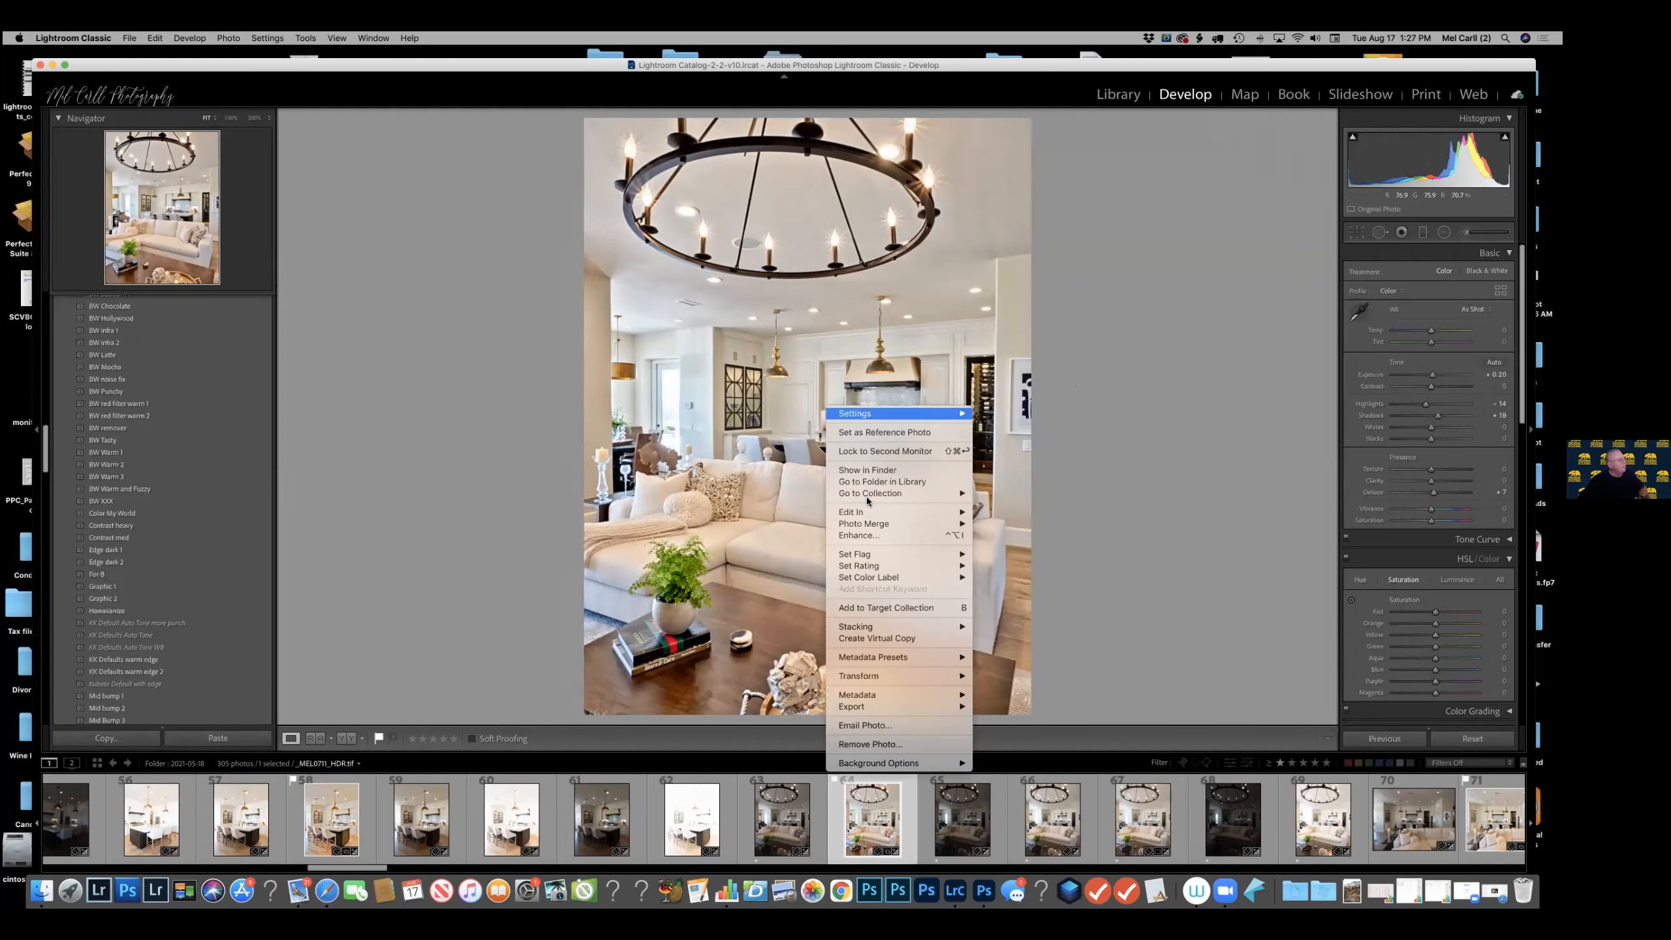
{"action": "mouse_move", "coordinate": [969, 514]}
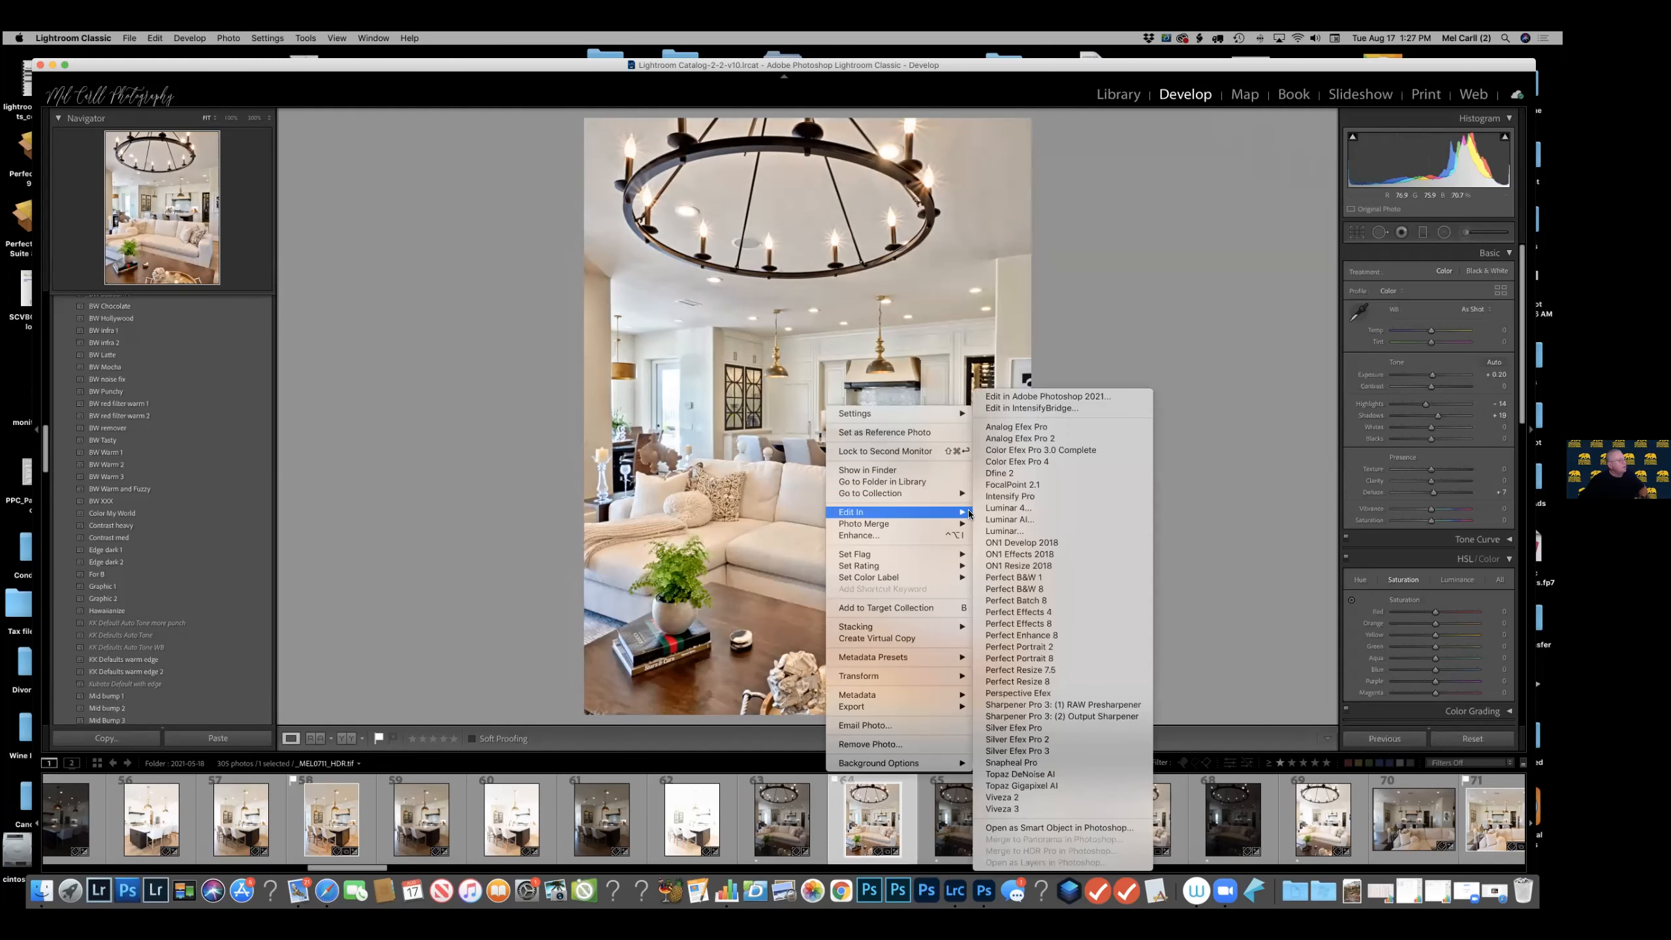
{"action": "left_click", "coordinate": [1069, 398]}
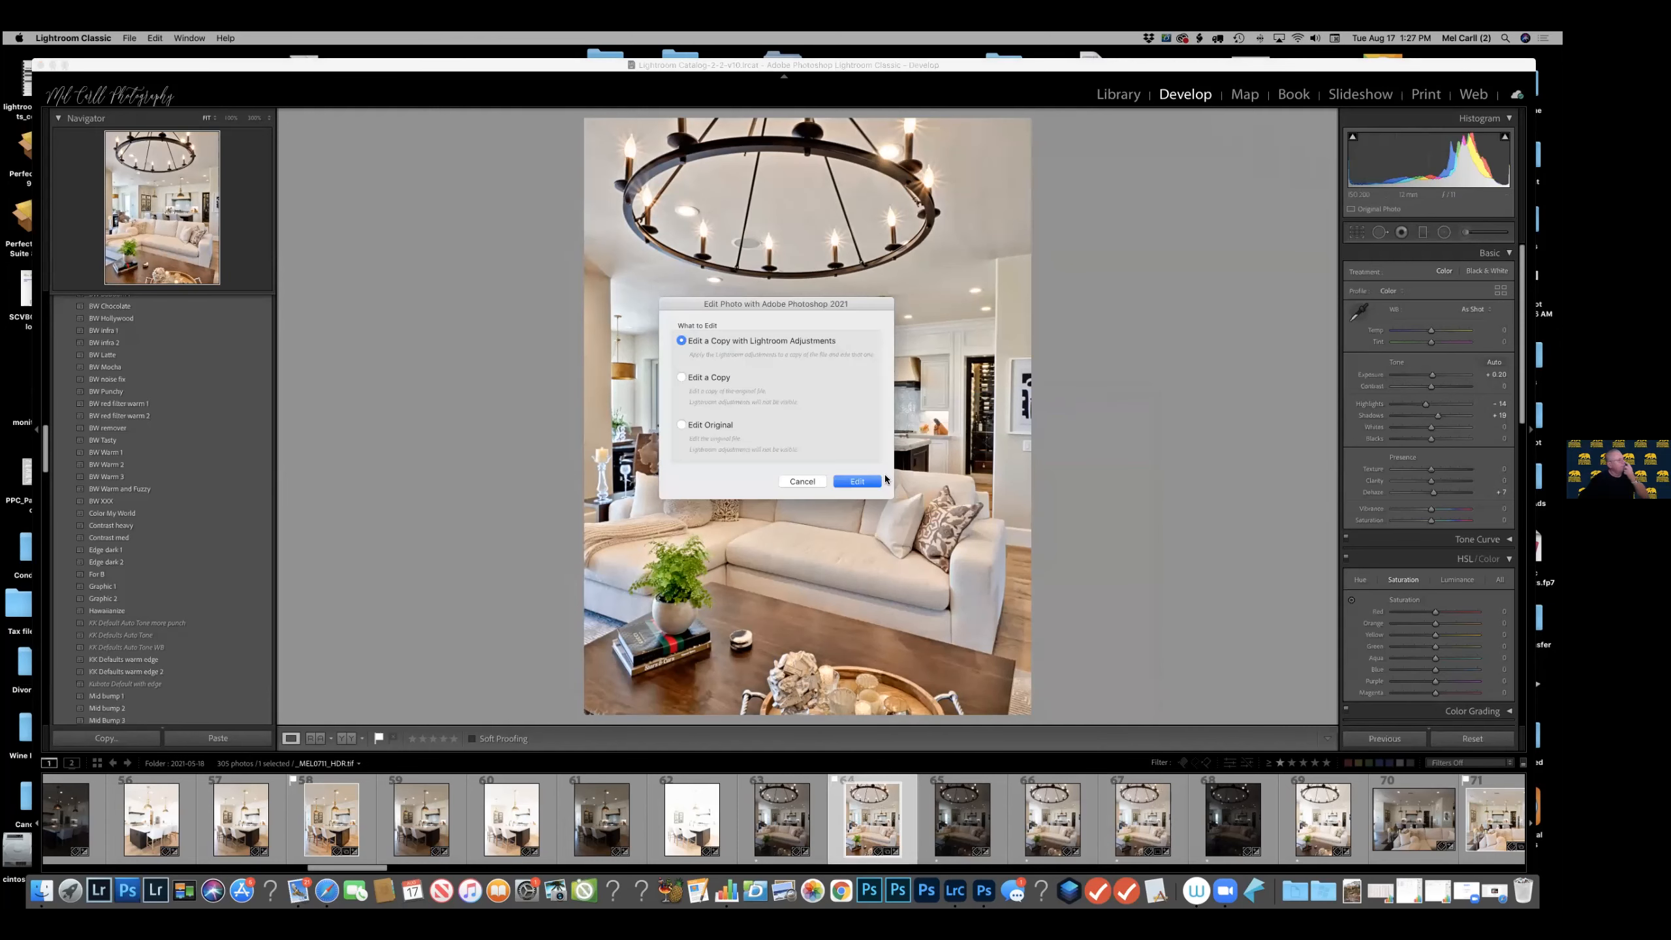
{"action": "left_click", "coordinate": [859, 482]}
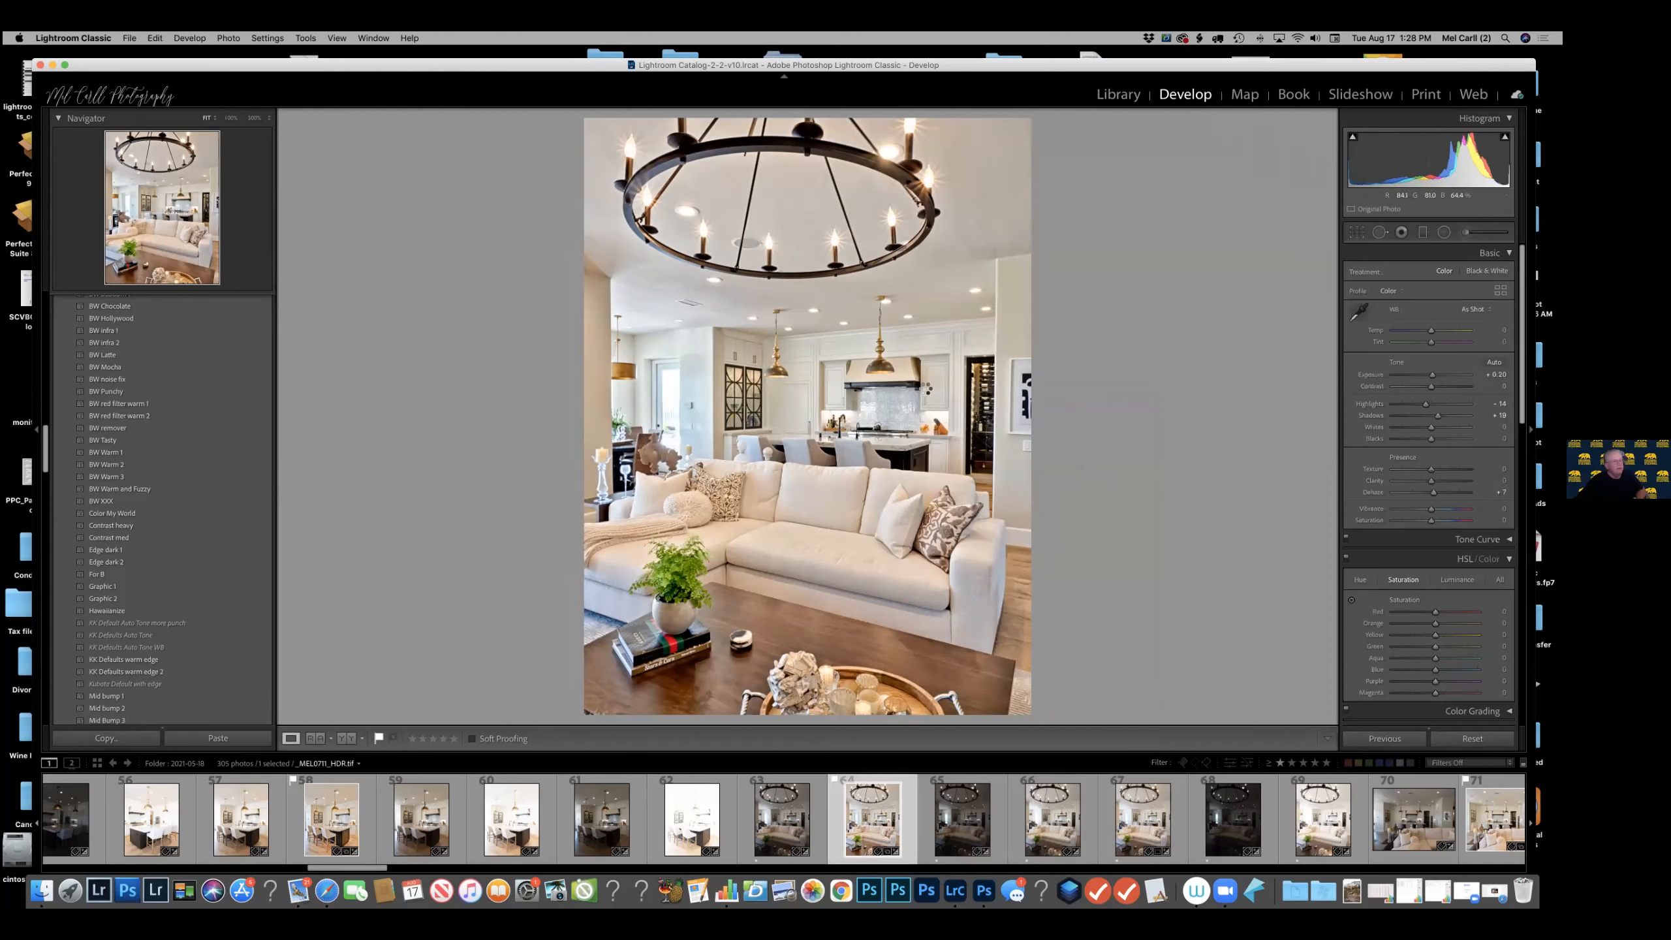
{"action": "key", "text": "super+Tab"}
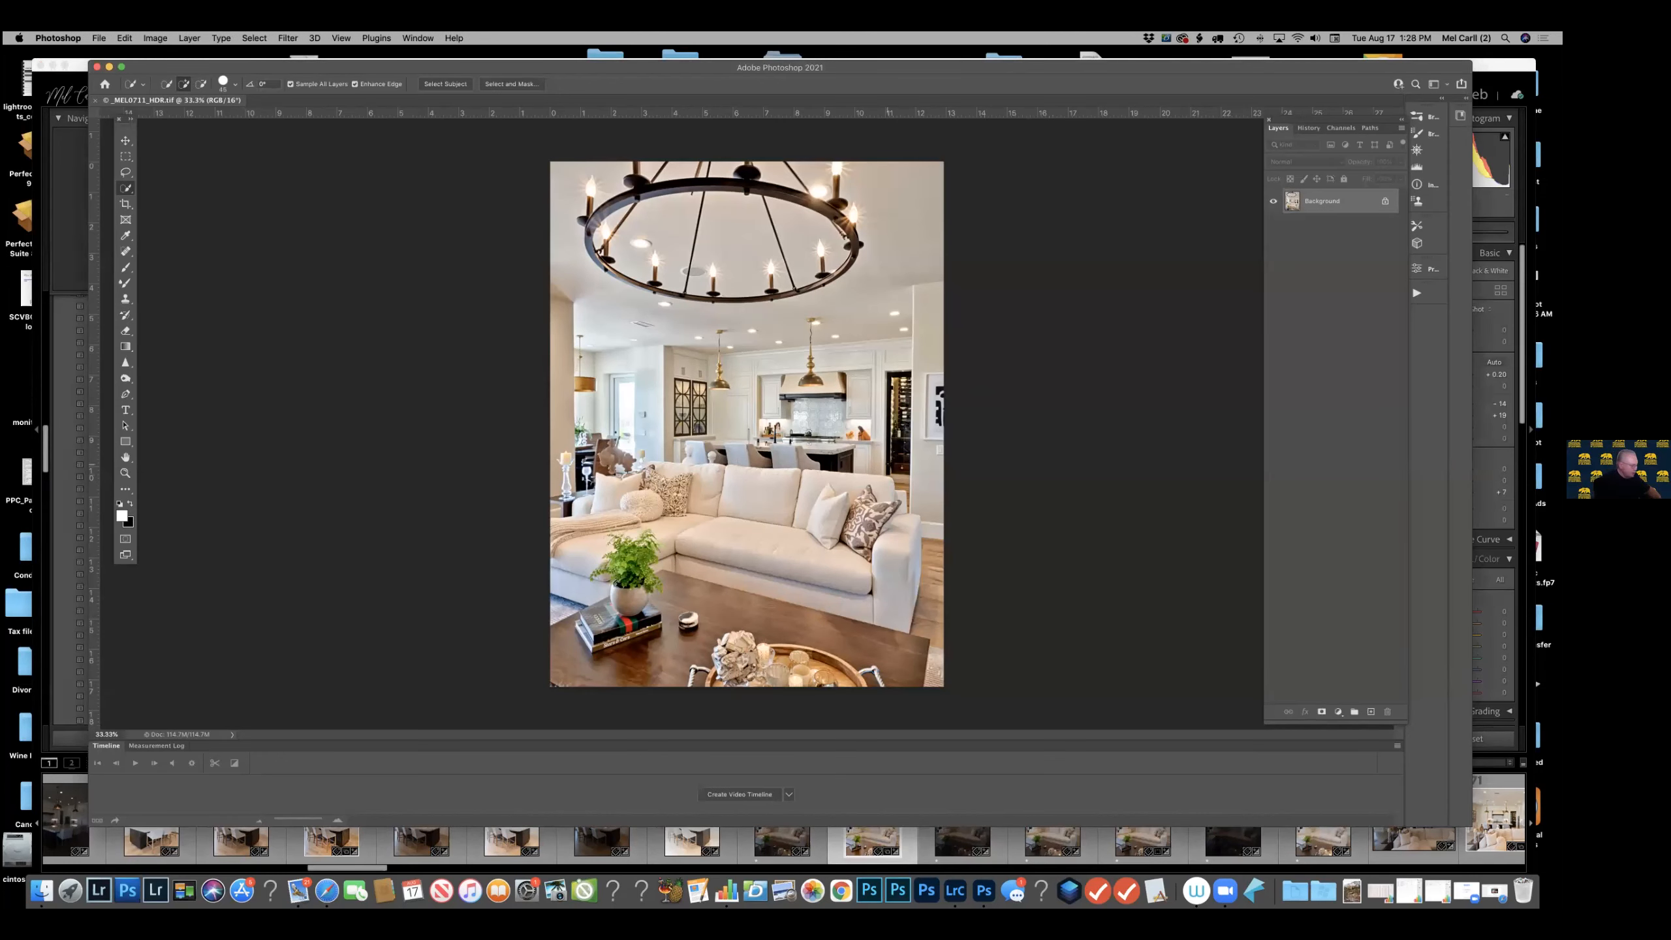
Duplicate the background layer and remove the small round object from the coffee table with the Spot Healing Brush.
{"action": "key", "text": "super+j"}
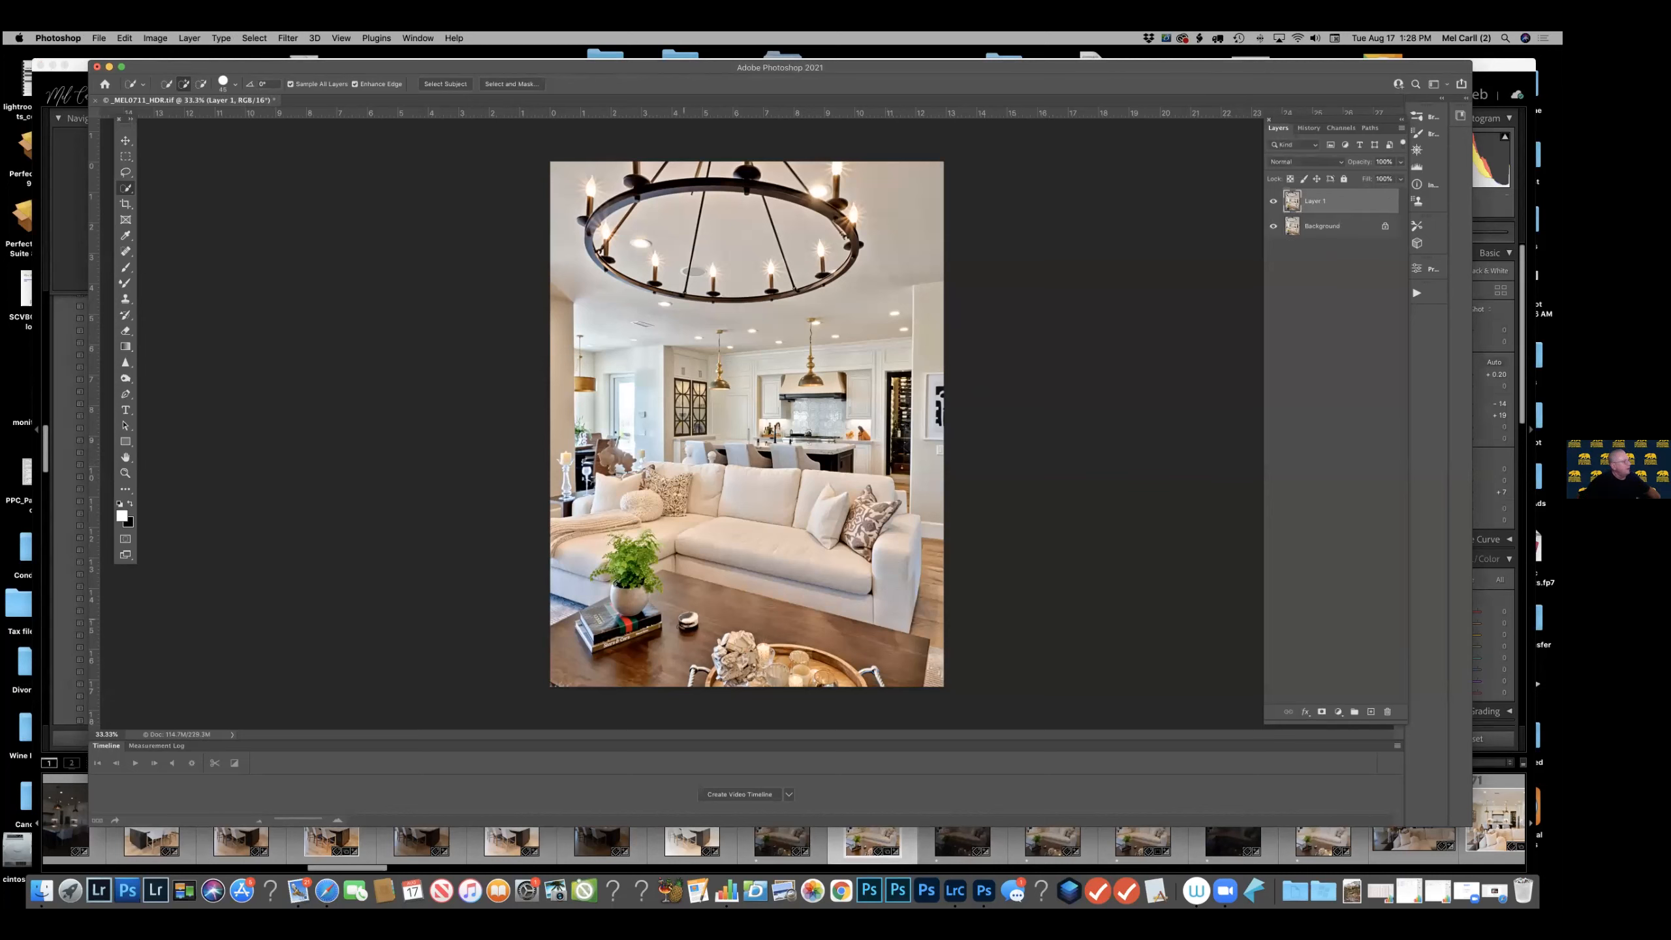
{"action": "left_click", "coordinate": [124, 251]}
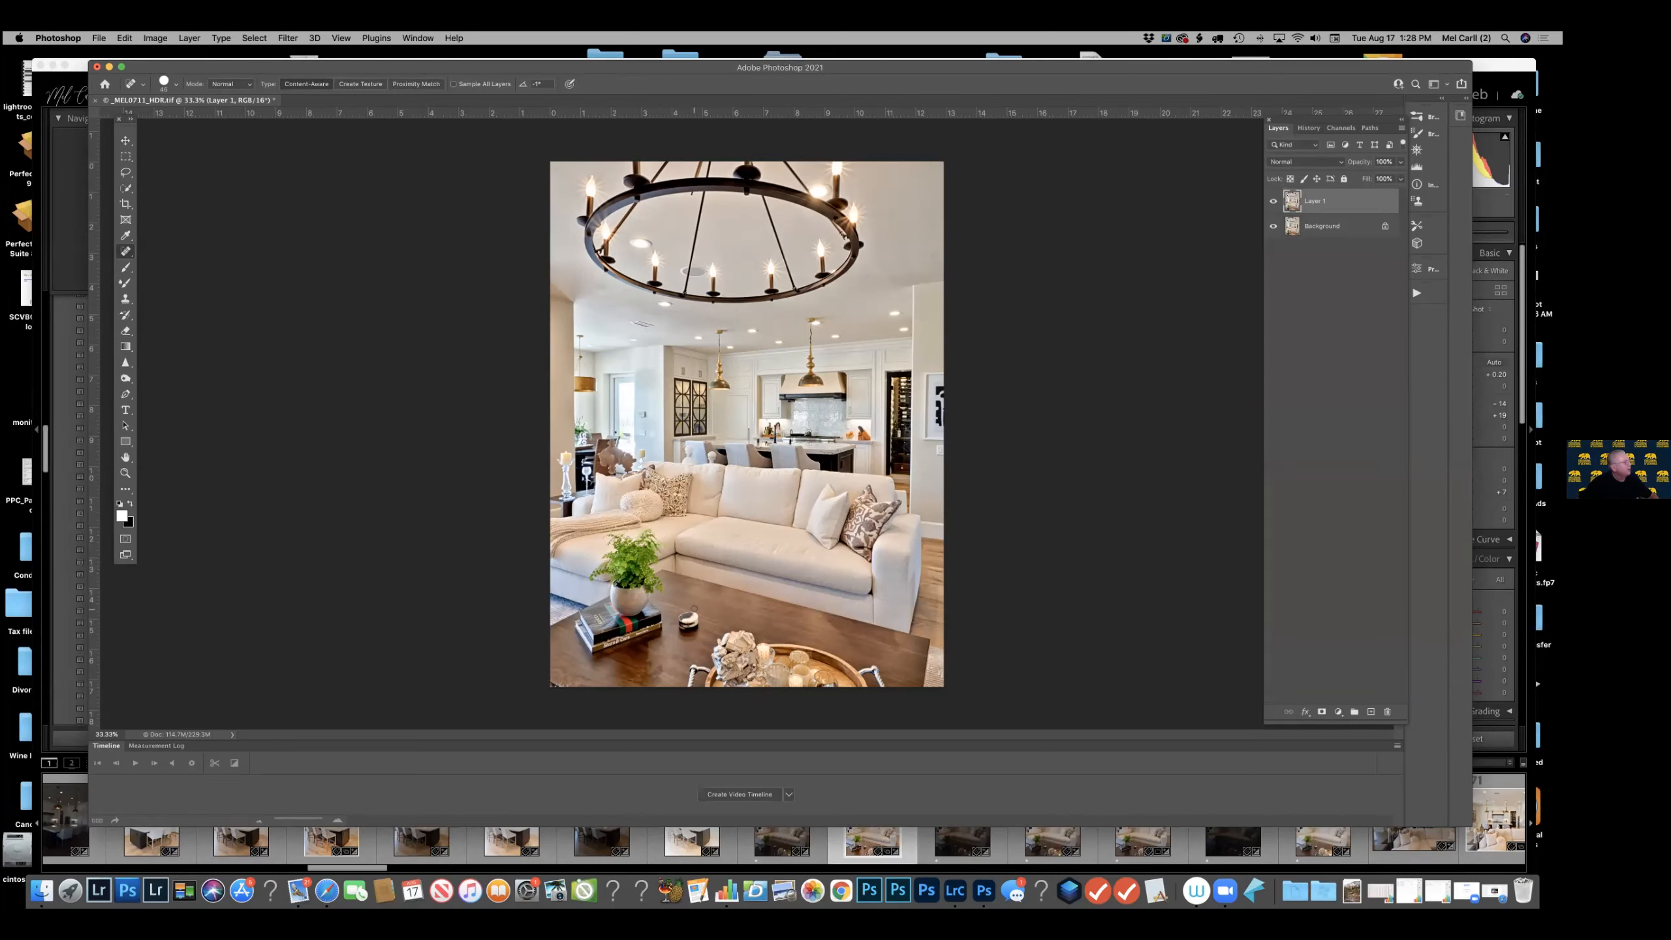
{"action": "mouse_move", "coordinate": [693, 612]}
{"action": "left_mouse_down"}
{"action": "mouse_move", "coordinate": [681, 630]}
{"action": "mouse_move", "coordinate": [701, 619]}
{"action": "left_mouse_up"}
Save the retouched living-room image and switch back to Lightroom Classic.
{"action": "left_click", "coordinate": [100, 37]}
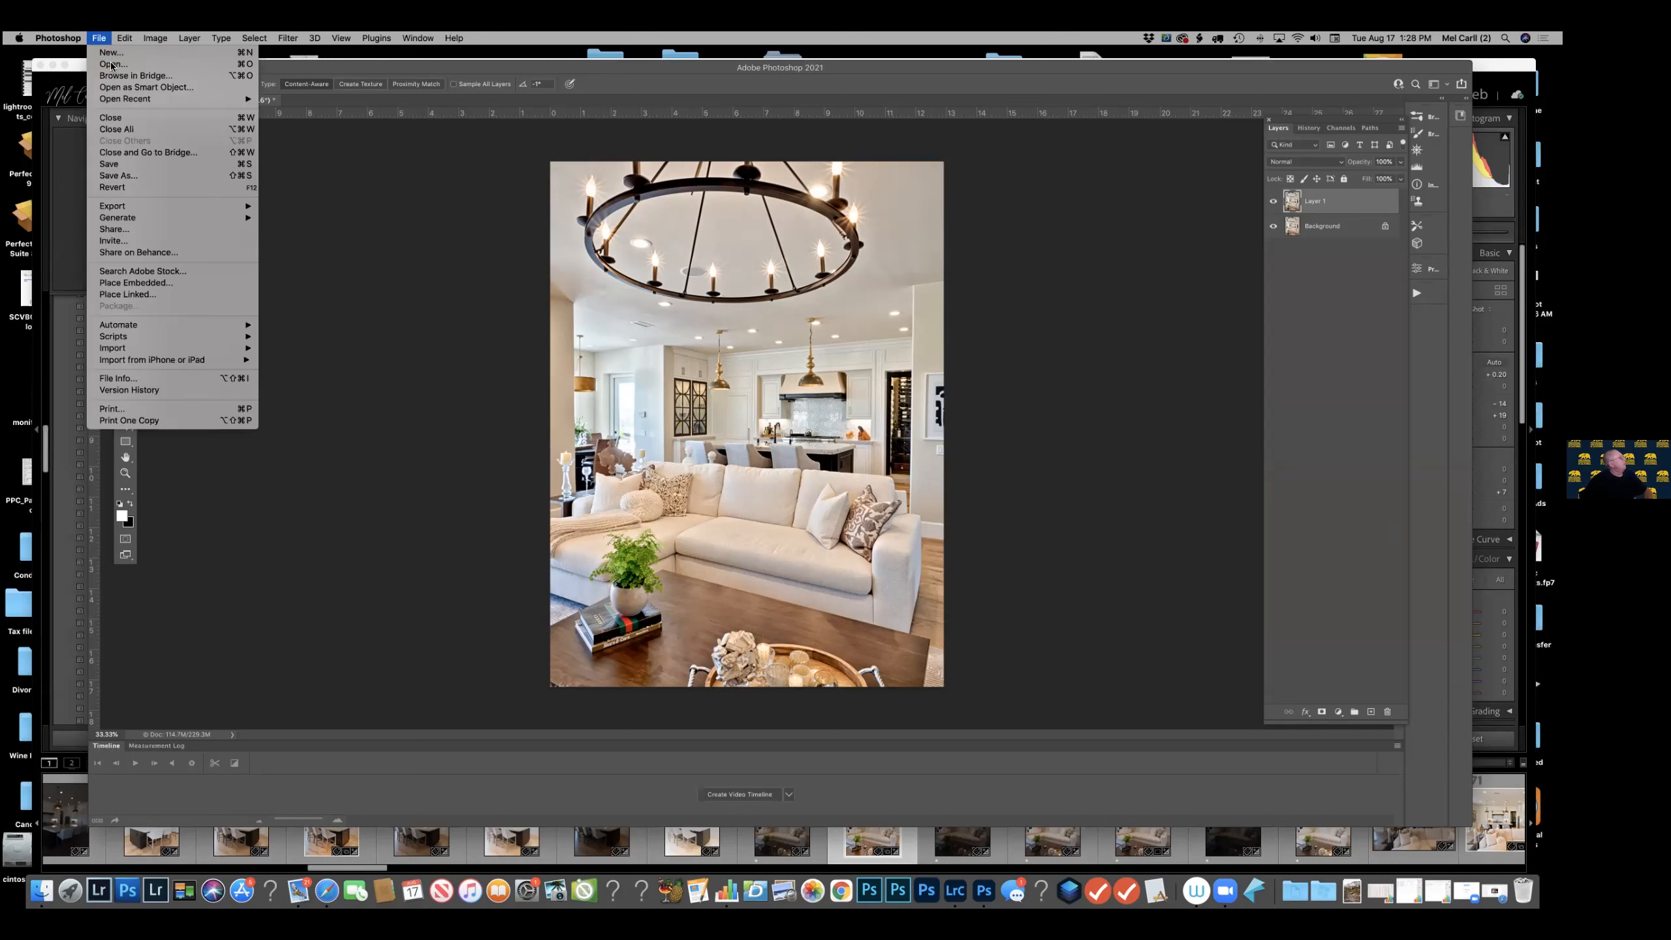
{"action": "left_click", "coordinate": [122, 165]}
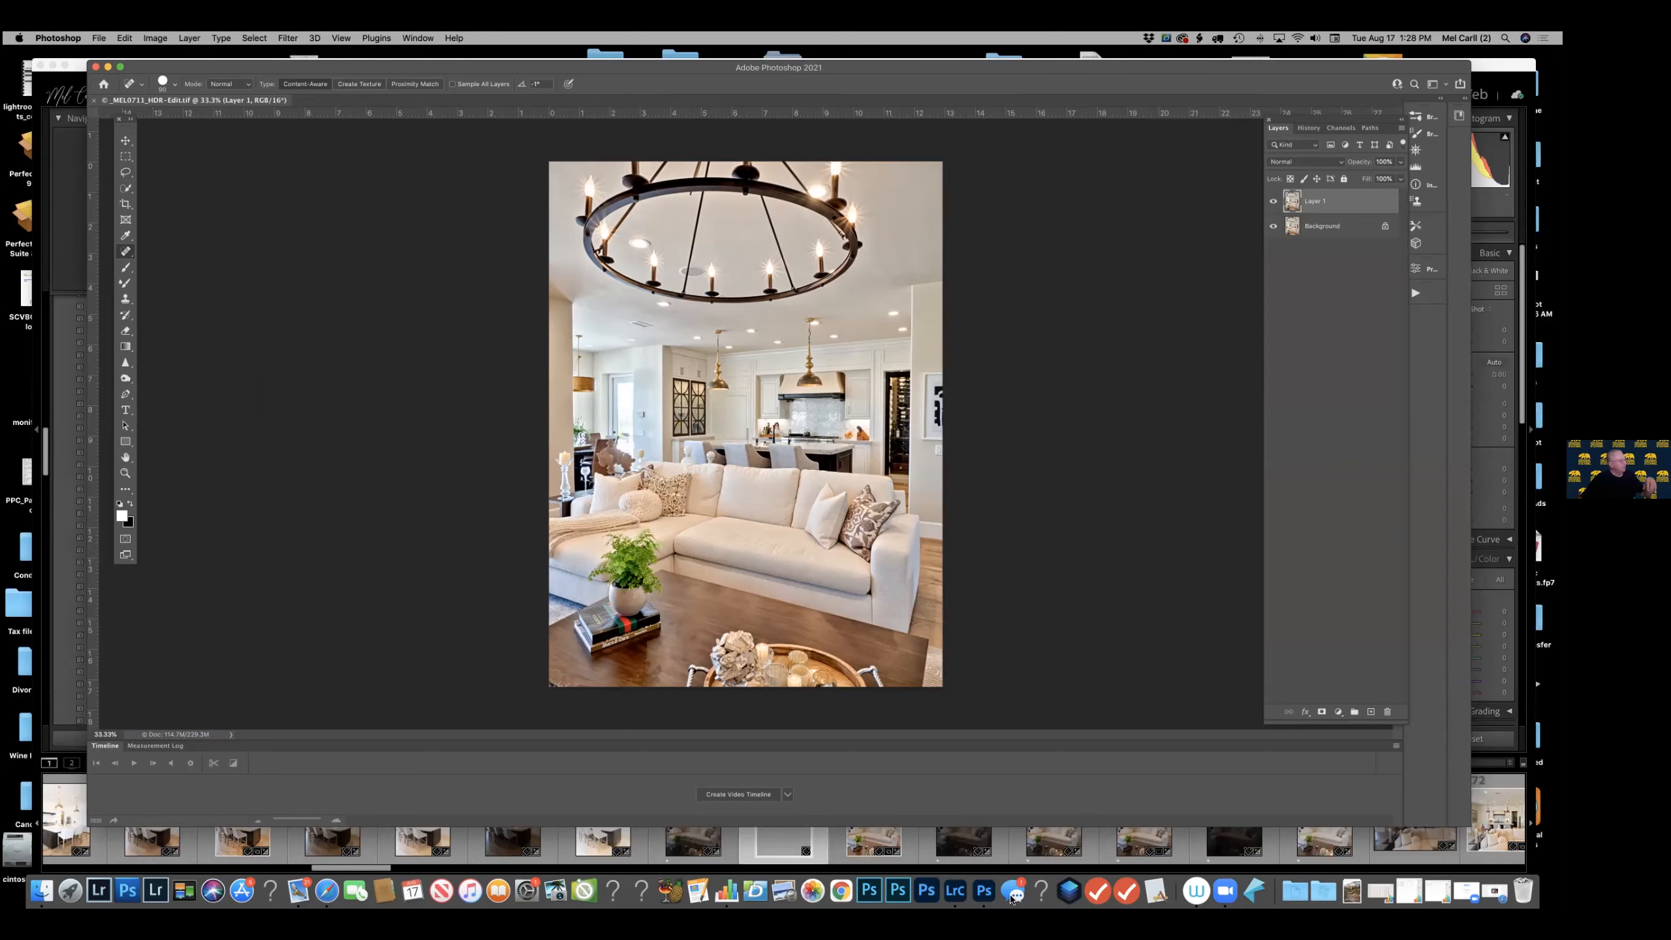
{"action": "left_click", "coordinate": [73, 67]}
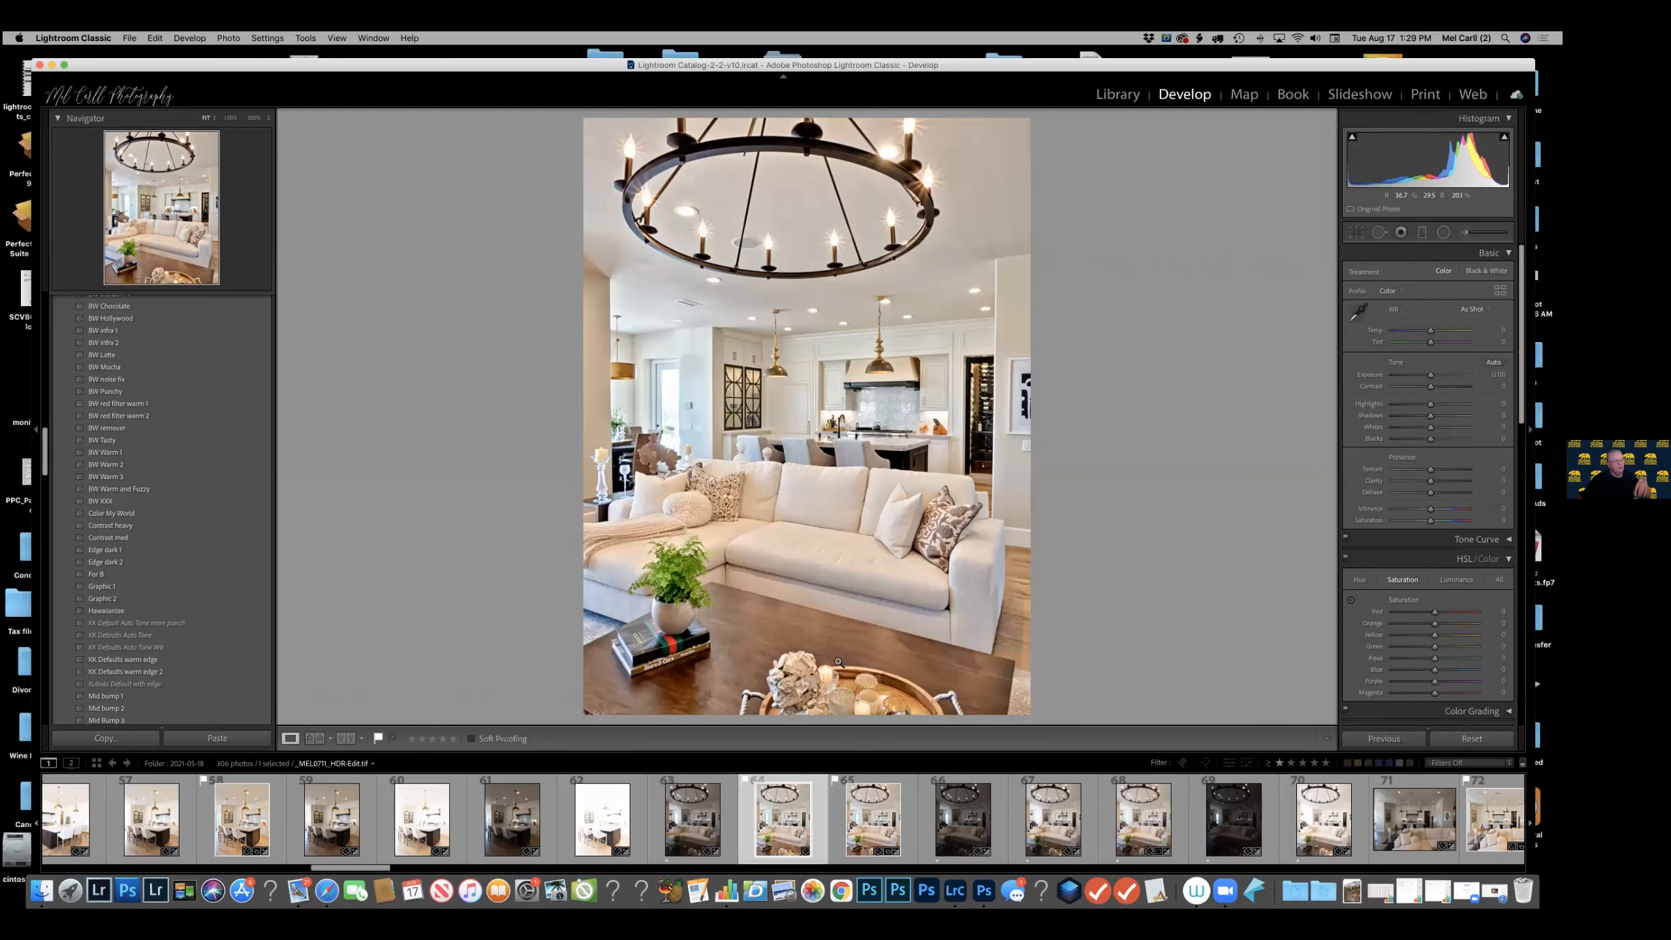
Compare the retouched living-room copy with the unretouched HDR TIFF and an original exposure, examining the coffee table.
{"action": "left_click", "coordinate": [1076, 833]}
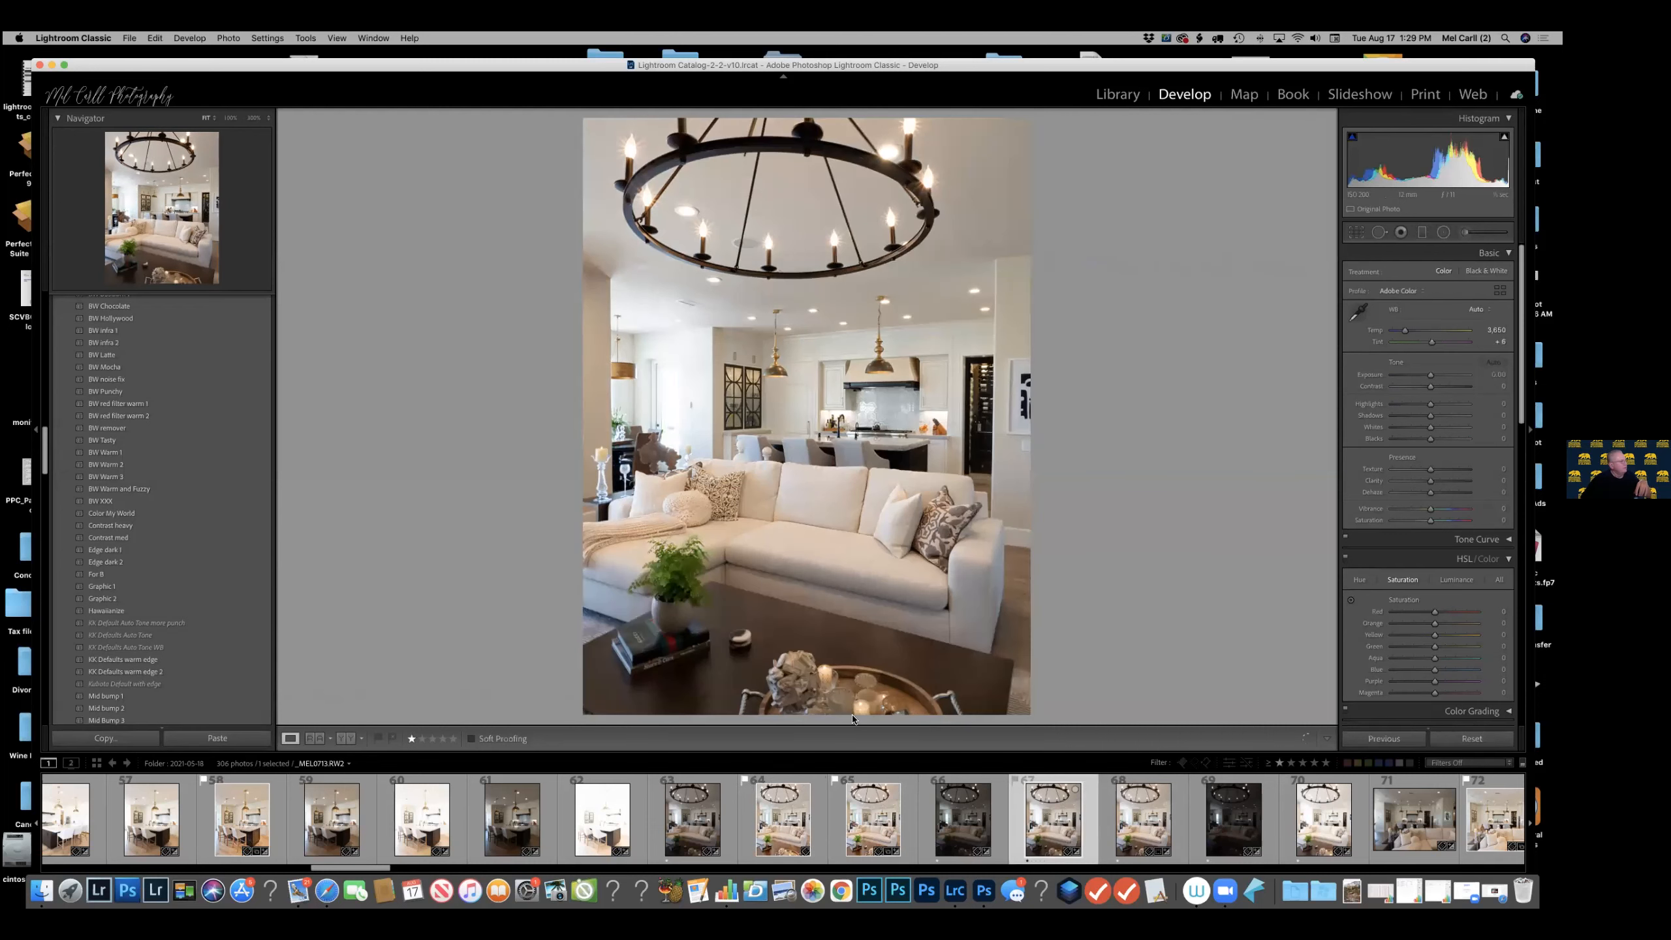
{"action": "left_click", "coordinate": [902, 827]}
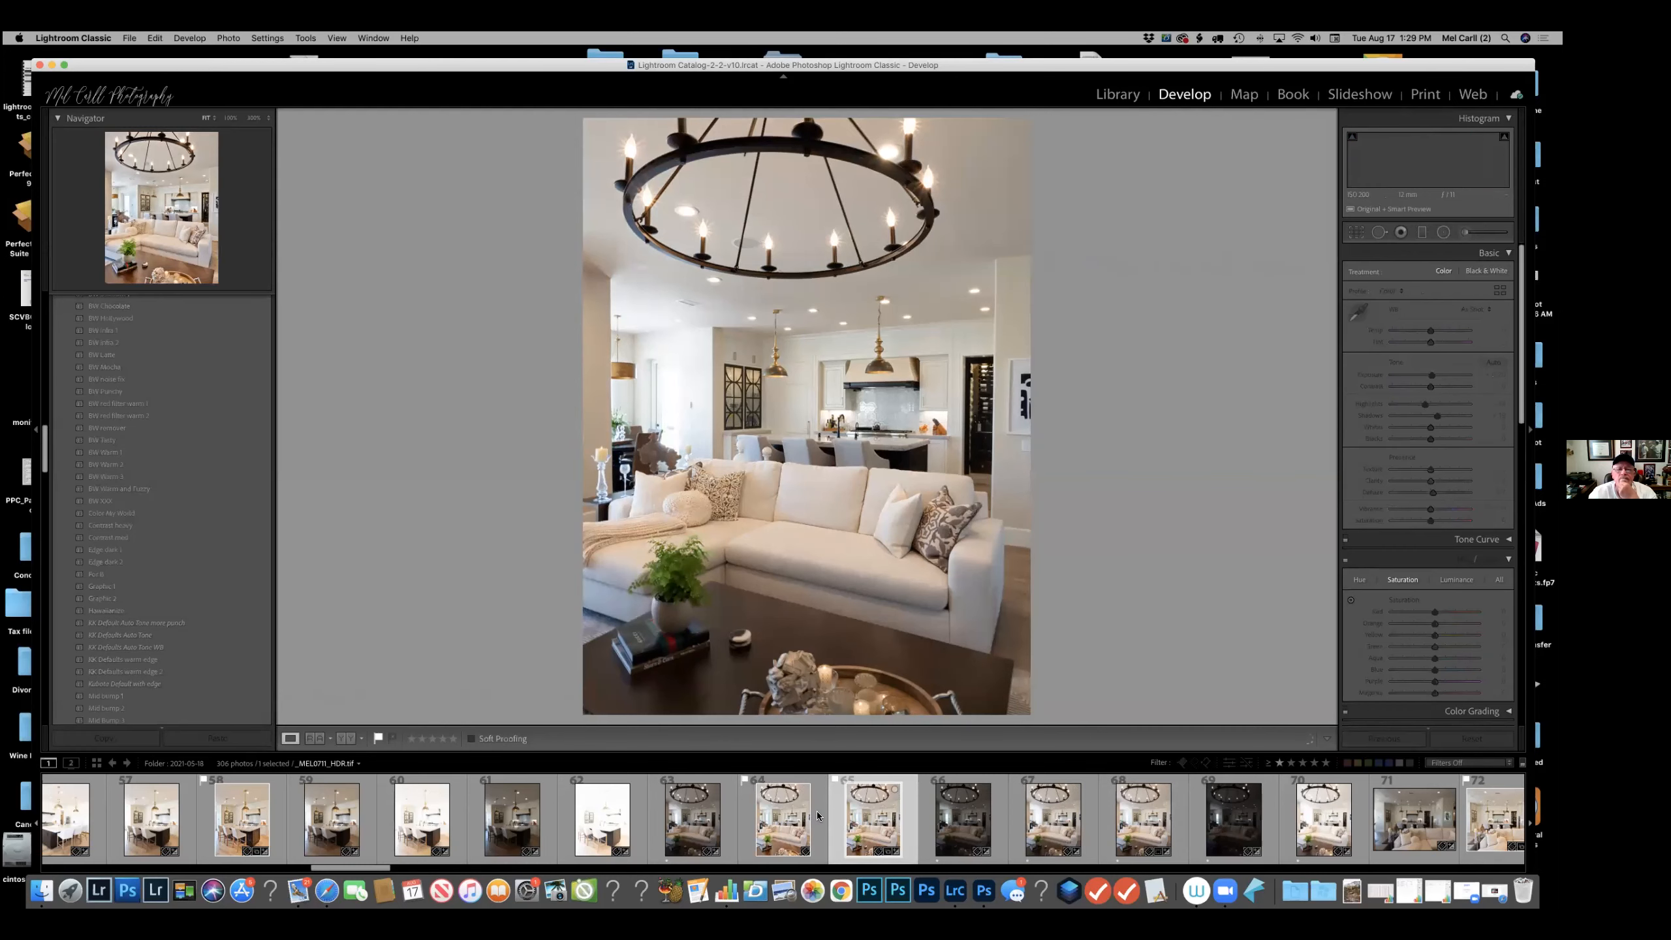
{"action": "left_click", "coordinate": [815, 816]}
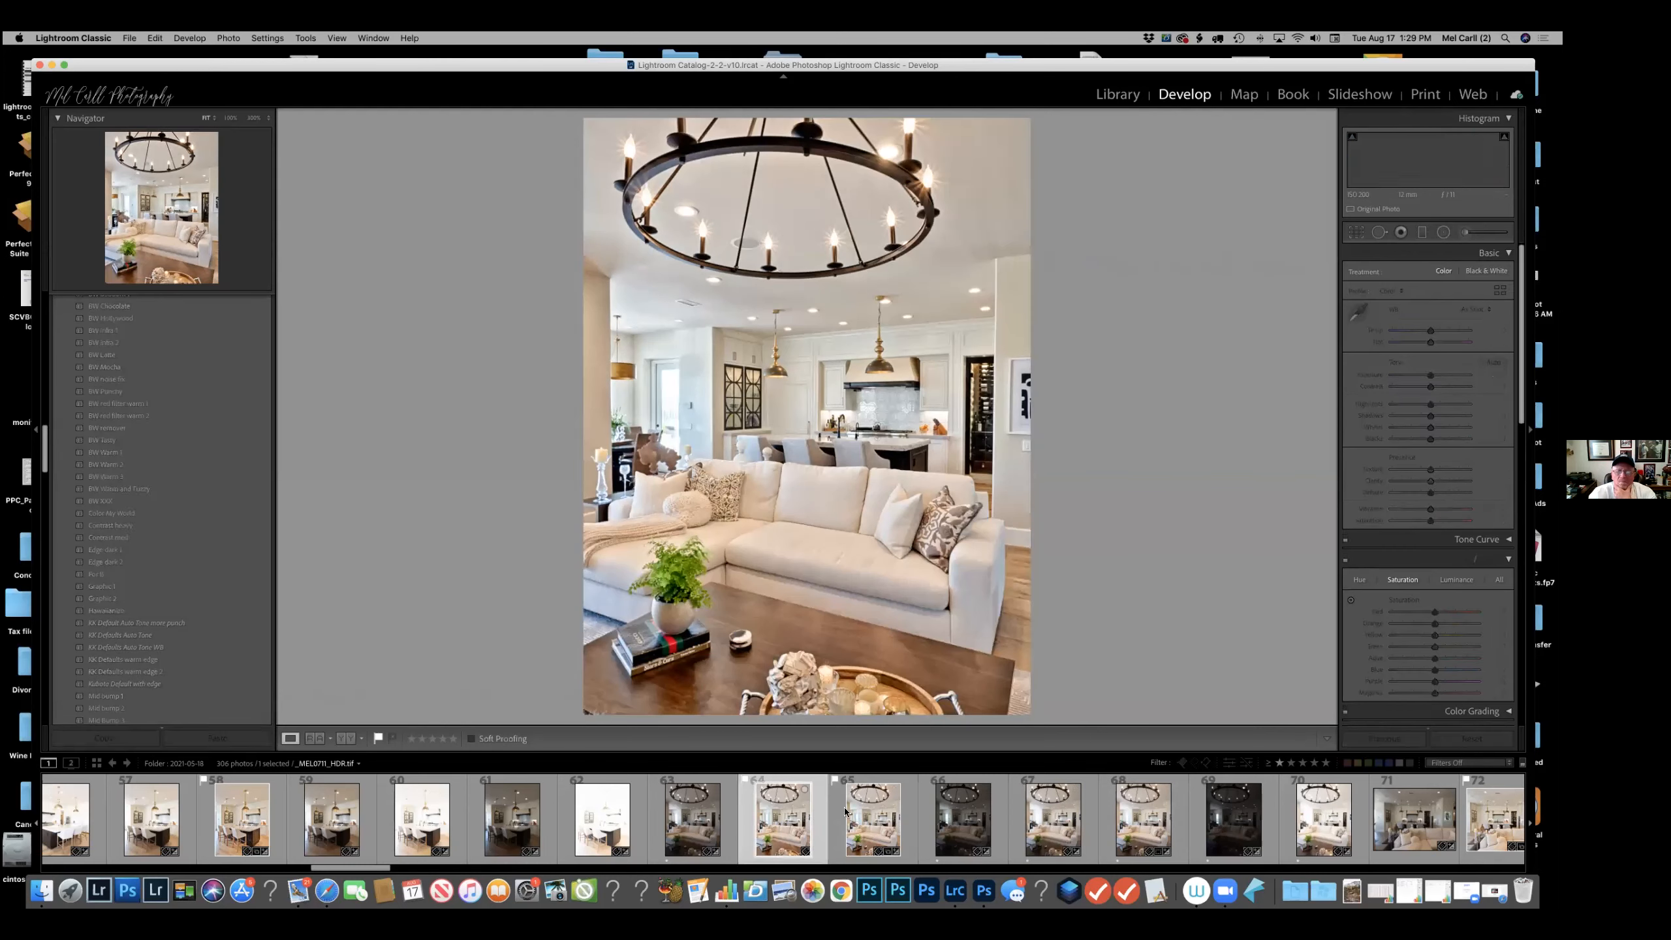
{"action": "left_click", "coordinate": [909, 817]}
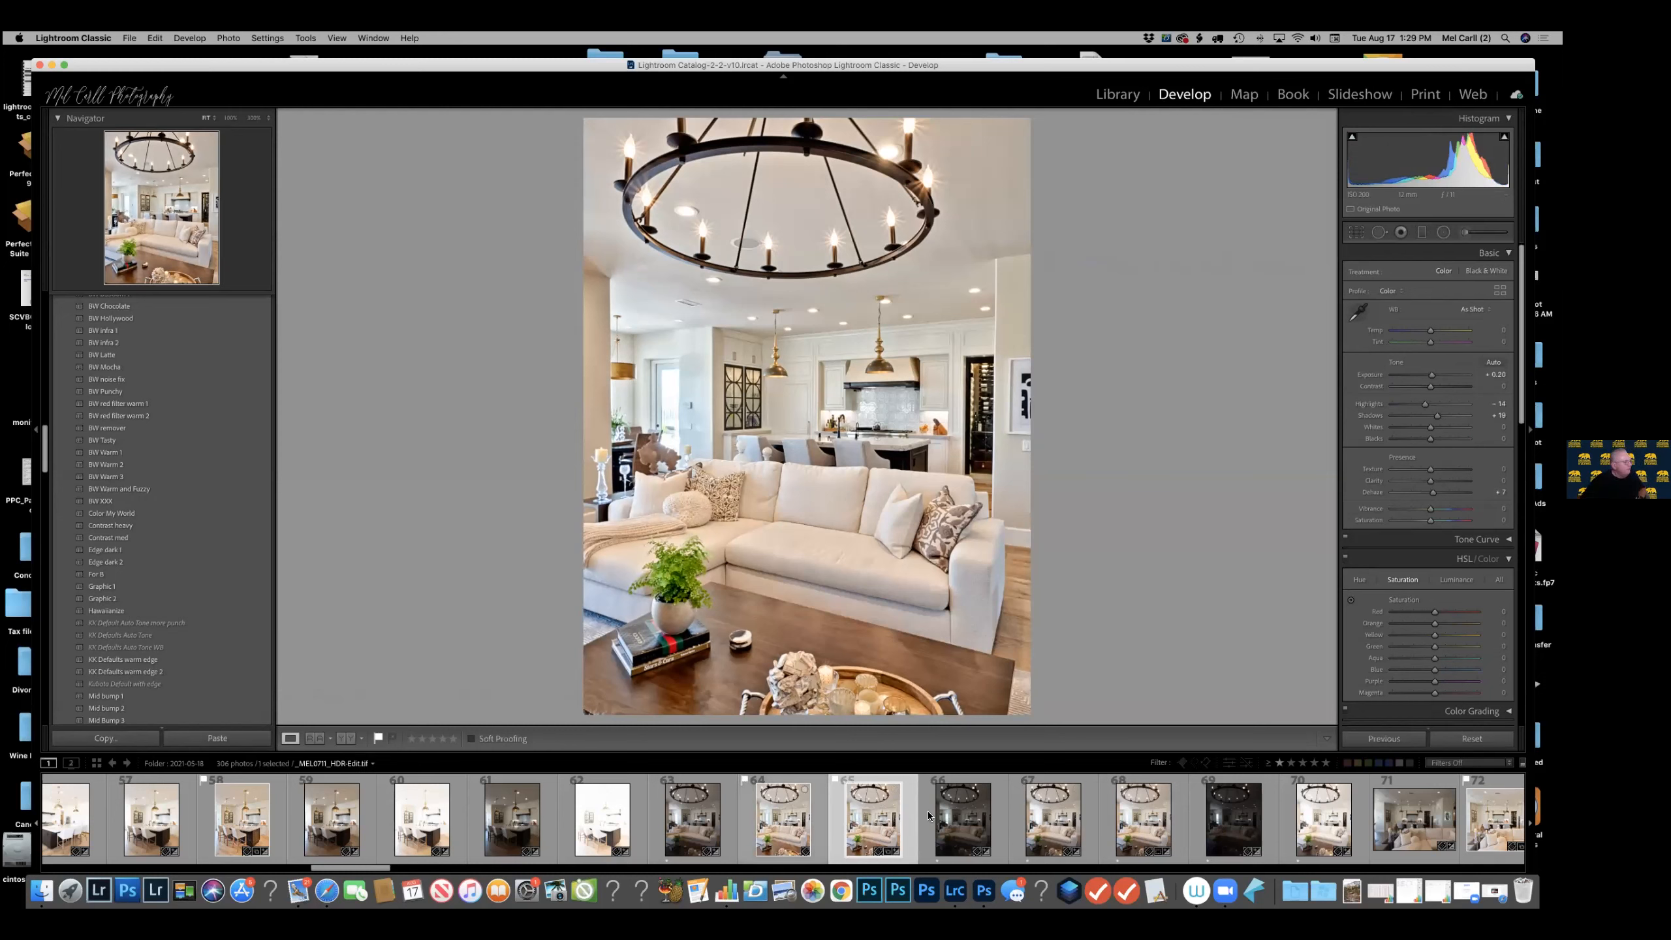
{"action": "key", "text": "Left"}
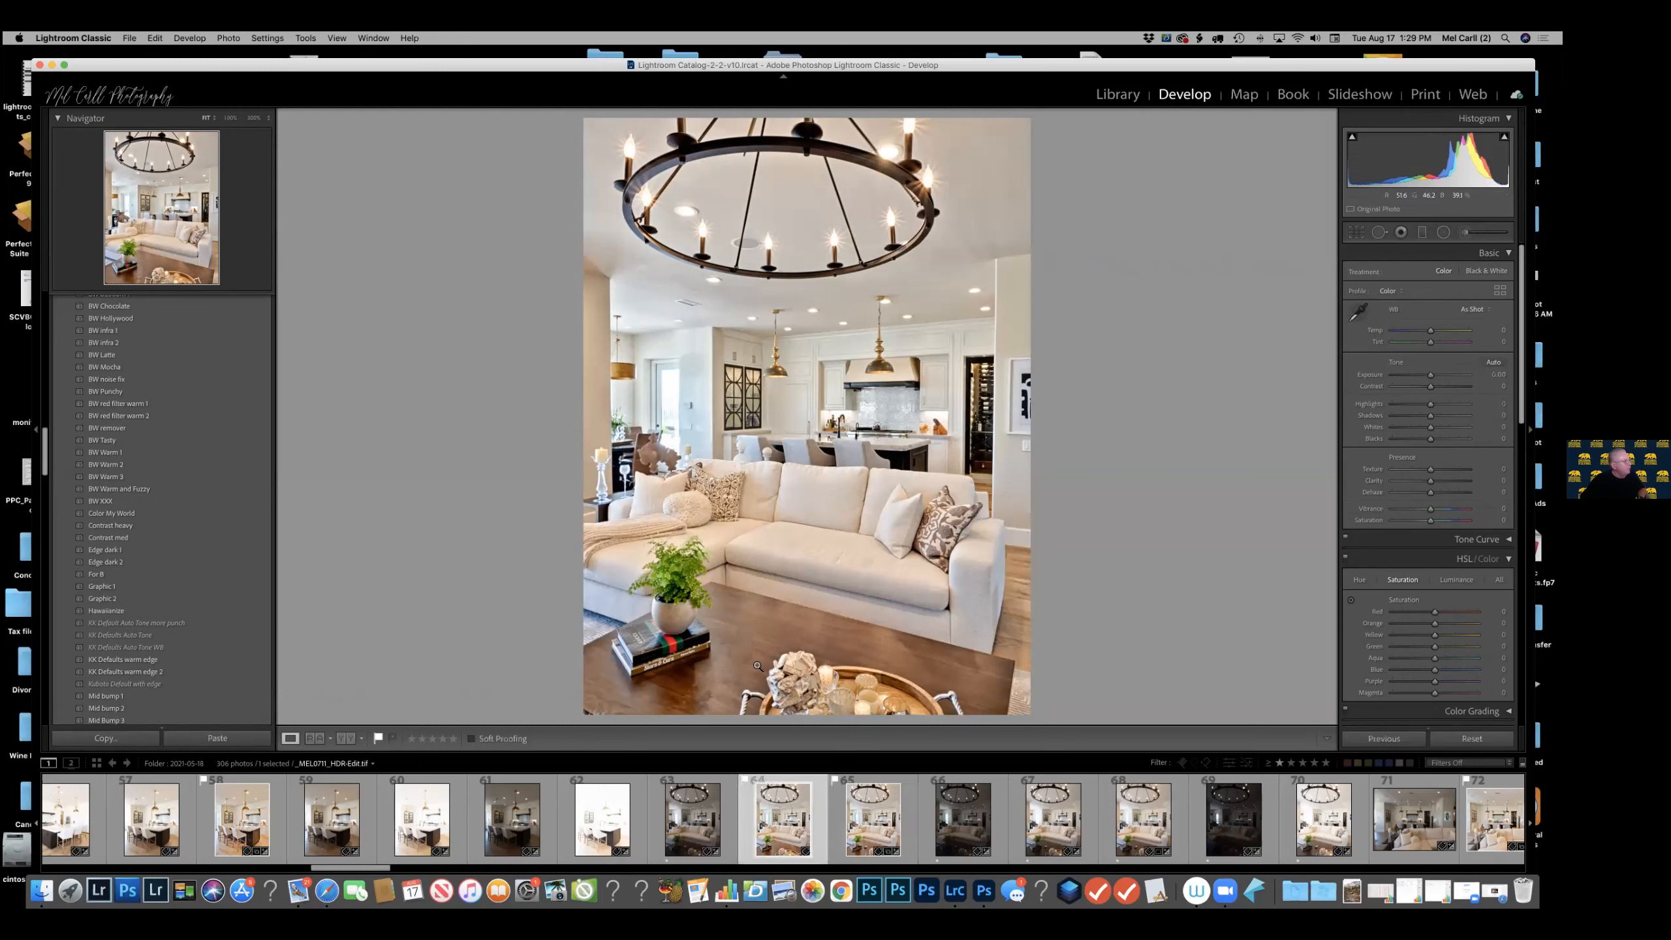
{"action": "left_click", "coordinate": [909, 816]}
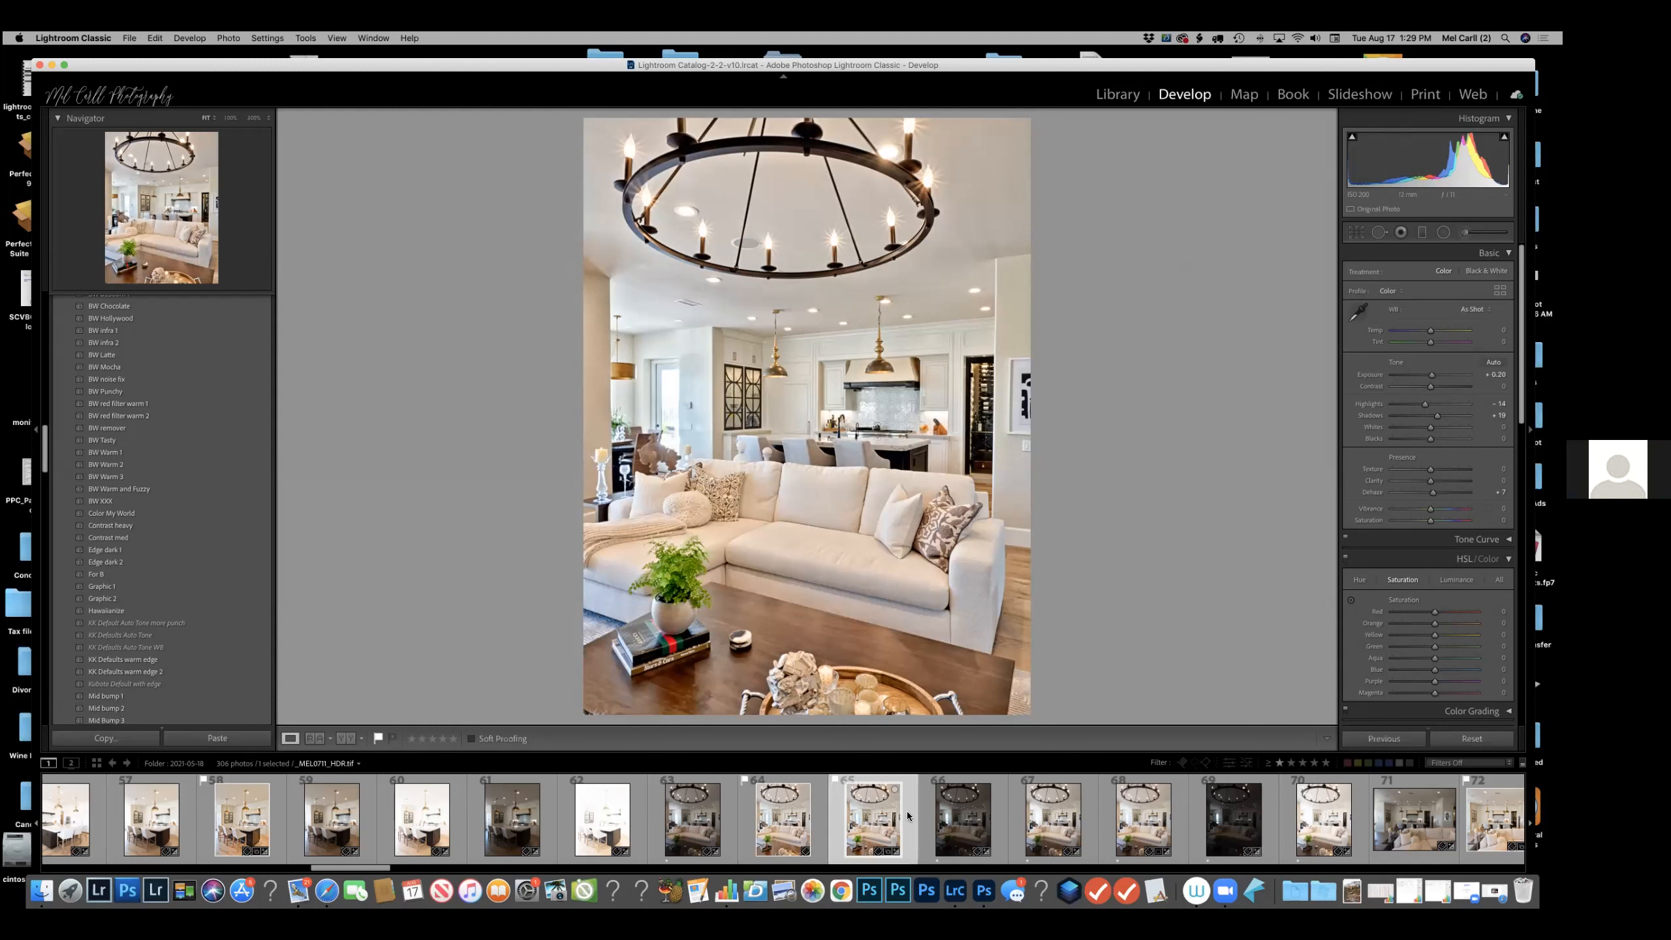
{"action": "left_click", "coordinate": [823, 814]}
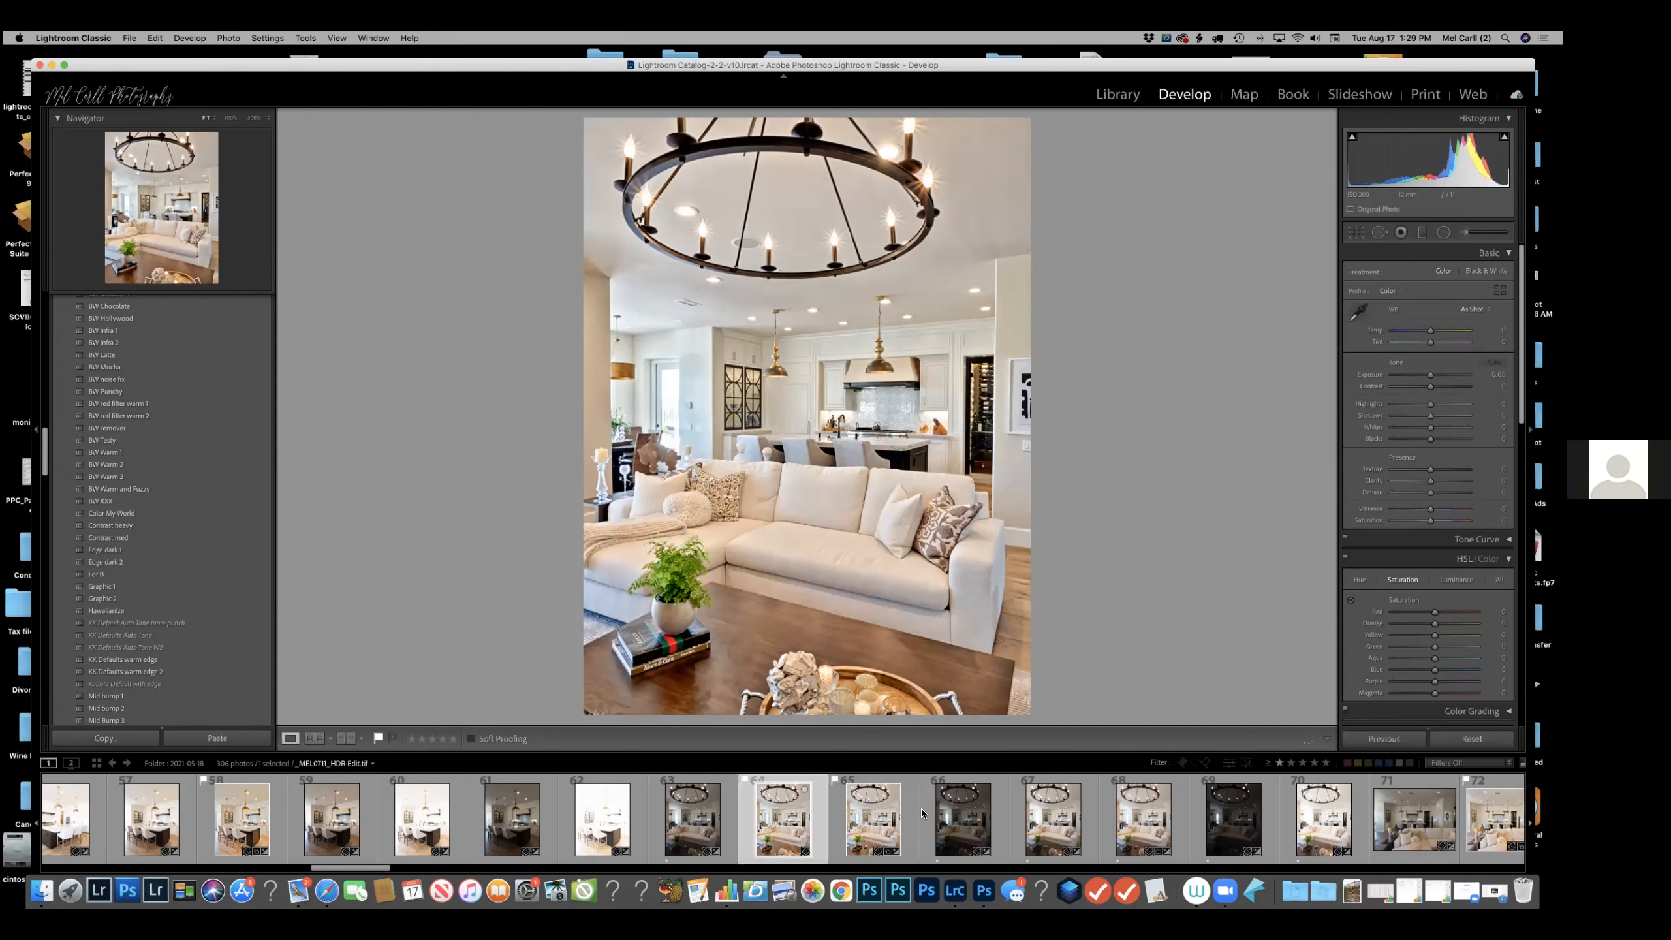
{"action": "left_click", "coordinate": [914, 812]}
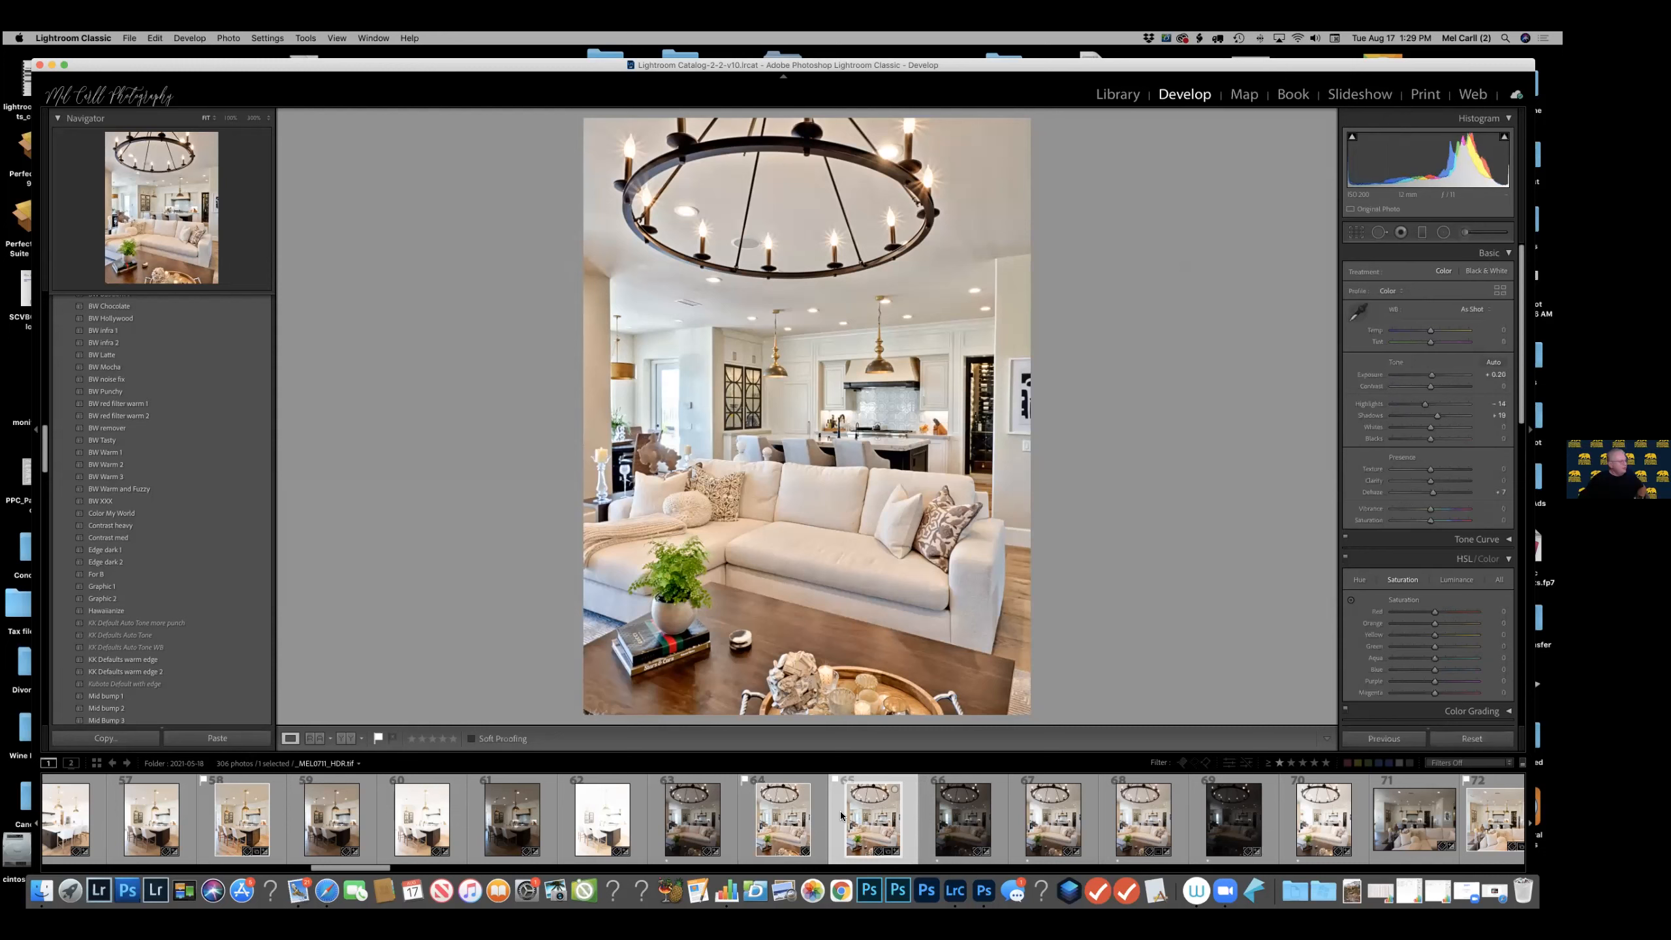
{"action": "left_click", "coordinate": [819, 816]}
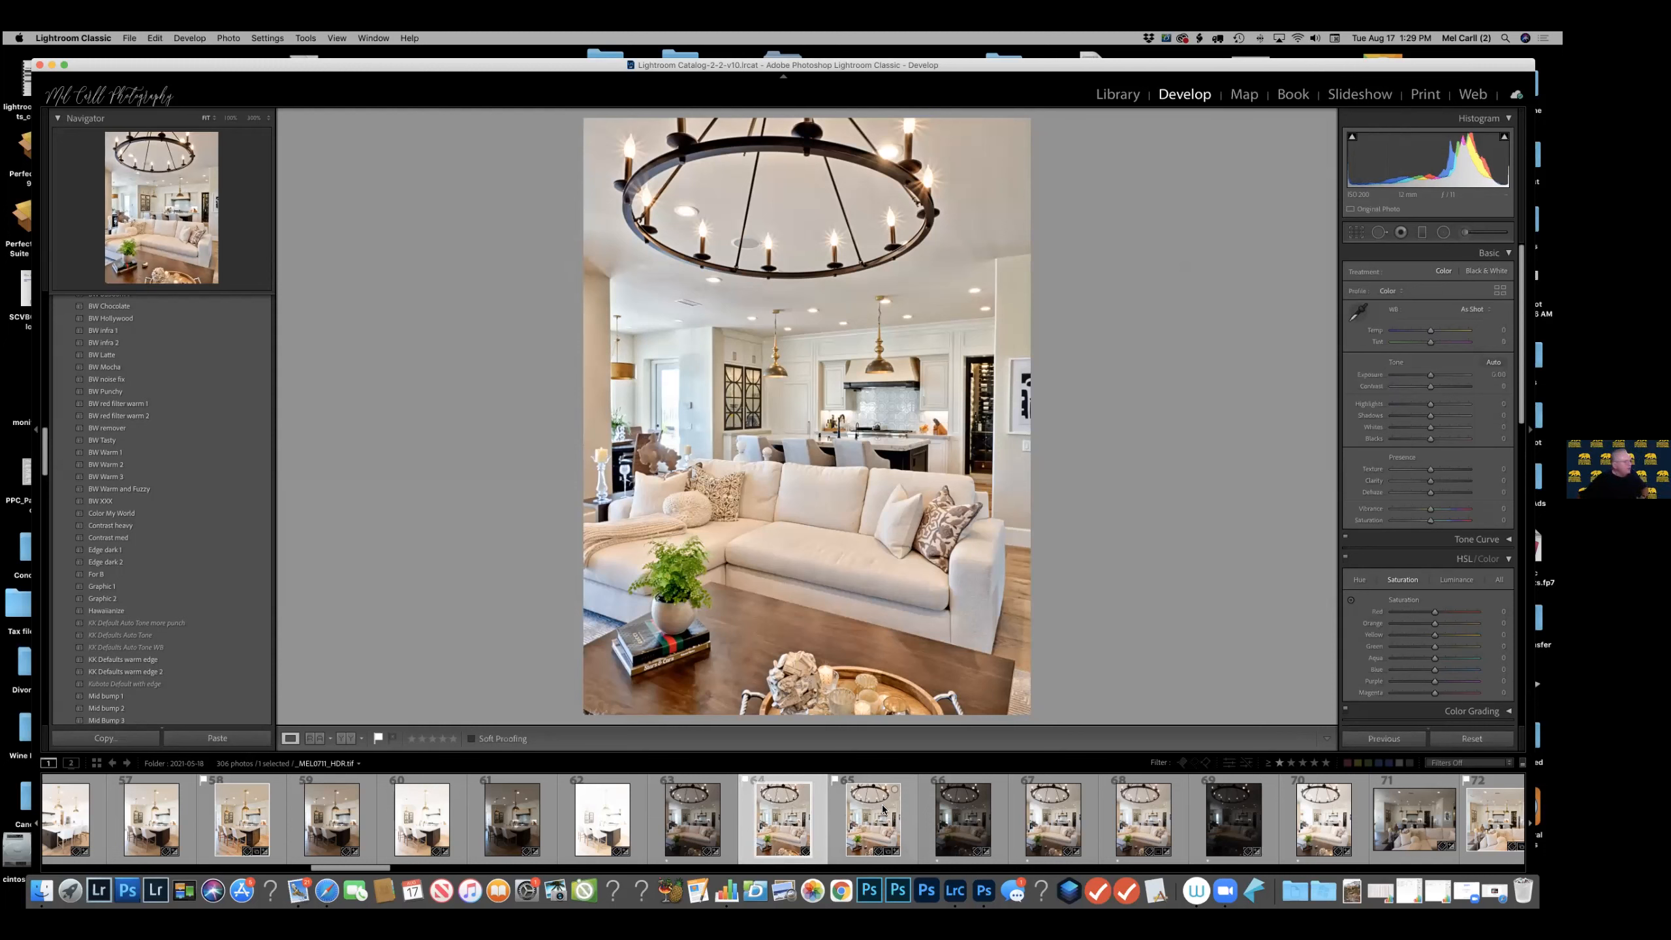
{"action": "left_click", "coordinate": [911, 810]}
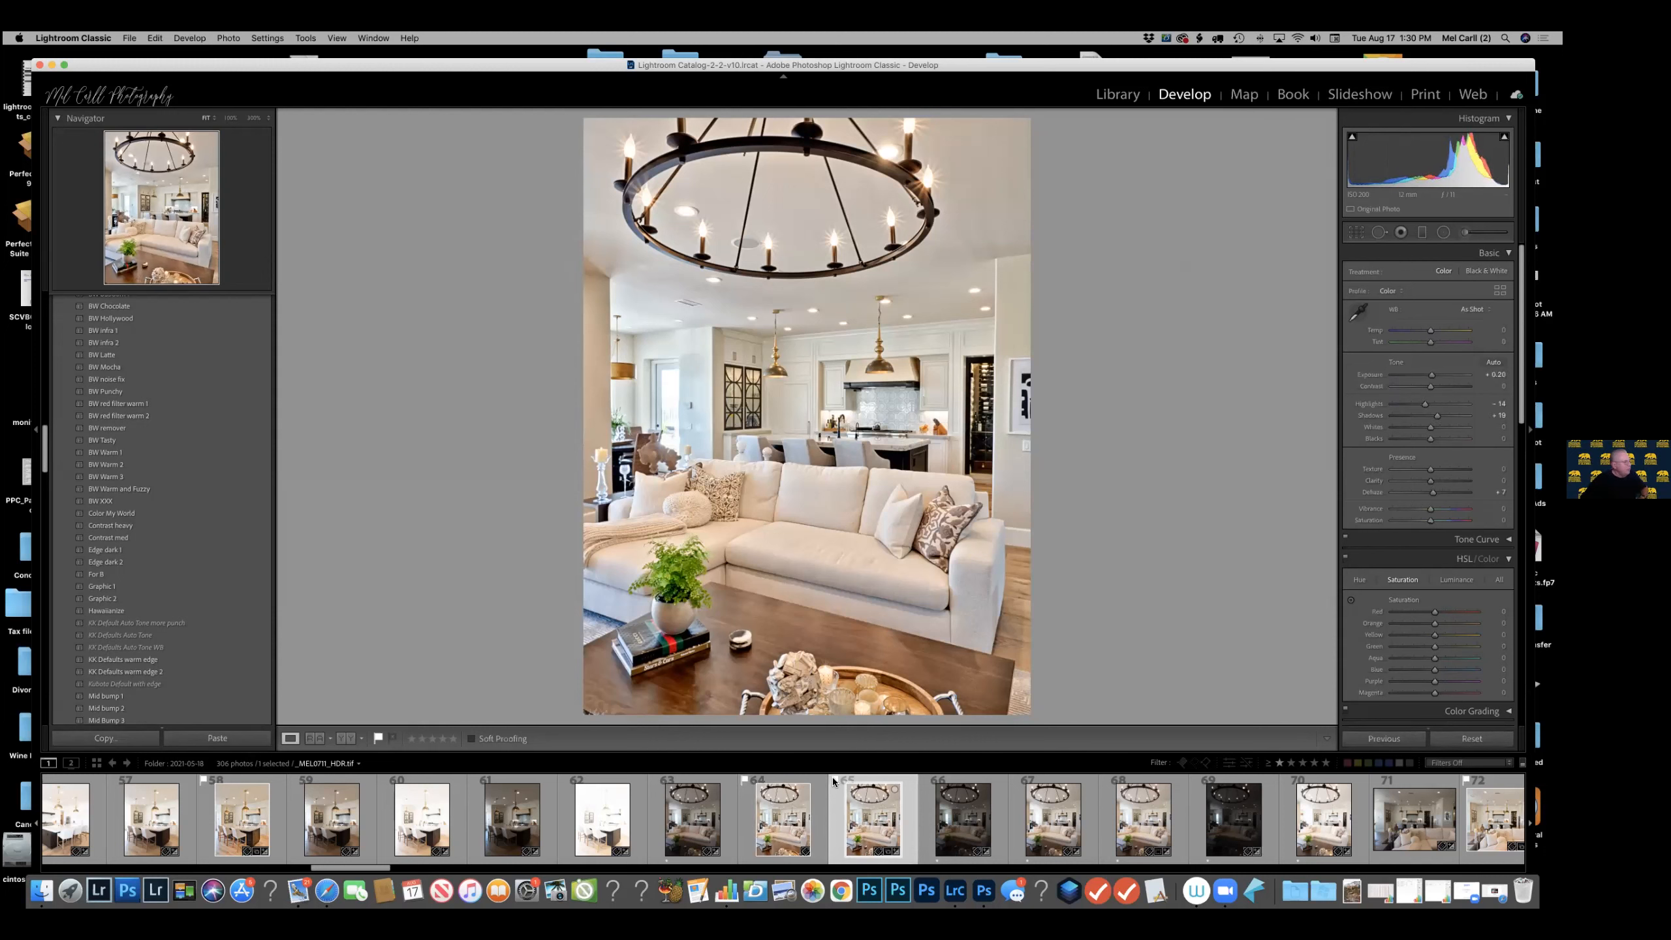
Switch between the retouched living-room copy and the unretouched HDR TIFF to examine the object removal once more.
{"action": "left_click", "coordinate": [821, 801]}
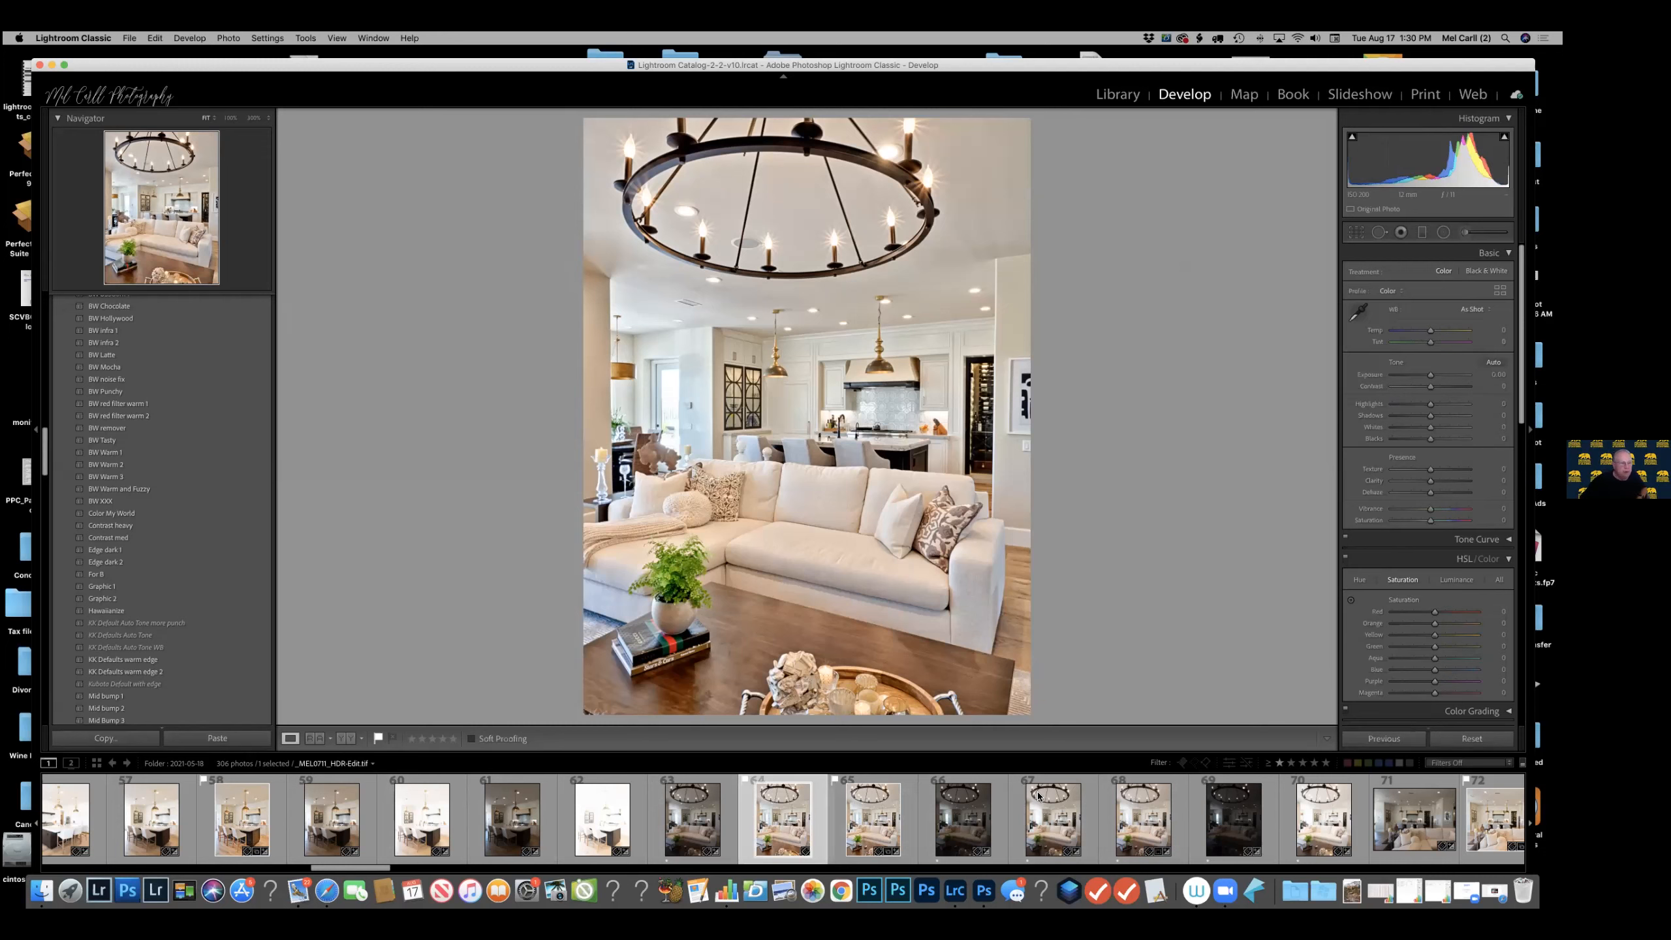
{"action": "mouse_move", "coordinate": [1037, 797]}
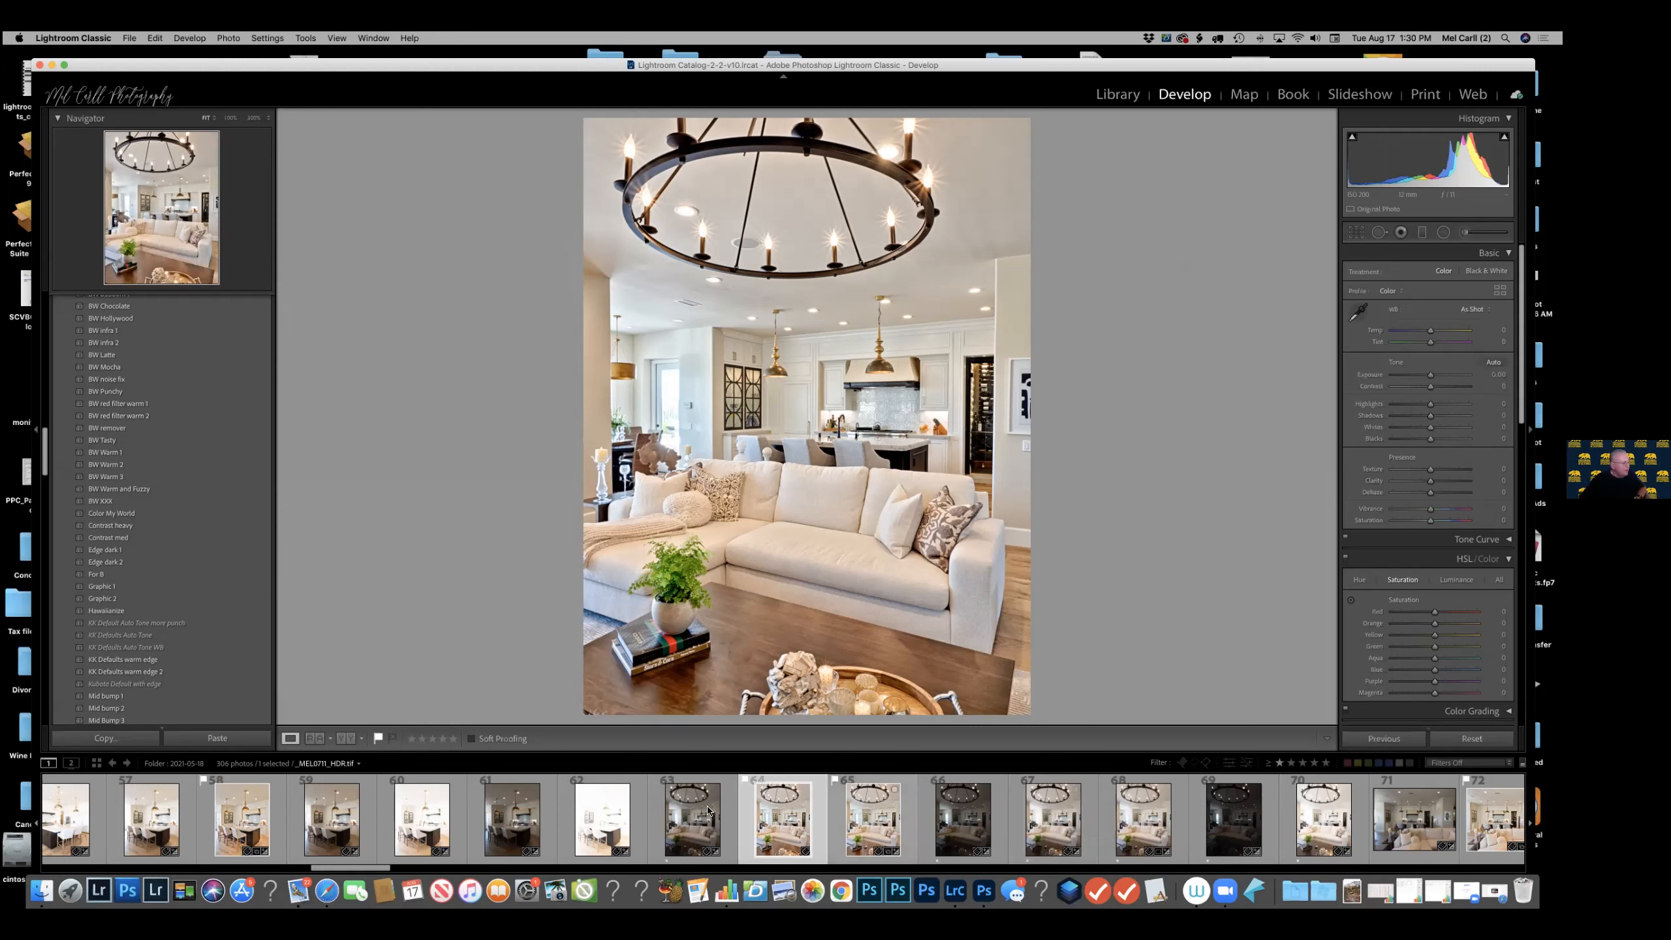
{"action": "left_click", "coordinate": [904, 816]}
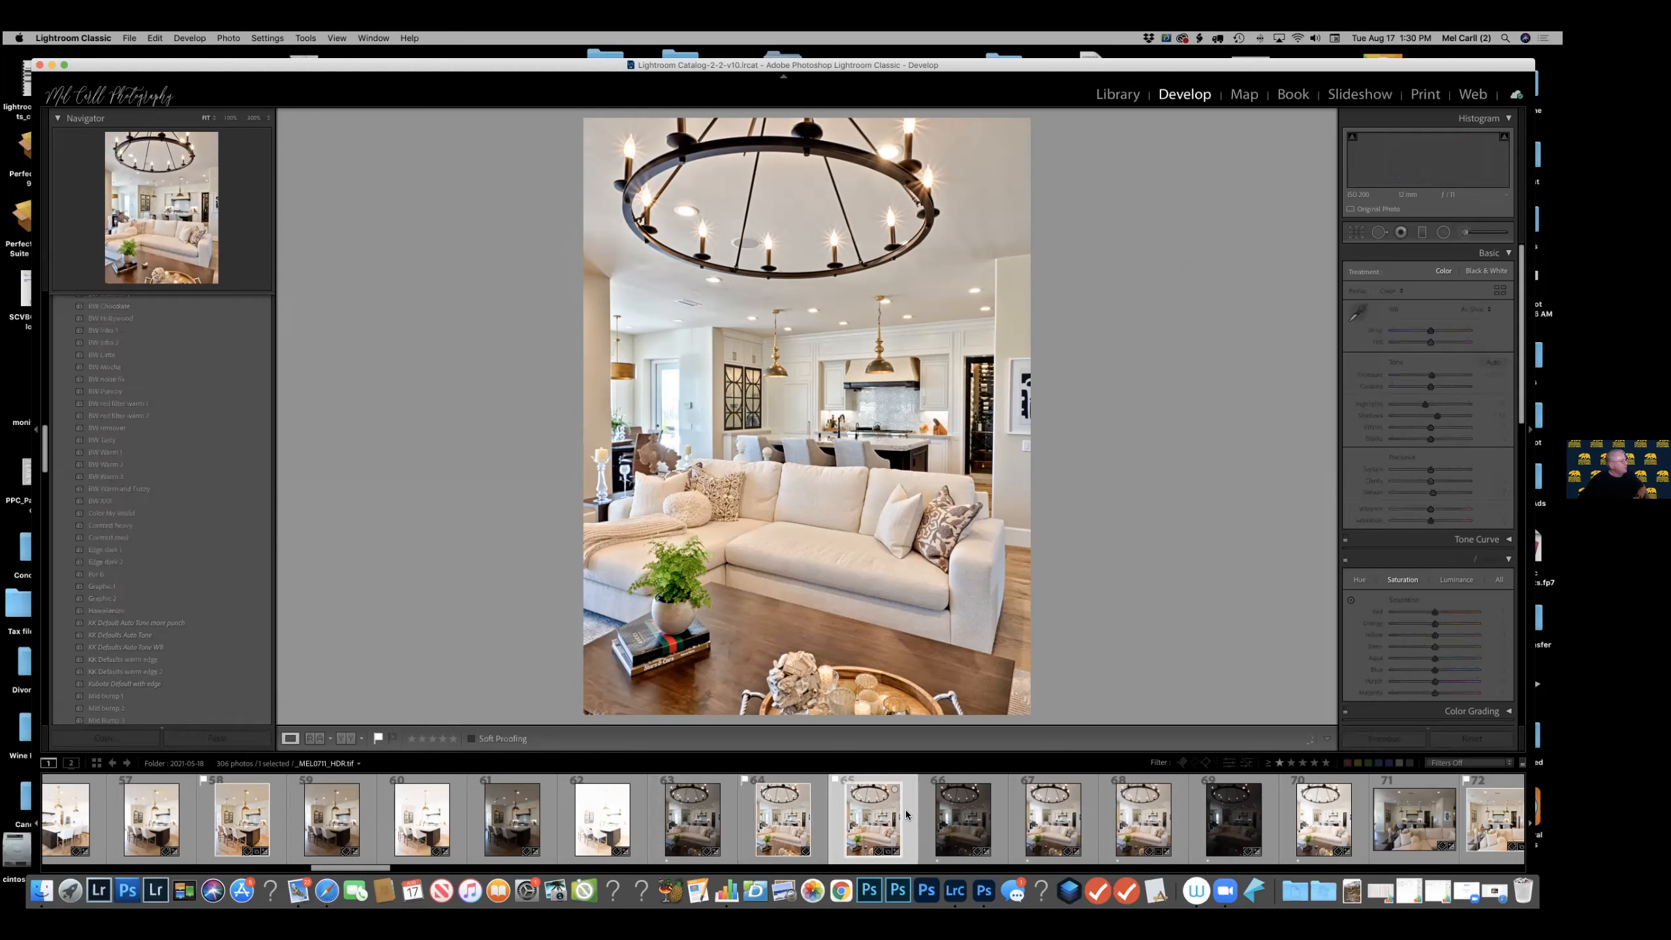
Create a virtual copy of the retouched living-room image.
{"action": "left_click", "coordinate": [816, 825]}
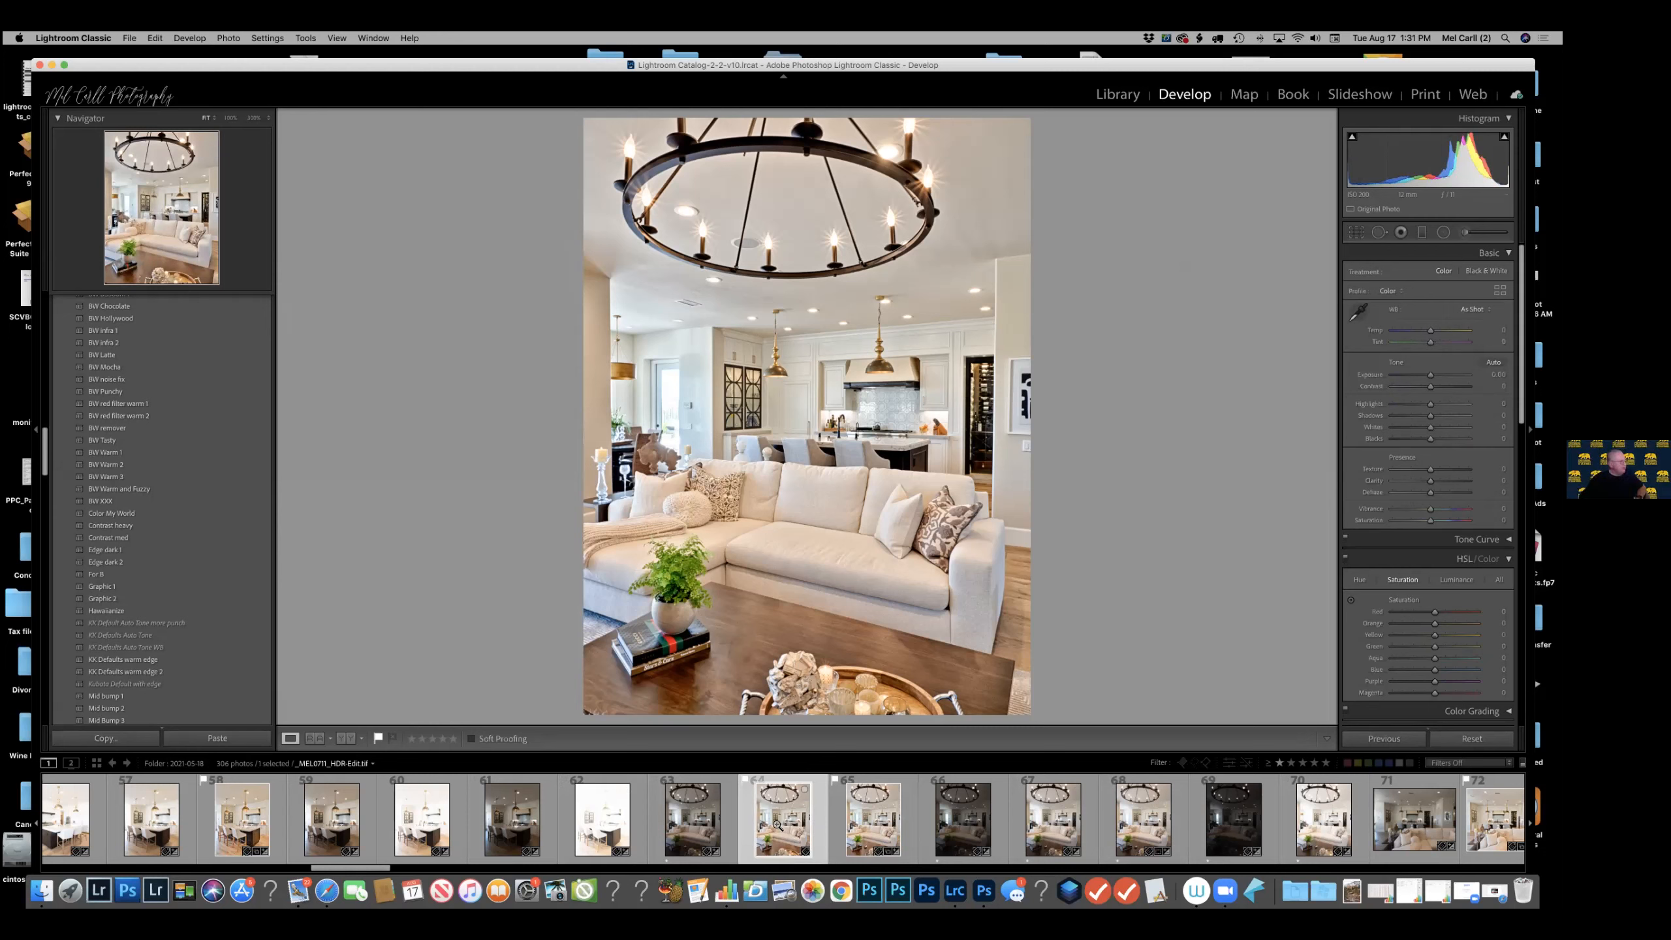
{"action": "right_click", "coordinate": [821, 405]}
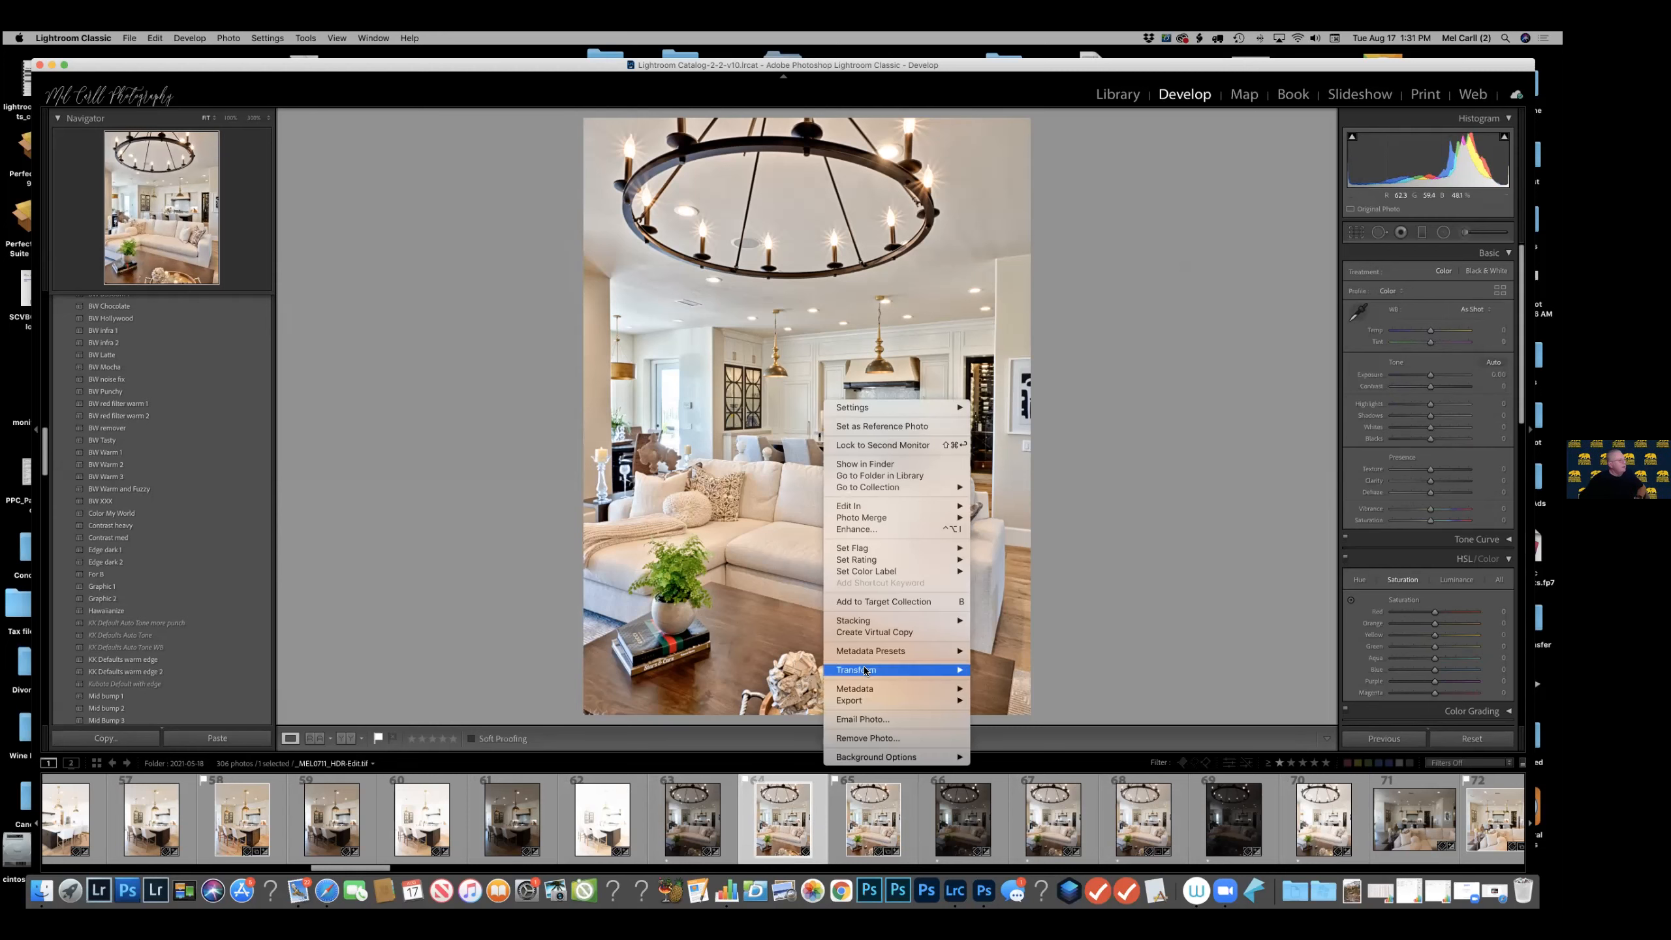
{"action": "left_click", "coordinate": [862, 633]}
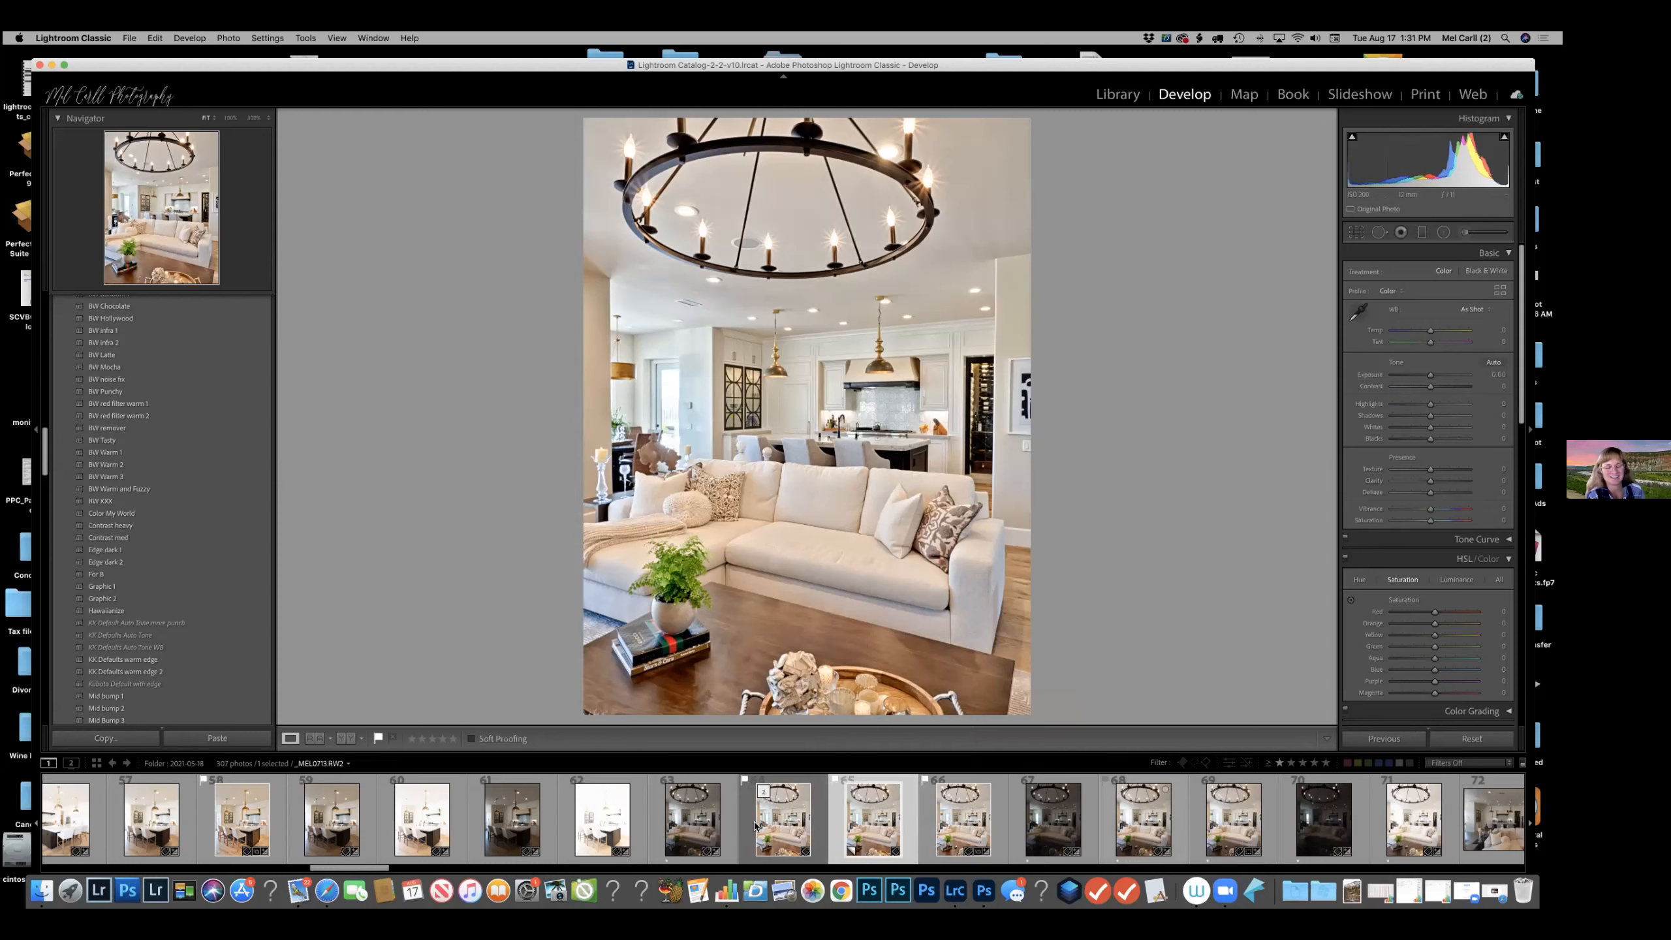
Review the export settings for the living-room virtual copy from the Library module, closing them without exporting.
{"action": "left_click", "coordinate": [1118, 94]}
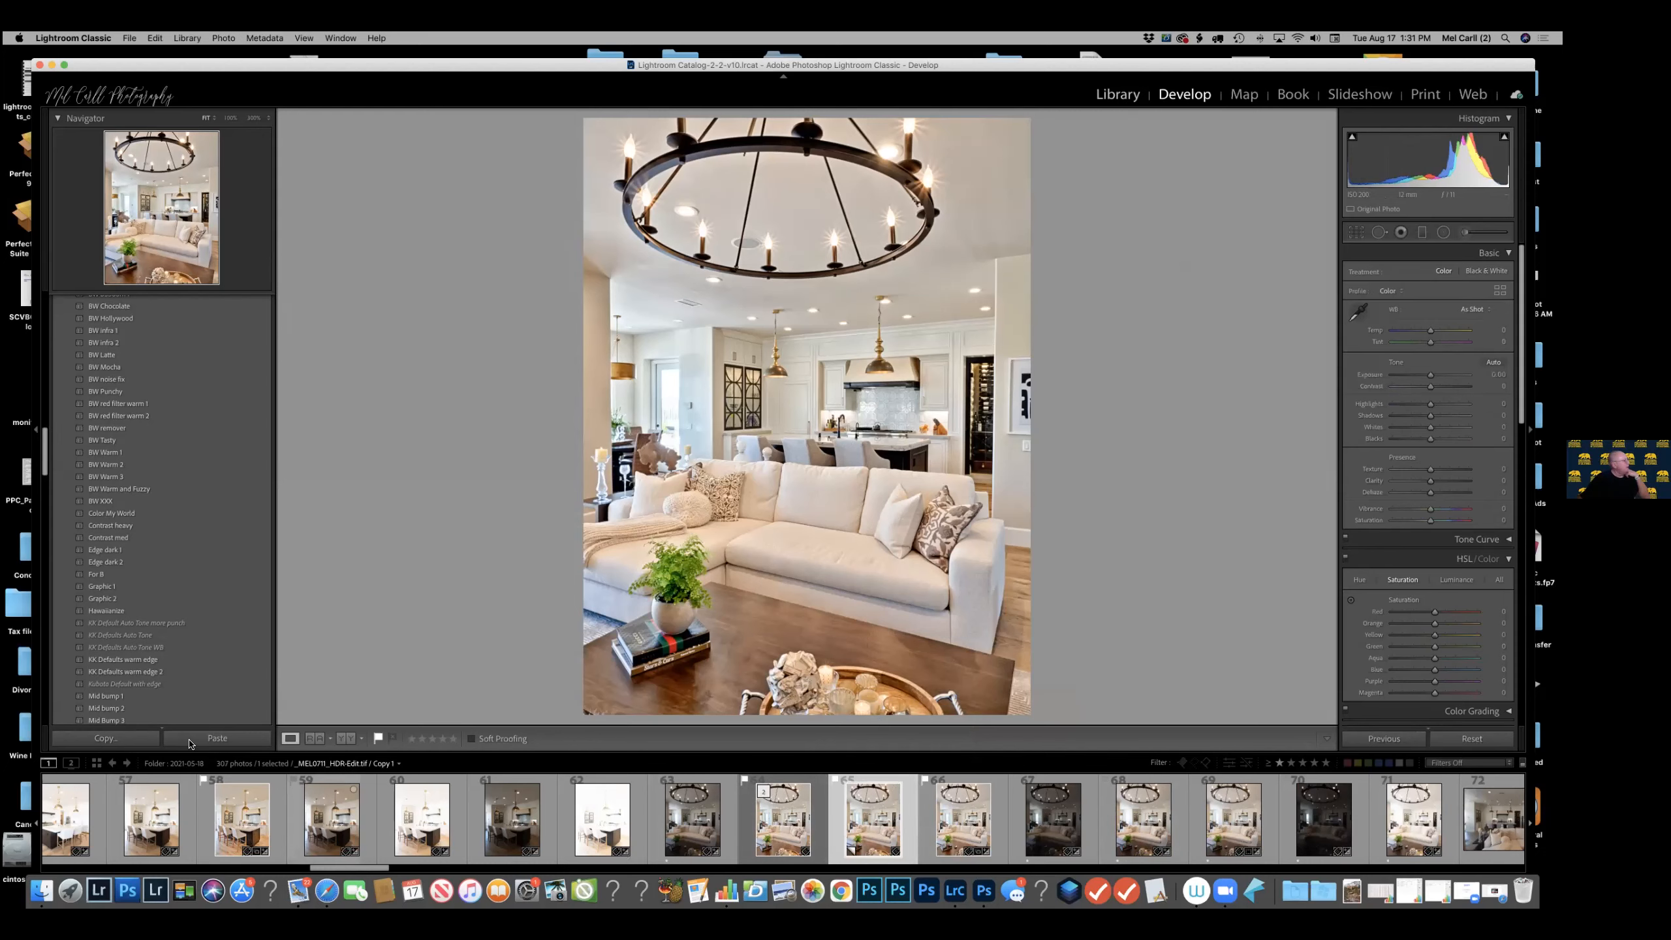
{"action": "left_click", "coordinate": [189, 743]}
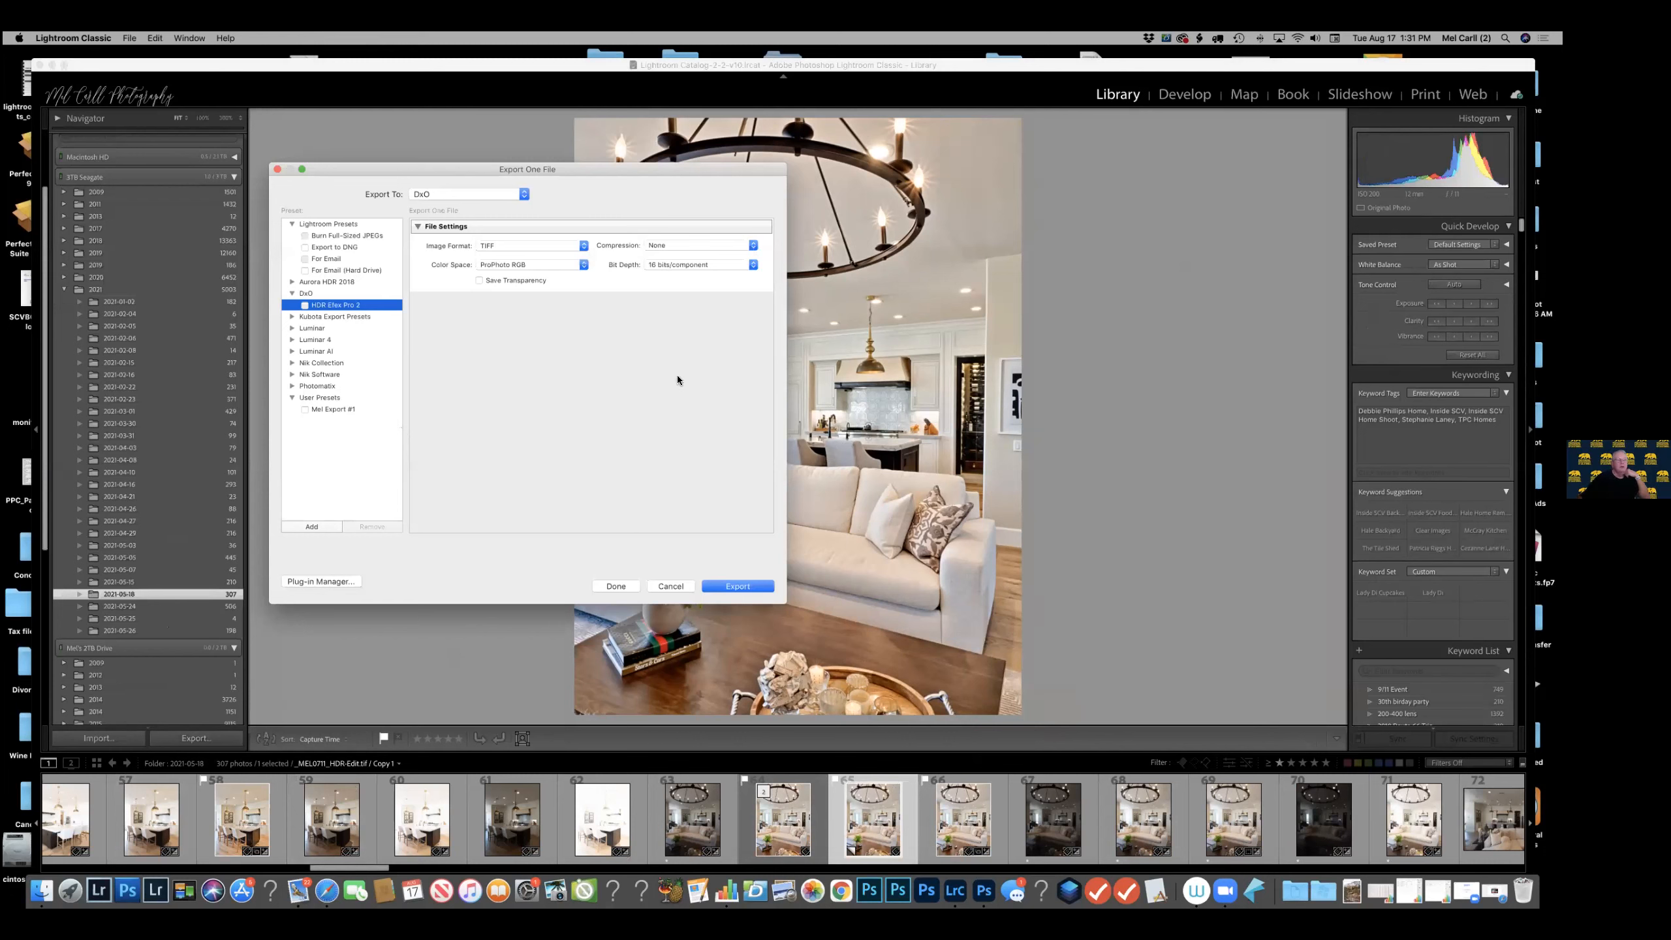
{"action": "key", "text": "Escape"}
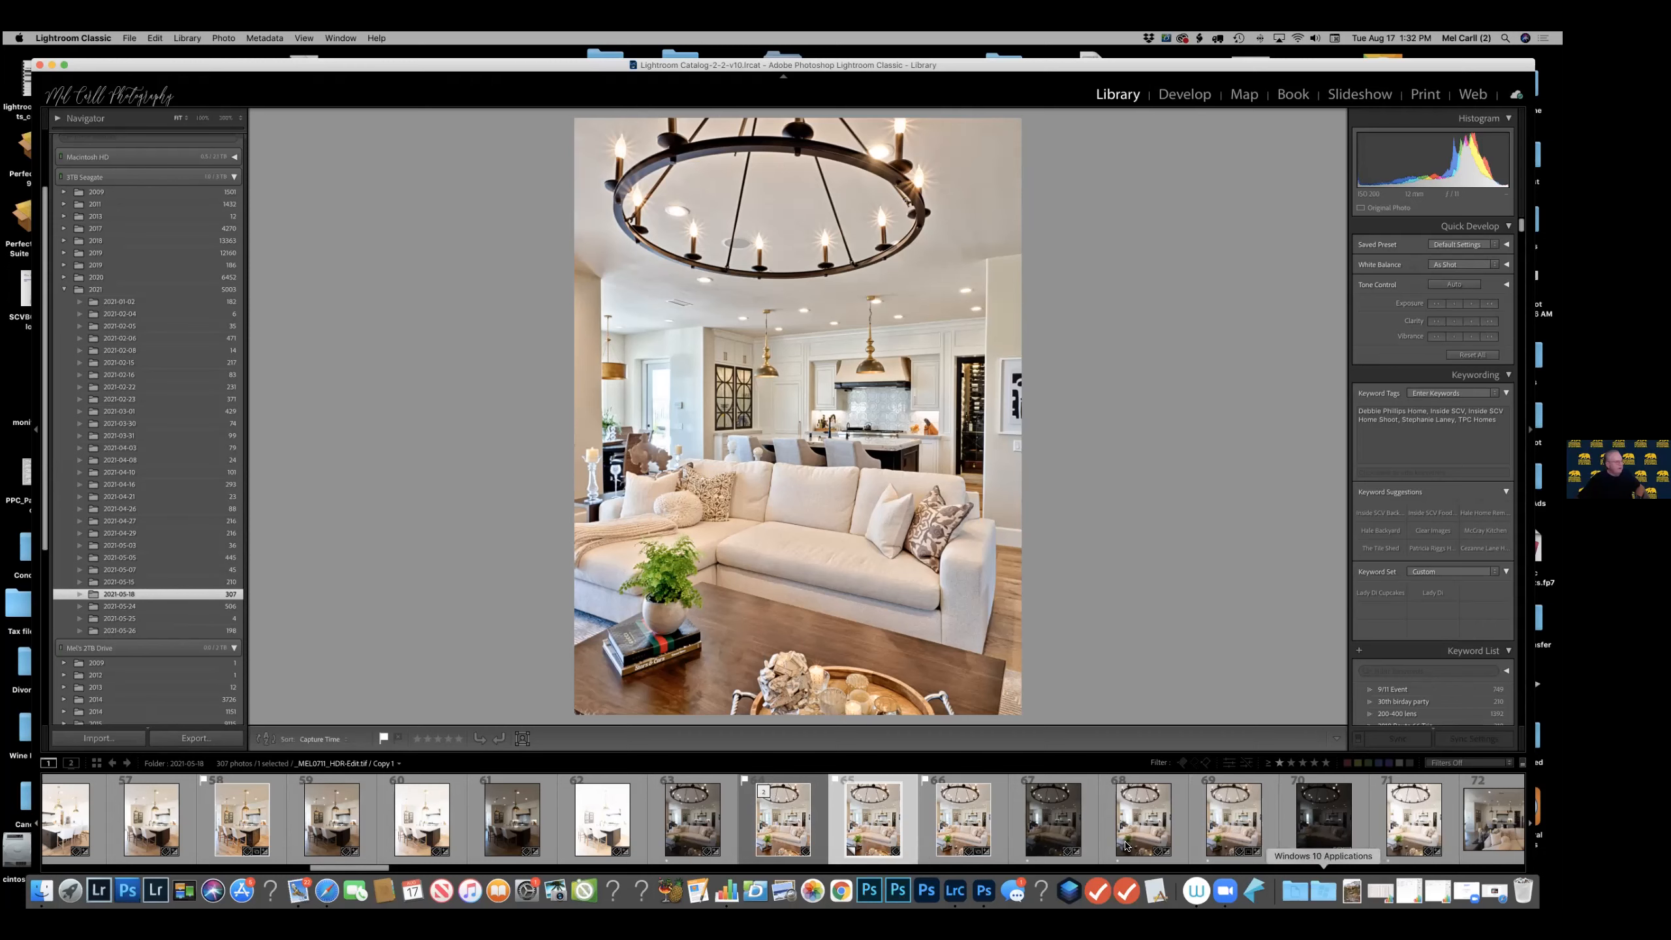
Filter the folder to photos with one star or higher and select the five bracketed exposures of the four-poster bedroom.
{"action": "scroll", "coordinate": [1242, 834], "scroll_direction": "down", "scroll_amount": 10}
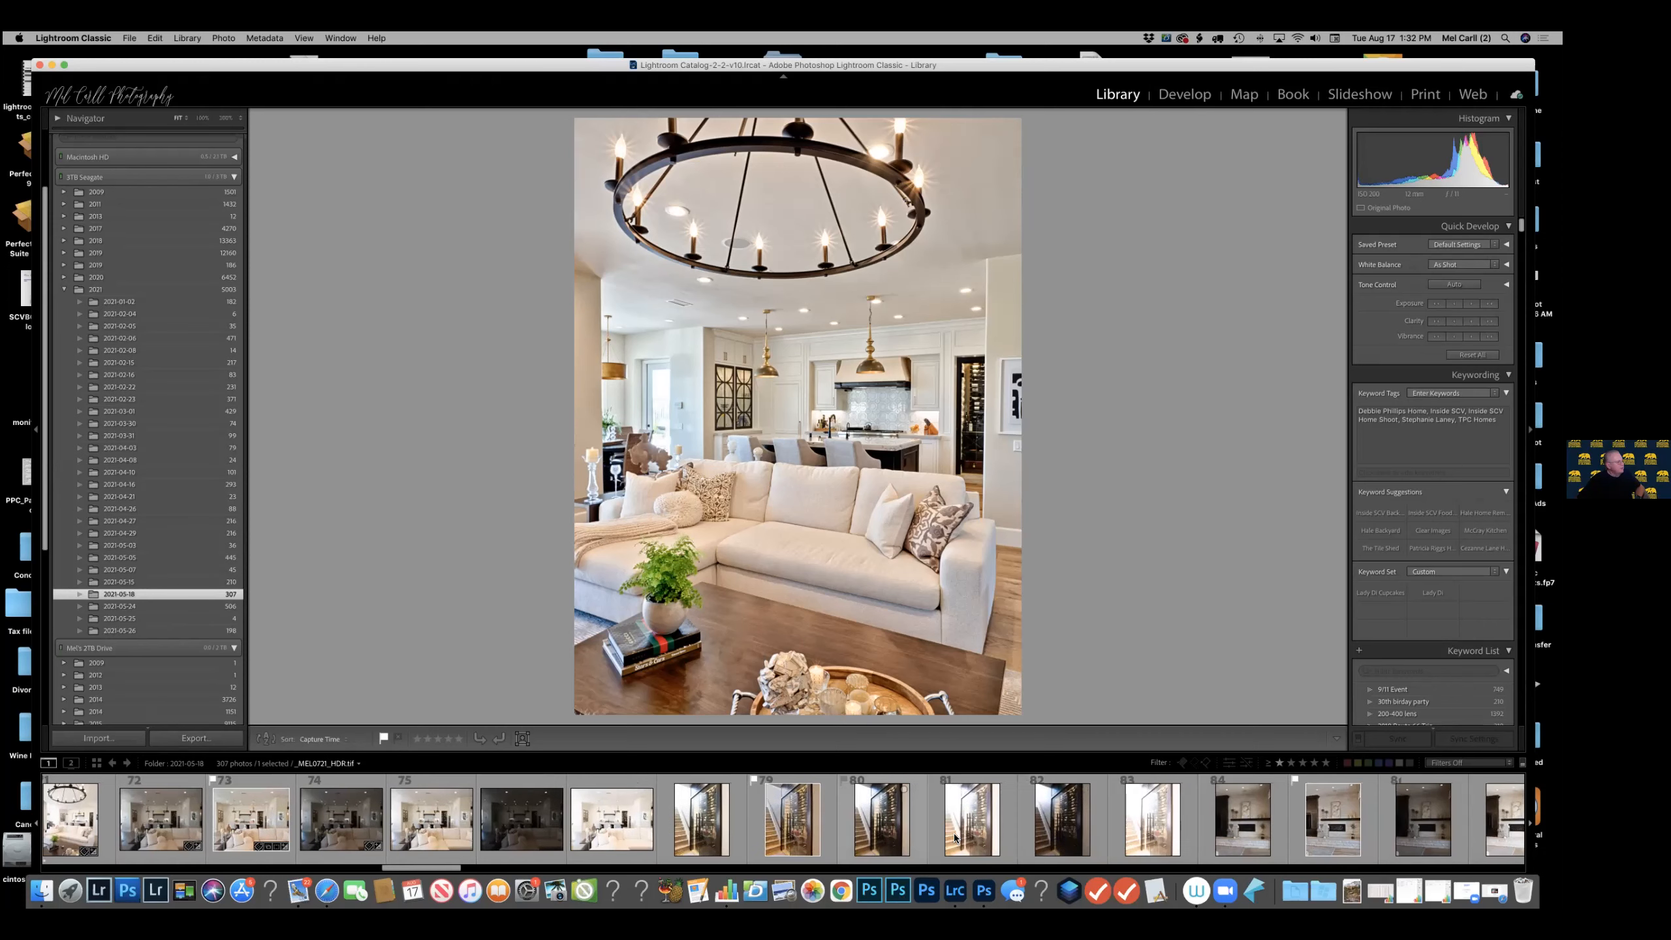
{"action": "left_click", "coordinate": [1278, 763]}
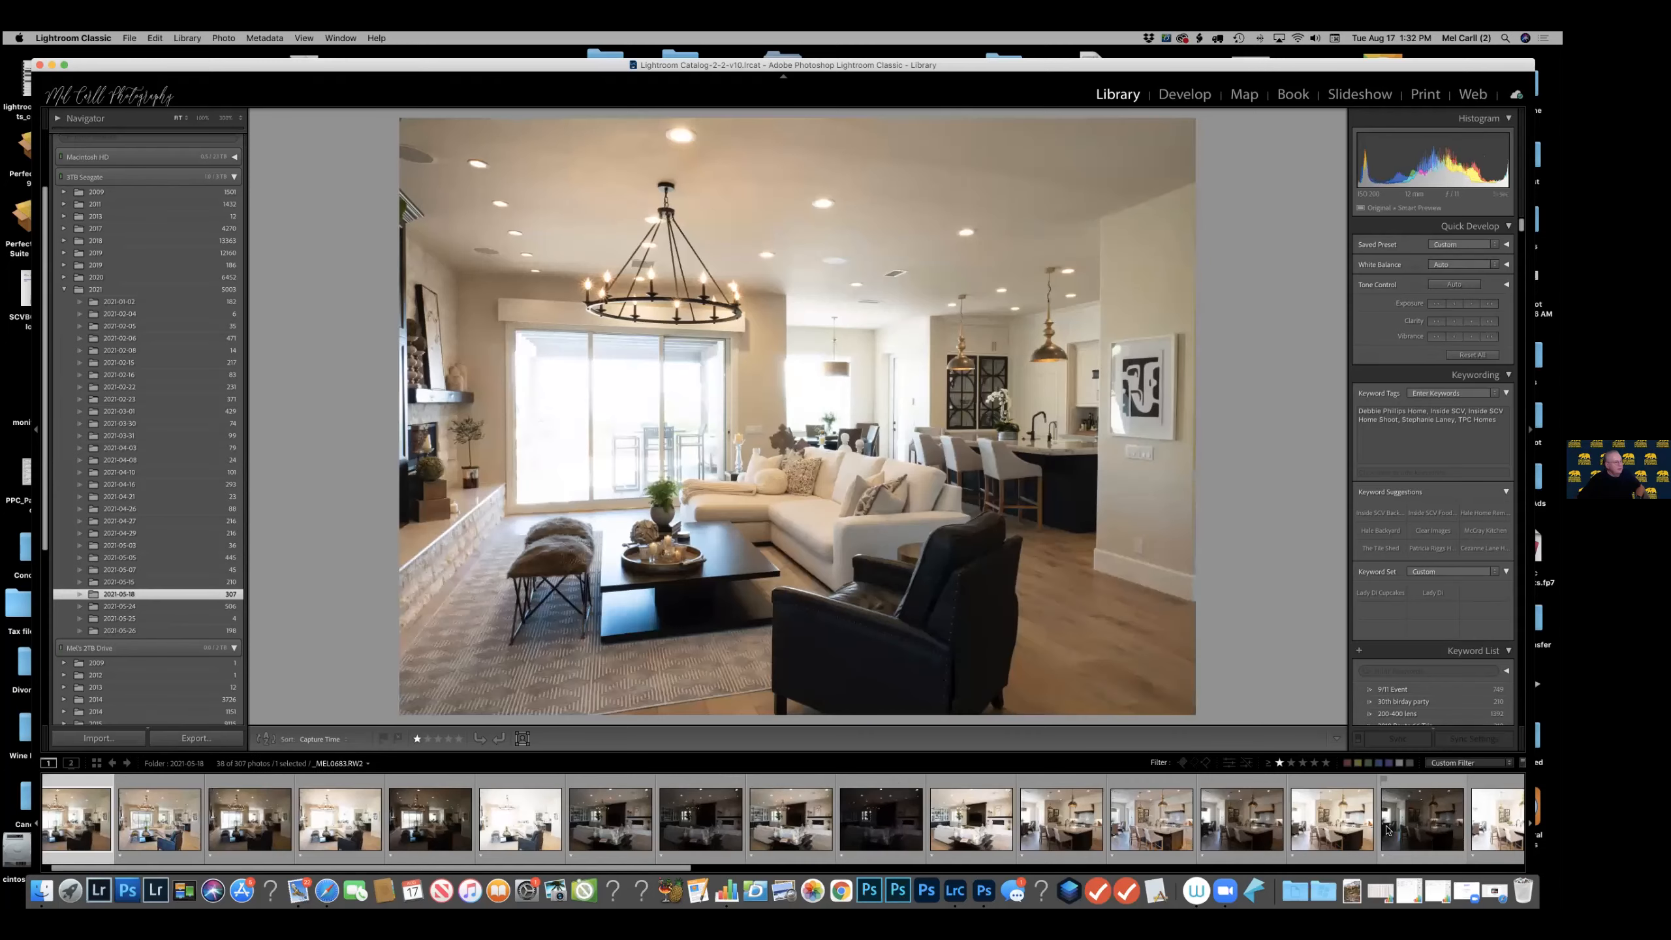
{"action": "scroll", "coordinate": [1384, 830], "scroll_direction": "down", "scroll_amount": 10}
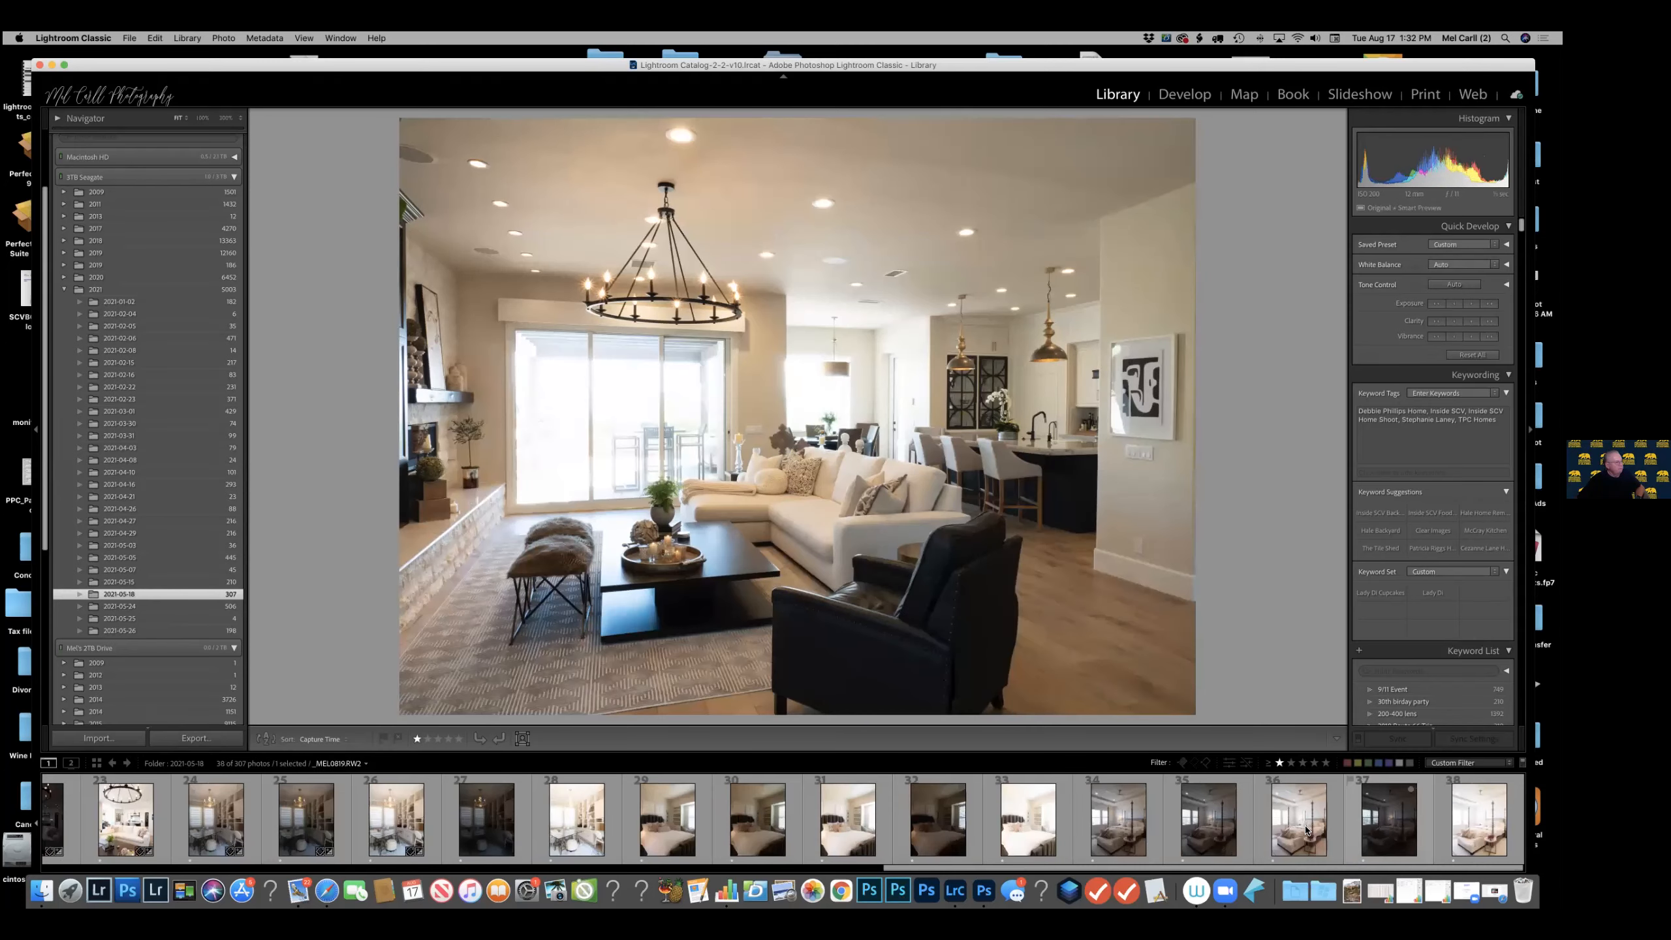
{"action": "left_click", "coordinate": [1158, 811]}
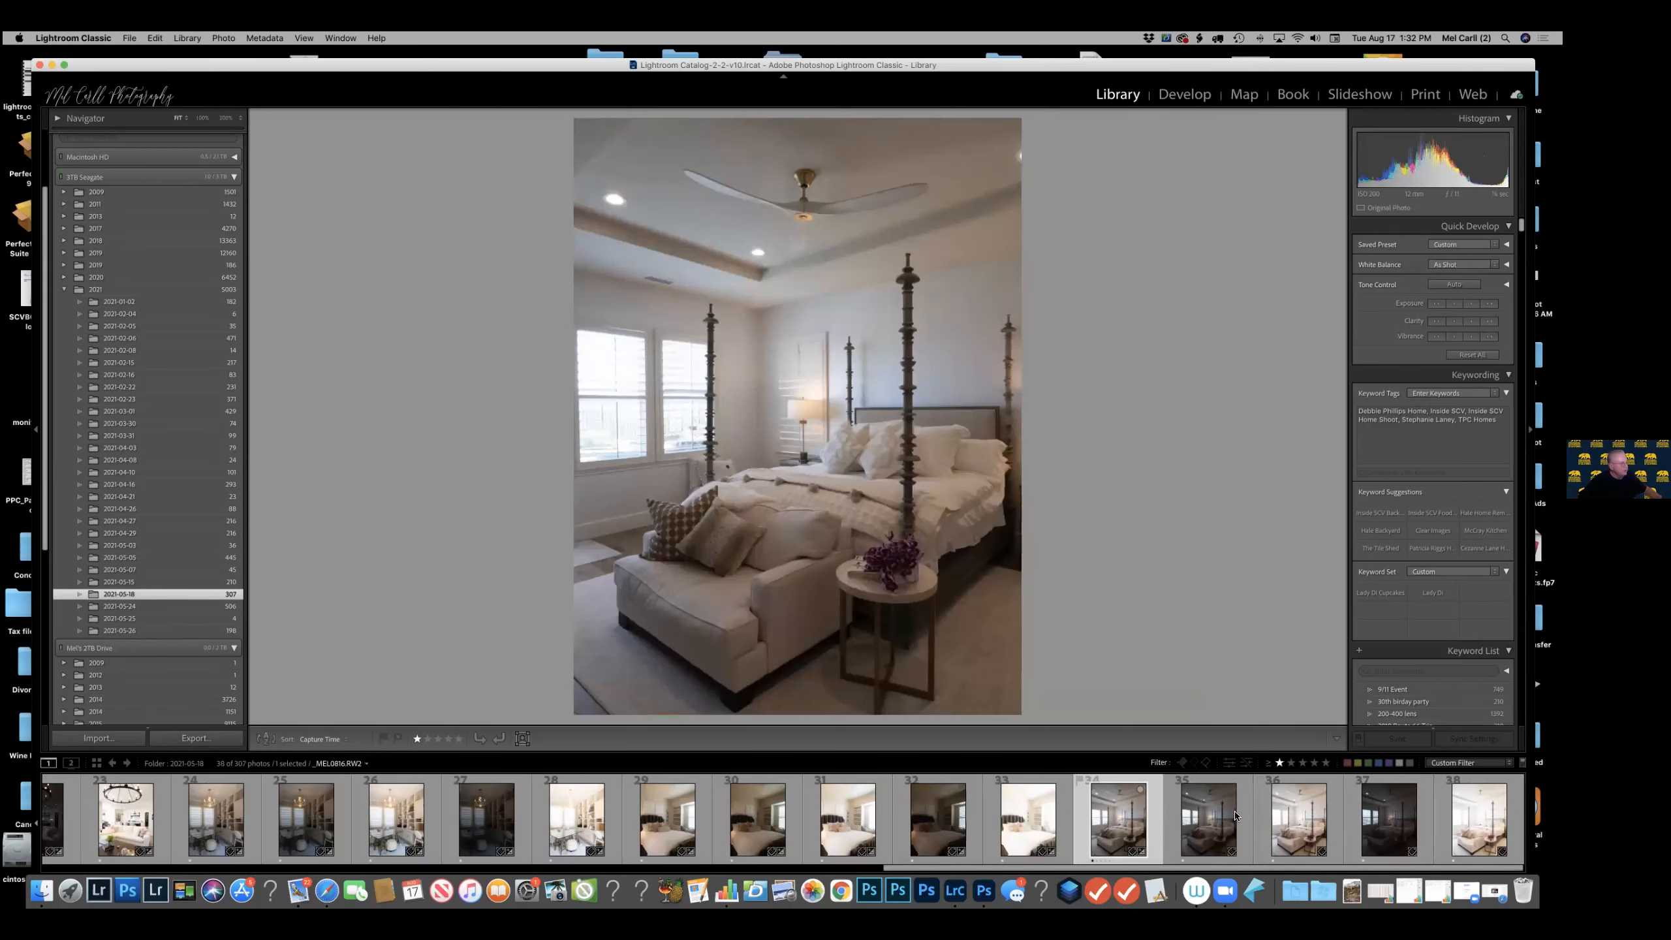
{"action": "left_click", "coordinate": [1479, 819], "text": "shift"}
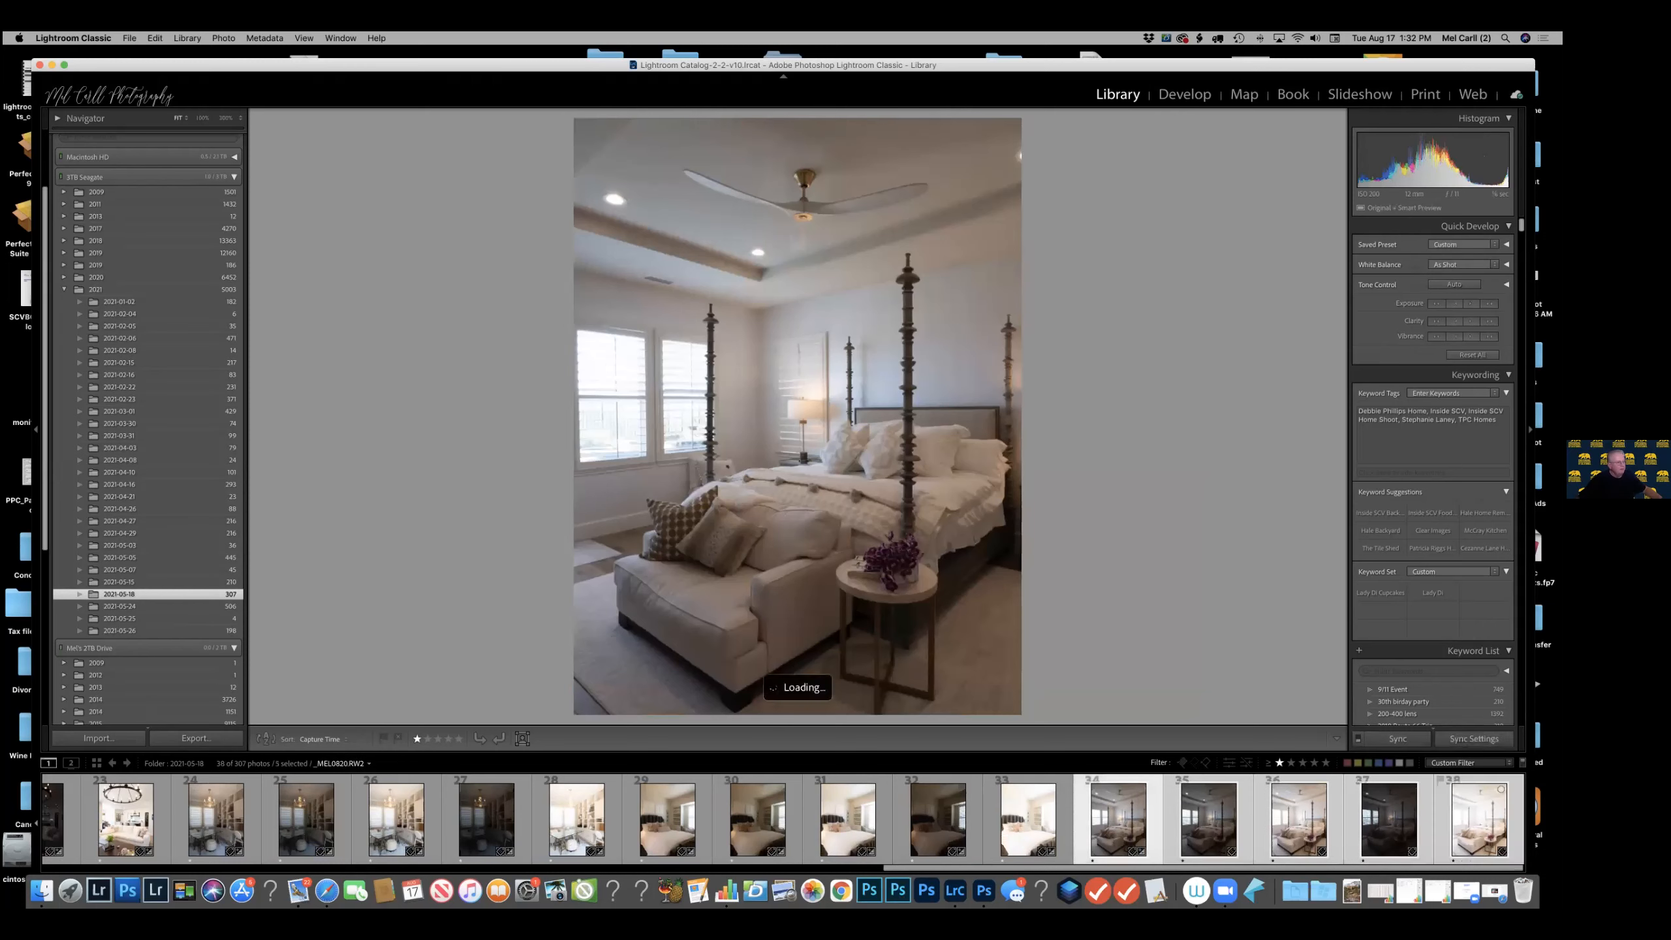
Export the five selected bedroom exposures to HDR Efex Pro 2 and merge them into an HDR image.
{"action": "right_click", "coordinate": [1480, 823]}
{"action": "mouse_move", "coordinate": [1447, 806]}
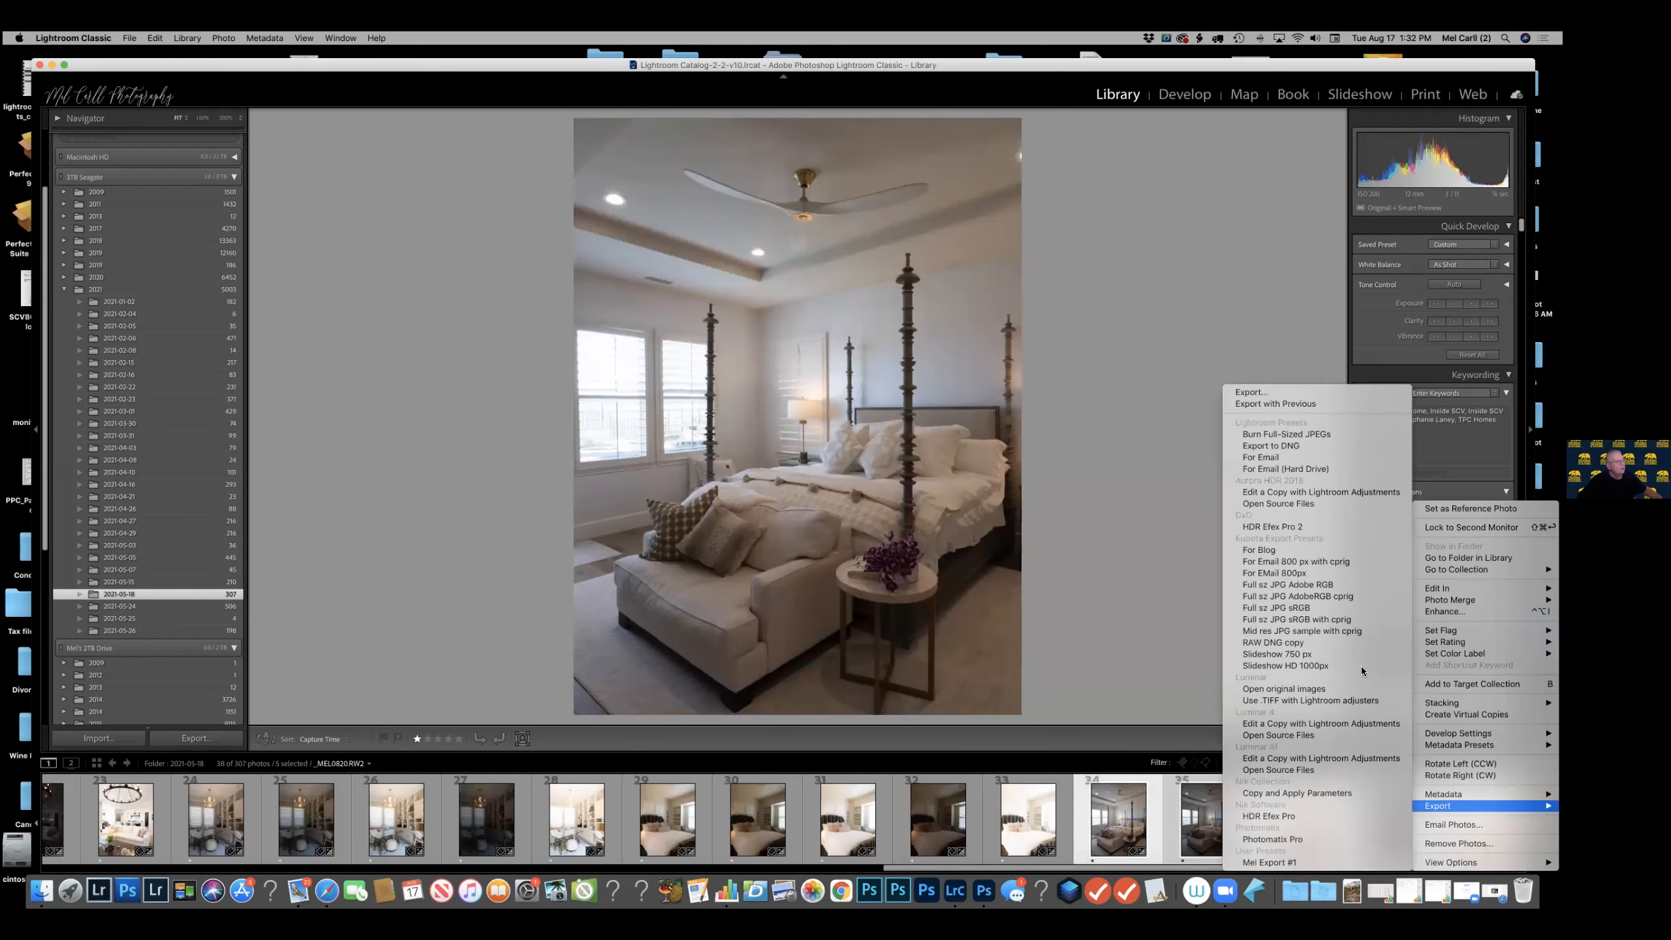
{"action": "left_click", "coordinate": [1274, 526]}
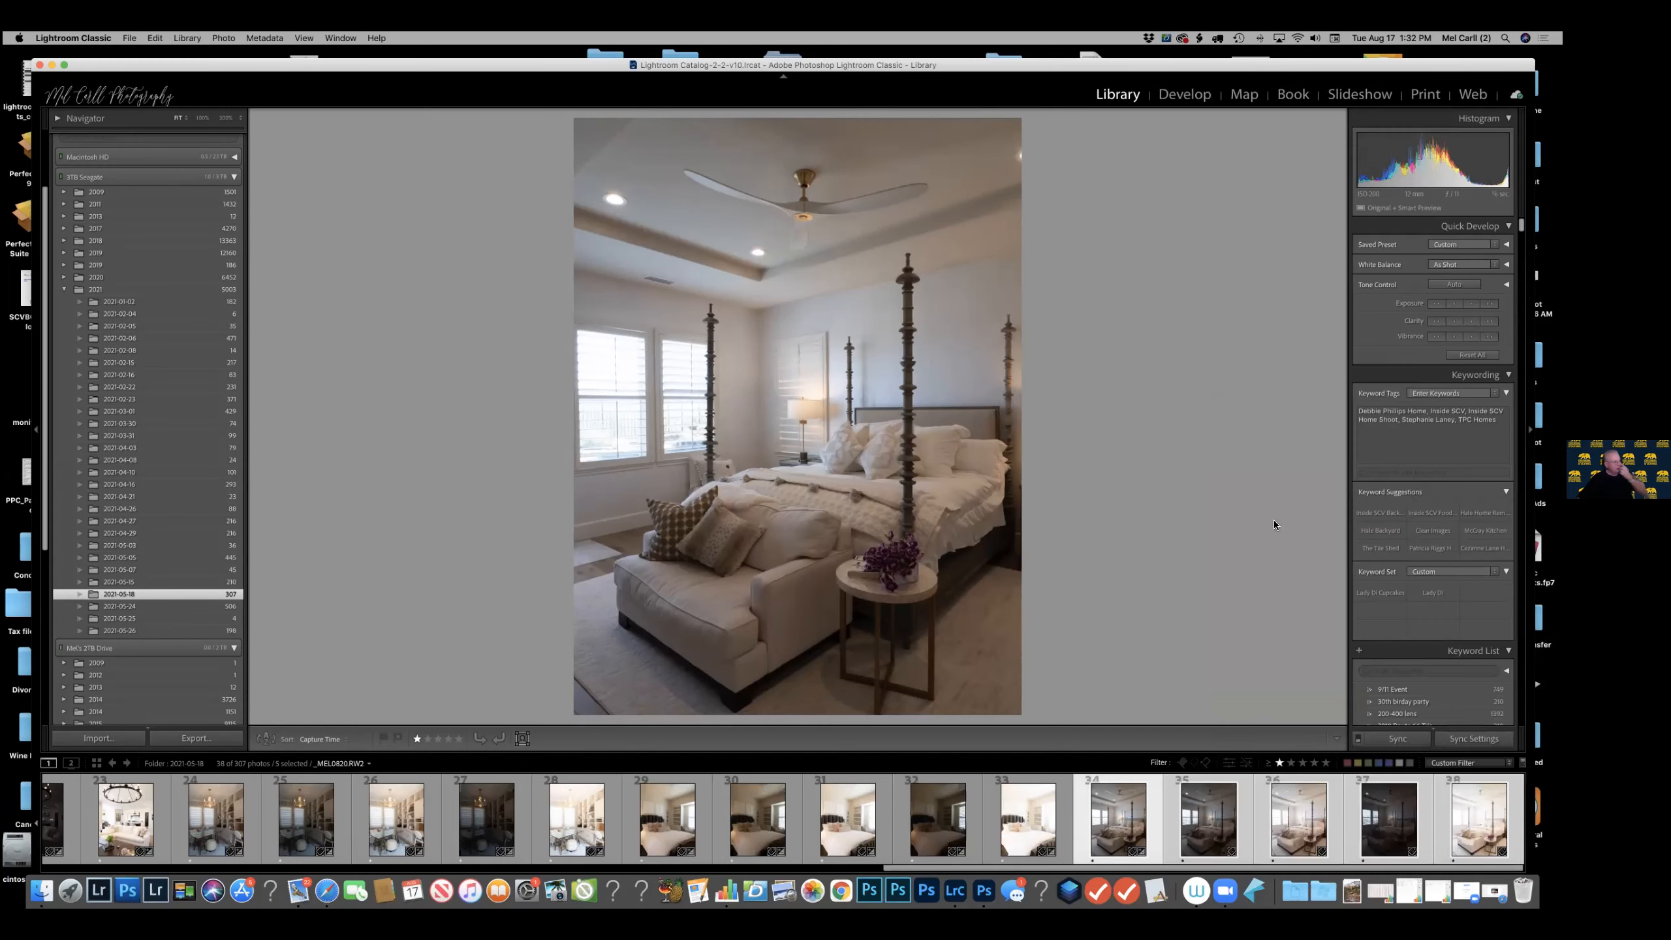
{"action": "left_click", "coordinate": [825, 270]}
{"action": "left_click", "coordinate": [849, 329]}
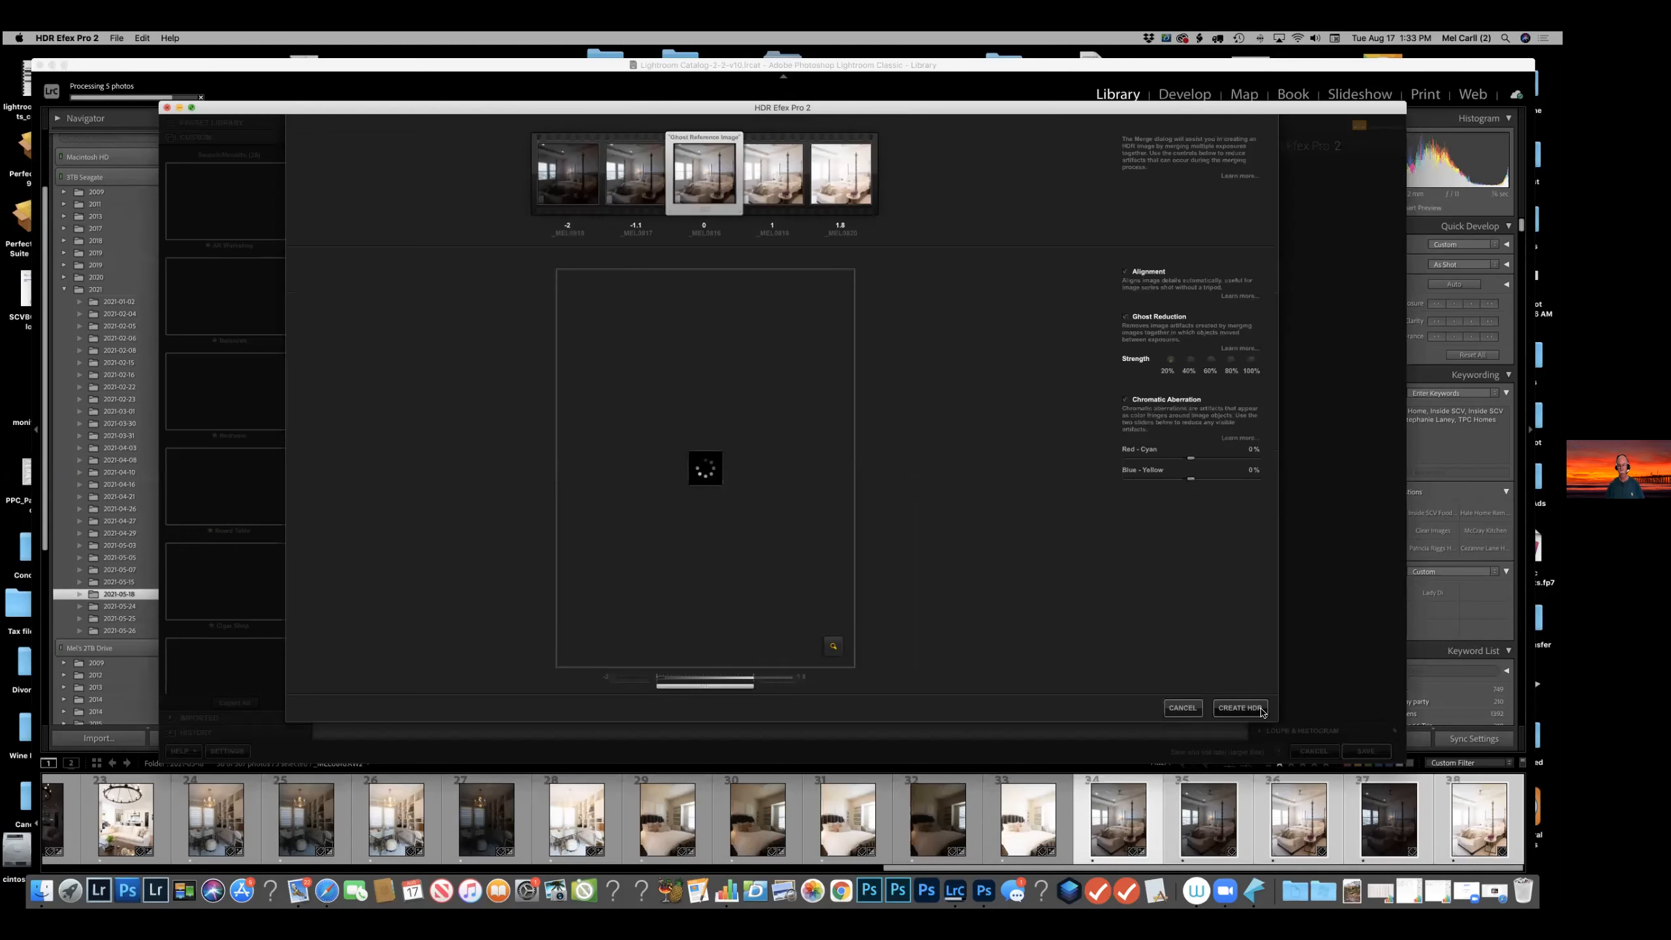
{"action": "left_click", "coordinate": [1260, 709]}
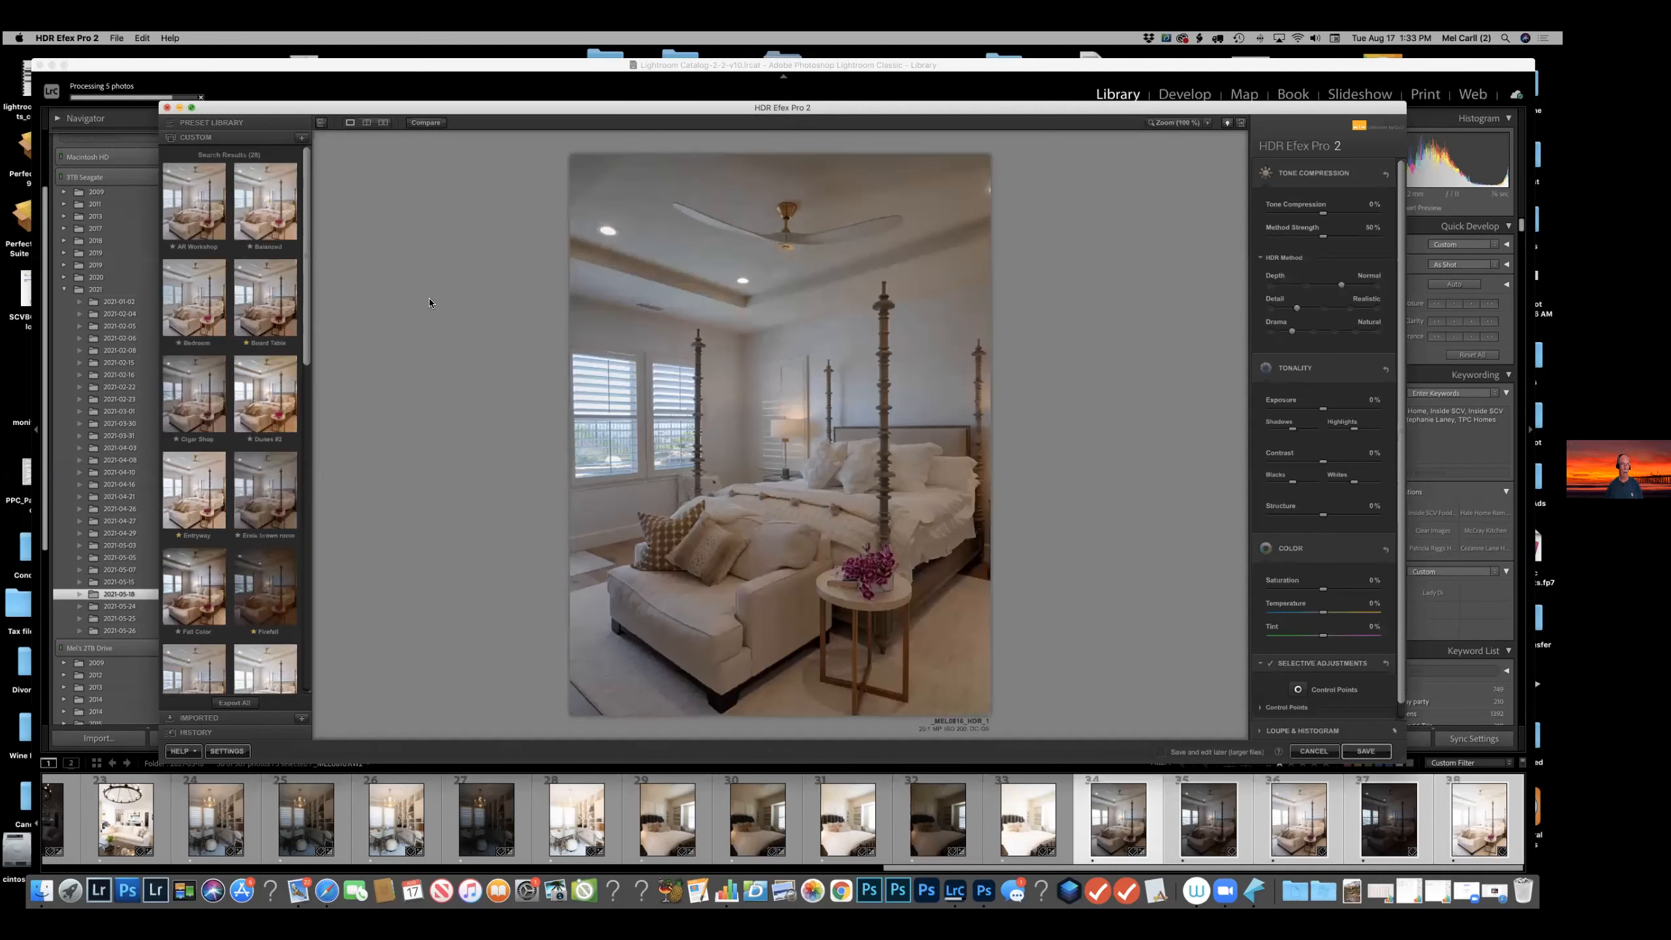
Apply the custom Balanced preset to the bedroom merge and set Saturation to 0%, Temperature to 41% and Tint to -37%.
{"action": "left_click", "coordinate": [259, 204]}
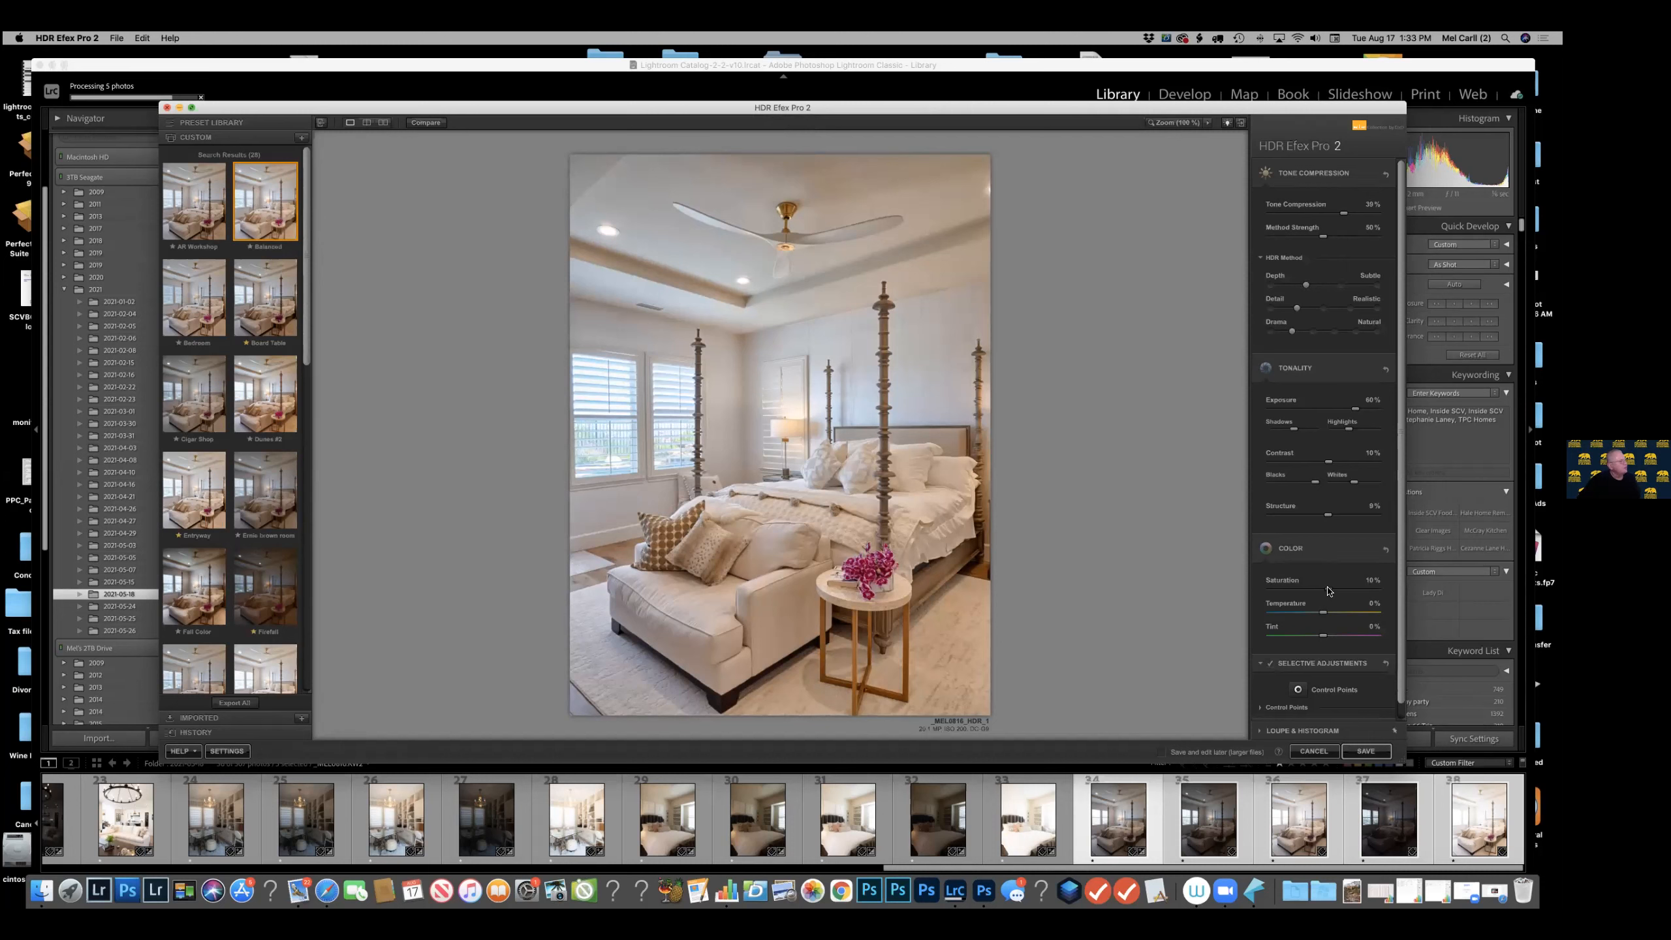
{"action": "left_click_drag", "start_coordinate": [1327, 593], "coordinate": [1346, 616]}
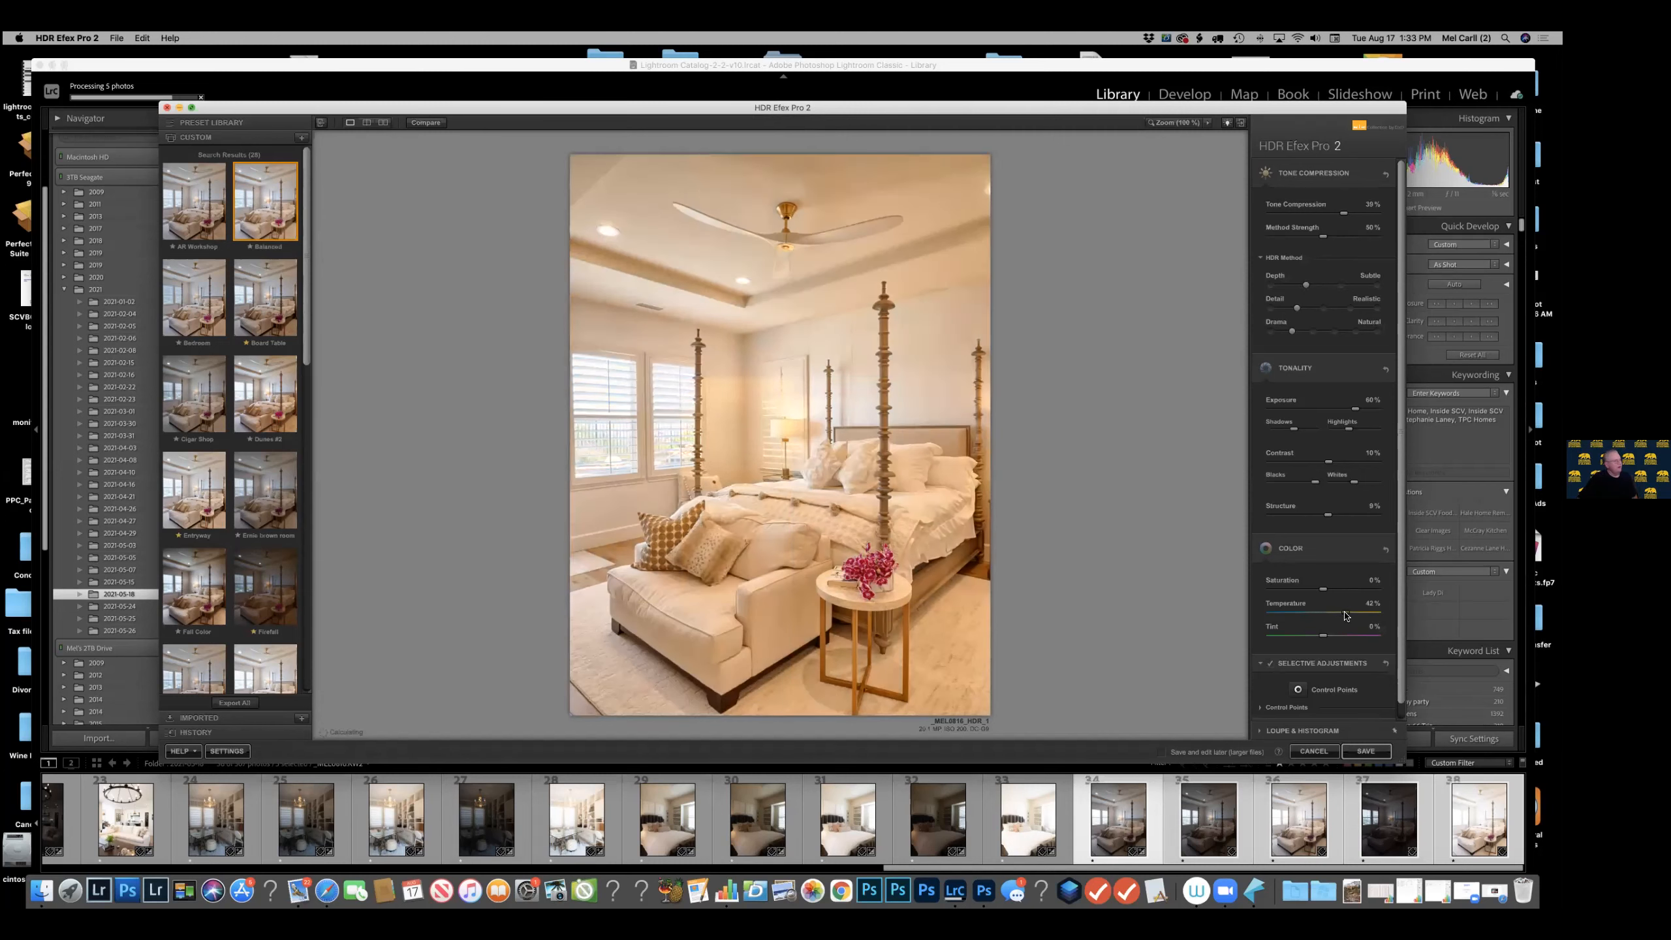
{"action": "left_click", "coordinate": [1305, 635]}
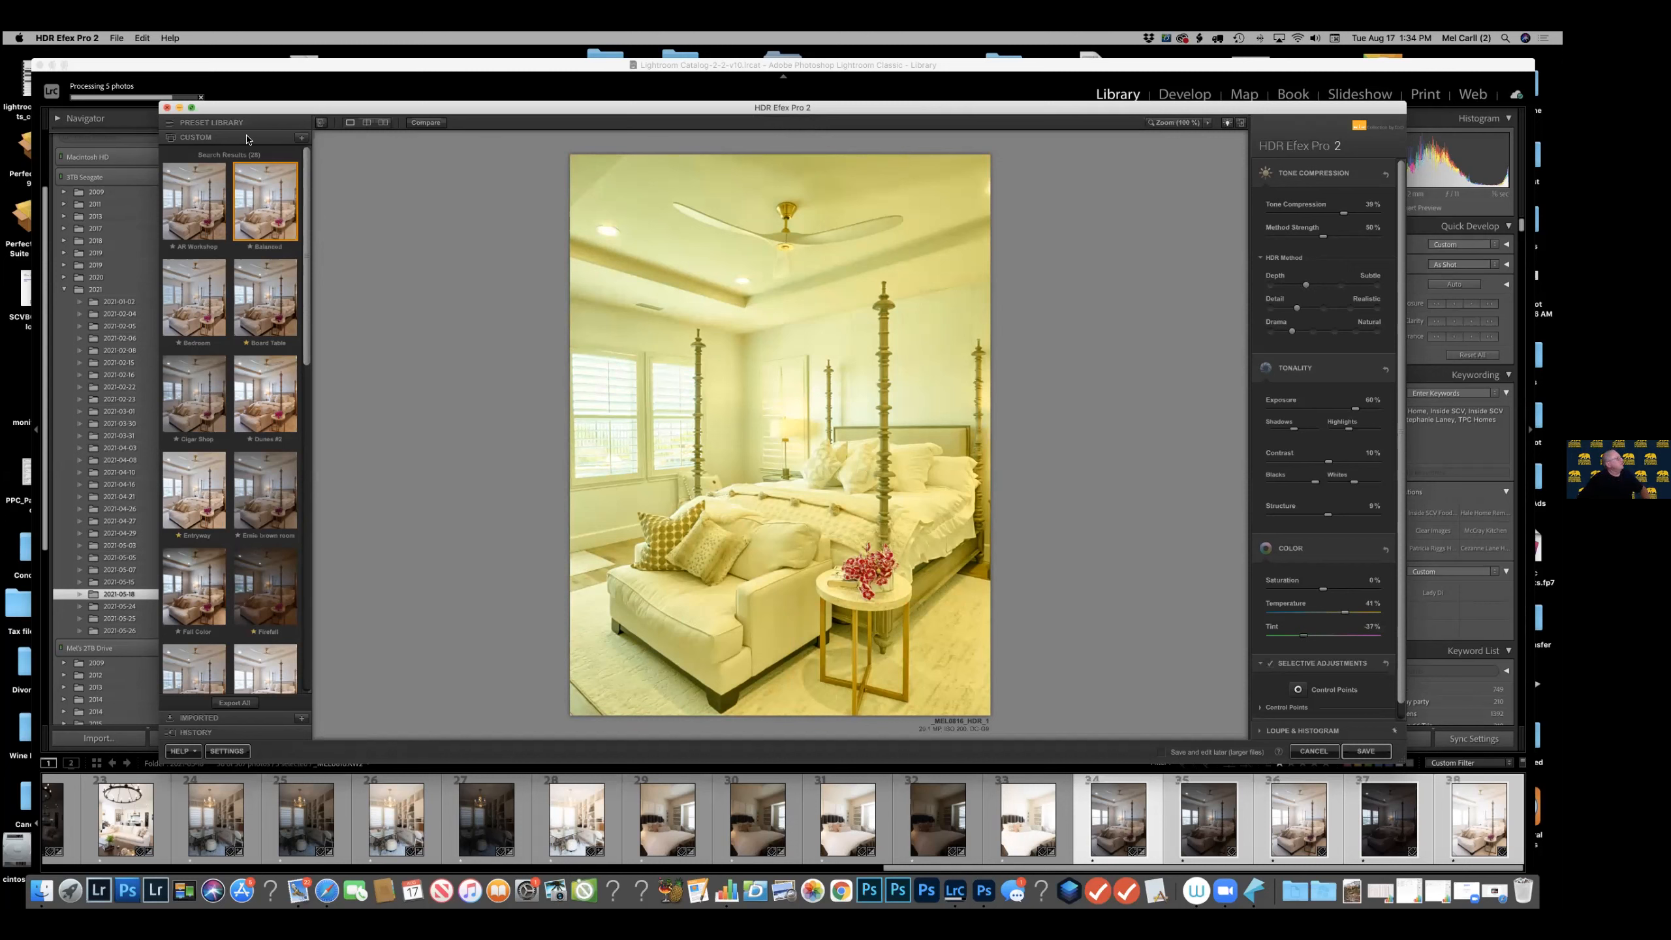
Save the current bedroom adjustments as a custom preset named with a person's first name followed by "yuellow".
{"action": "left_click", "coordinate": [303, 140]}
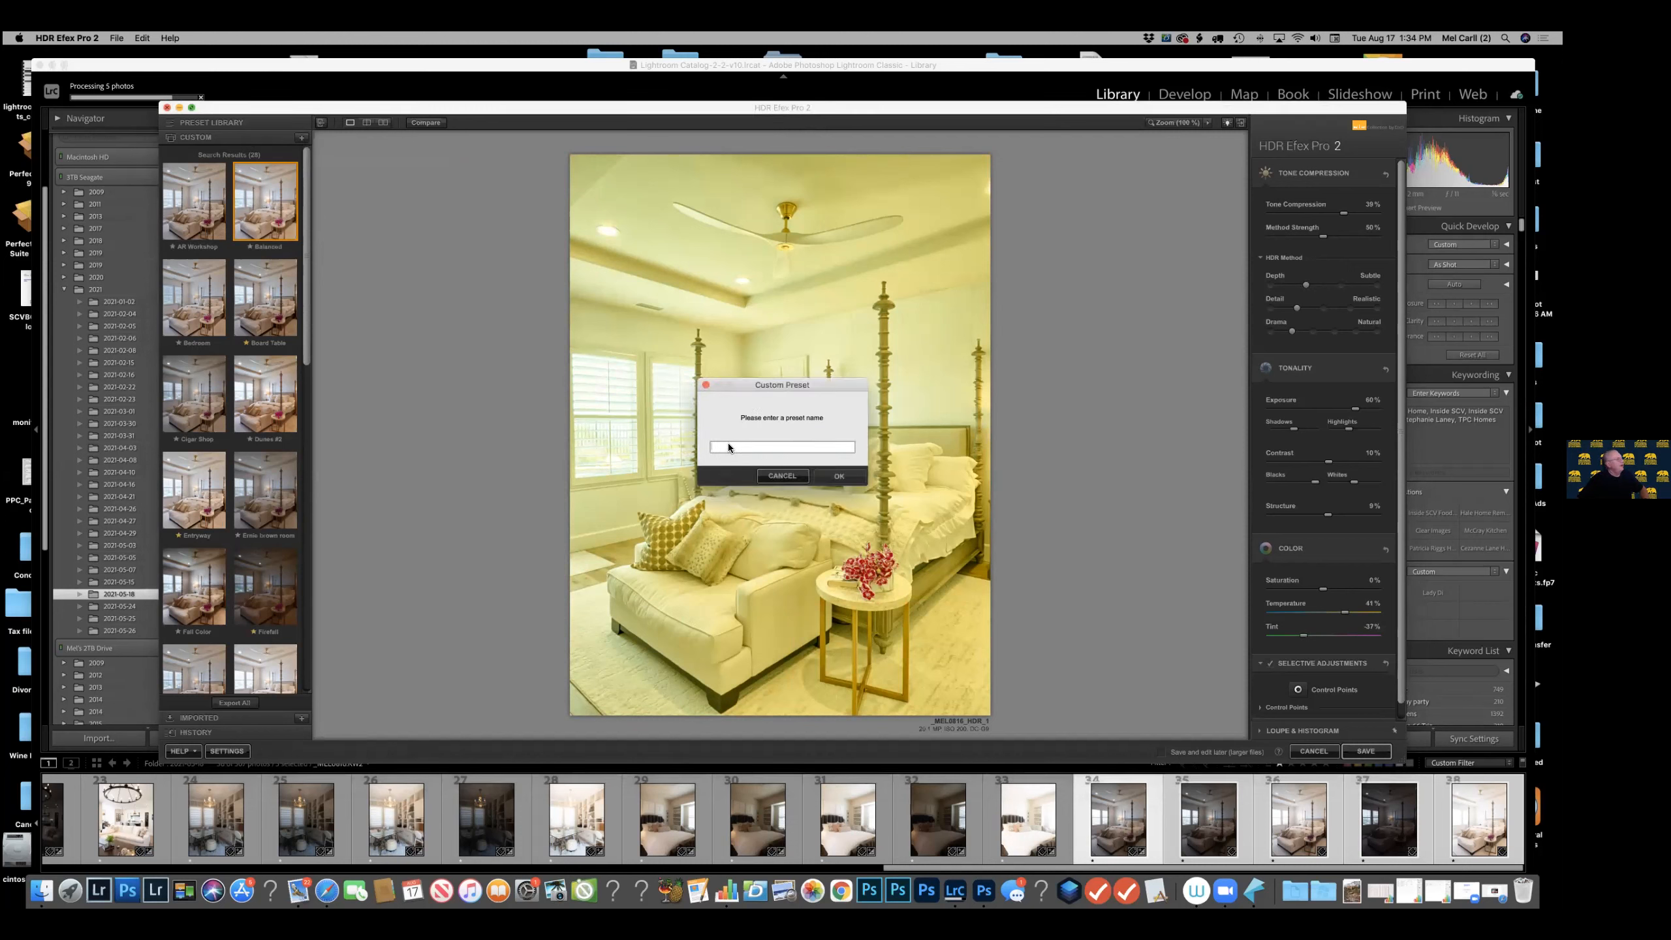
{"action": "type", "text": "tony"}
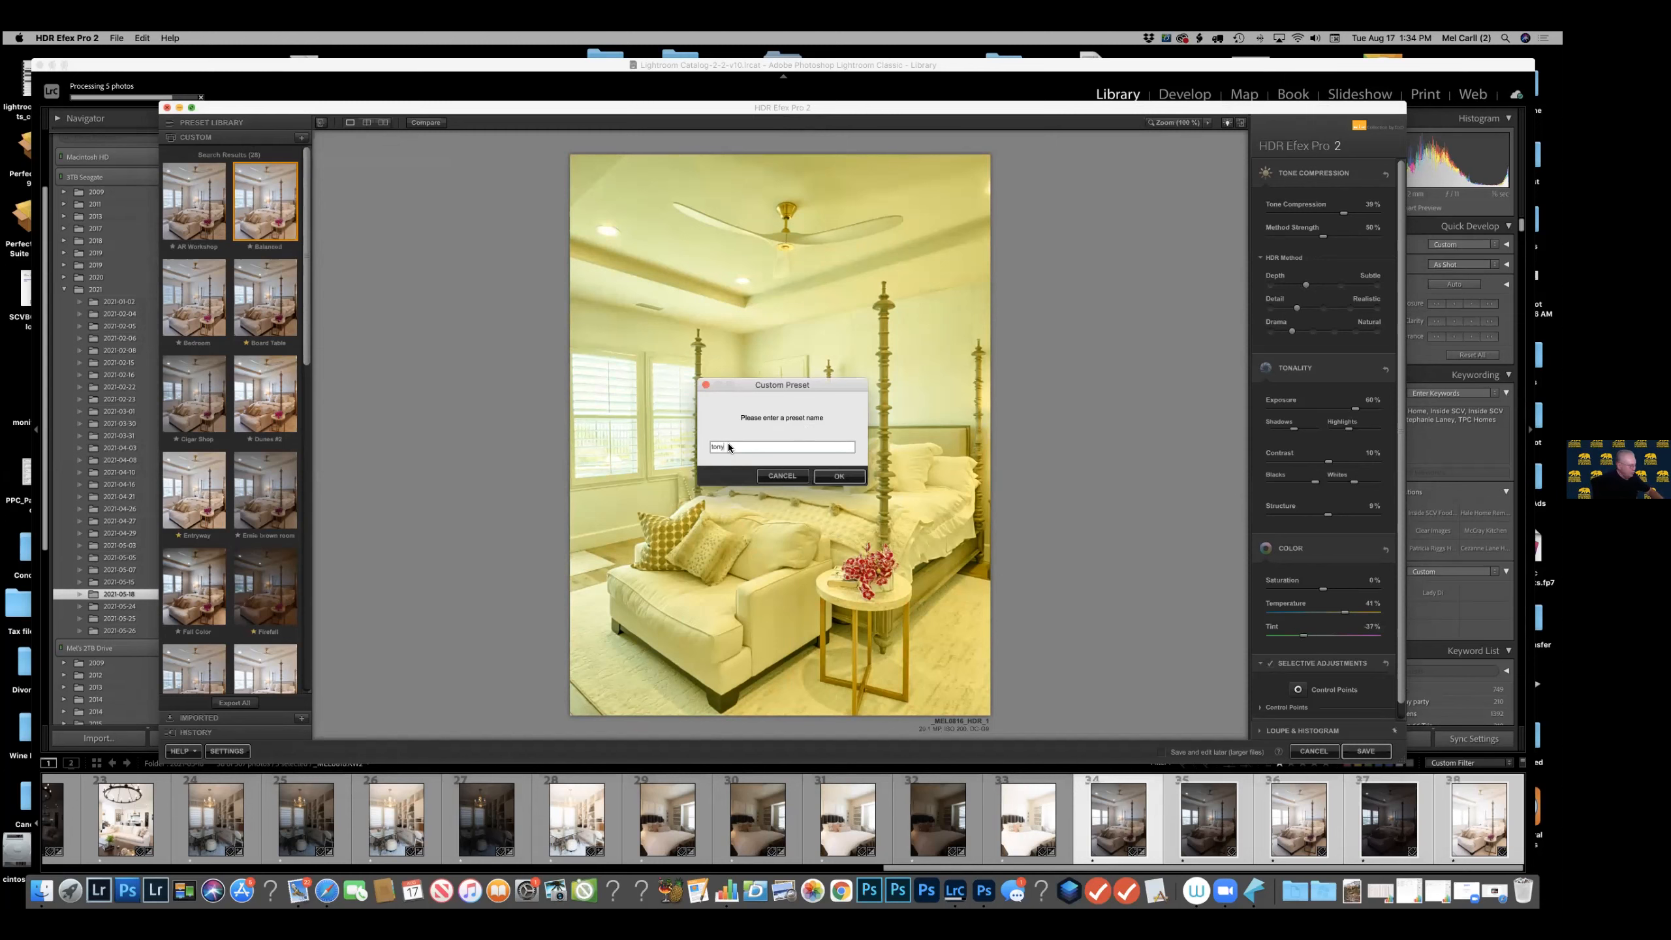
{"action": "type", "text": " yuellow"}
{"action": "left_click", "coordinate": [840, 477]}
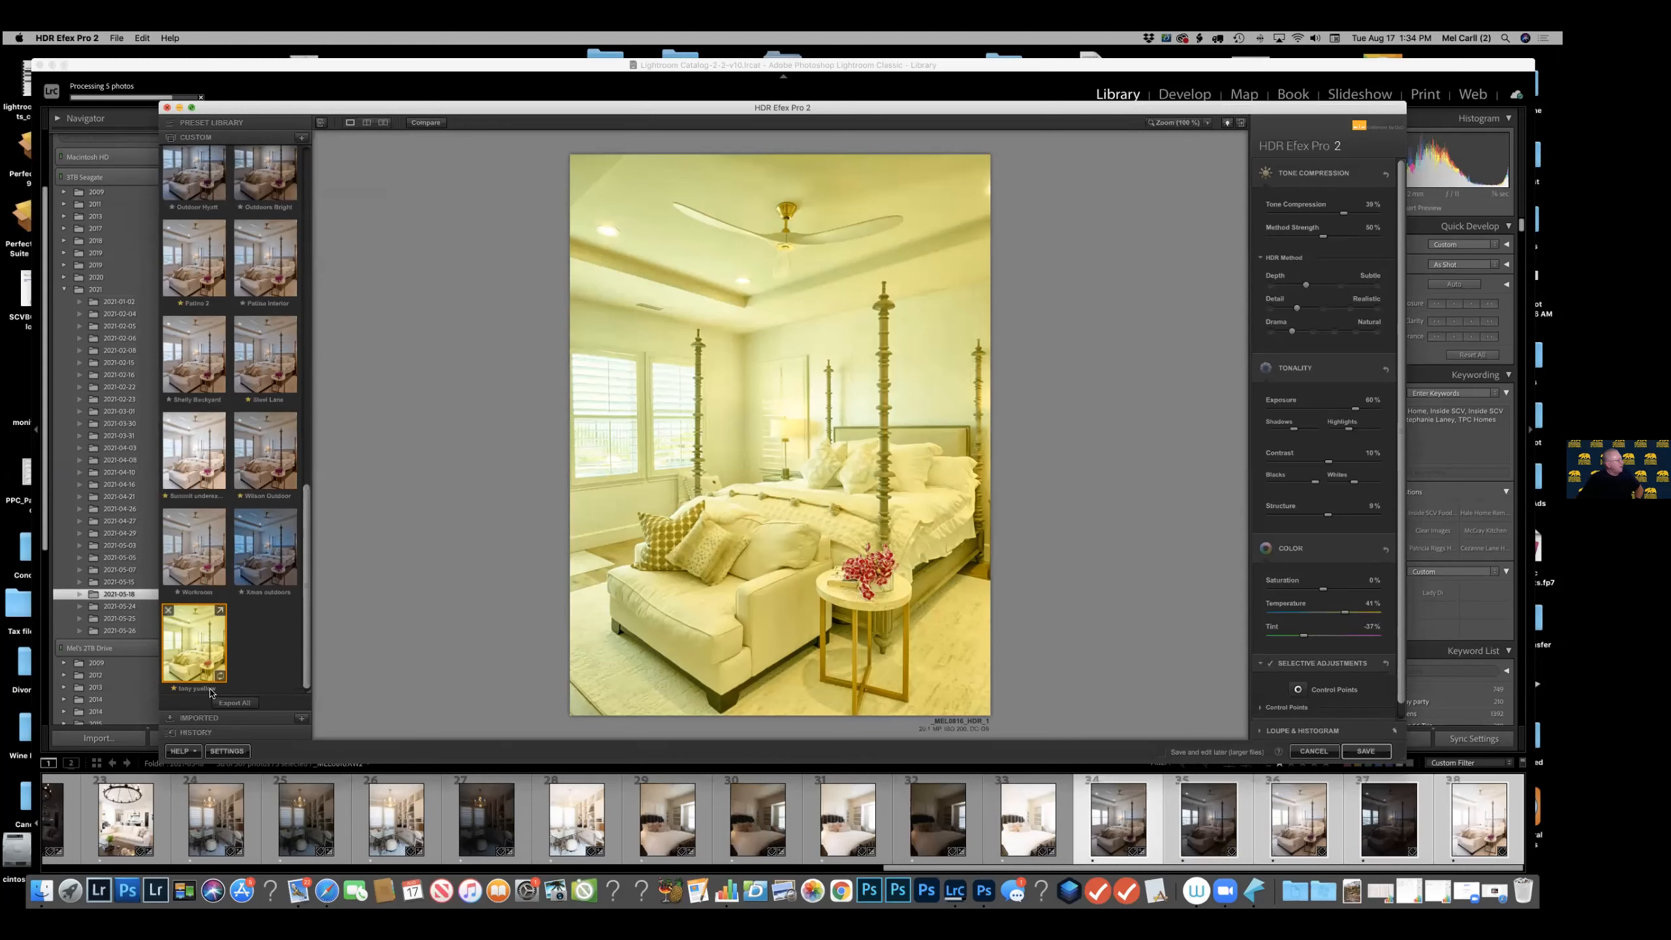
Look through the full preset library, the Favorites category and the custom presets, and close the bedroom merge without saving.
{"action": "left_click", "coordinate": [250, 125]}
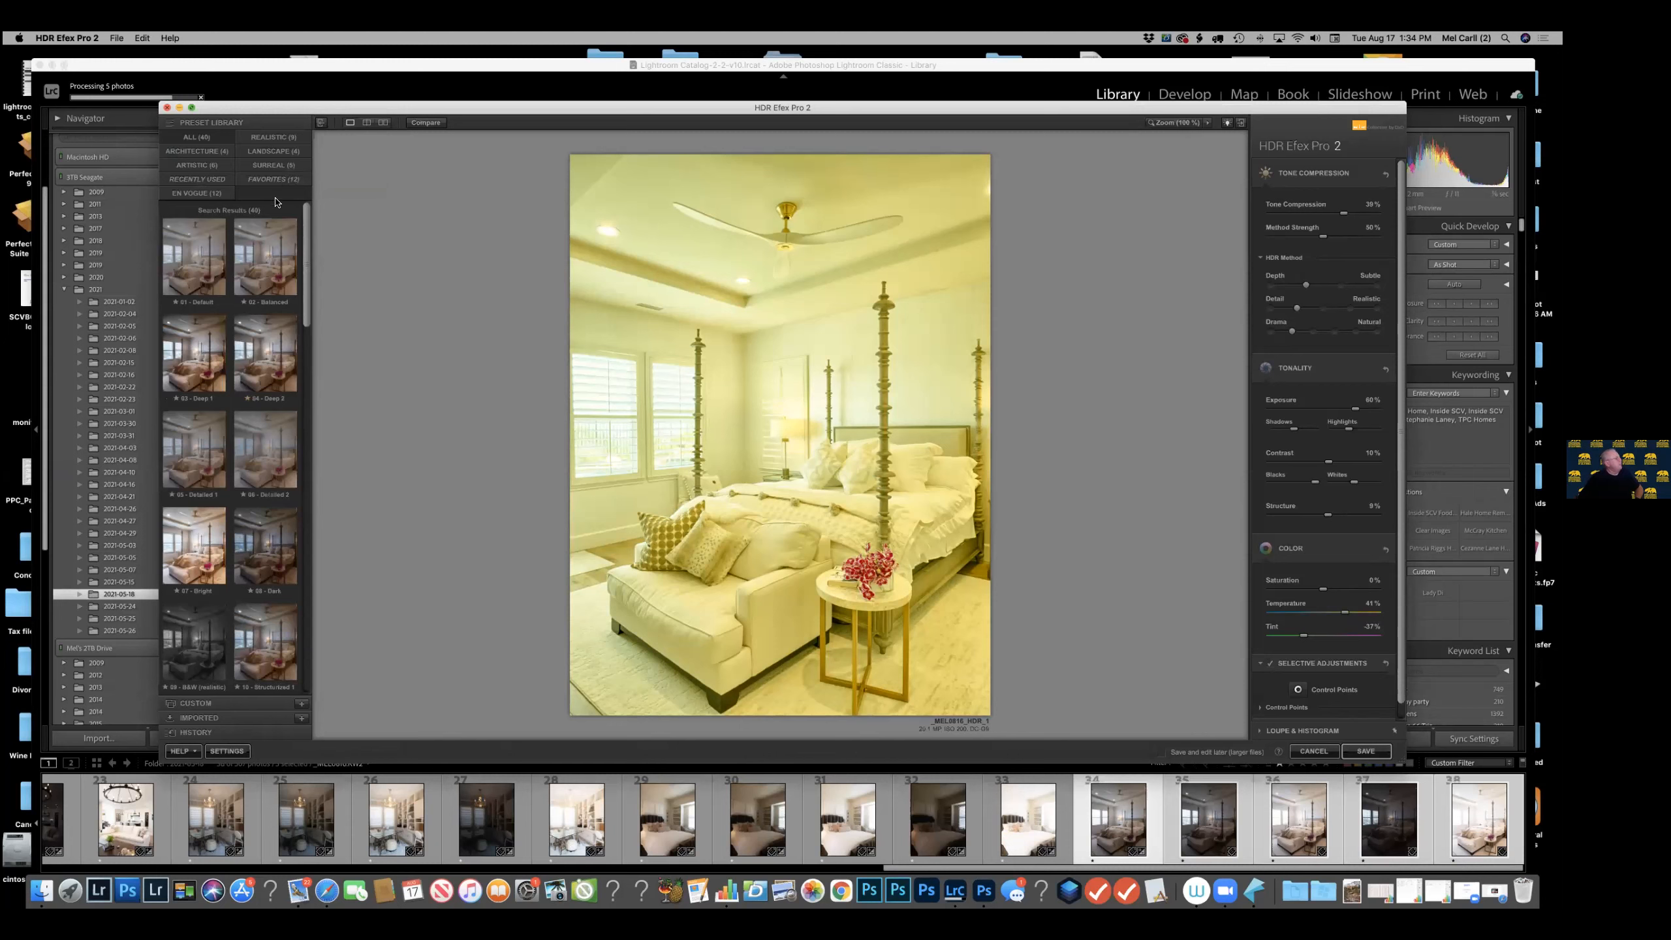
{"action": "scroll", "coordinate": [270, 527], "scroll_direction": "down", "scroll_amount": 15}
{"action": "mouse_move", "coordinate": [275, 649]}
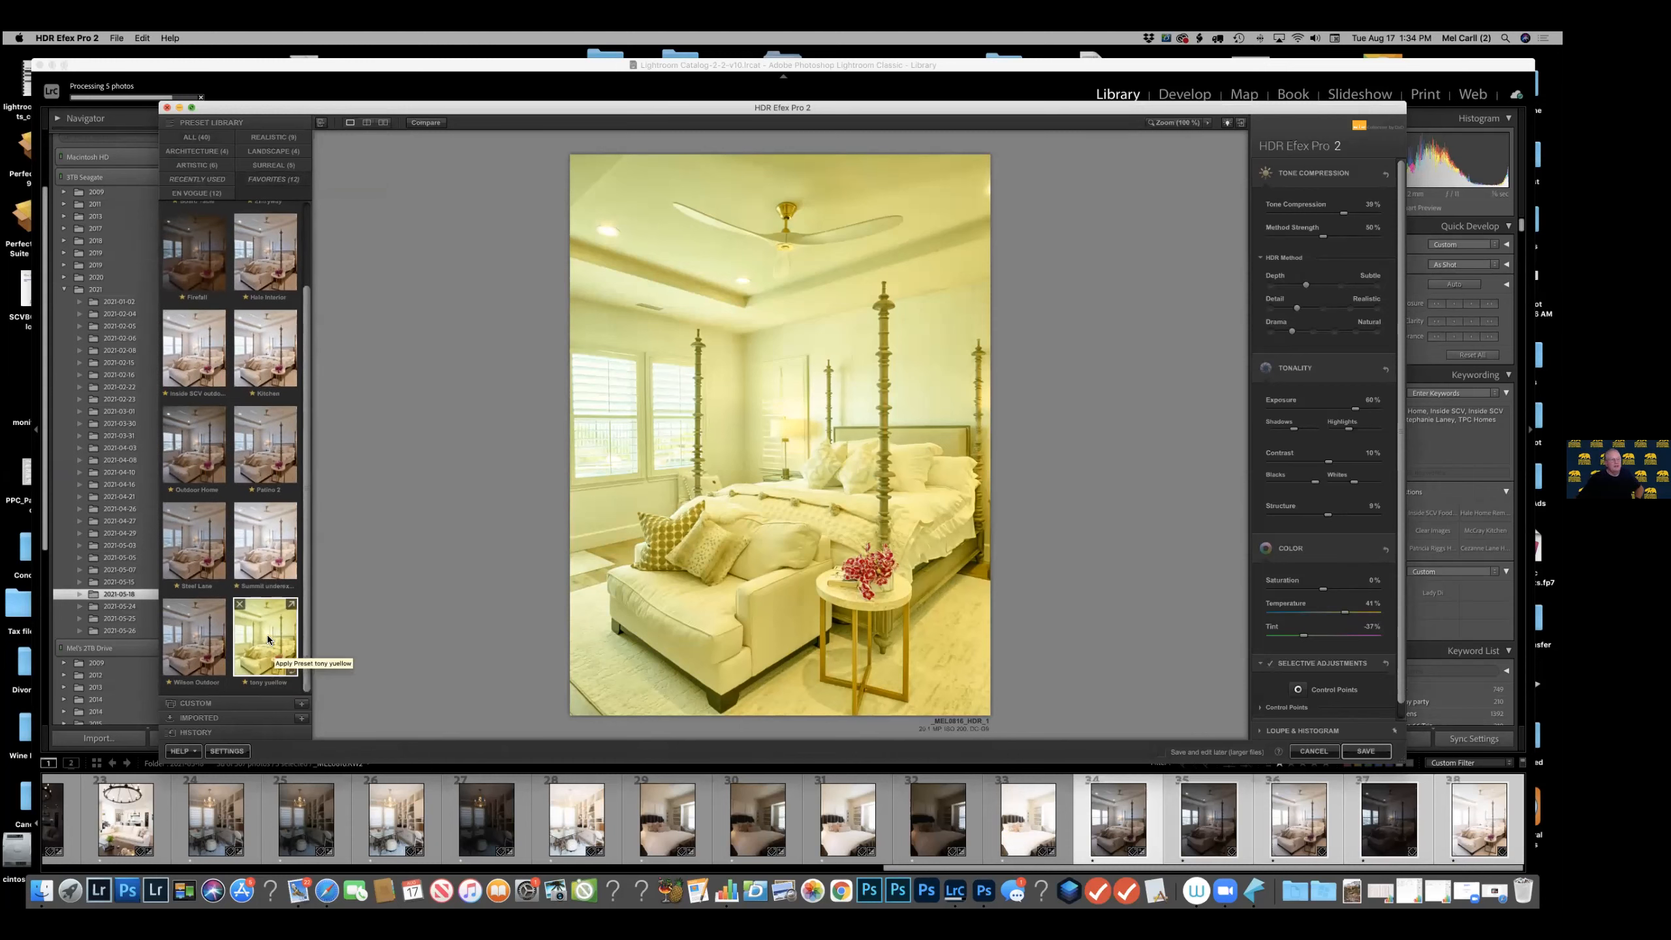
{"action": "mouse_move", "coordinate": [281, 260]}
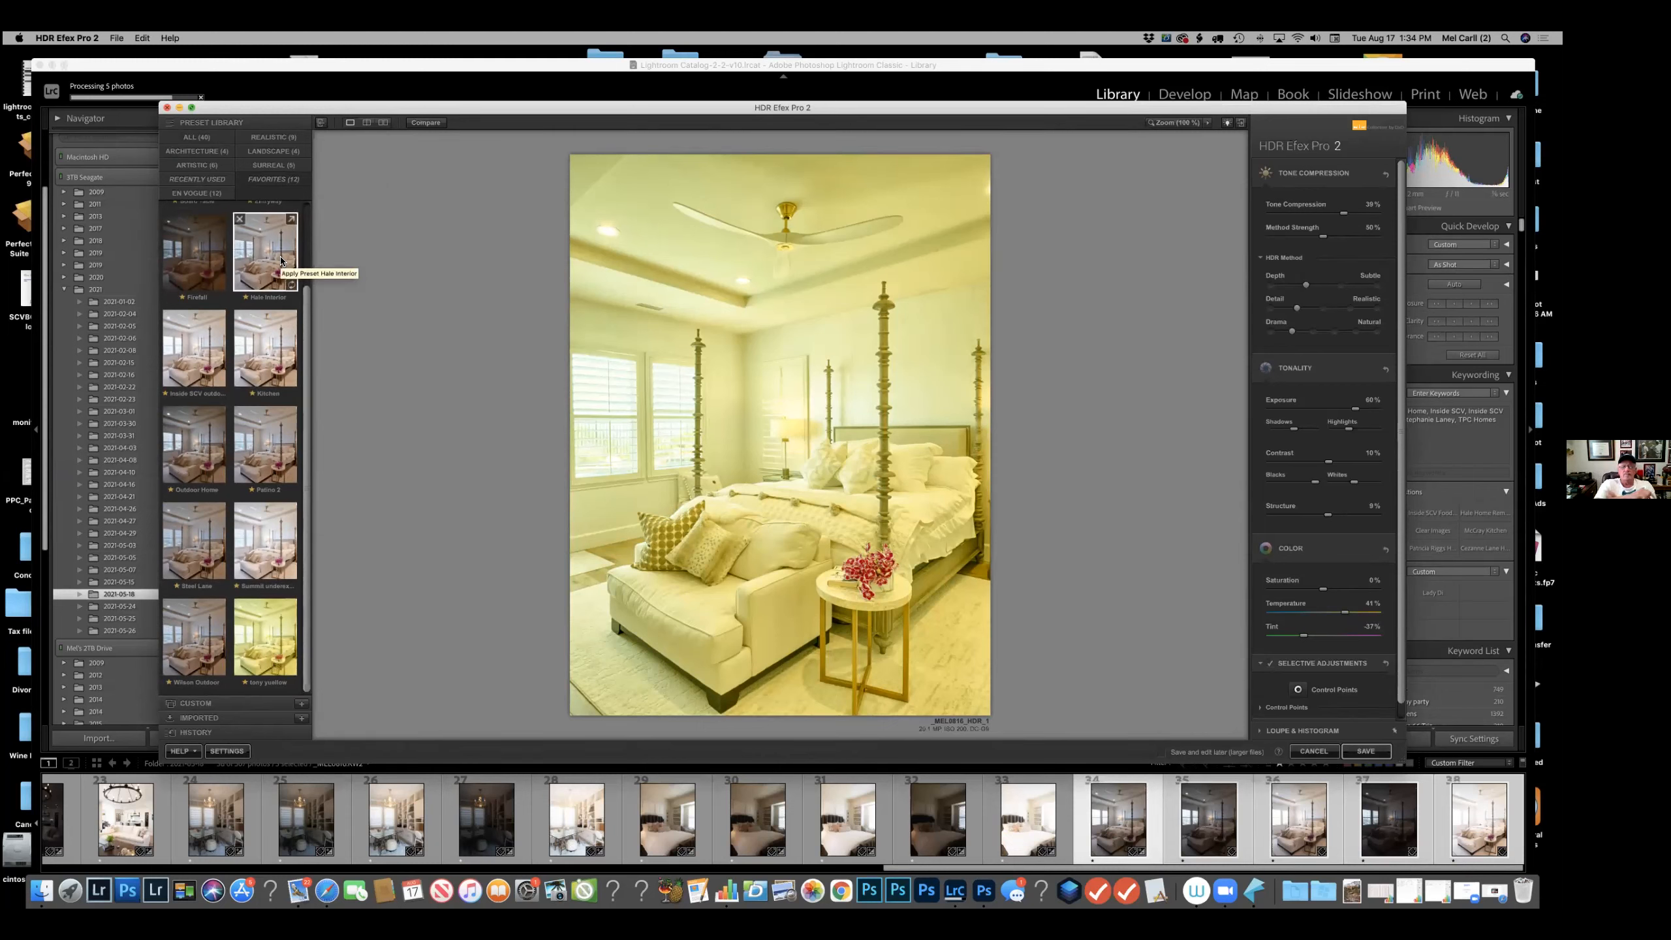
{"action": "scroll", "coordinate": [282, 257], "scroll_direction": "up", "scroll_amount": 2}
{"action": "left_click", "coordinate": [281, 184]}
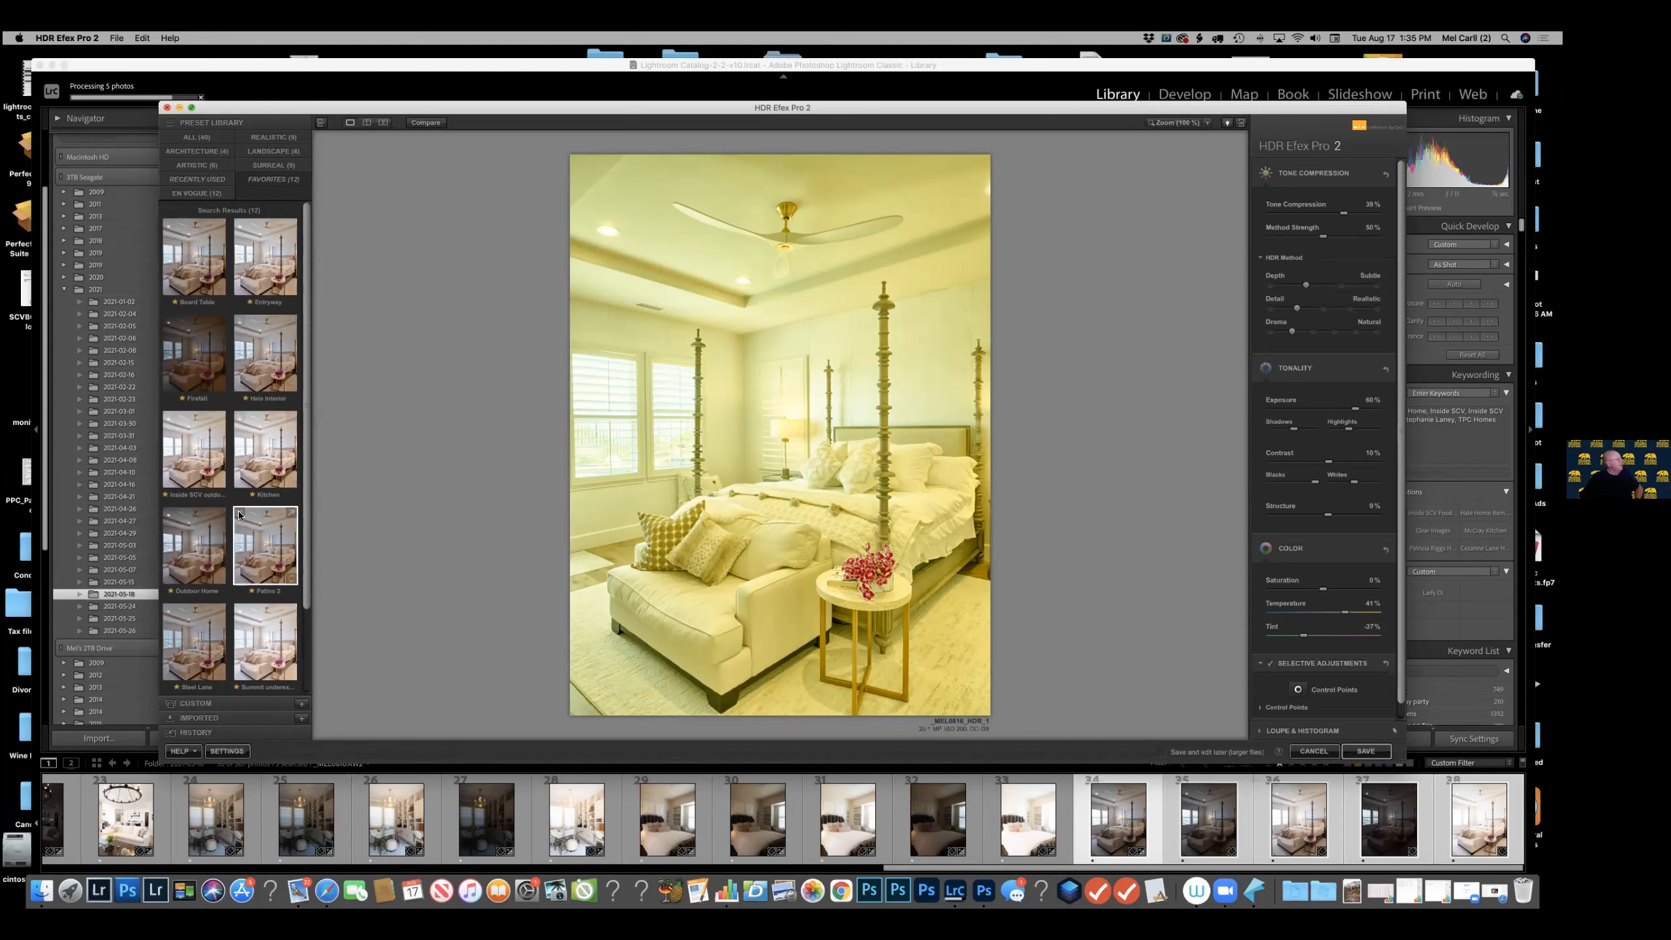
{"action": "left_click", "coordinate": [195, 704]}
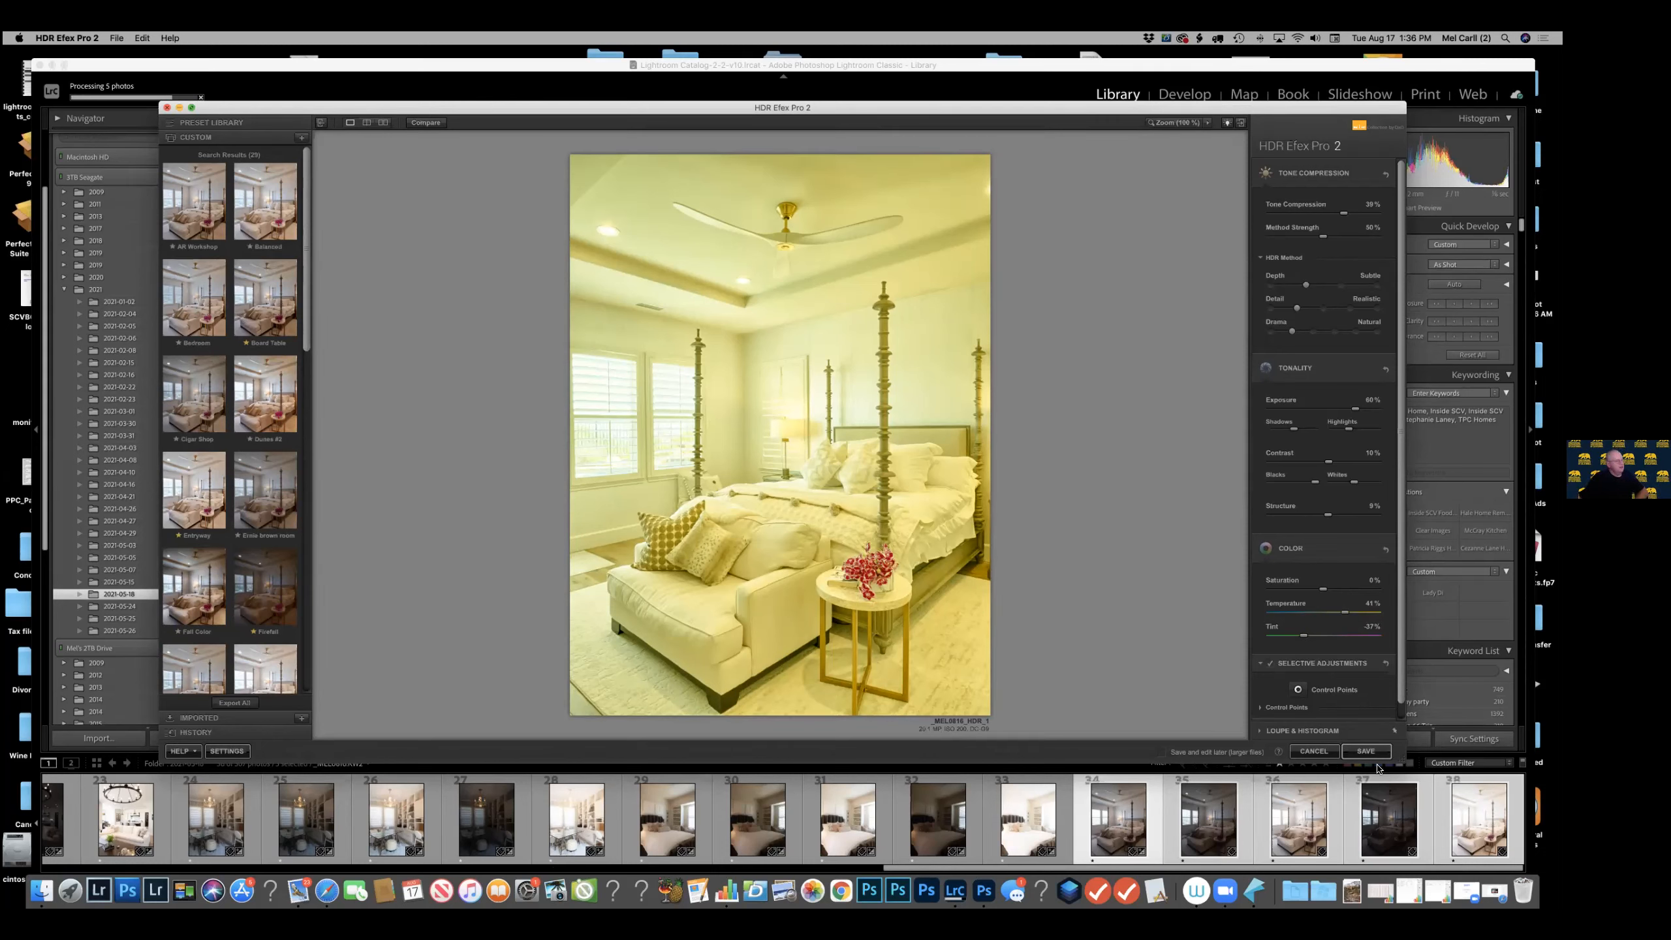
{"action": "left_click", "coordinate": [1312, 752]}
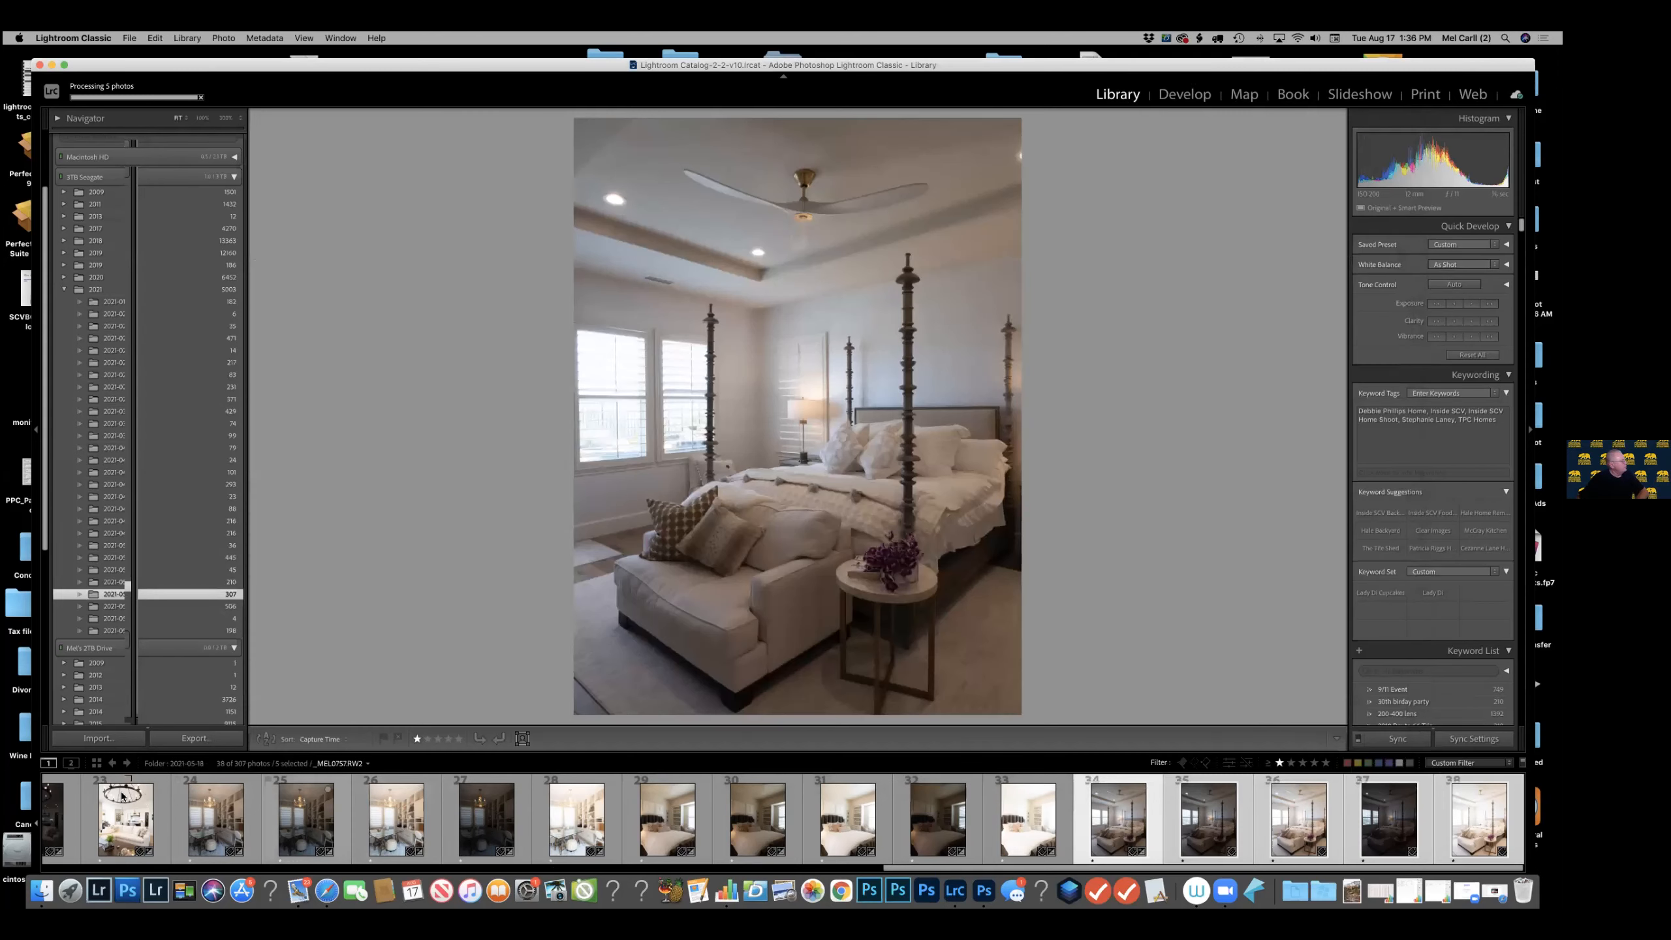
Look at the bracketed living room exposures with the round chandelier, comparing a normal exposure with the brightest one.
{"action": "scroll", "coordinate": [643, 816], "scroll_direction": "left", "scroll_amount": 5}
{"action": "scroll", "coordinate": [644, 816], "scroll_direction": "left", "scroll_amount": 1}
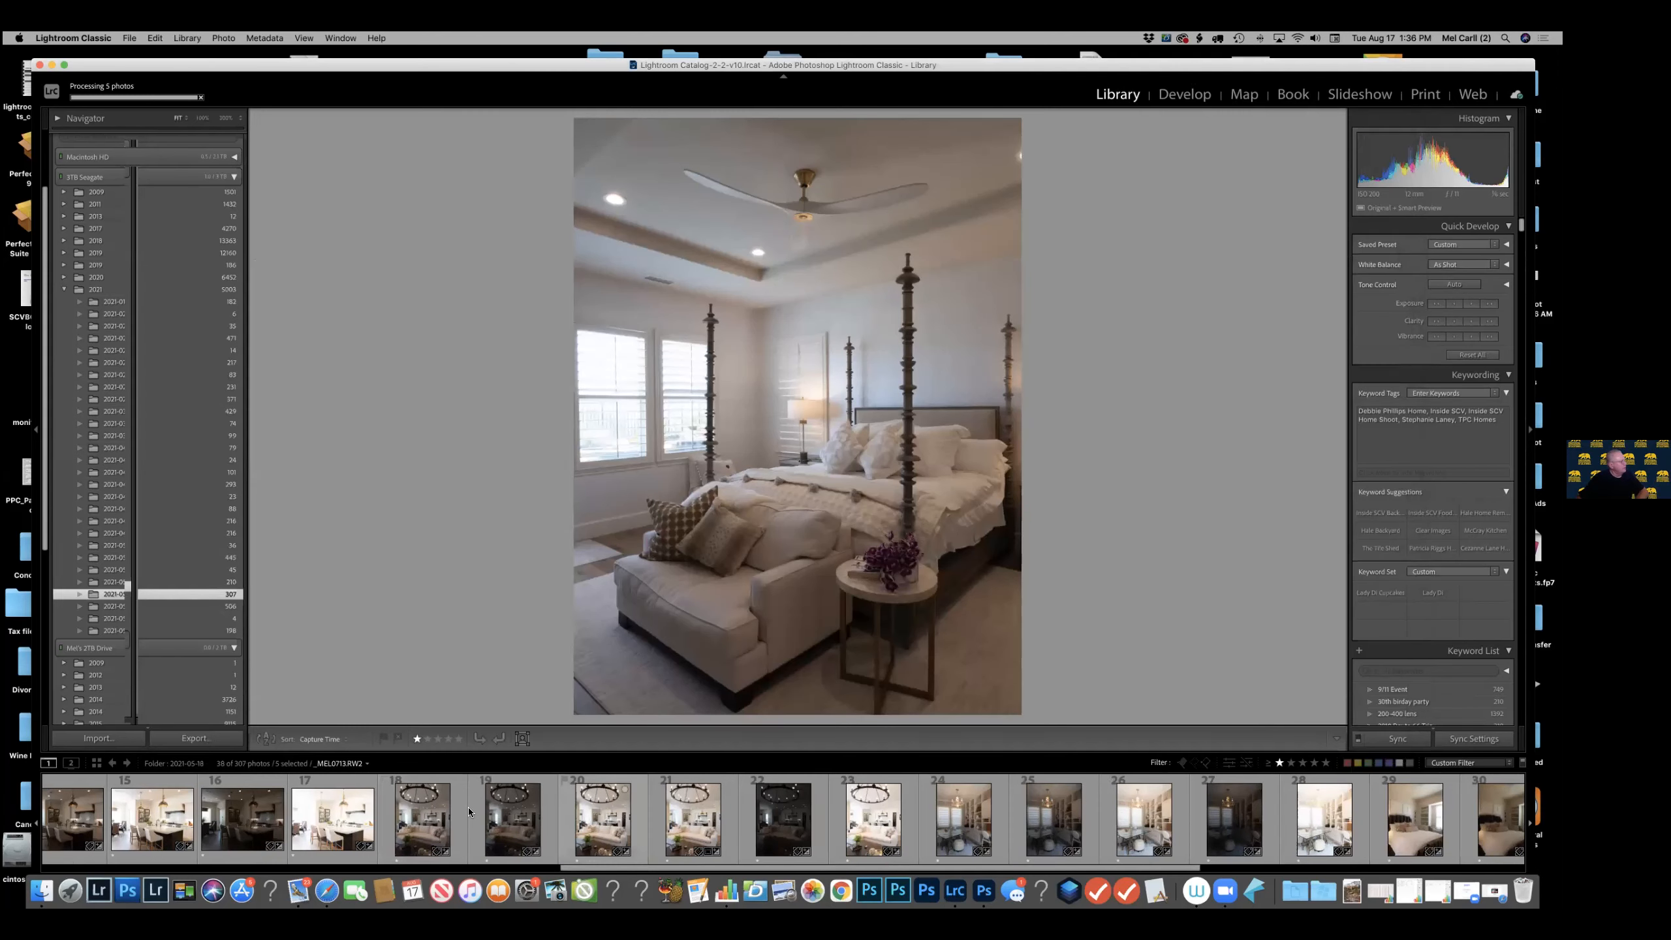
{"action": "left_click", "coordinate": [638, 825]}
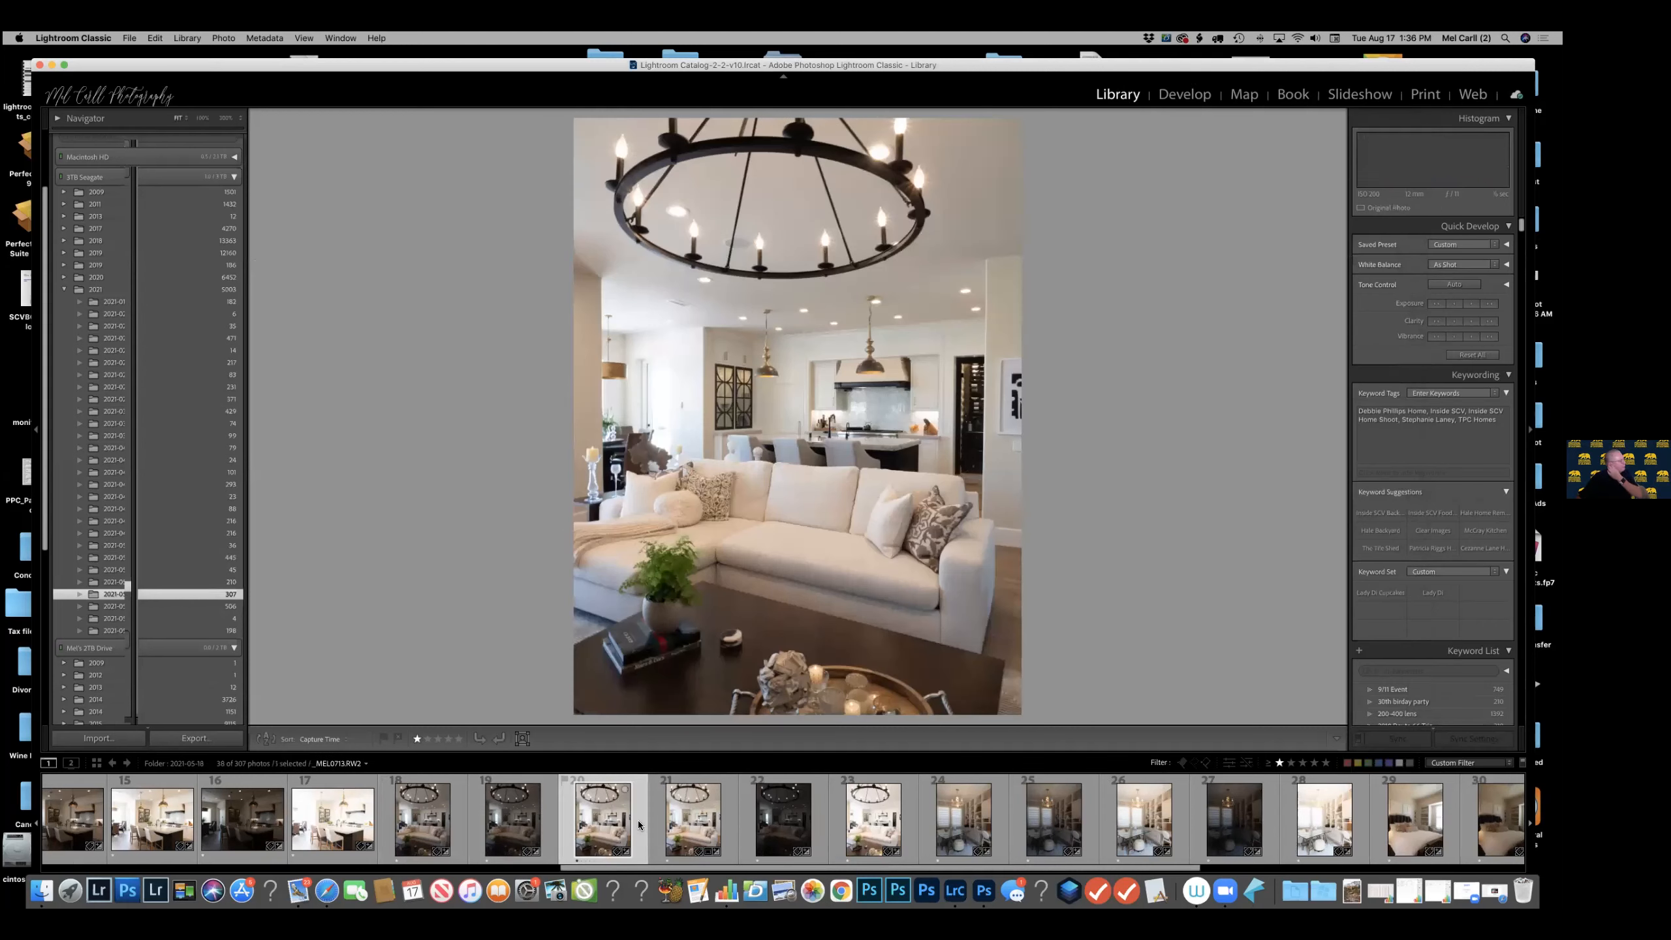
{"action": "left_click", "coordinate": [912, 816]}
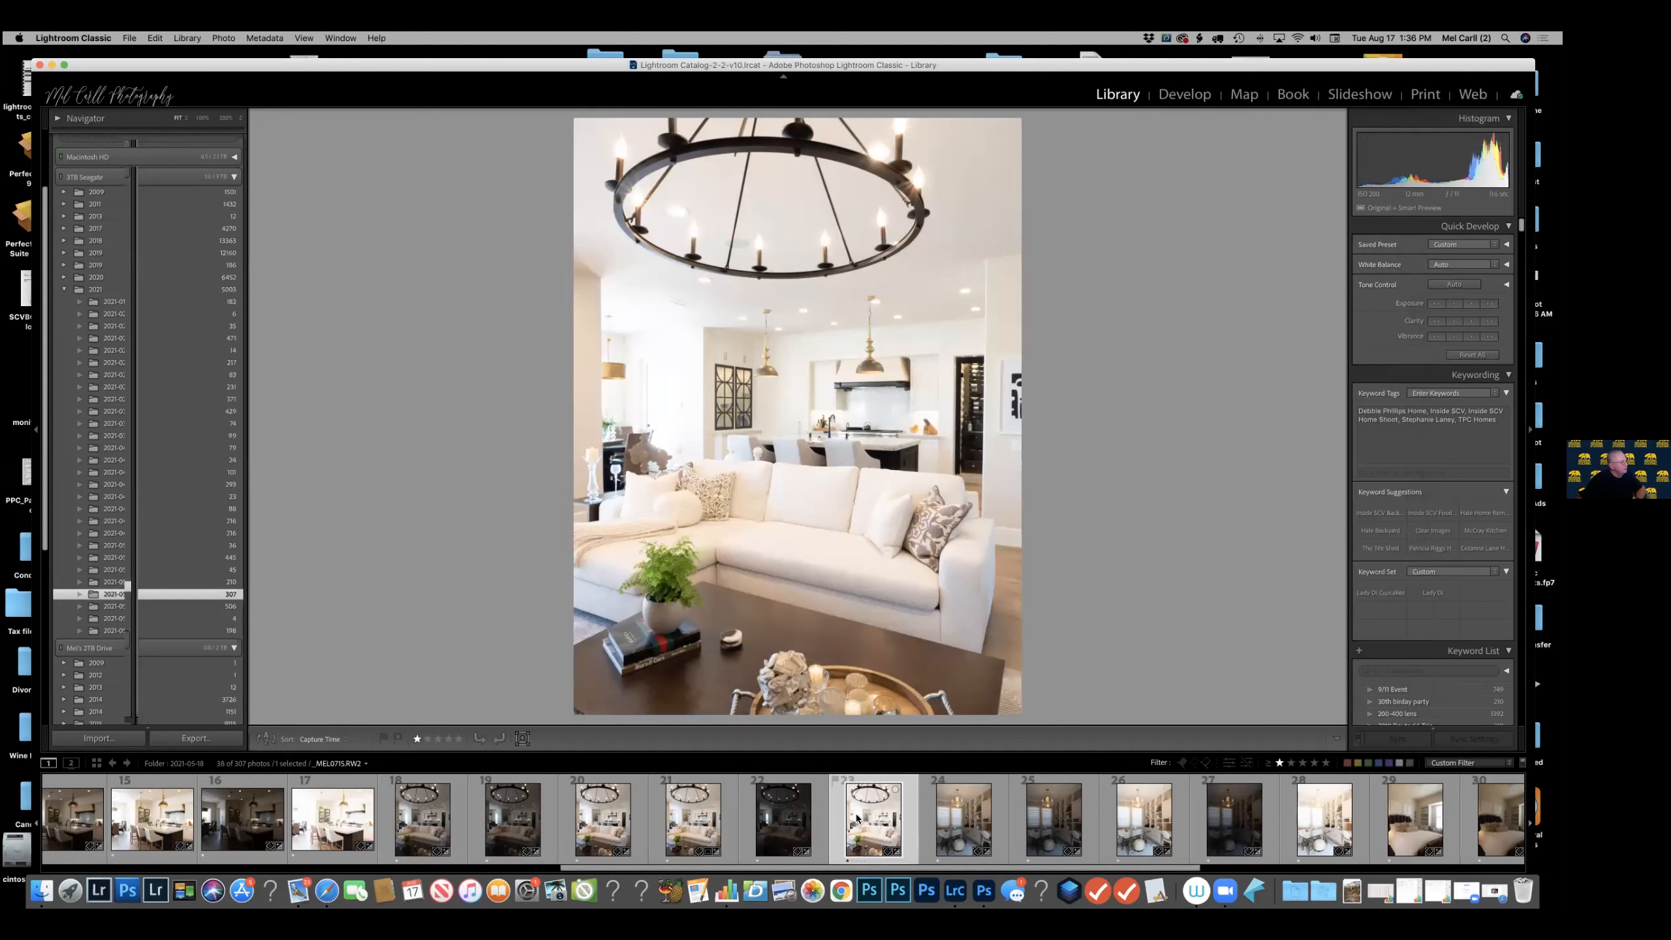
{"action": "scroll", "coordinate": [865, 819], "scroll_direction": "left", "scroll_amount": 7}
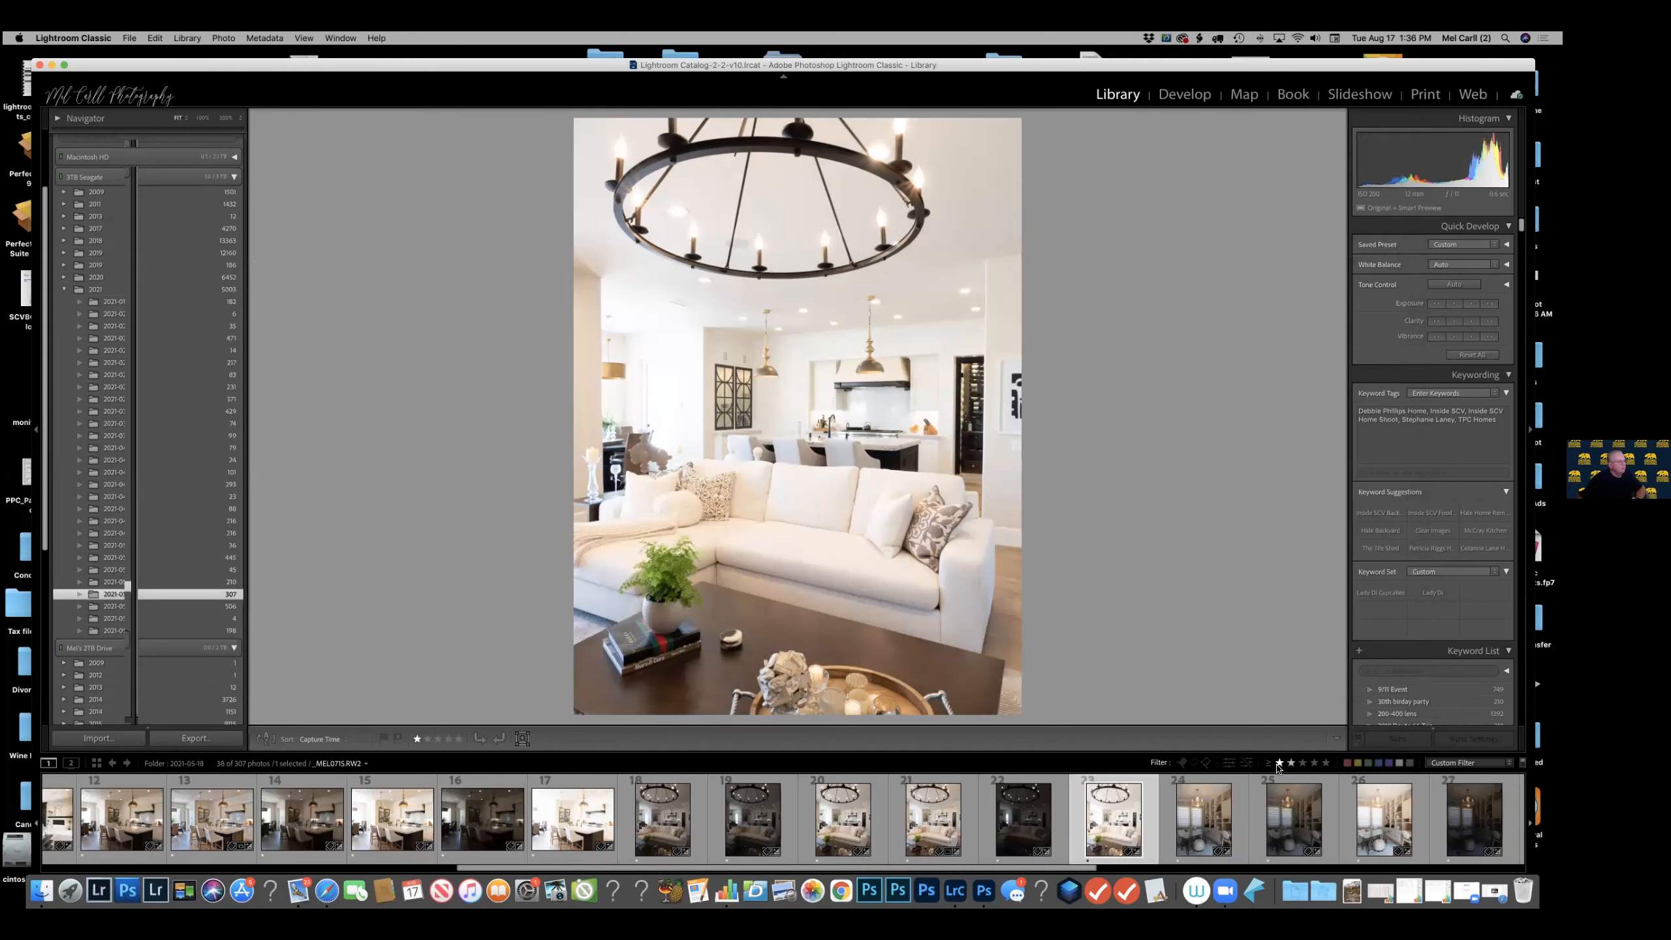
Filter the folder to flagged photos without a star rating restriction and select the finished living room virtual copy with the round chandelier.
{"action": "left_click", "coordinate": [1182, 762]}
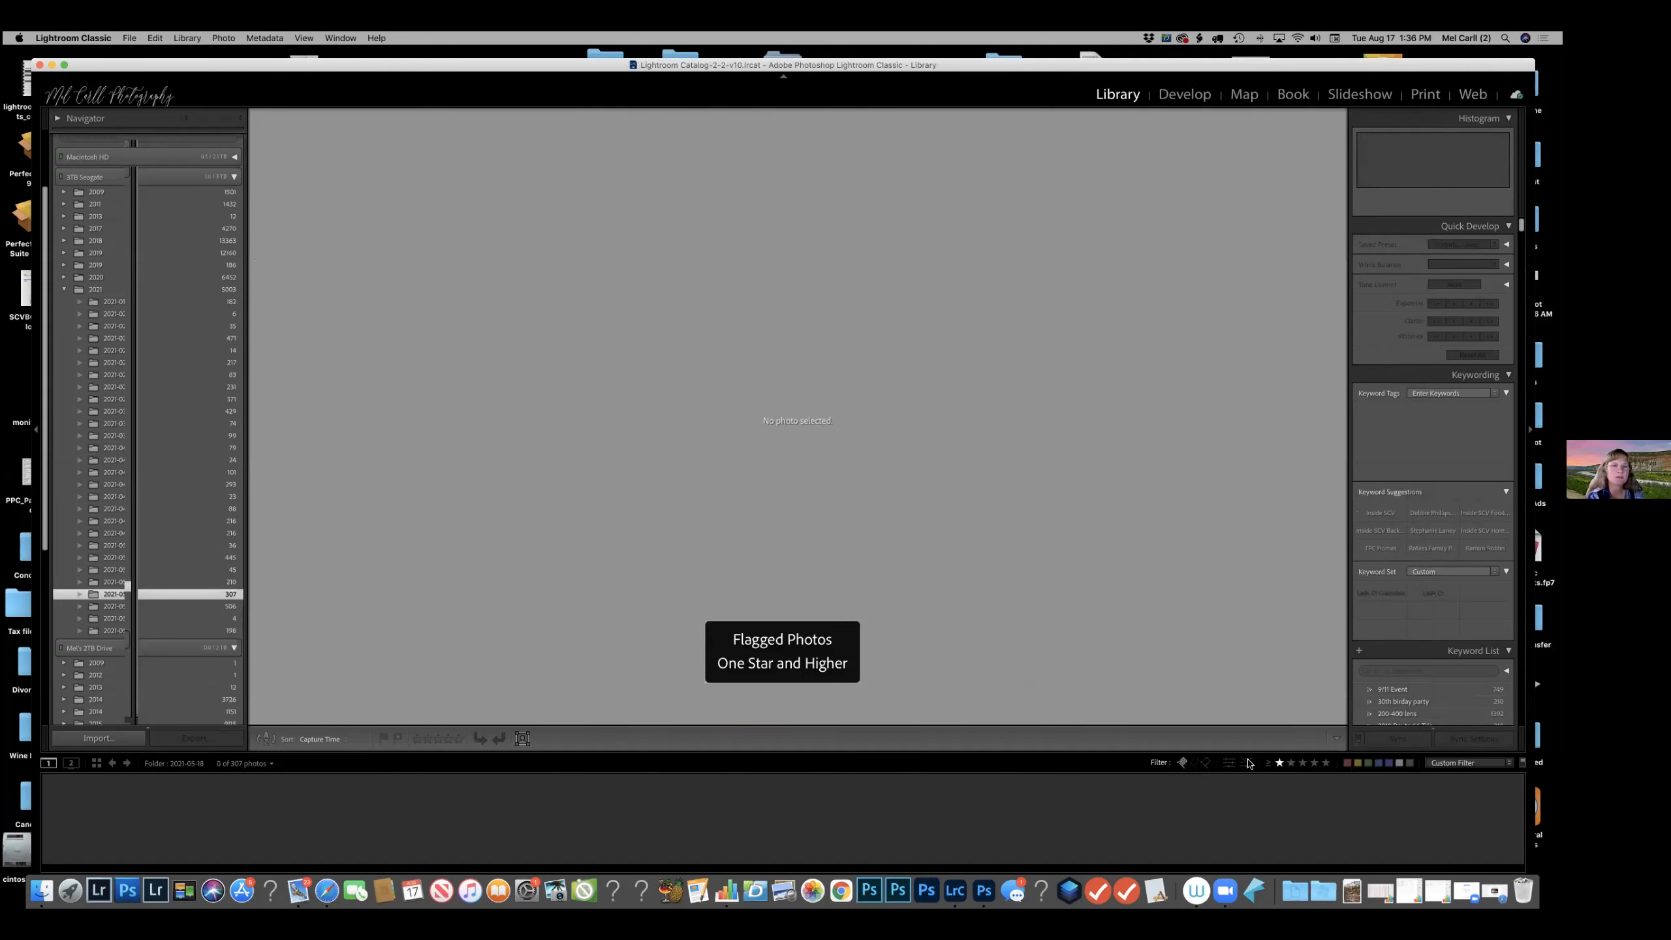
{"action": "left_click", "coordinate": [1279, 763]}
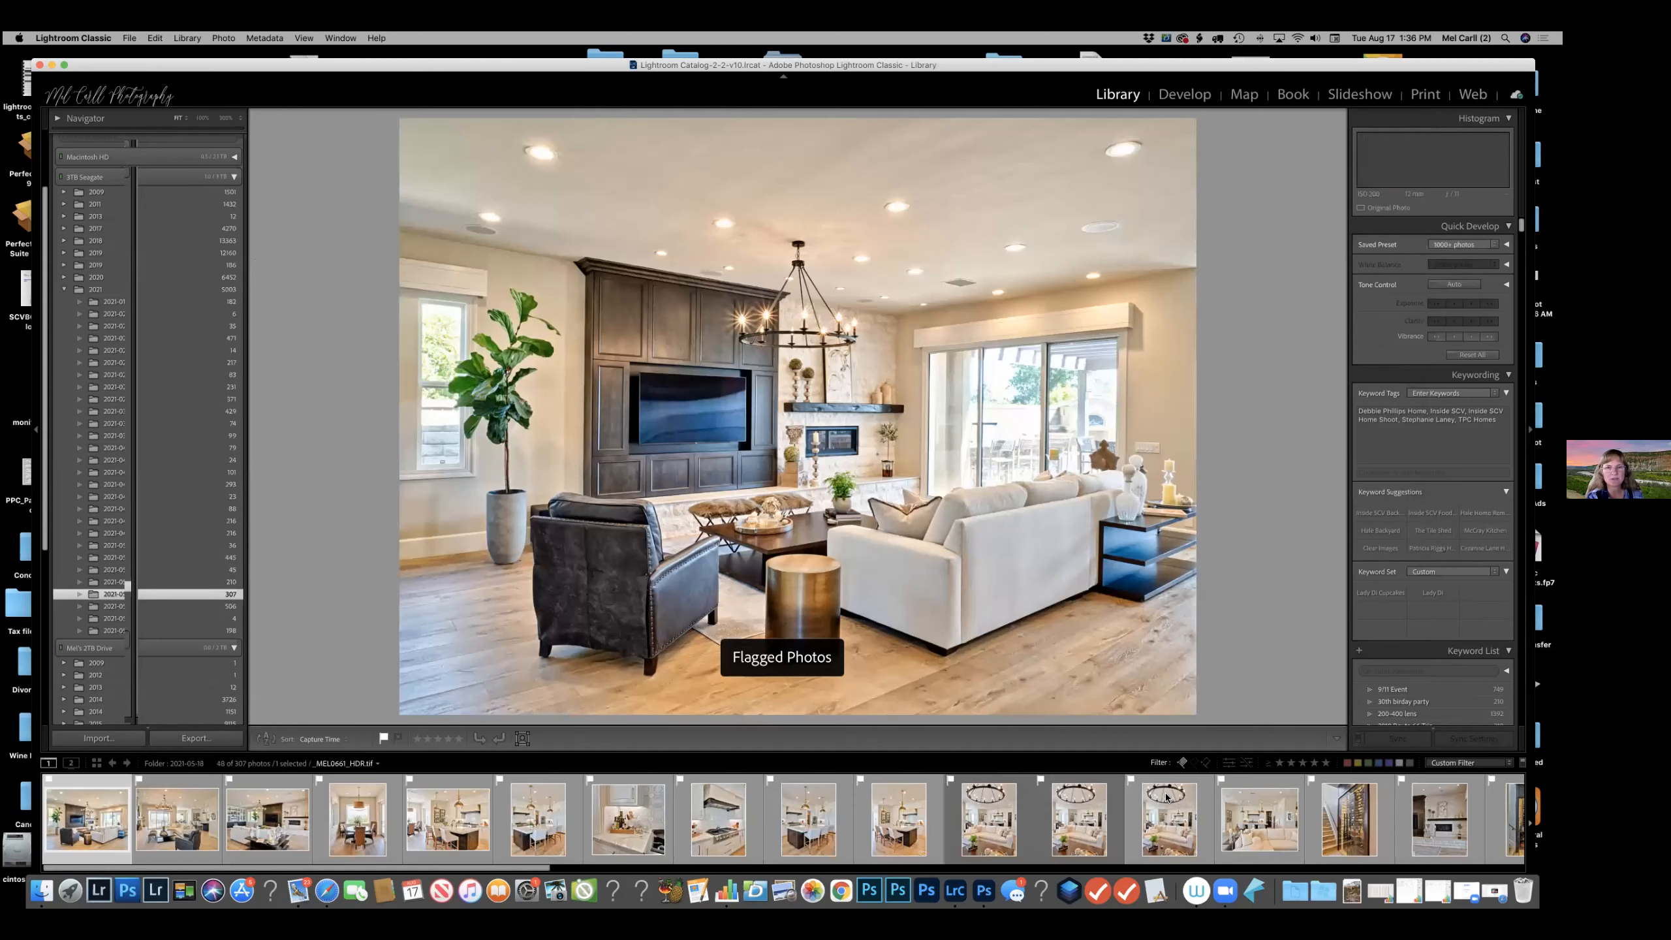
{"action": "left_click", "coordinate": [1096, 787]}
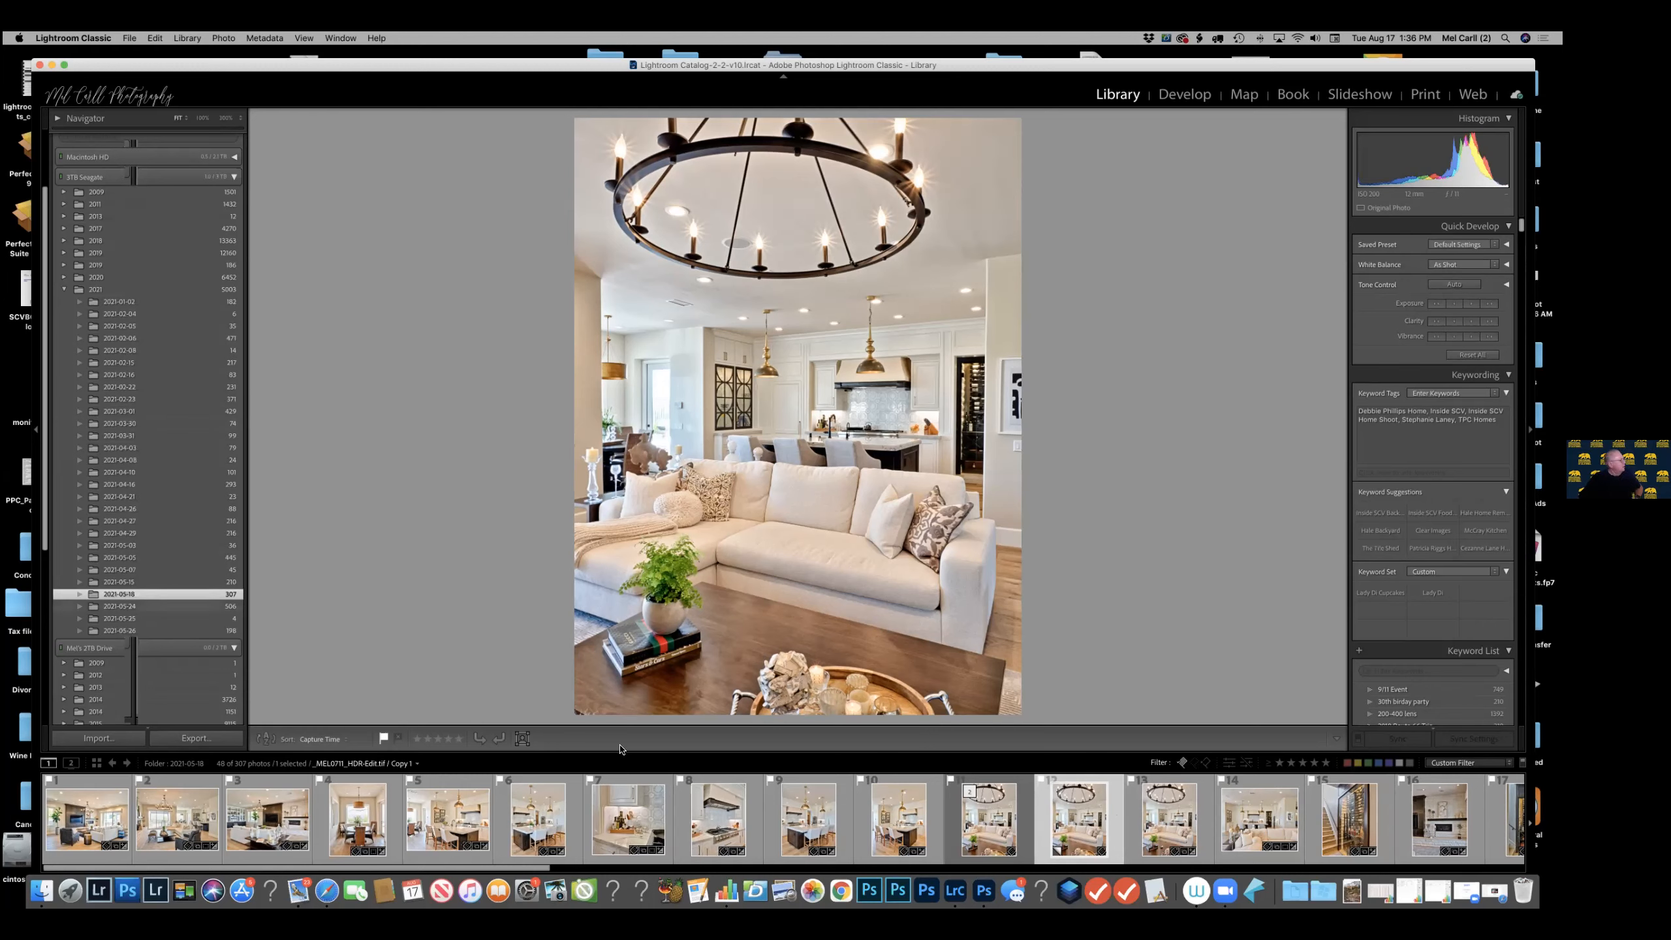
Load the custom user export preset for the selected photo, review its image format, color space and subfolder settings, and cancel the export.
{"action": "left_click", "coordinate": [203, 740]}
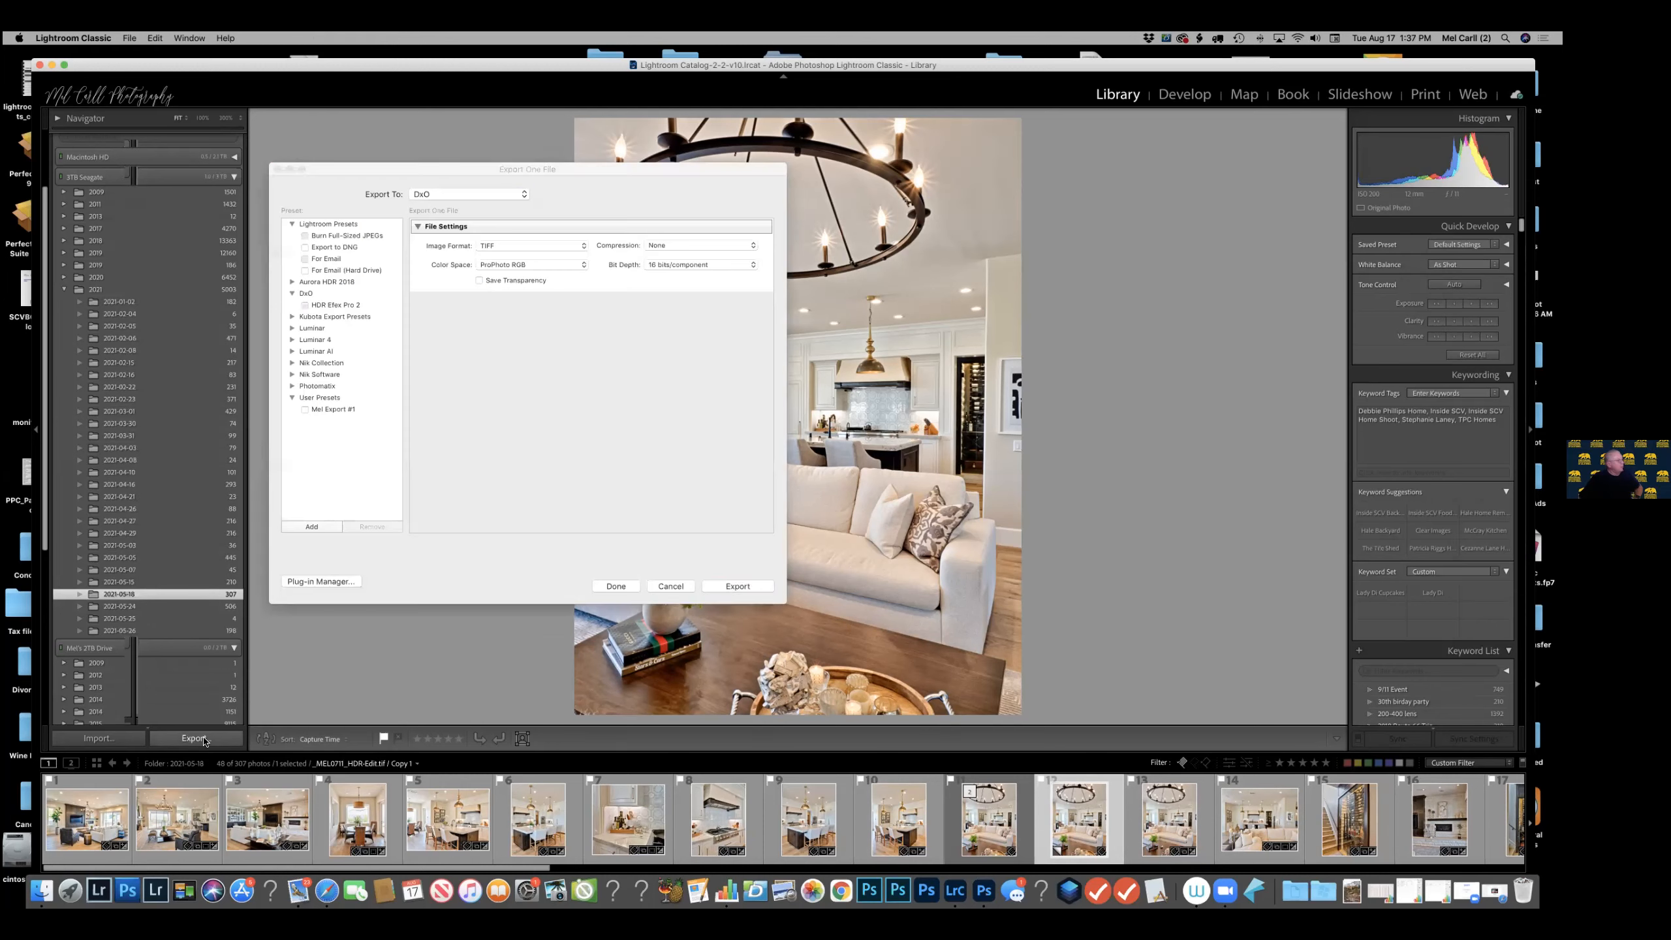
{"action": "left_click", "coordinate": [332, 409]}
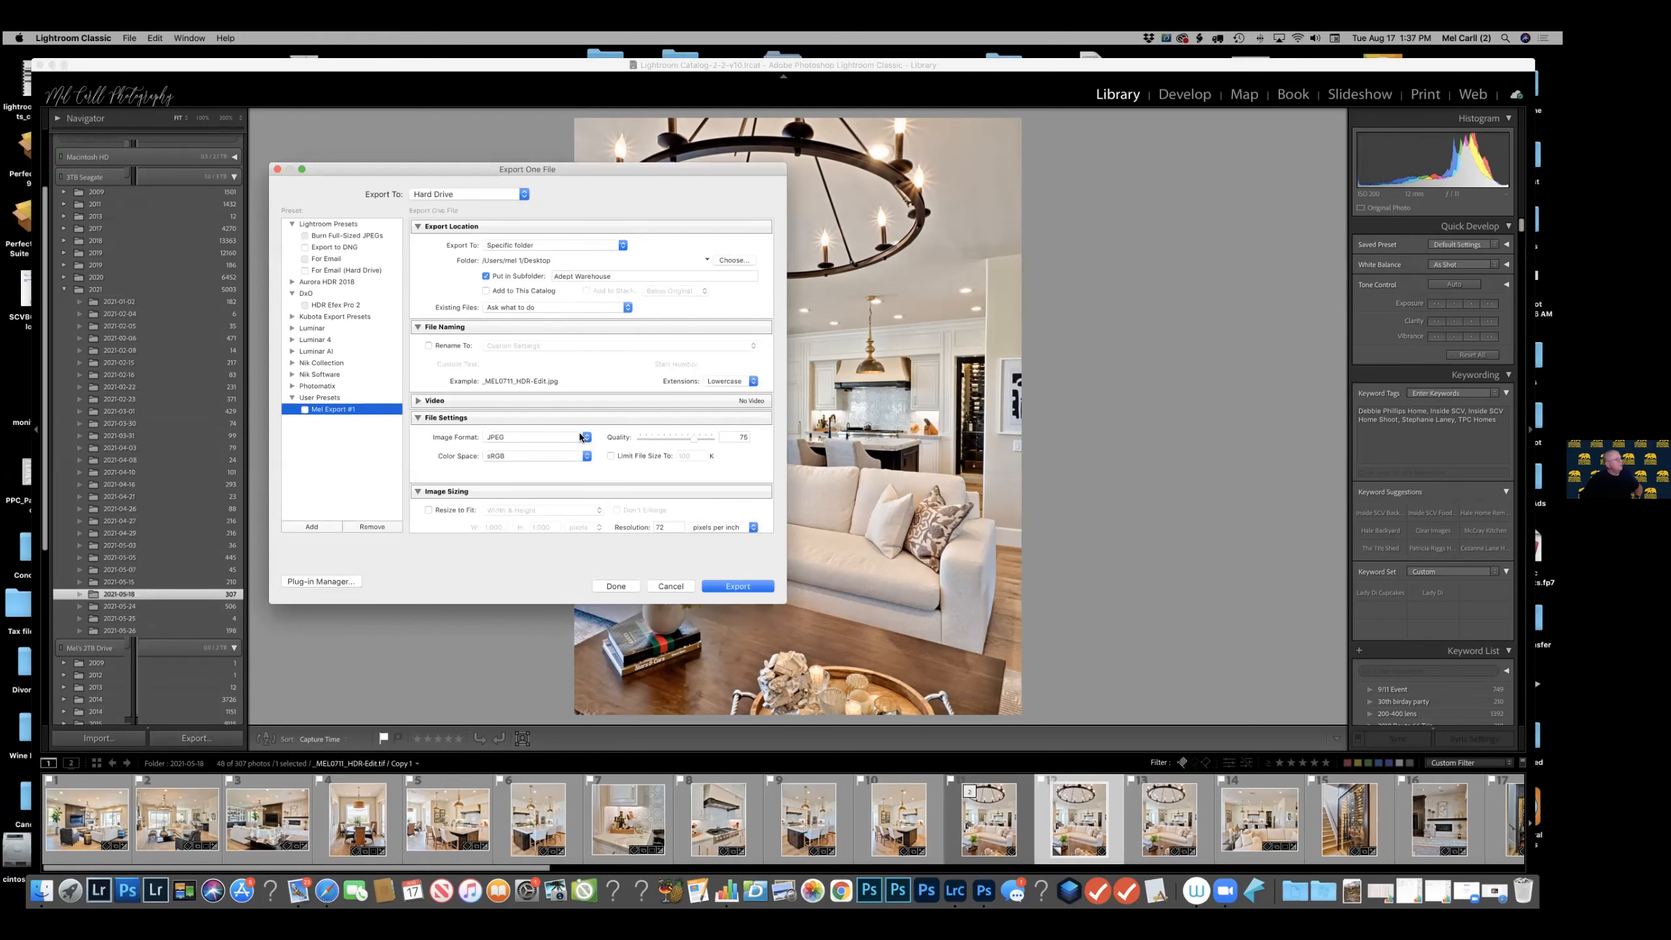
{"action": "left_click", "coordinate": [587, 438]}
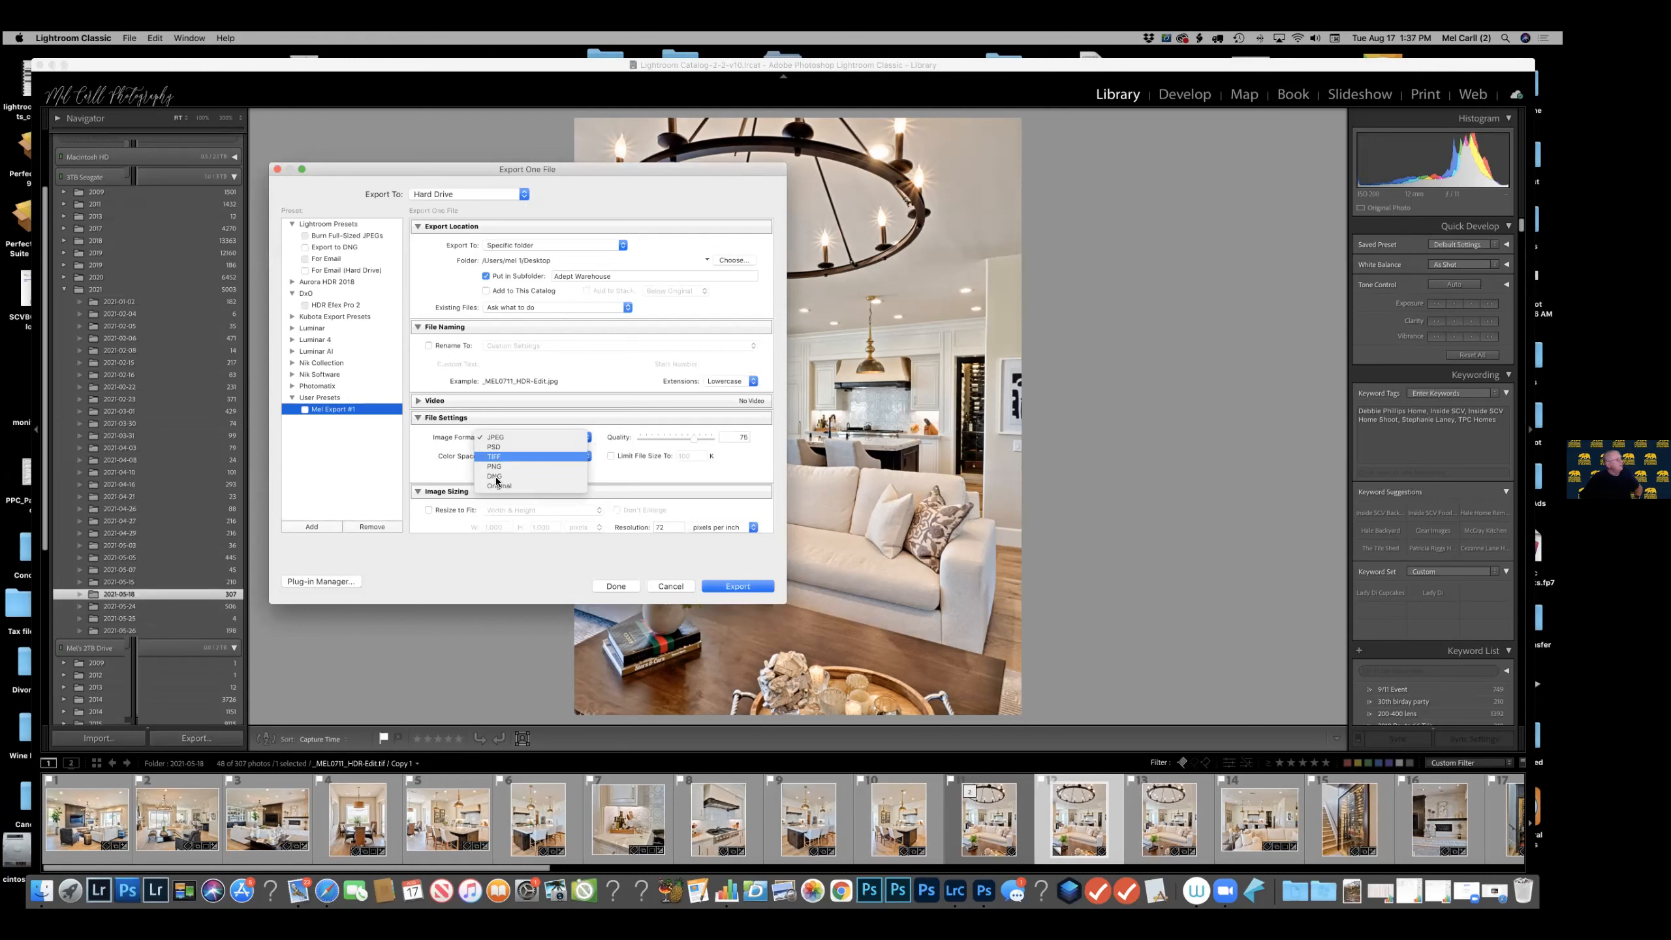
{"action": "left_click", "coordinate": [494, 438]}
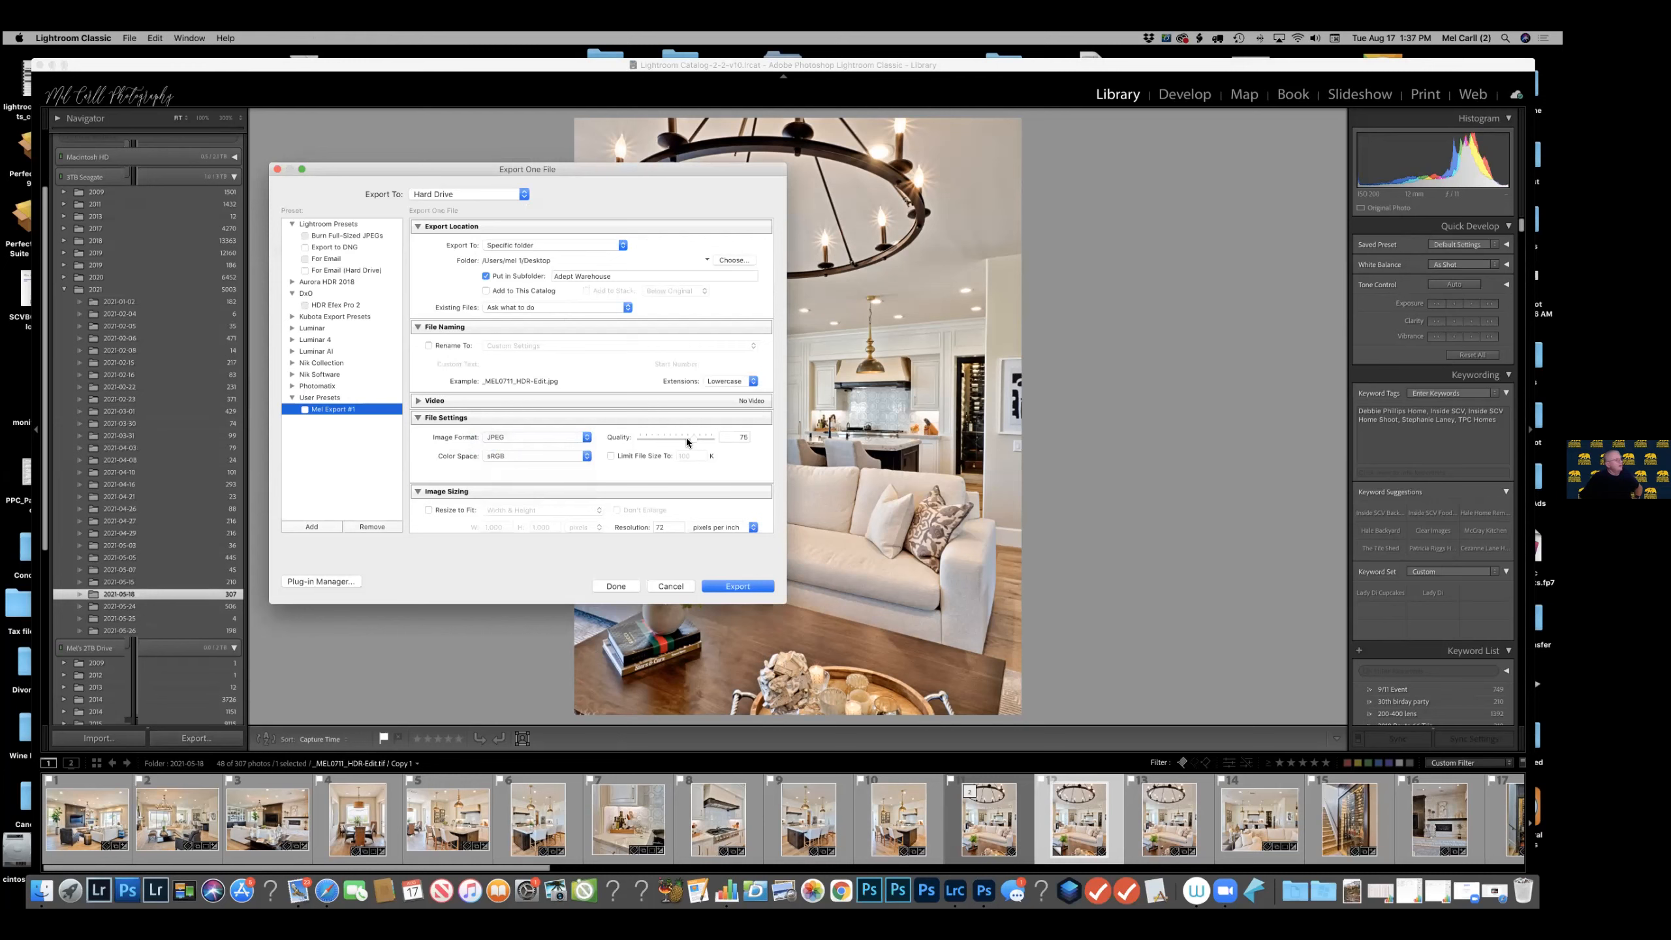
{"action": "left_click", "coordinate": [585, 455]}
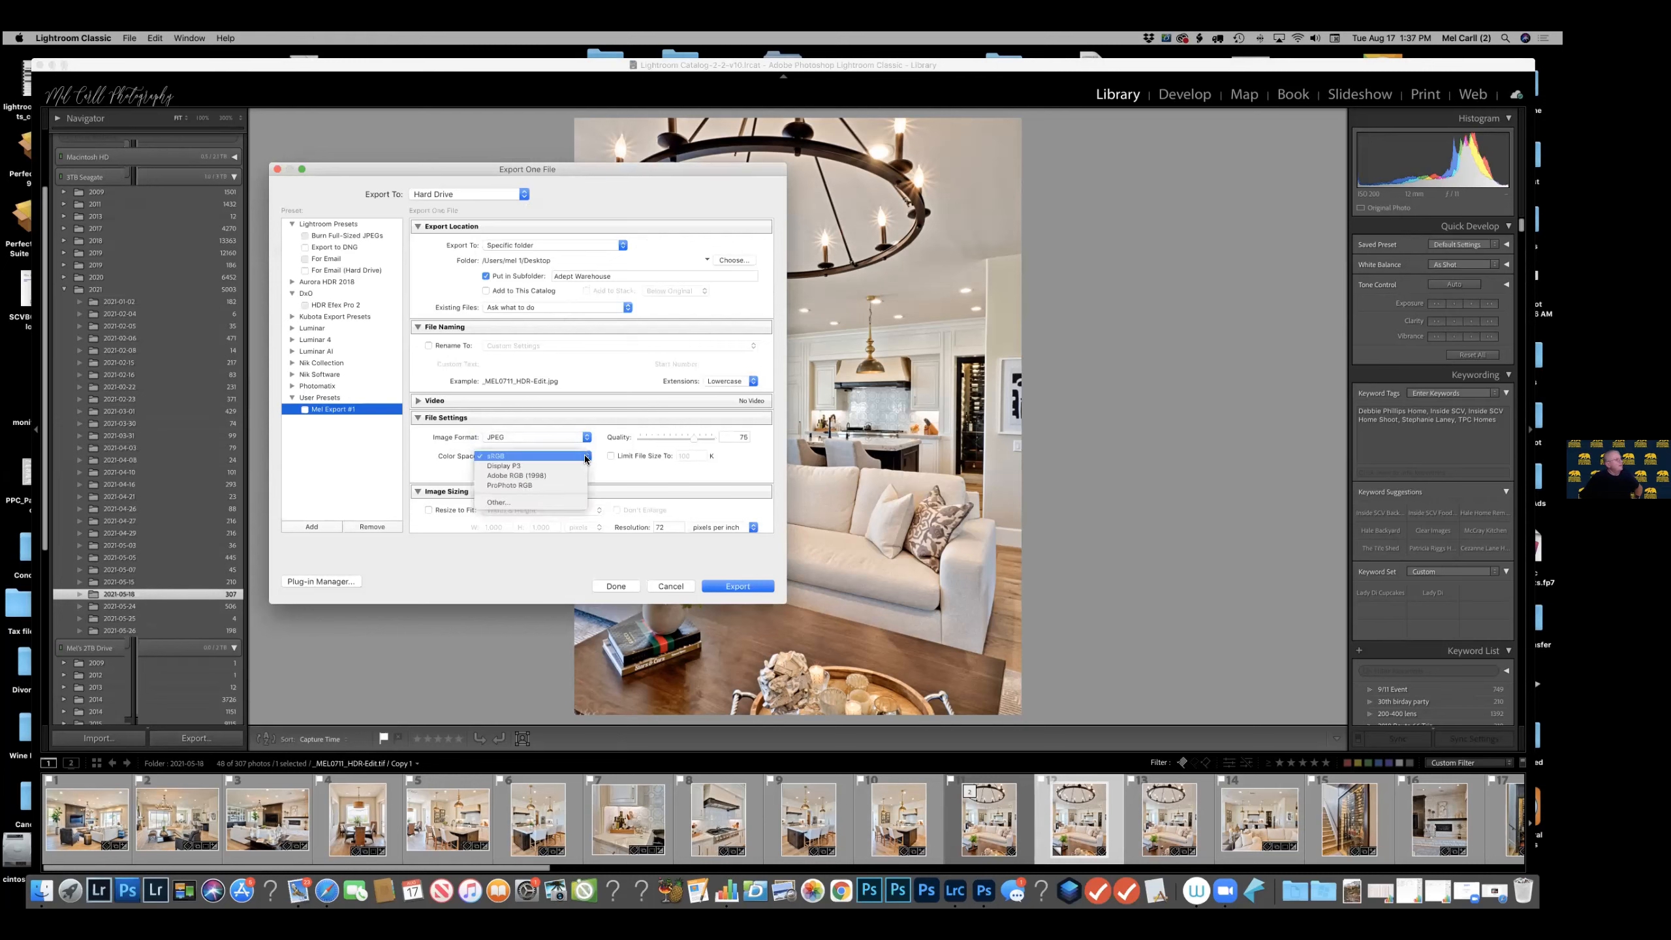
{"action": "left_click", "coordinate": [580, 455]}
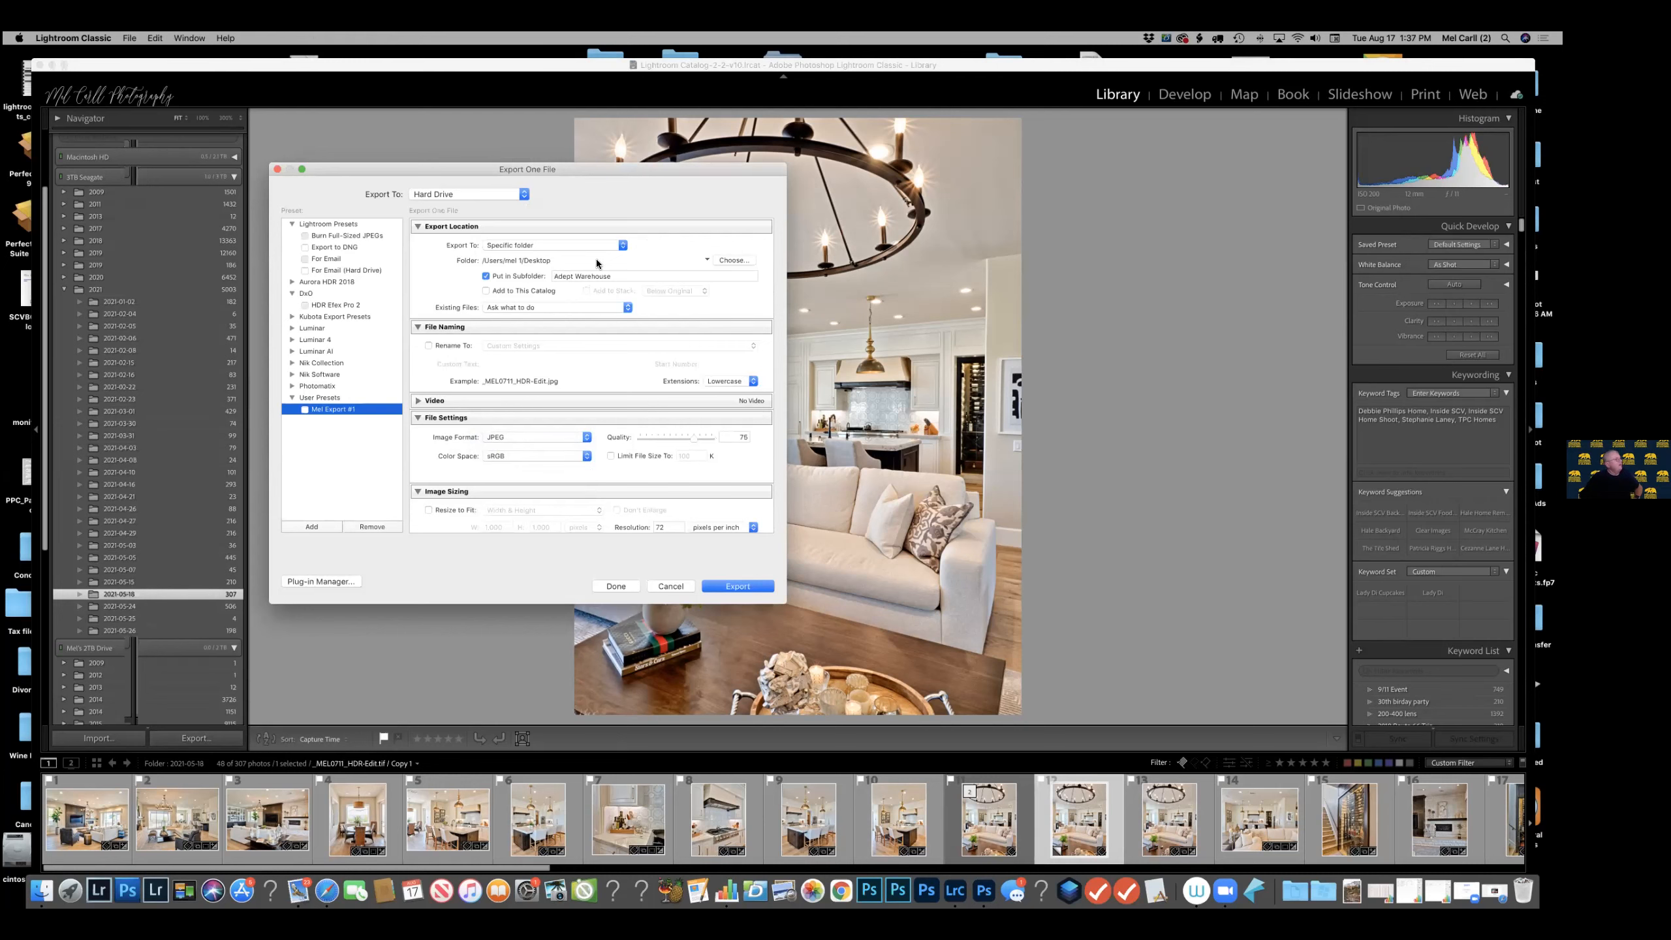
{"action": "left_click", "coordinate": [608, 271]}
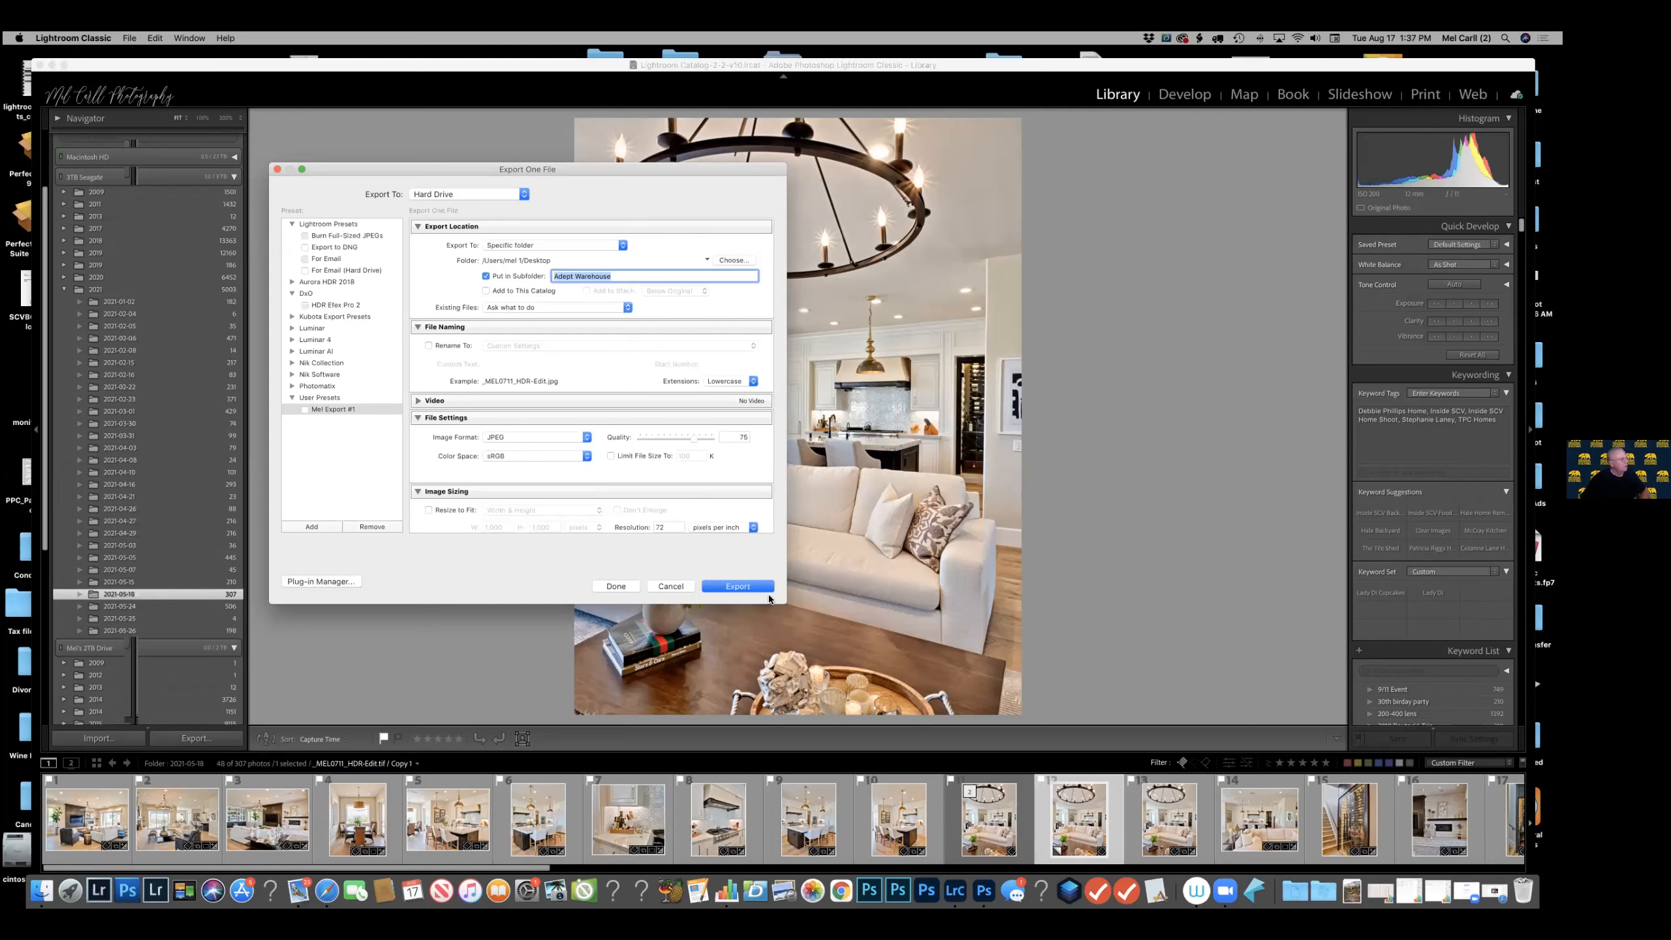
{"action": "left_click", "coordinate": [671, 586]}
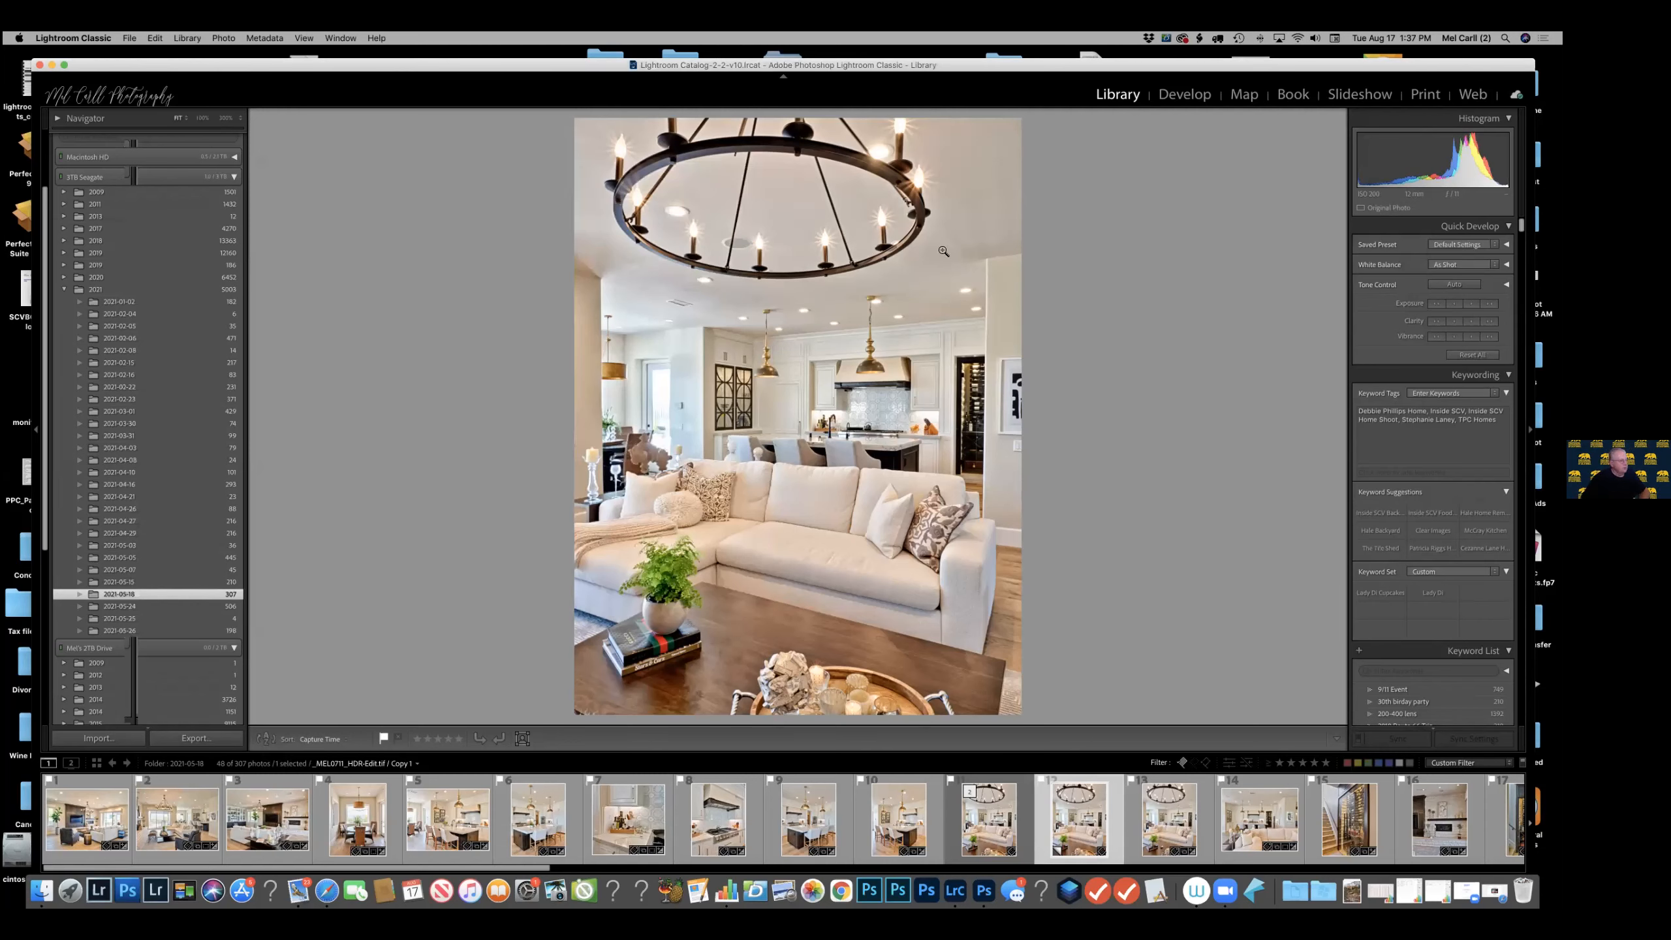